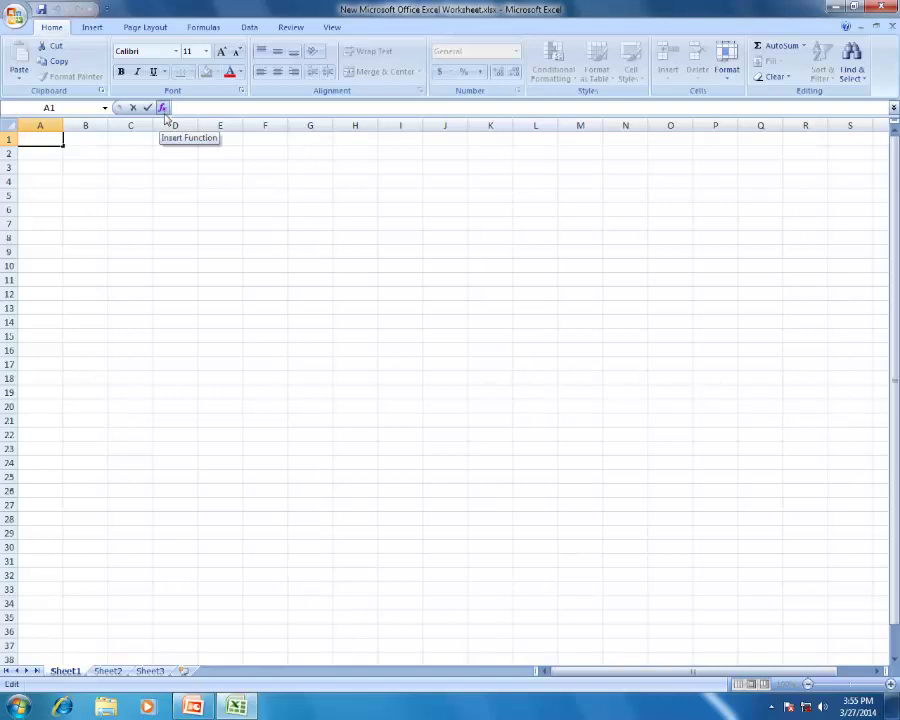
# - Browse the most recently used functions in the Insert Function dialog for cell A1 and close it without inserting one
pyautogui.click(163, 109)
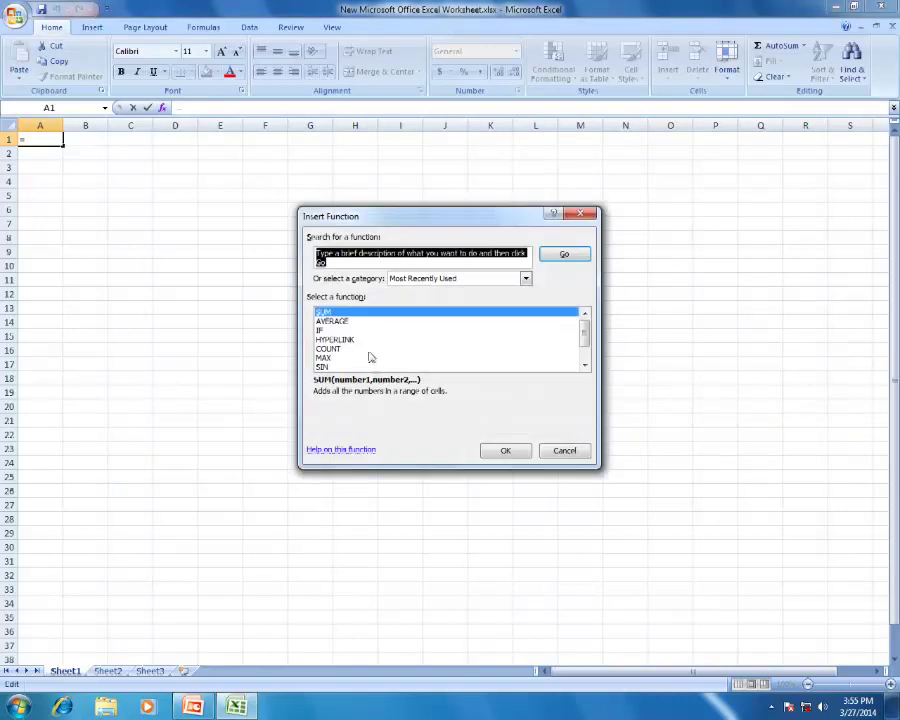
pyautogui.moveTo(586, 335); pyautogui.dragTo(587, 352)
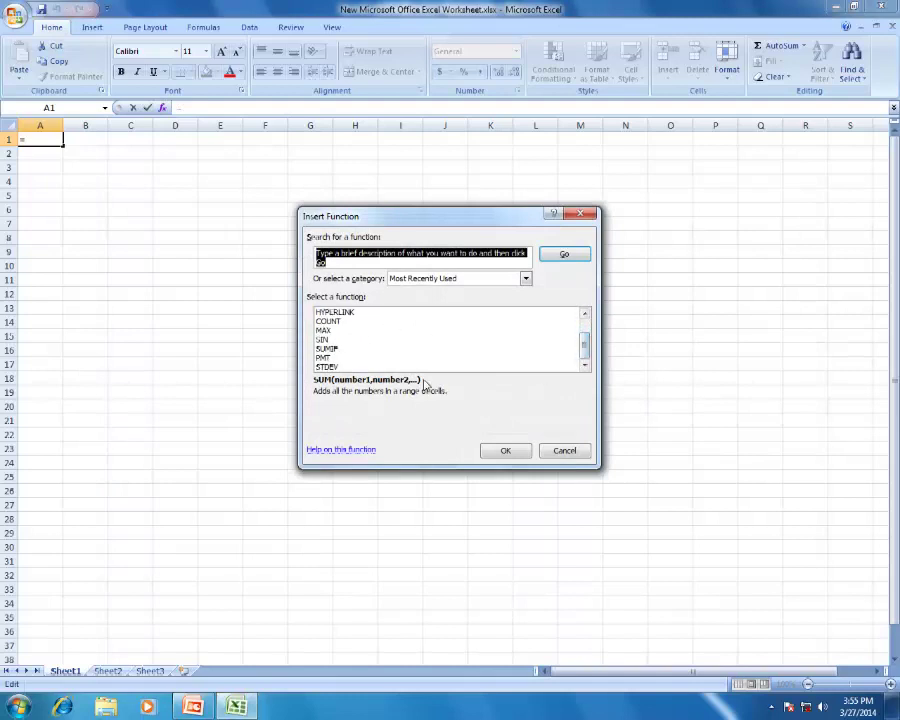
pyautogui.scroll(1, 385, 360)
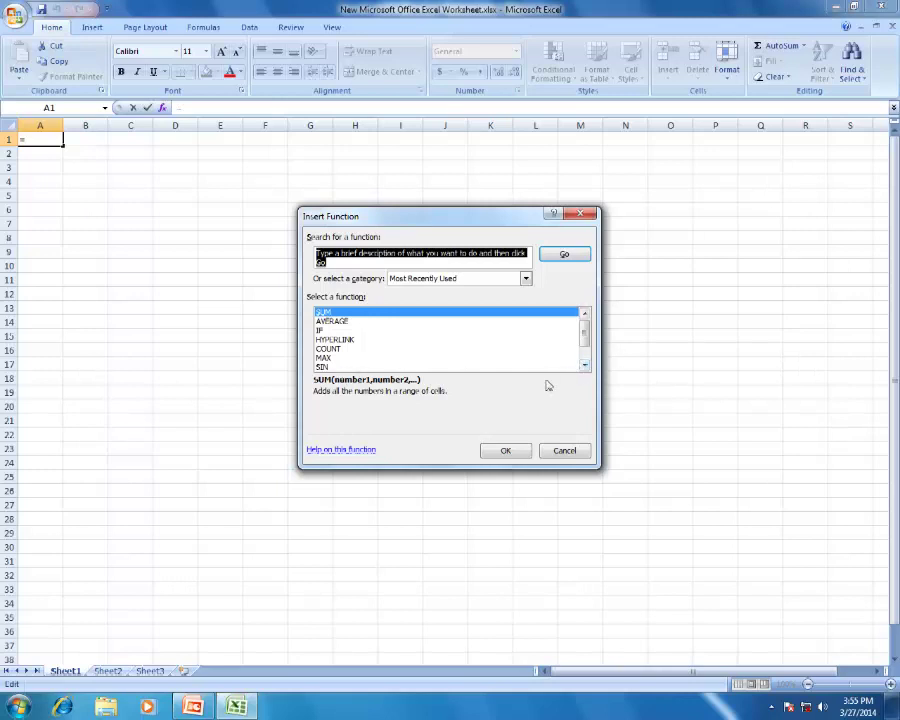
pyautogui.click(565, 451)
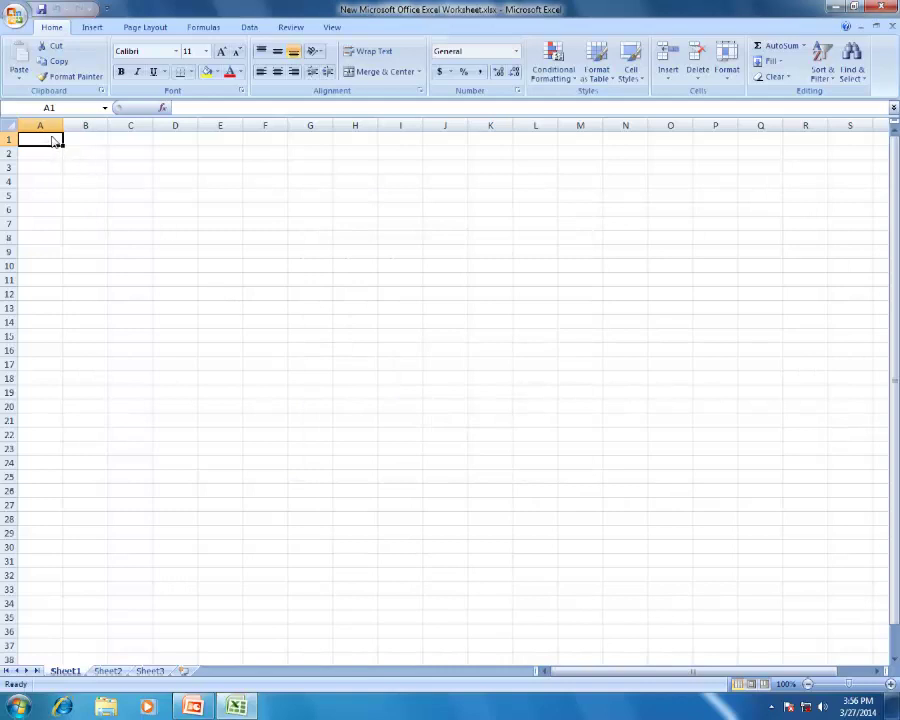
# - Select cell B3, its entire column and row in turn, and the cell range A1:S37
pyautogui.click(97, 167)
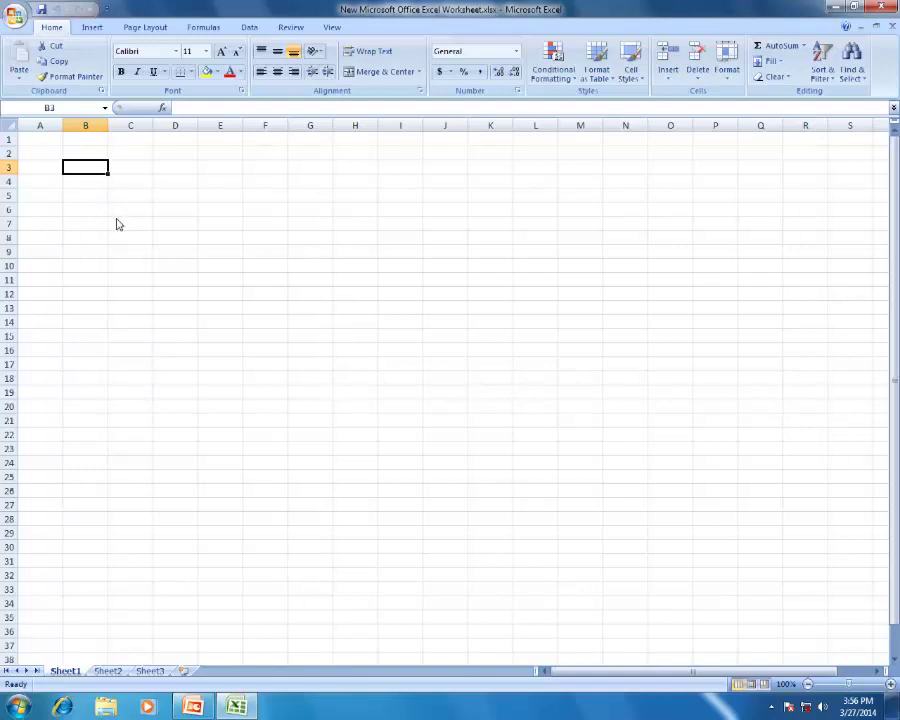
pyautogui.click(43, 110)
pyautogui.click(81, 126)
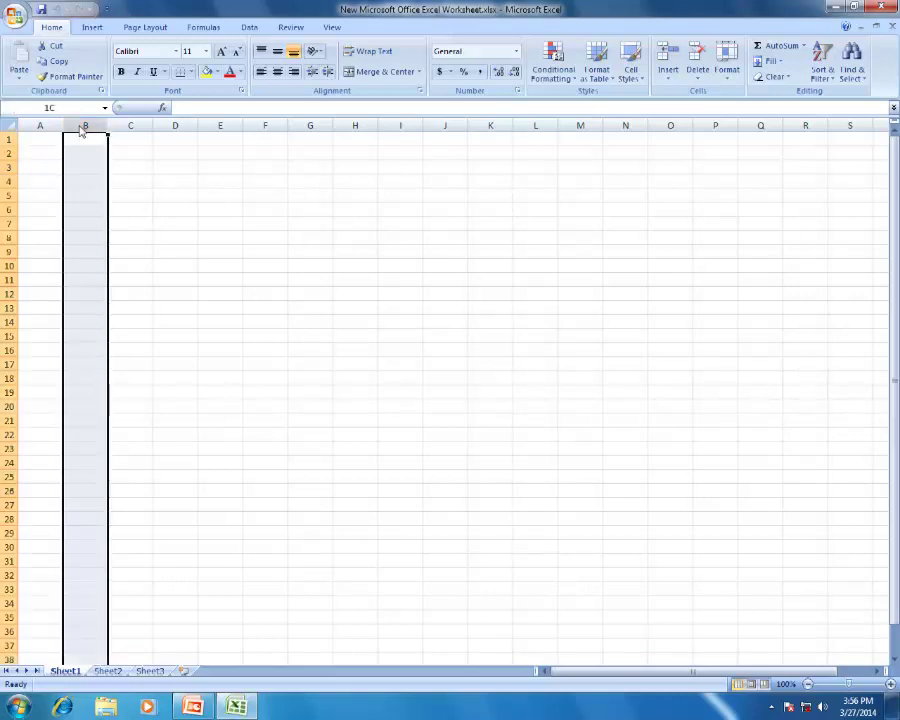
pyautogui.click(8, 169)
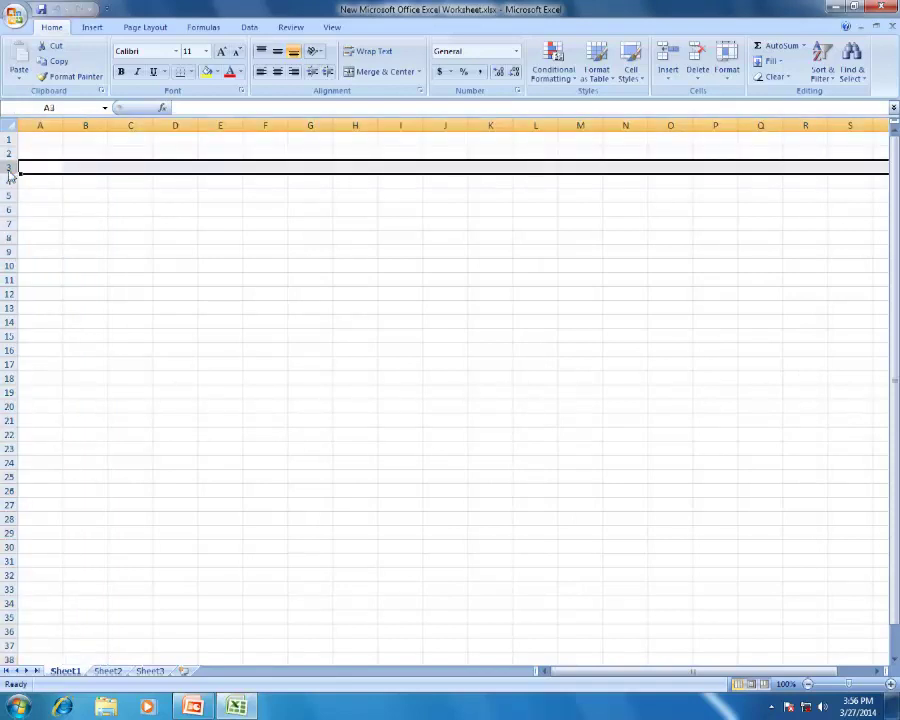
pyautogui.click(84, 170)
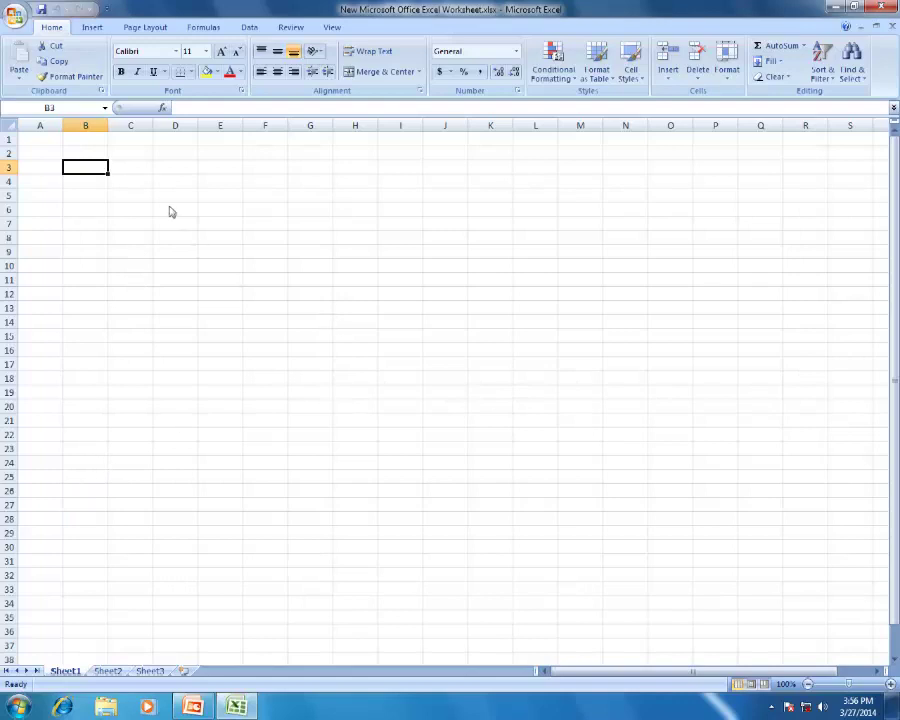
pyautogui.moveTo(50, 146); pyautogui.dragTo(832, 649)
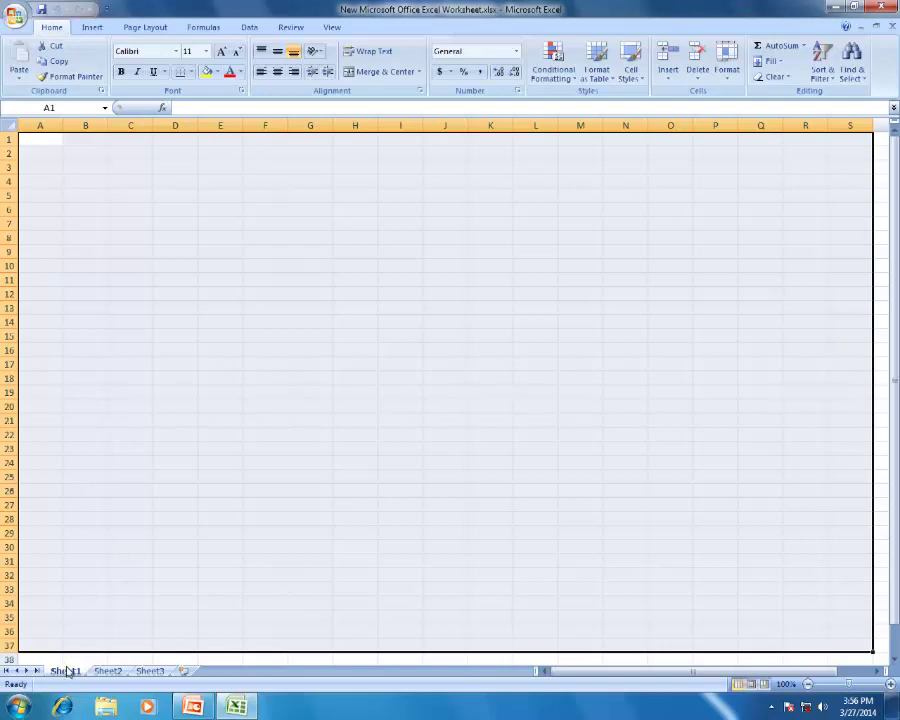
pyautogui.click(400, 194)
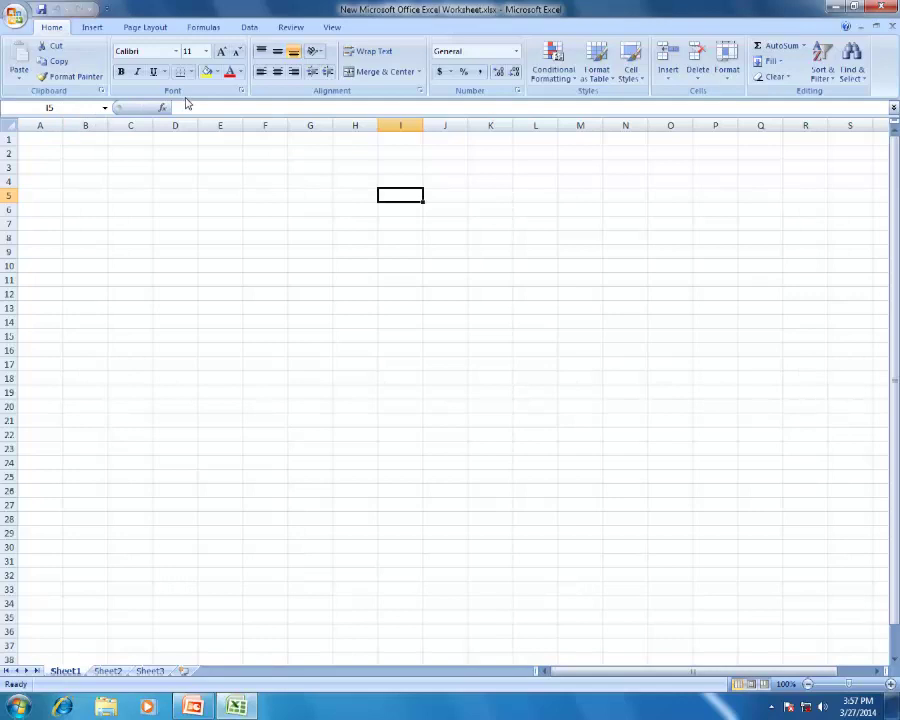
# - Save a copy of the workbook to the Desktop in Excel Workbook format under the name MA1
pyautogui.click(16, 16)
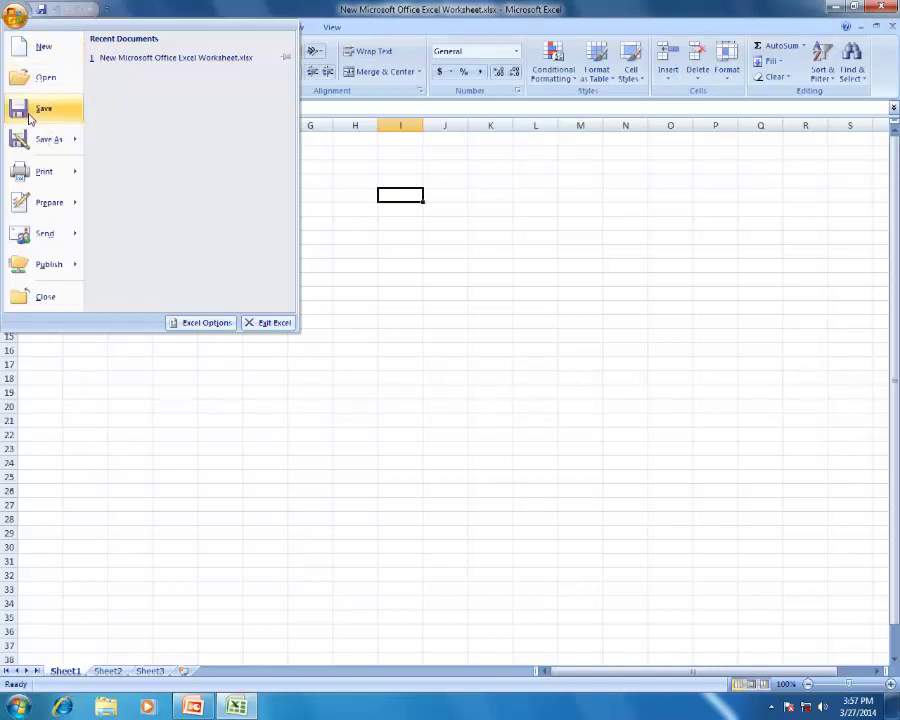
pyautogui.moveTo(39, 146)
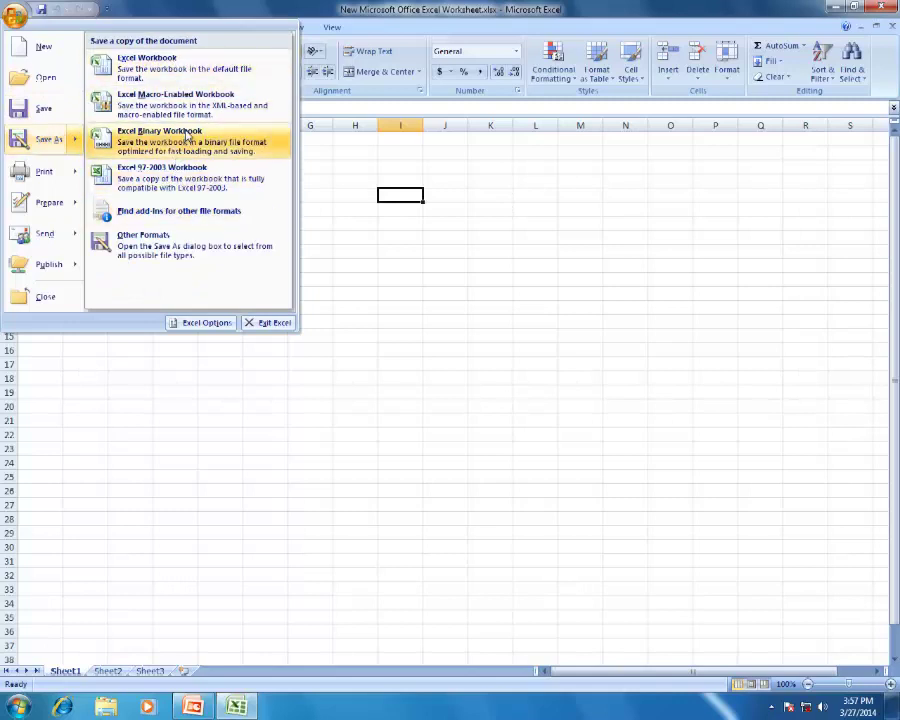
pyautogui.click(174, 70)
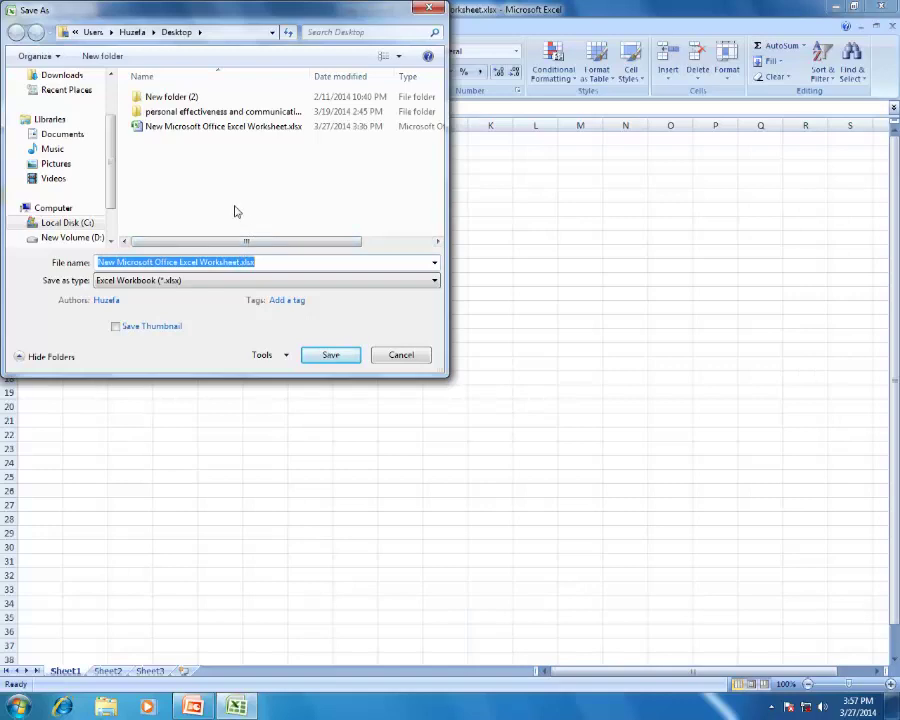
pyautogui.write('MA1')
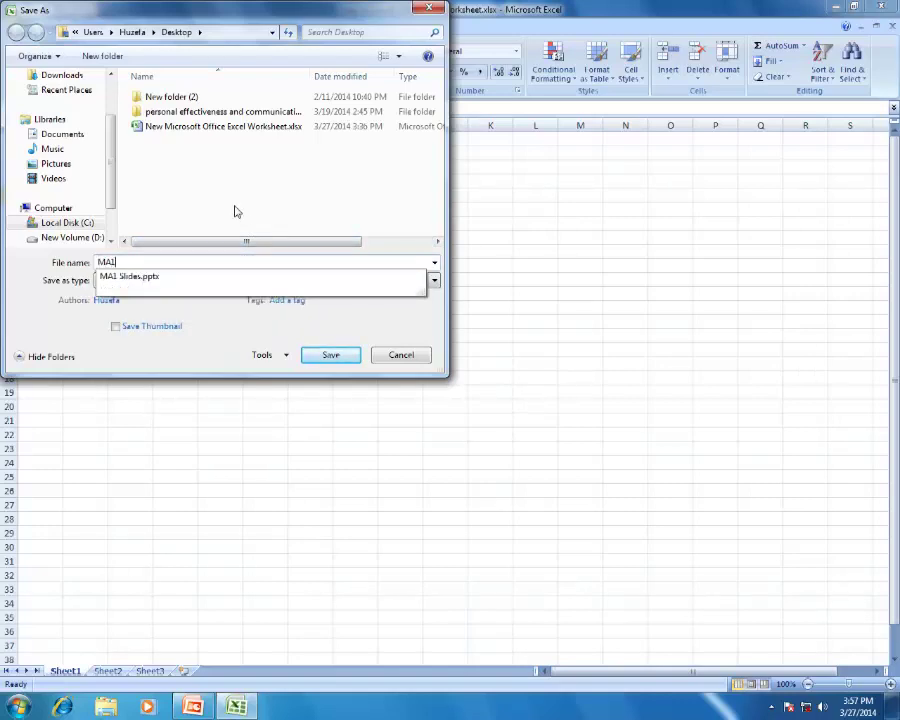
pyautogui.click(350, 355)
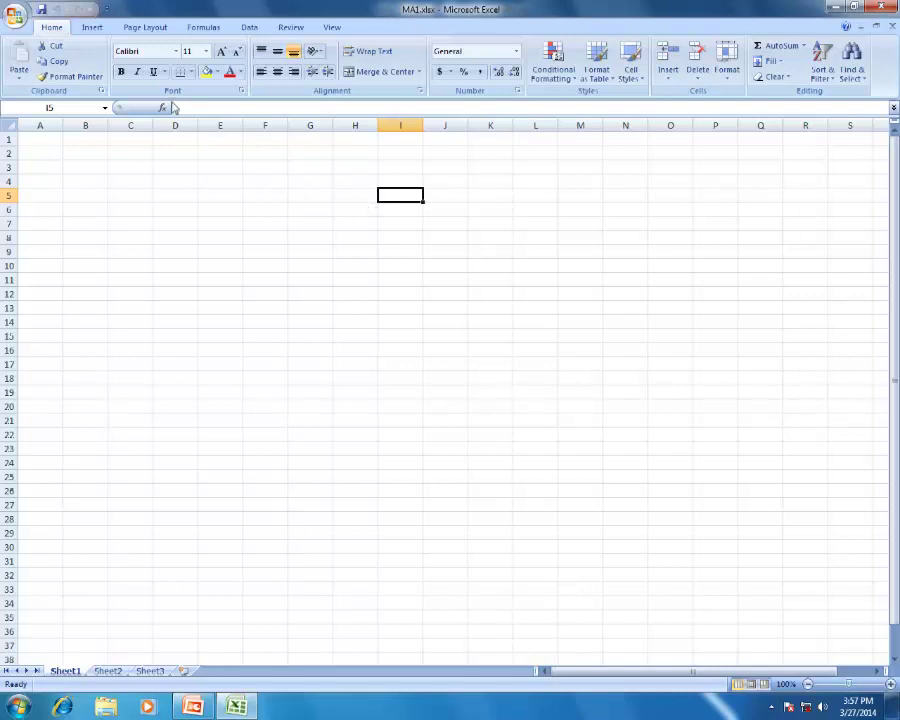
# - Look through the lower rows of Sheet1 and go directly to cell ZZ65565
pyautogui.click(45, 143)
pyautogui.click(90, 158)
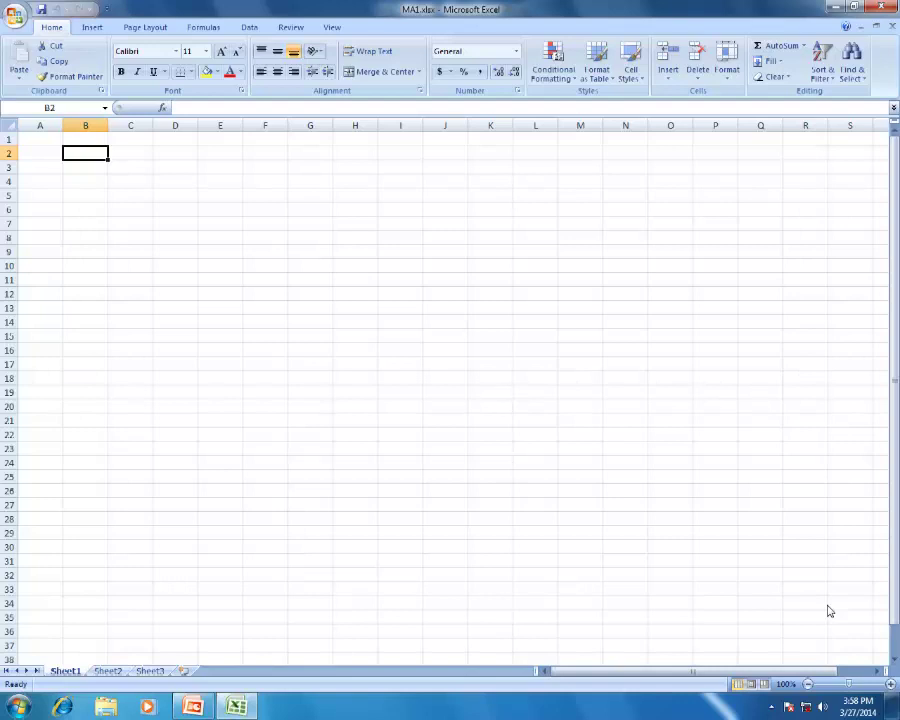
pyautogui.scroll(-20, 296, 496)
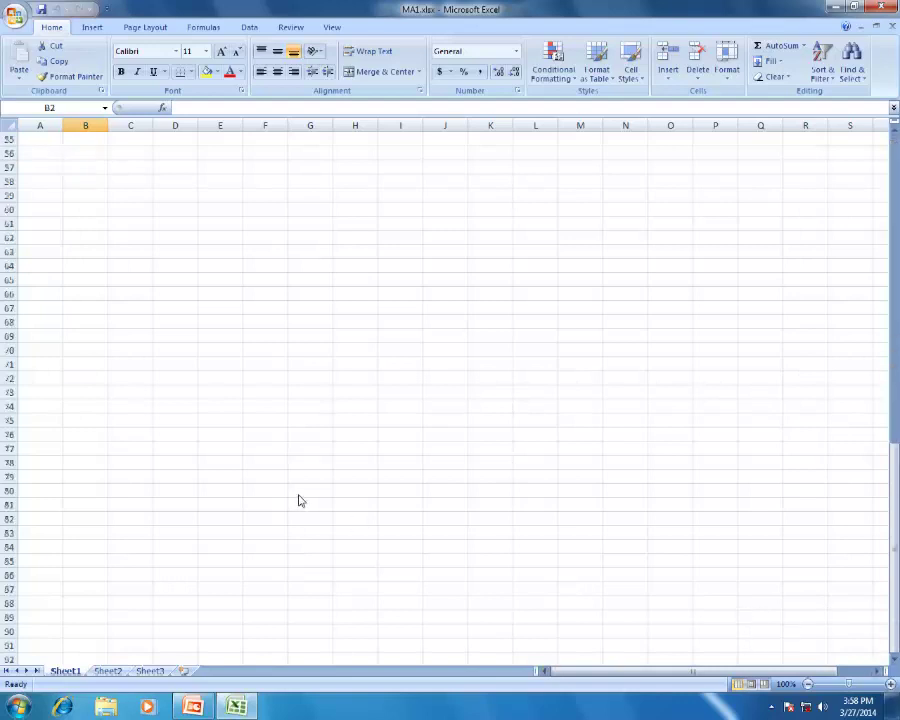
pyautogui.scroll(-20, 416, 534)
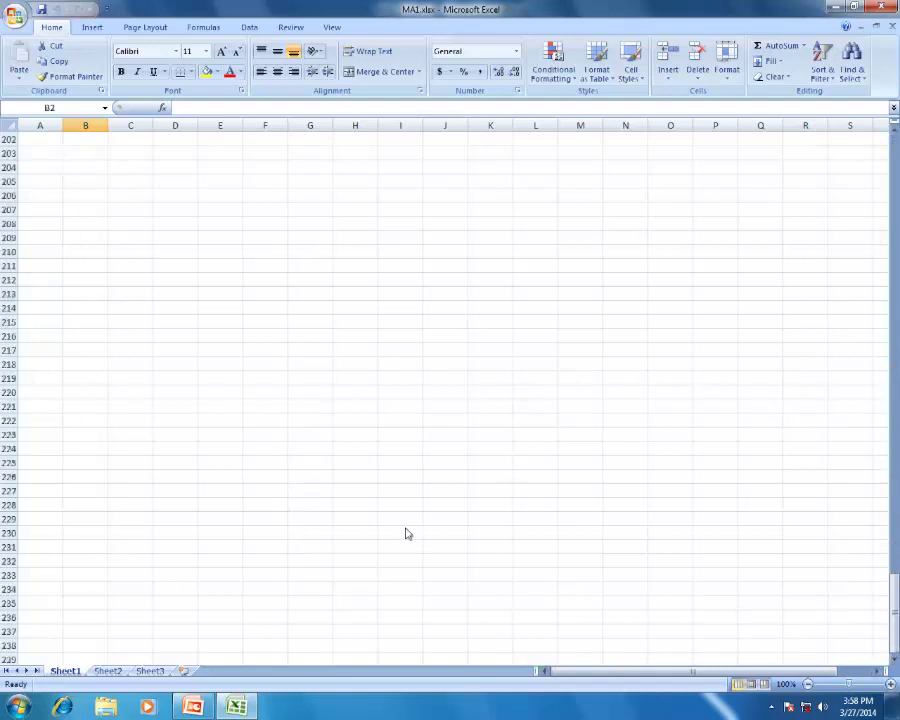
pyautogui.scroll(-9, 398, 530)
pyautogui.click(66, 107)
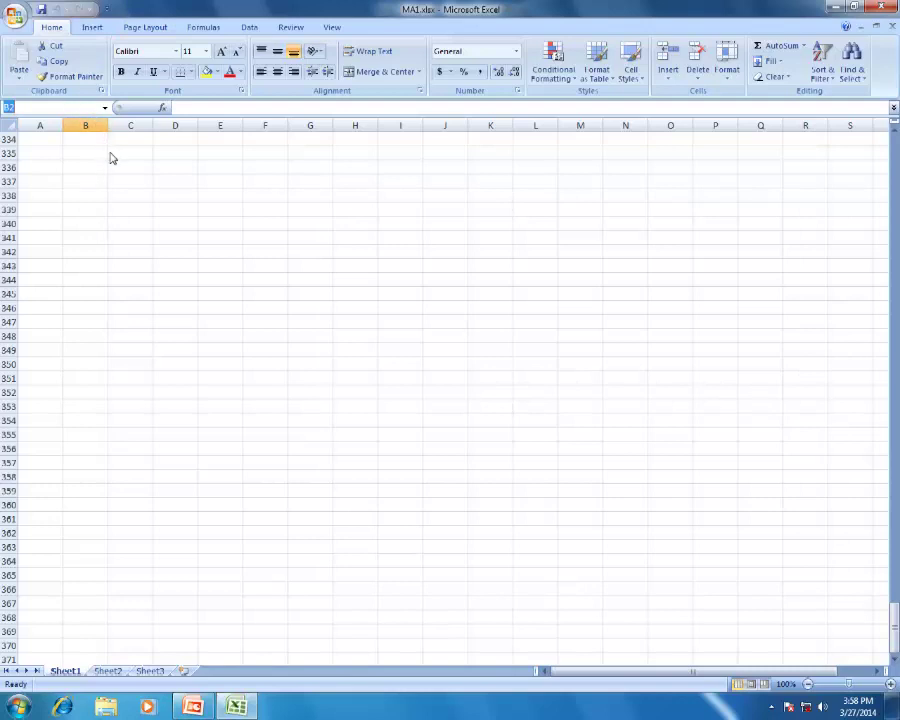
pyautogui.write('ZZ65565')
pyautogui.press('Return')
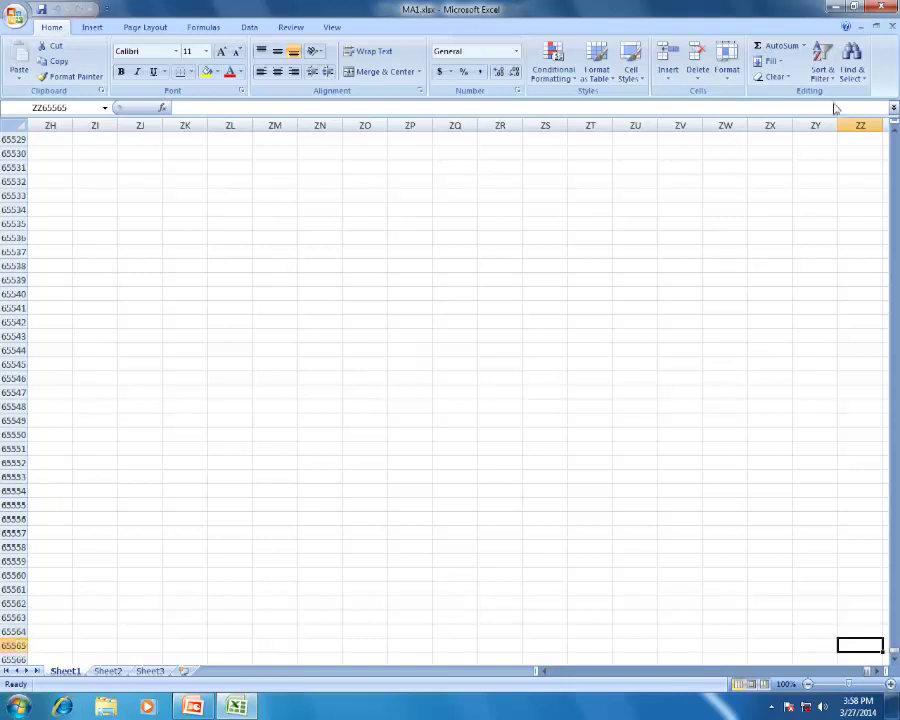
# - Select column ZZ and its cell ZZ65565, and return to cell A1 at the start of the sheet
pyautogui.click(860, 130)
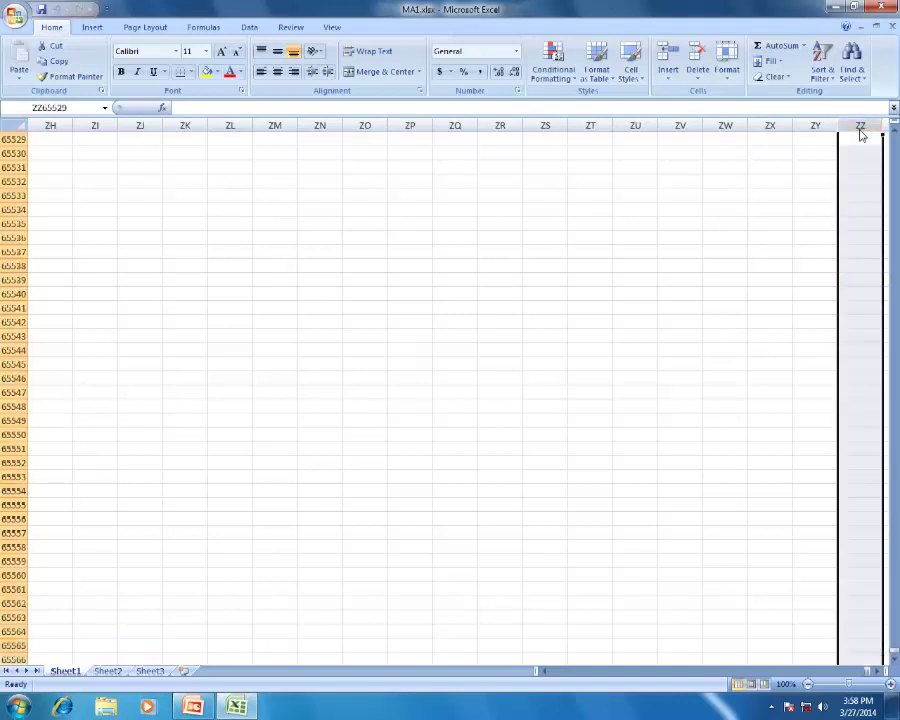
pyautogui.click(862, 645)
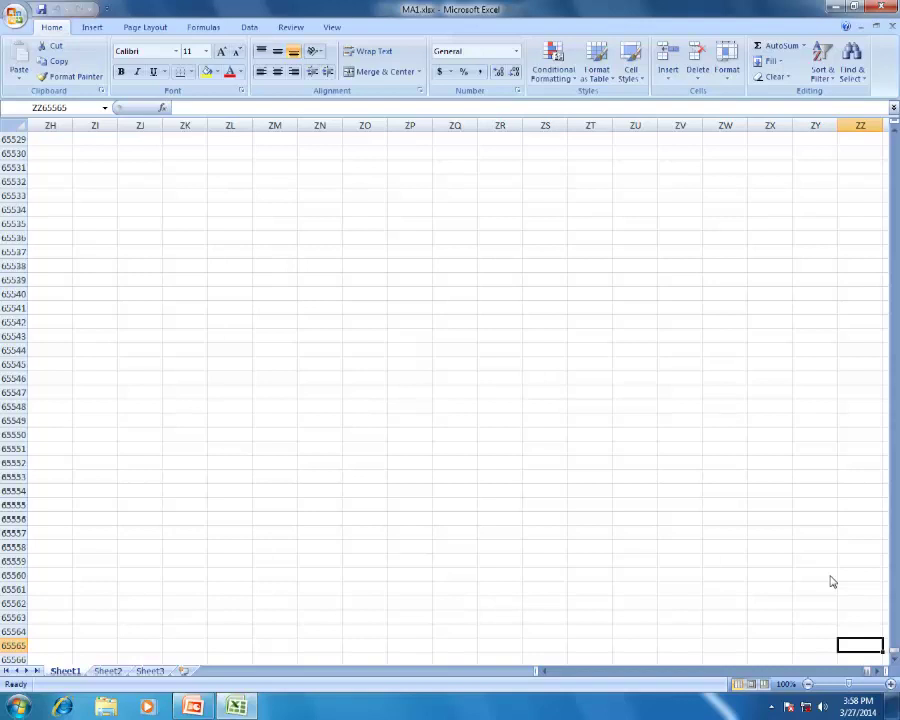
pyautogui.hotkey('ctrl', 'Home')
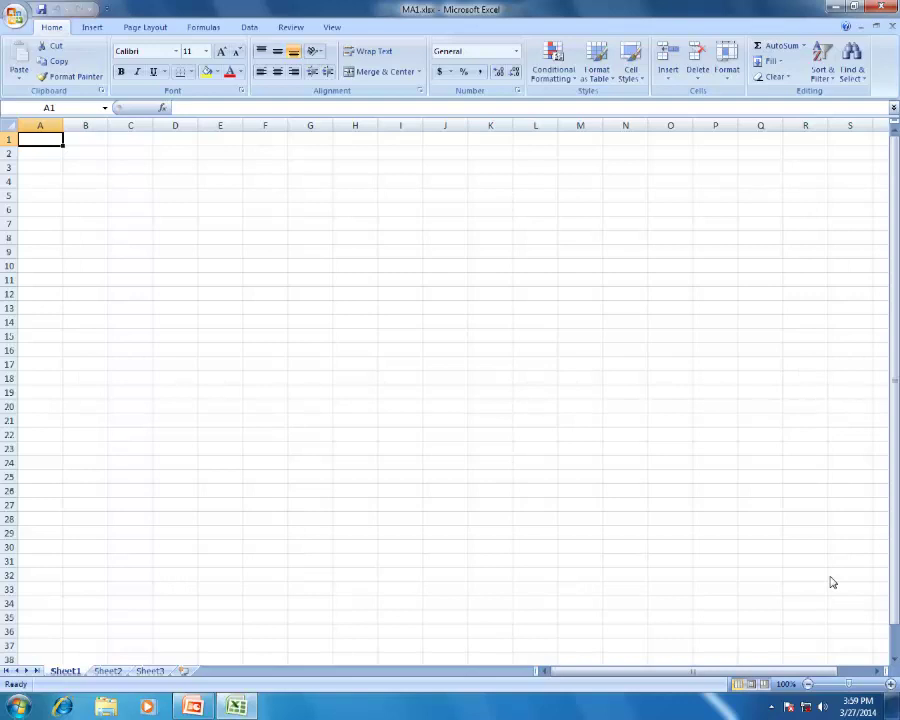
# - Zoom the worksheet in to 330%
pyautogui.click(890, 685)
pyautogui.click(890, 685)
pyautogui.click(890, 685)
pyautogui.click(890, 685)
pyautogui.click(890, 685)
pyautogui.click(890, 685)
pyautogui.click(890, 685)
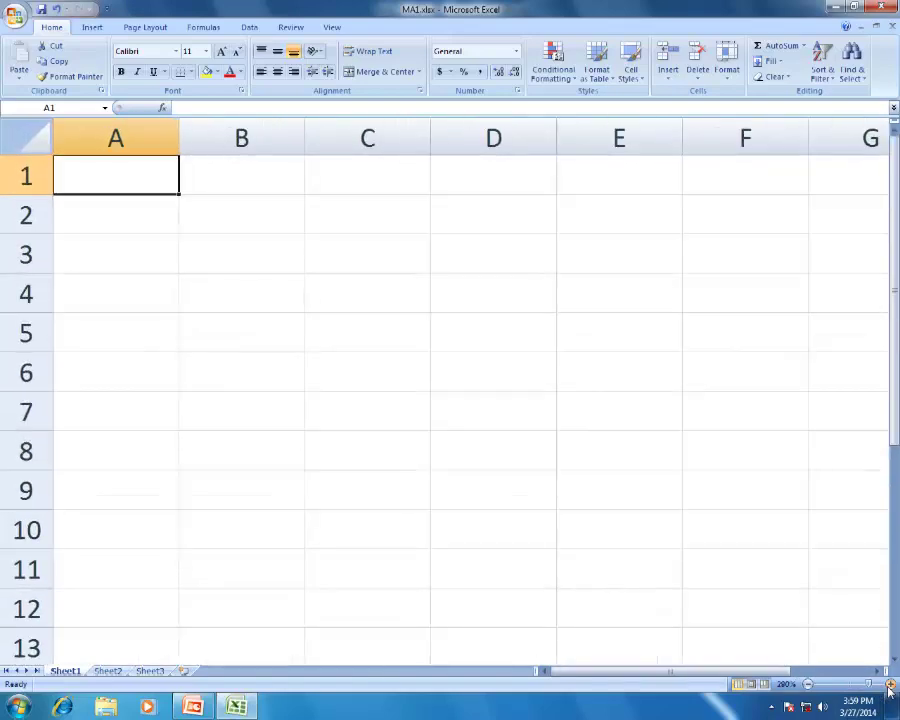
pyautogui.click(890, 685)
pyautogui.click(890, 685)
pyautogui.click(890, 685)
pyautogui.click(890, 685)
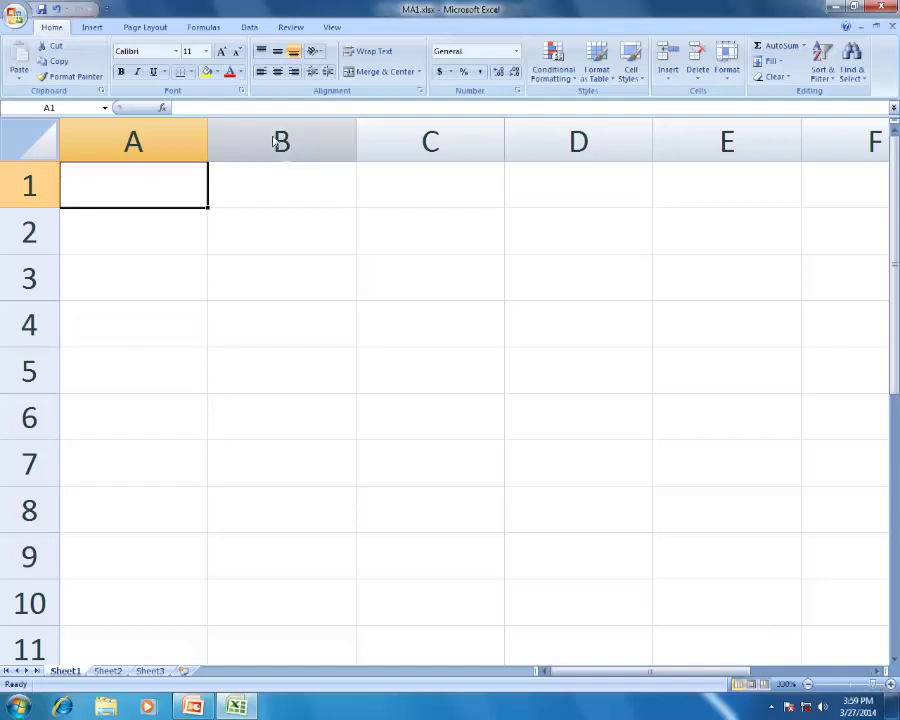
# - Put the empty cell A1 into edit mode through the formula bar and within the cell, and leave it without an entry
pyautogui.click(243, 104)
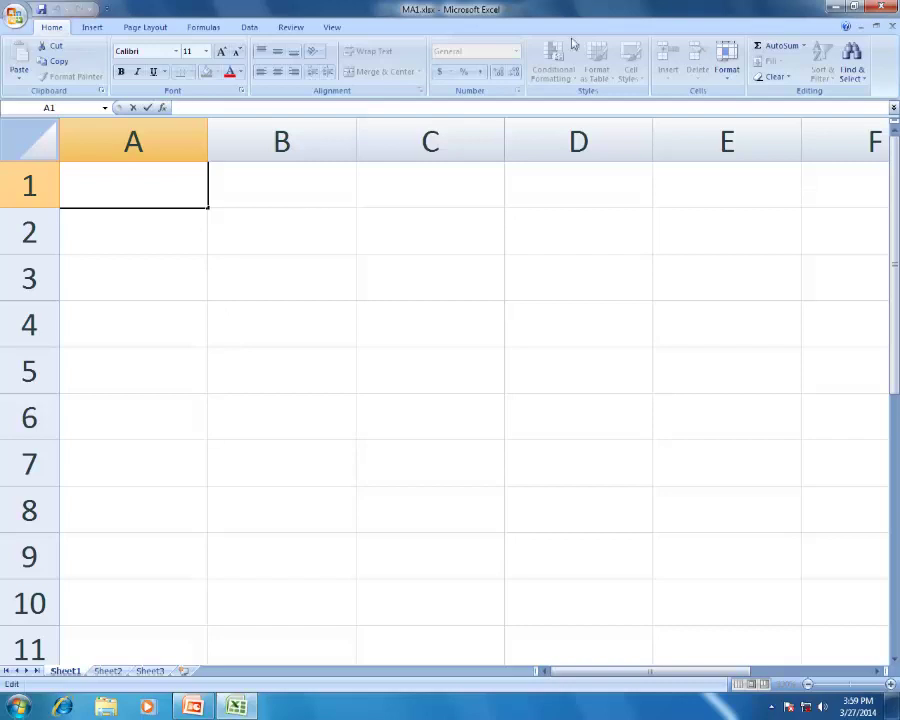
pyautogui.click(195, 271)
pyautogui.click(131, 204)
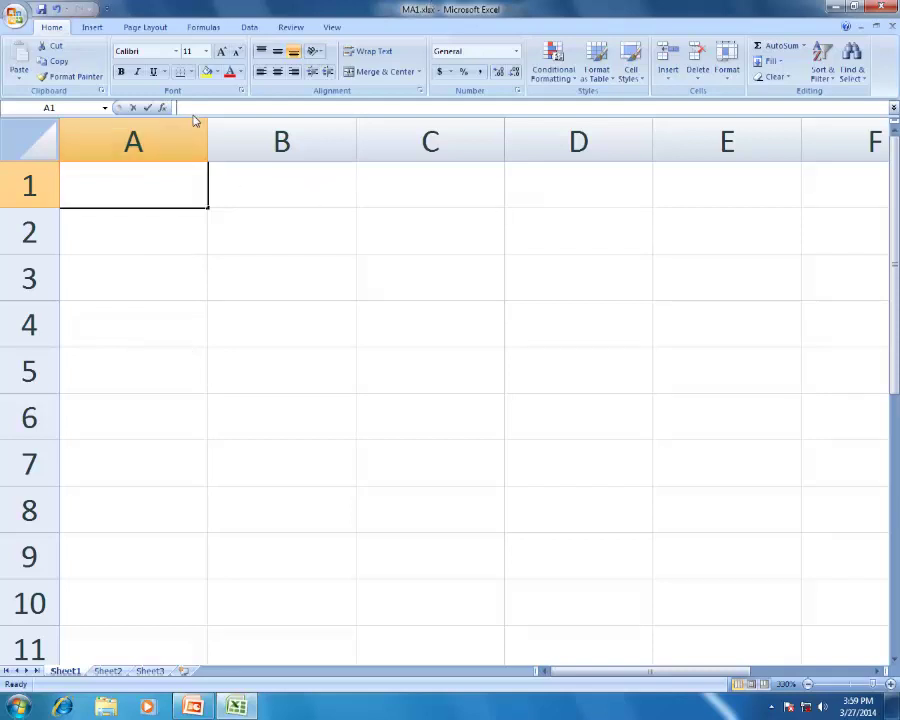
pyautogui.press('F2')
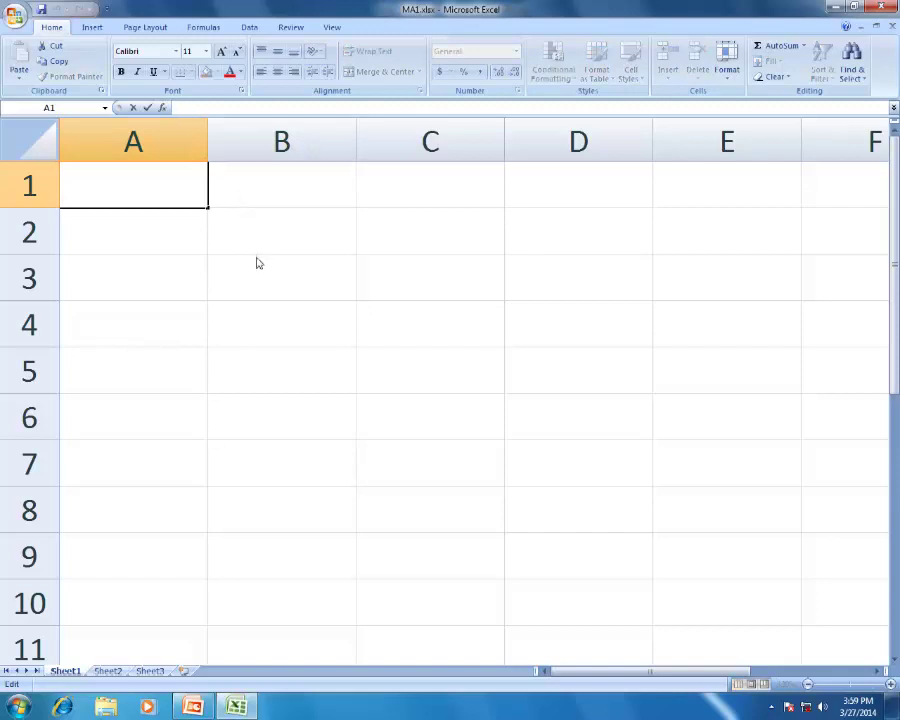
pyautogui.press('Escape')
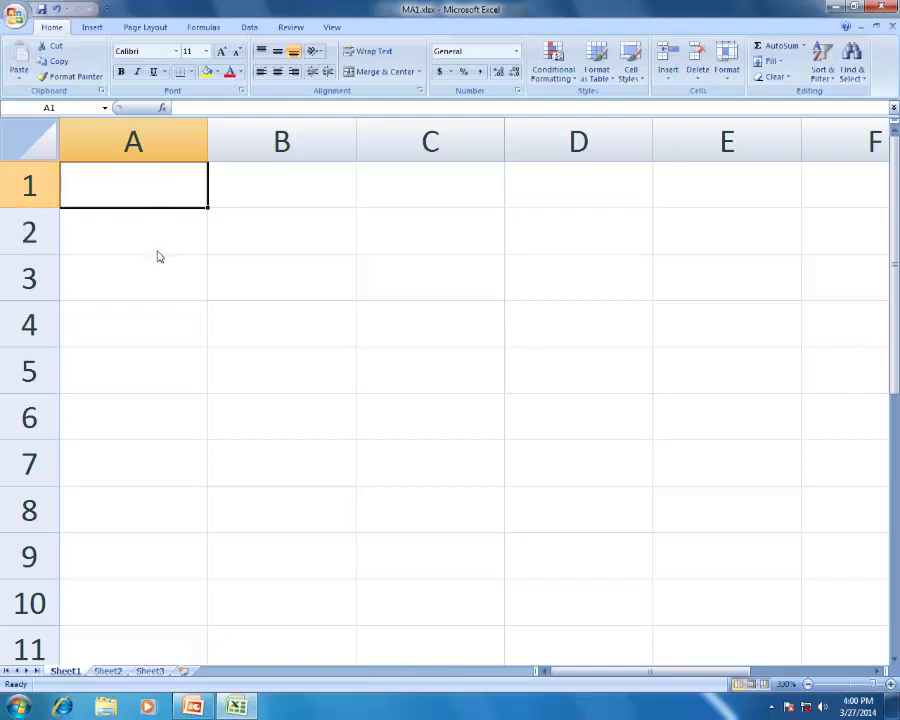
# - Enter the text MA1 in cell A1 and keep that cell selected
pyautogui.write('MA1')
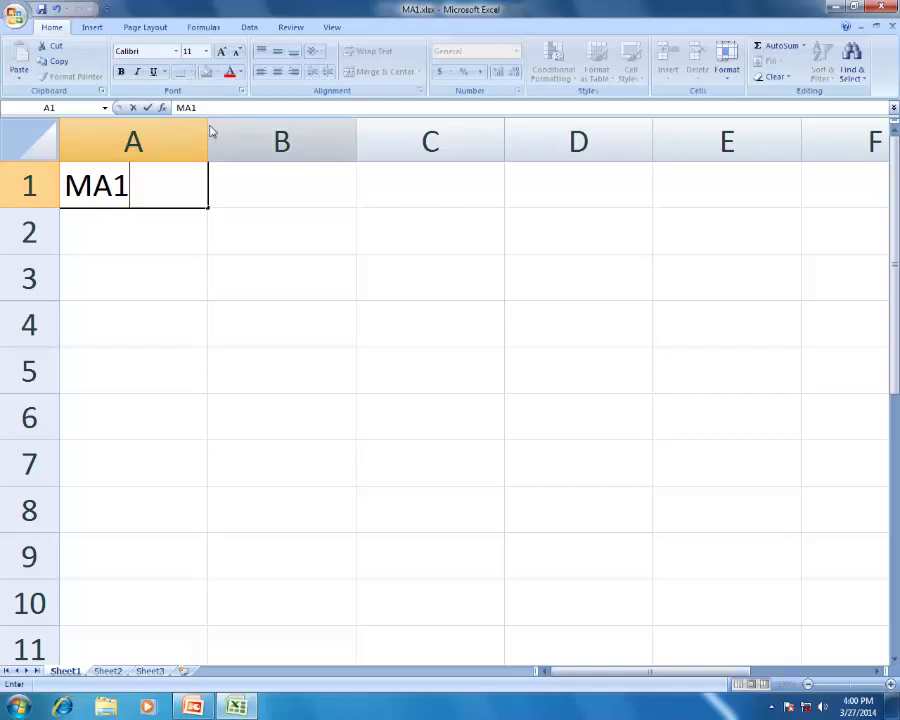
pyautogui.click(229, 287)
pyautogui.click(158, 200)
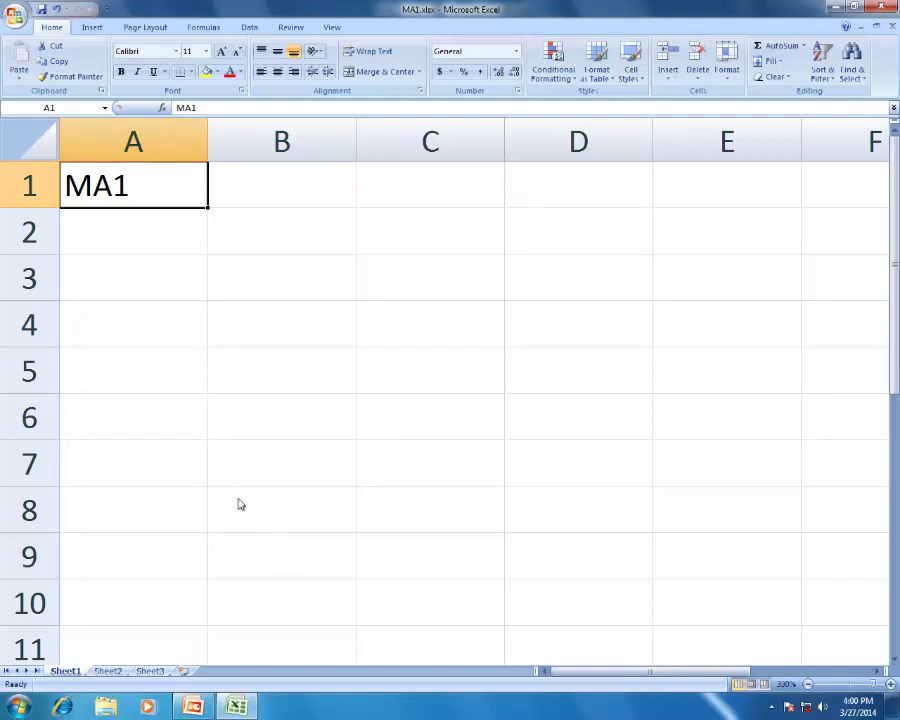
# - Open cell A1 for editing, try overwriting its text with ABC, and cancel the entry
pyautogui.press('F2')
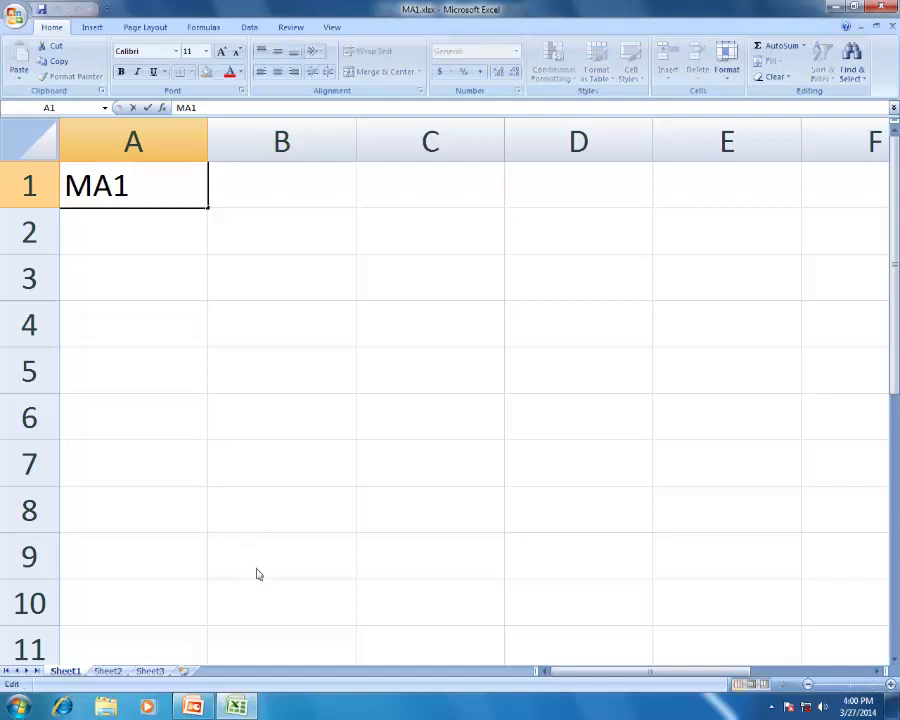
pyautogui.press('Escape')
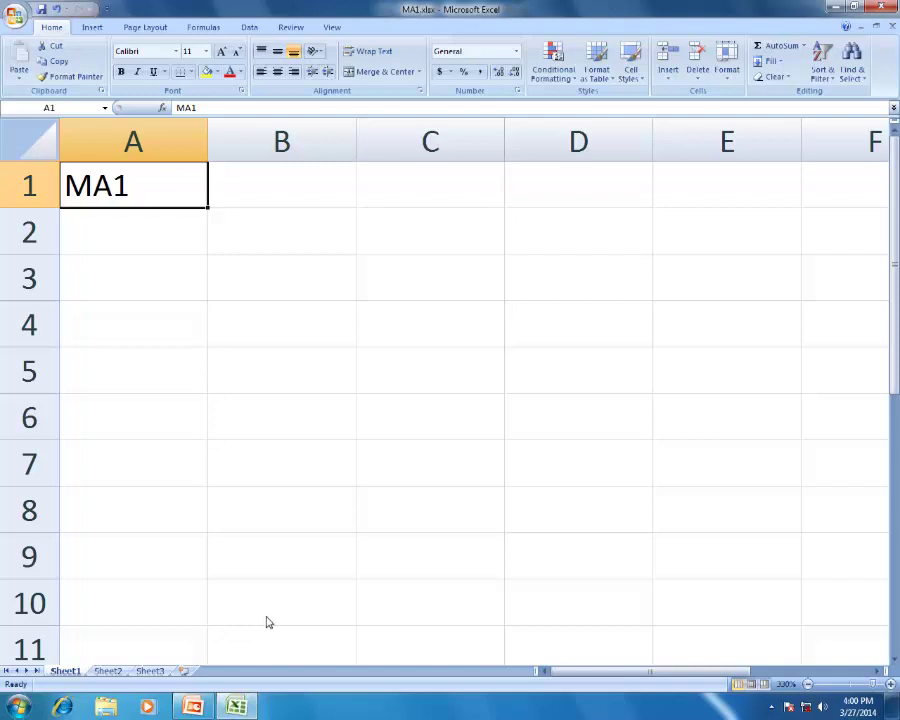
pyautogui.write('ABC')
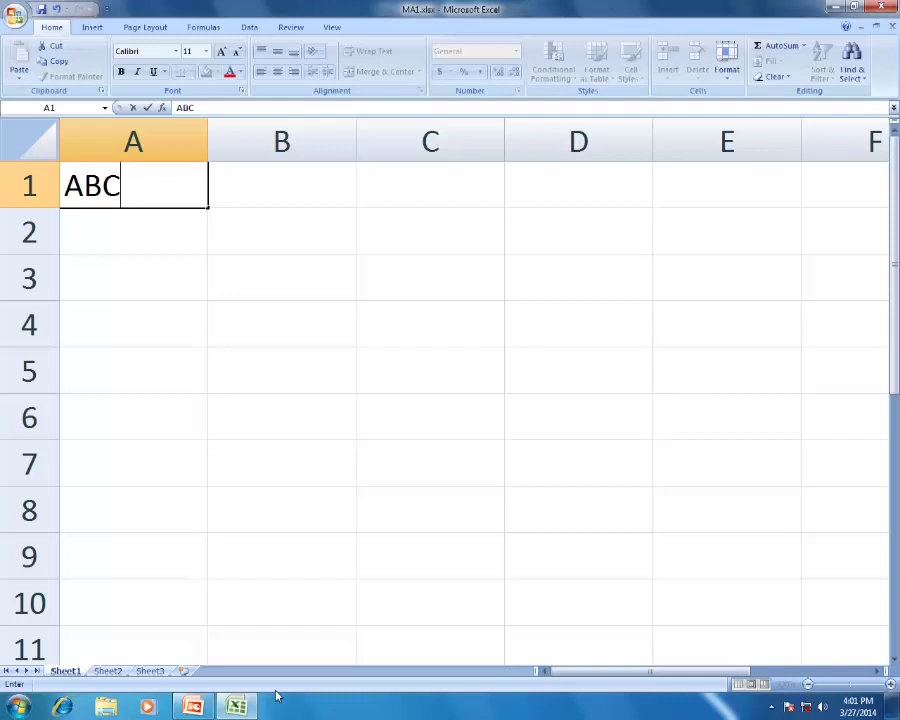
pyautogui.press('Escape')
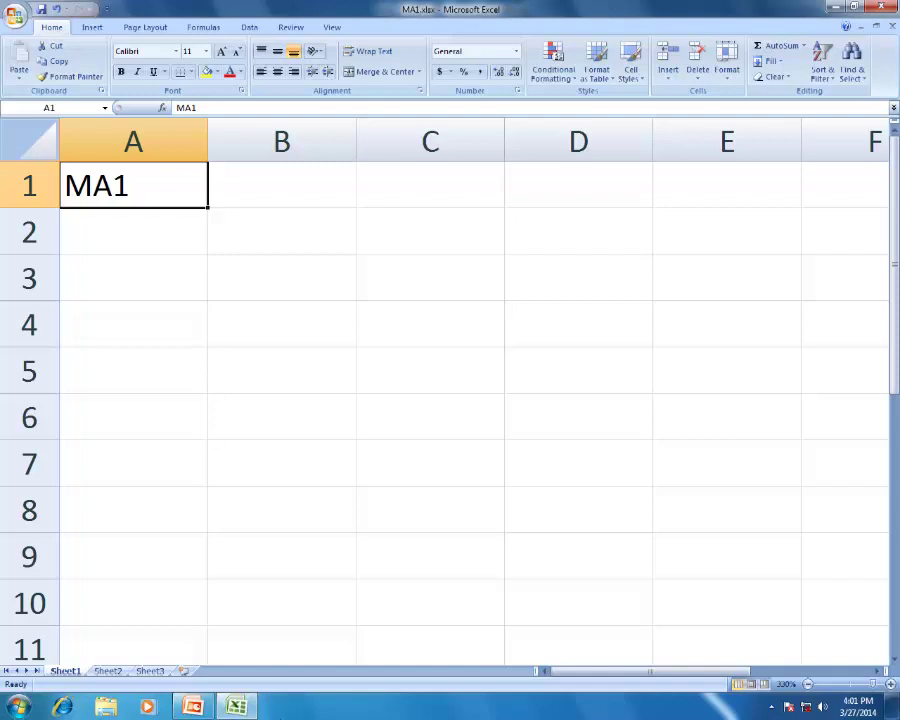
# - Open cell A1 for editing, try changing its text to MA2, and cancel the entry
pyautogui.press('F2')
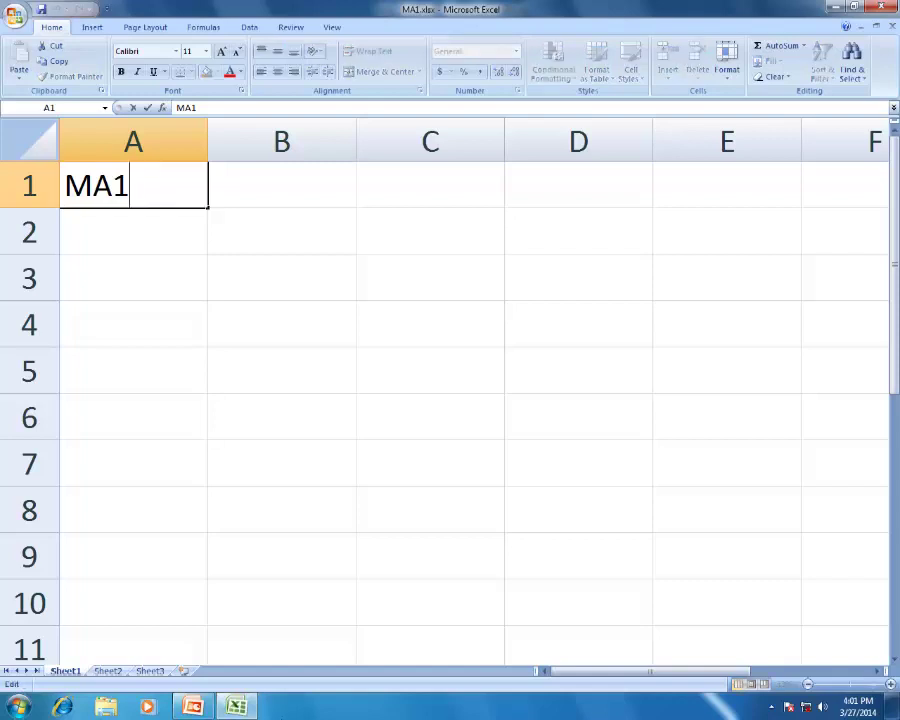
pyautogui.press('BackSpace')
pyautogui.write('2')
pyautogui.press('Escape')
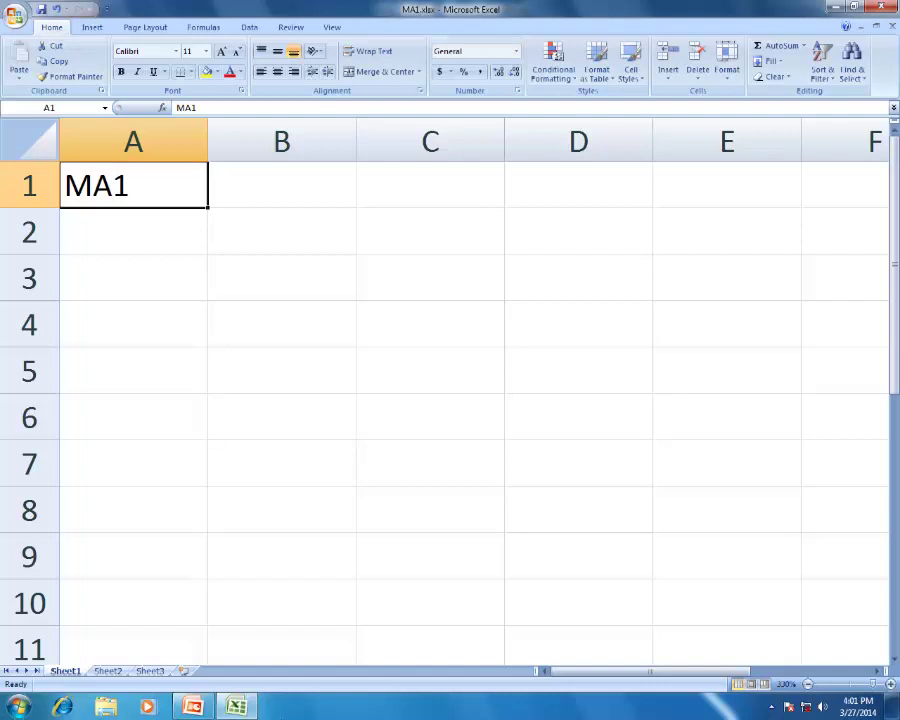
# - Edit the text in cell A1 to read MA2 and commit the entry
pyautogui.press('F2')
pyautogui.press('BackSpace')
pyautogui.write('2')
pyautogui.press('Return')
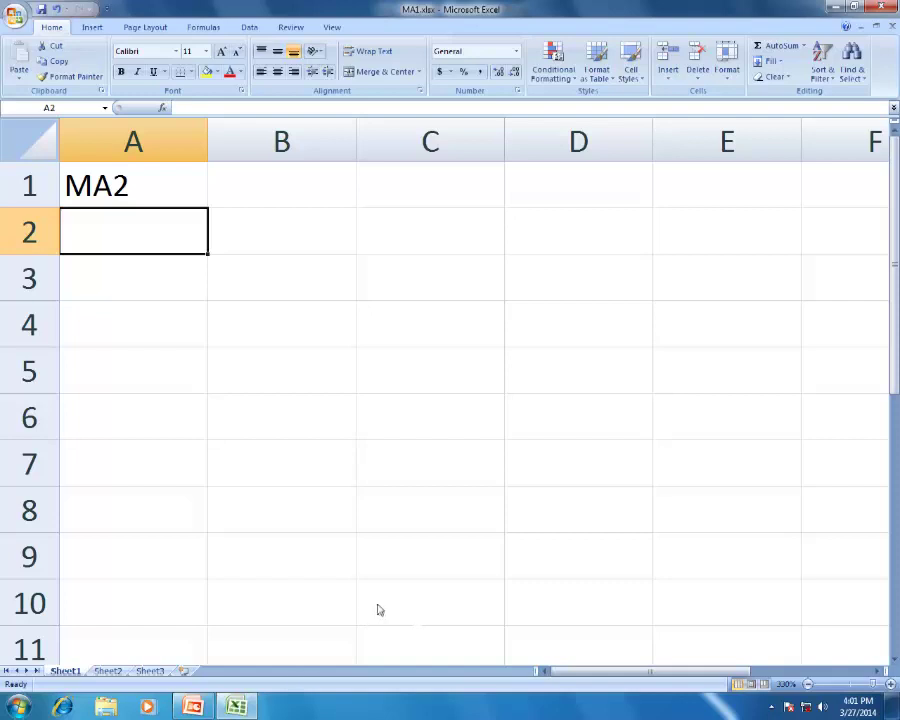
# - Fill the series from cell A1 down through A9, so it runs from MA2 to MA10
pyautogui.click(155, 179)
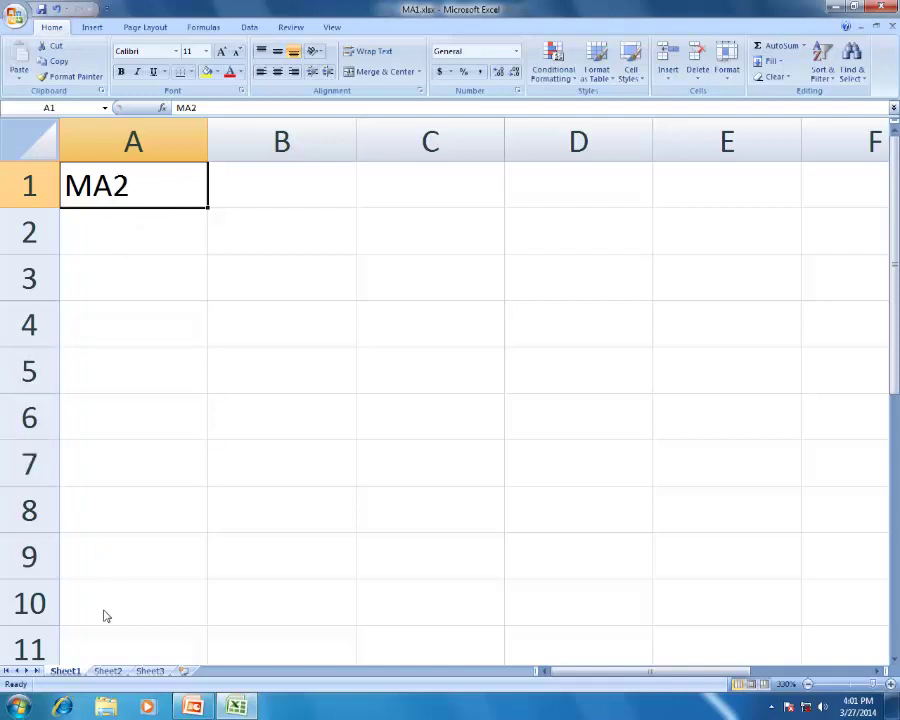
pyautogui.click(40, 604)
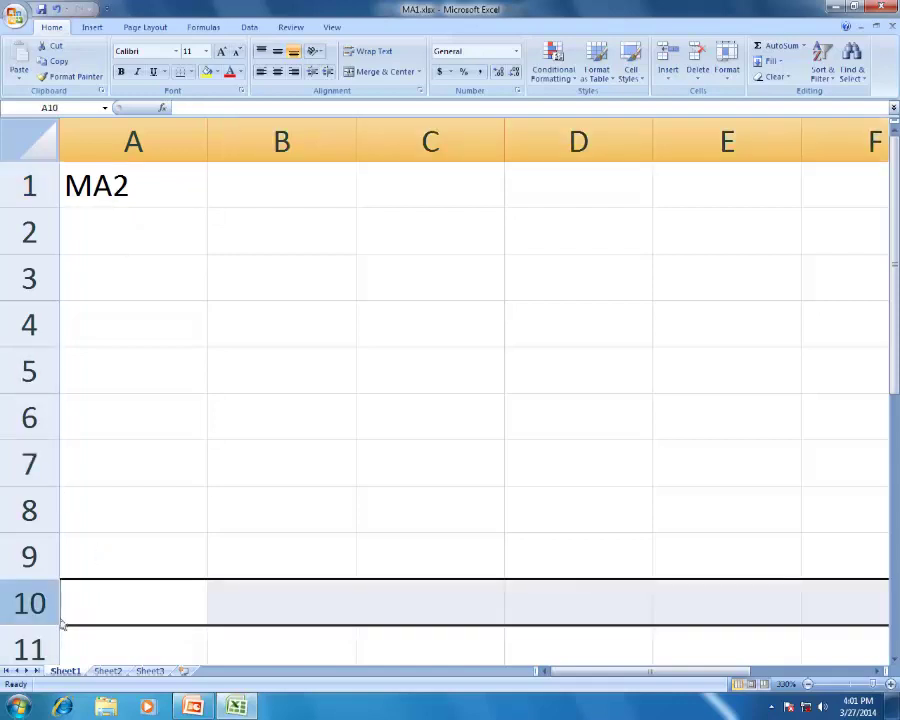
pyautogui.click(103, 195)
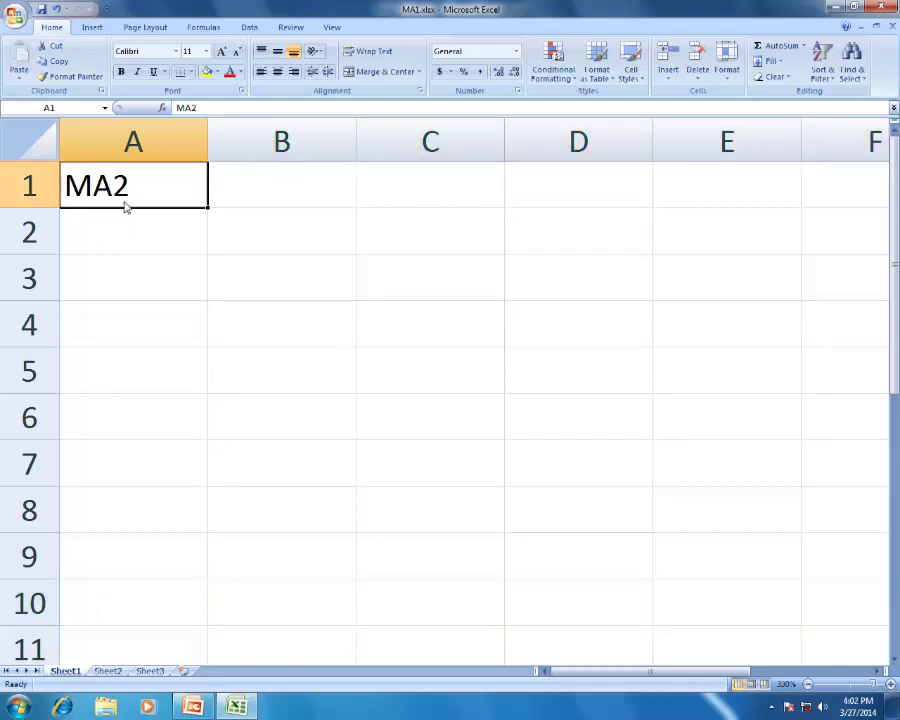
pyautogui.click(201, 197)
pyautogui.moveTo(209, 211); pyautogui.dragTo(209, 211)
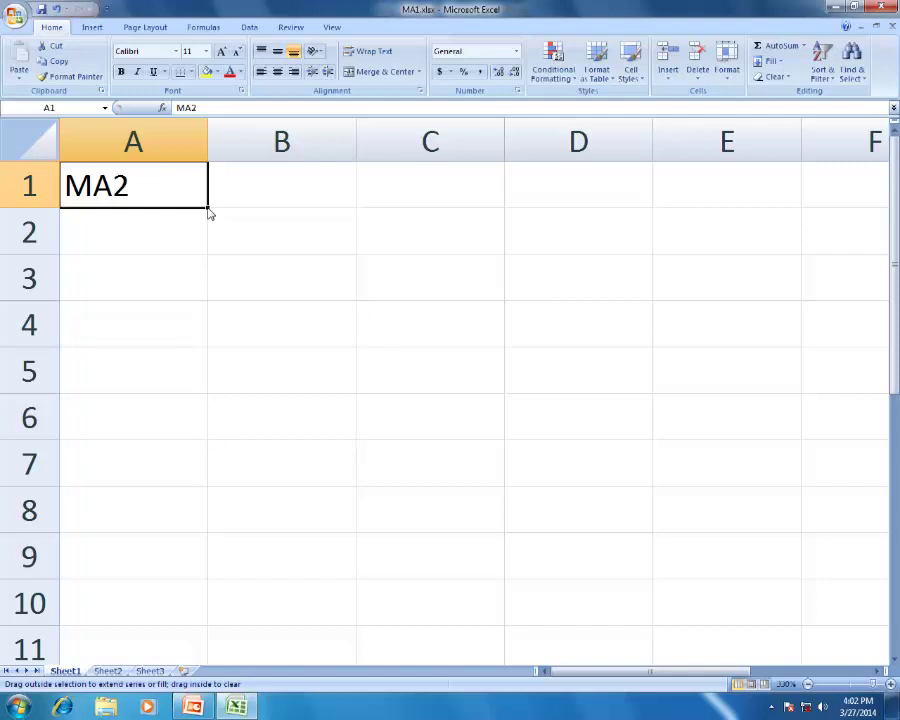
pyautogui.moveTo(209, 211); pyautogui.dragTo(201, 590)
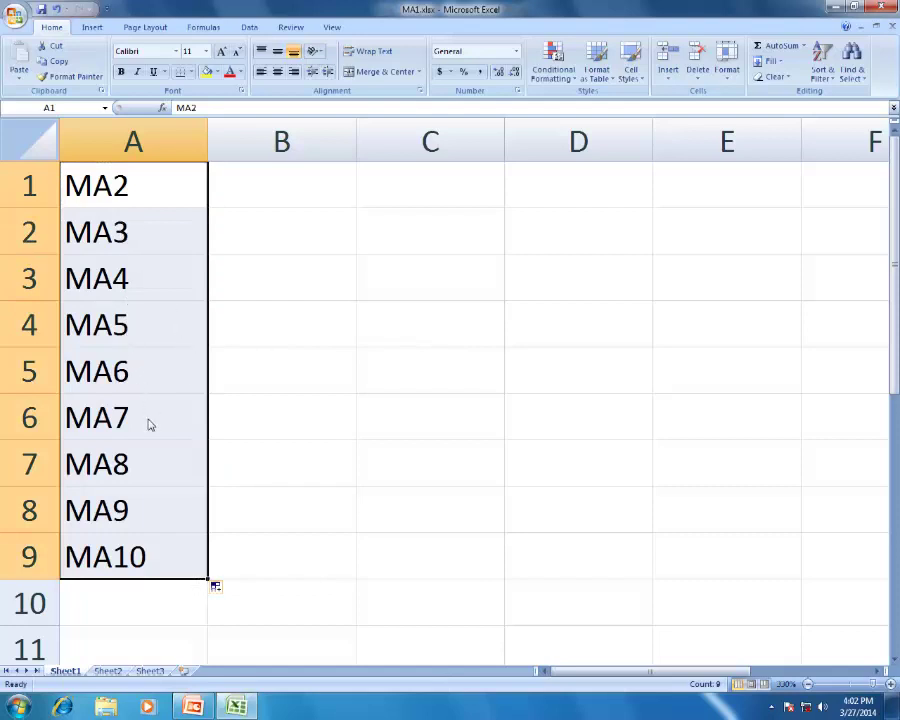
pyautogui.click(262, 410)
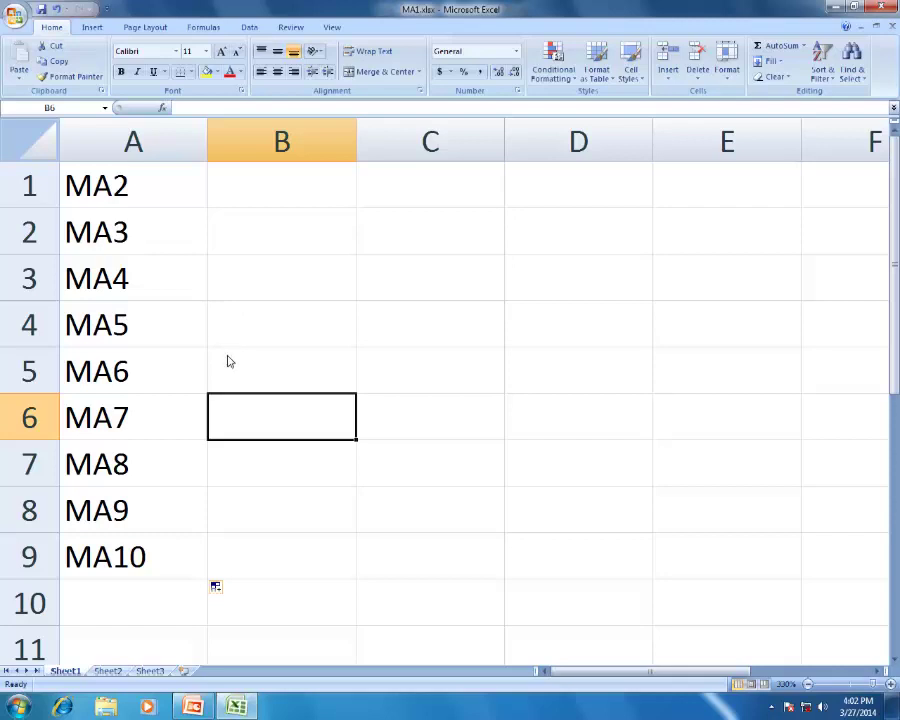
# - Replace the text in cell A1 with Sunday and fill the weekday series down through A9
pyautogui.click(148, 201)
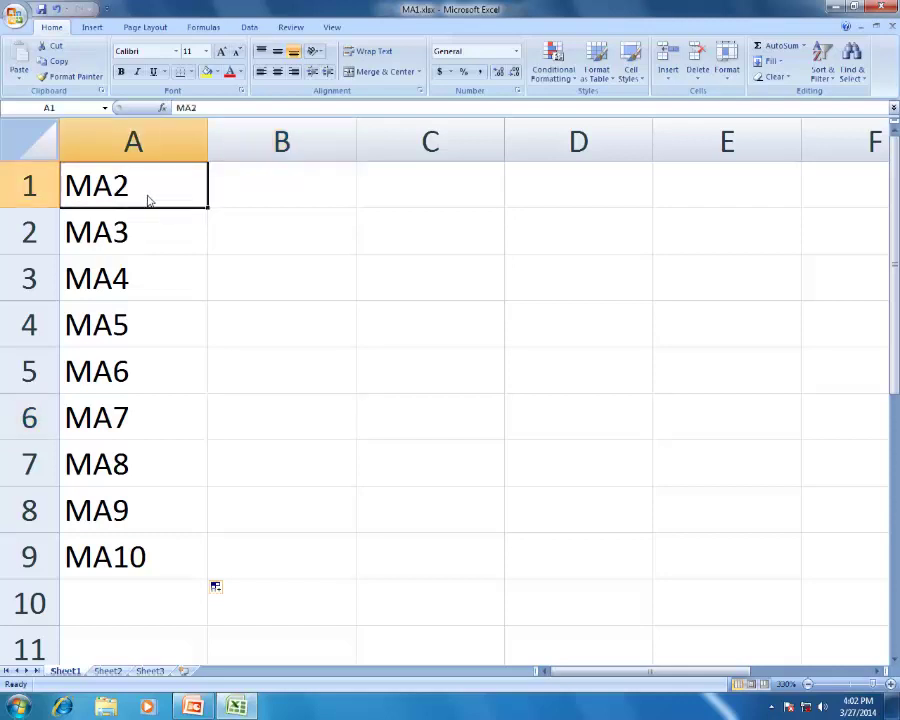
pyautogui.write('Sunday')
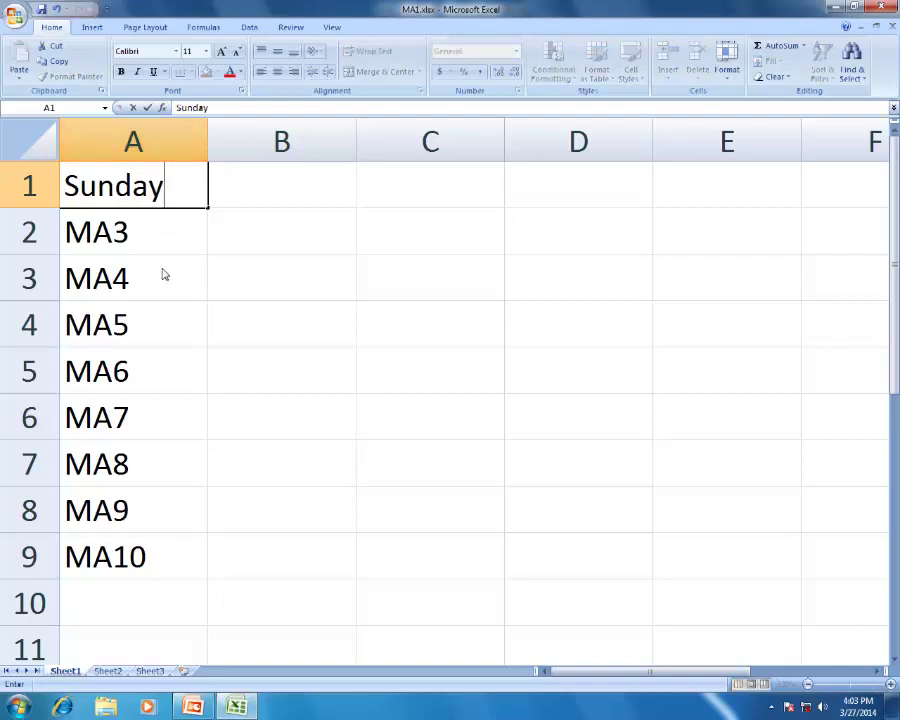
pyautogui.press('Return')
pyautogui.click(200, 203)
pyautogui.moveTo(203, 207); pyautogui.dragTo(183, 577)
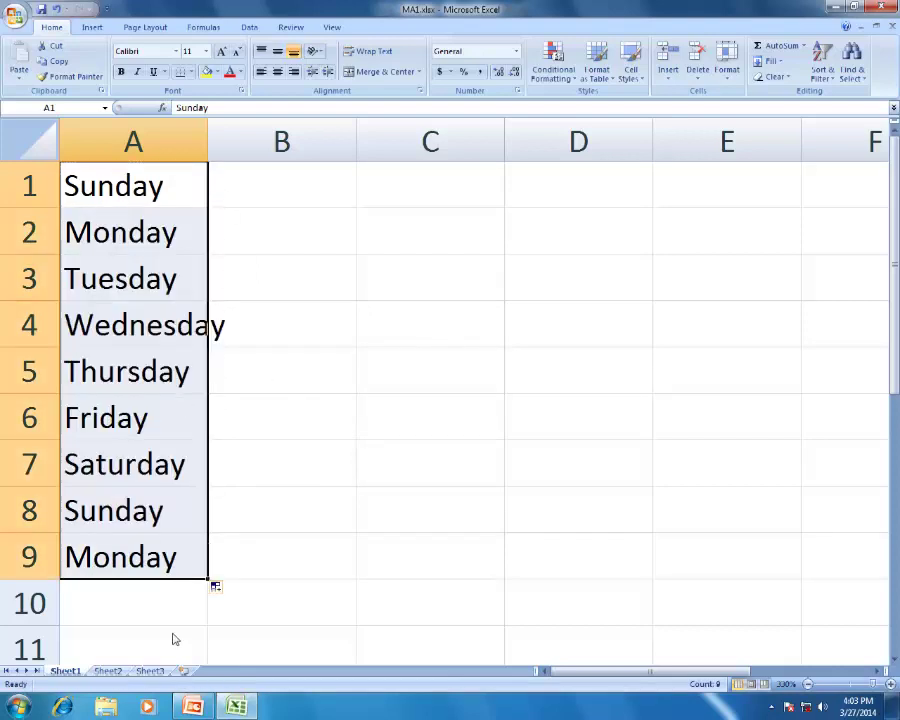
# - Enter 1 in cell A1 and 2 in A2, and fill A1 alone down through A9
pyautogui.click(153, 200)
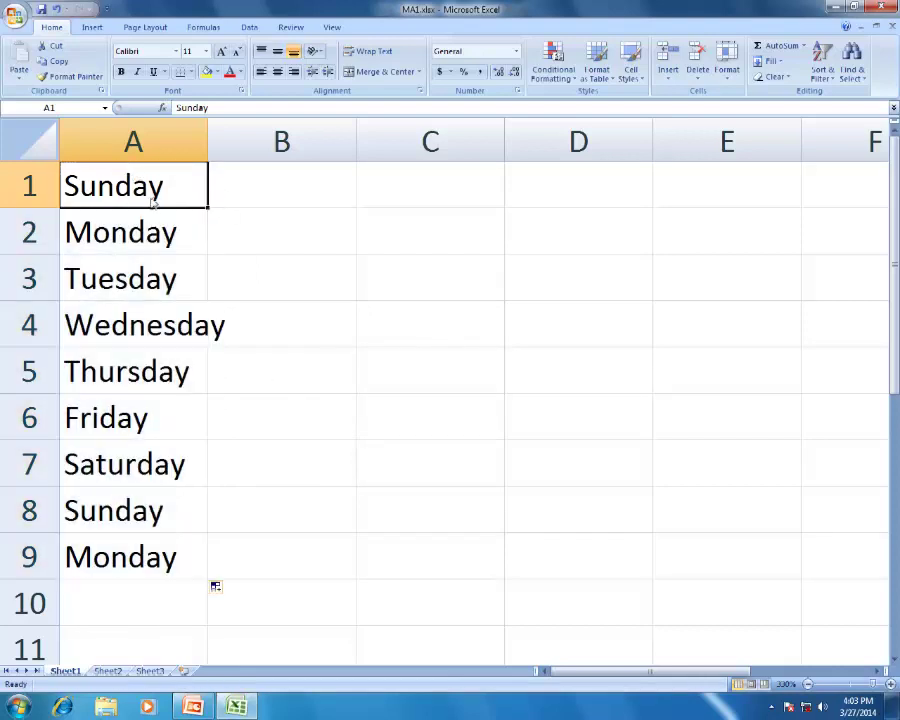
pyautogui.write('1')
pyautogui.press('Return')
pyautogui.write('2')
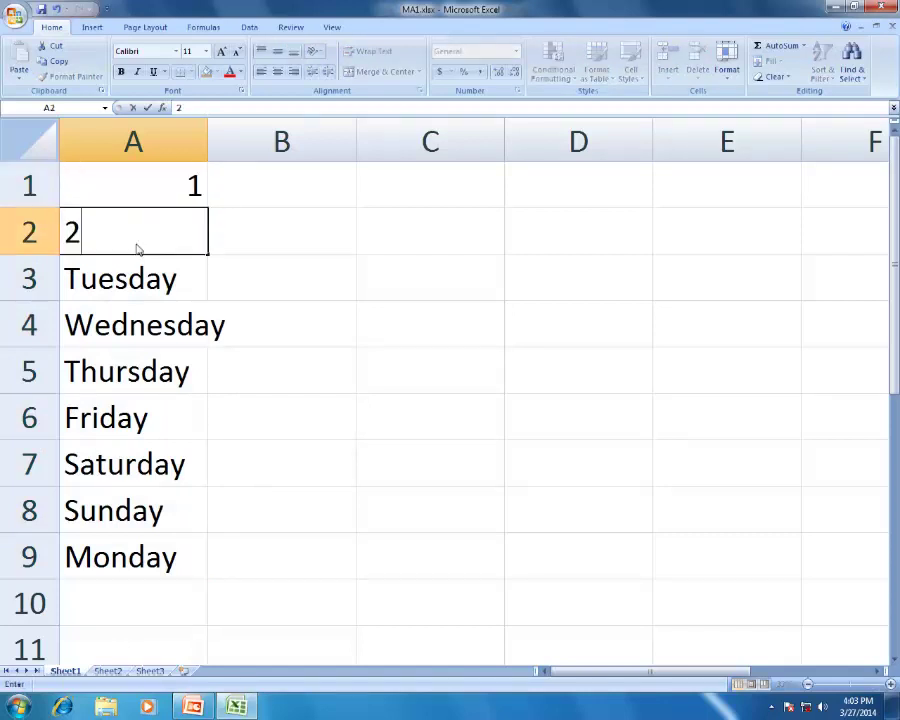
pyautogui.moveTo(106, 193); pyautogui.dragTo(171, 228)
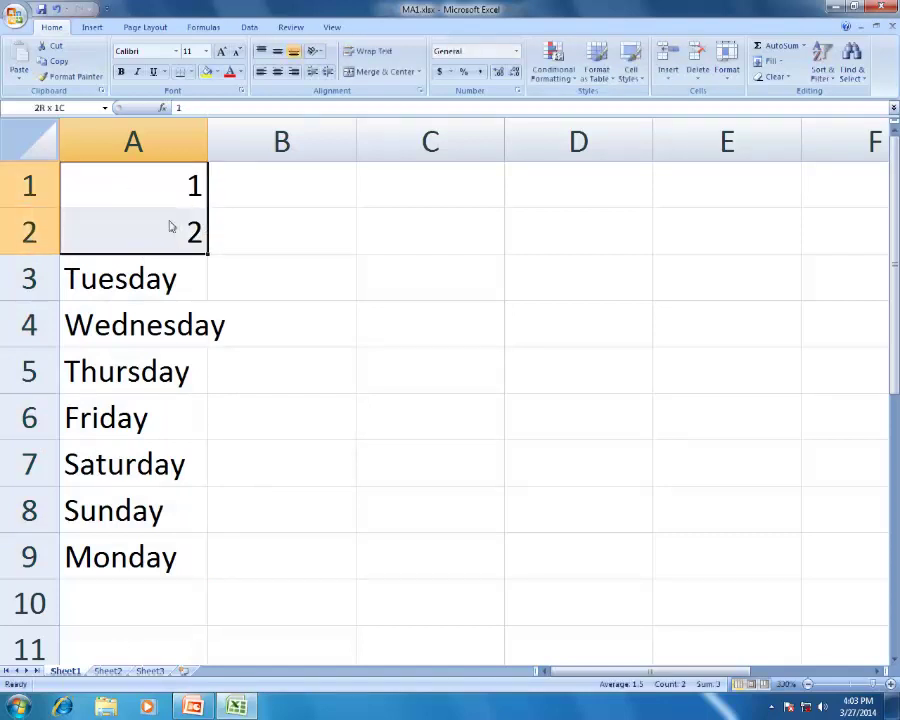
pyautogui.click(194, 186)
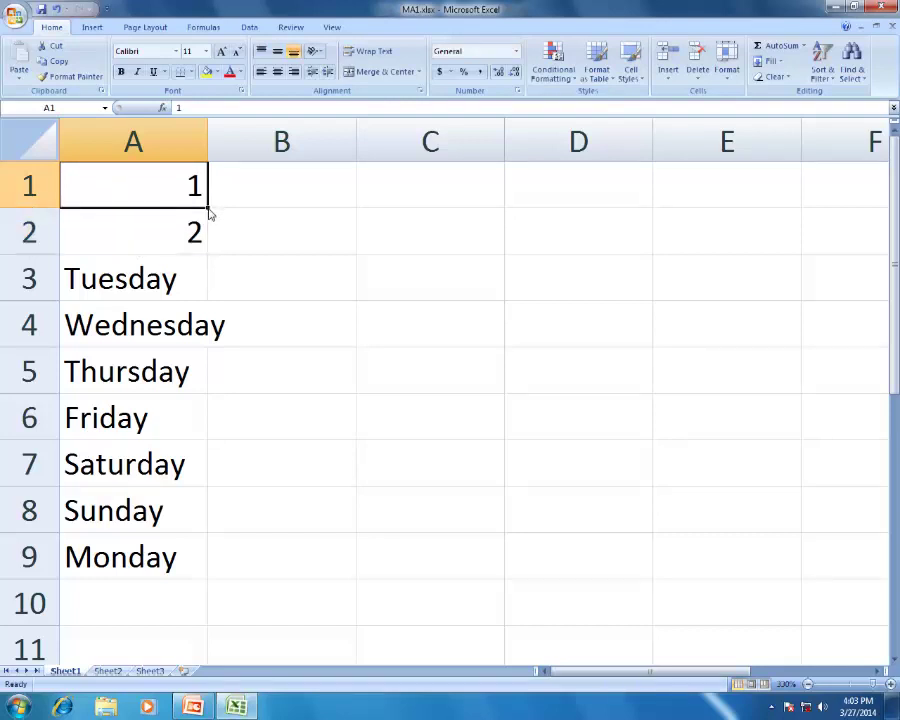
pyautogui.moveTo(209, 213); pyautogui.dragTo(203, 572)
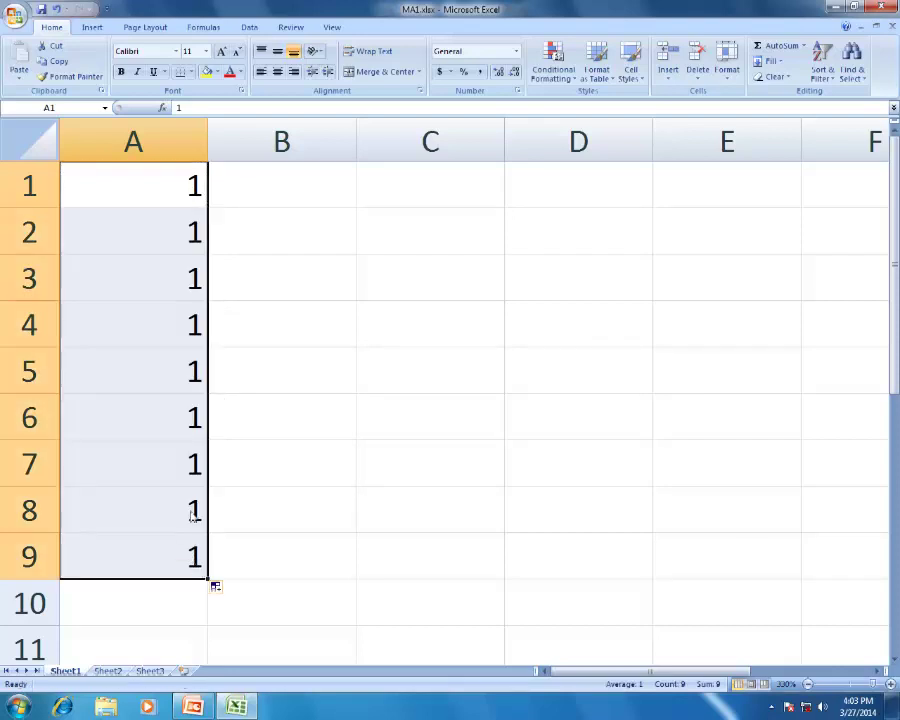
# - Enter 2 in cell A2 and extend the A1:A2 pattern down through A9 as the numbers 1 to 9
pyautogui.click(166, 198)
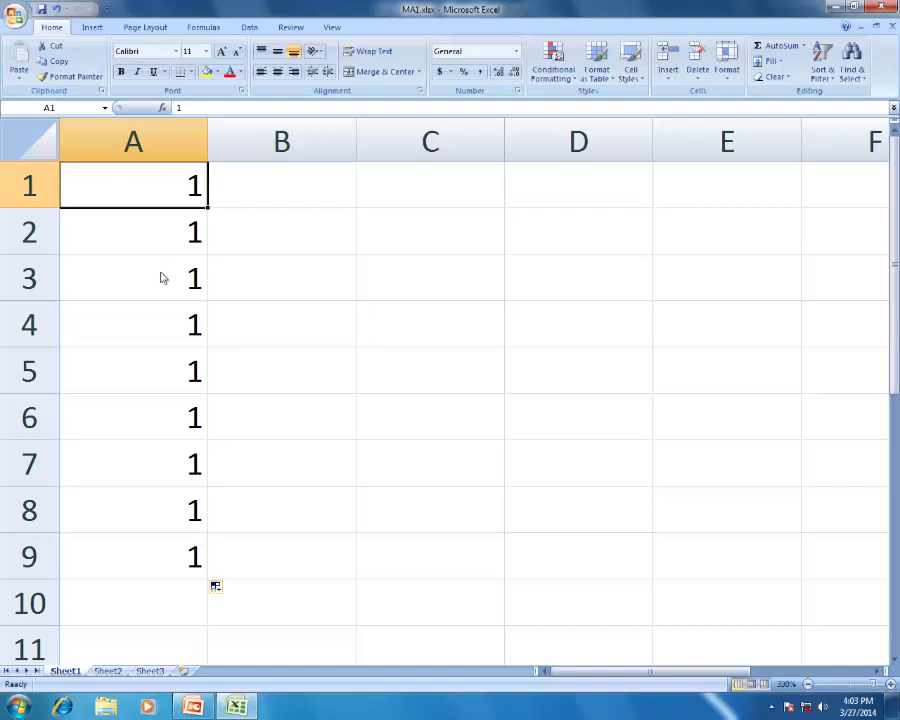
pyautogui.press('Down')
pyautogui.write('2')
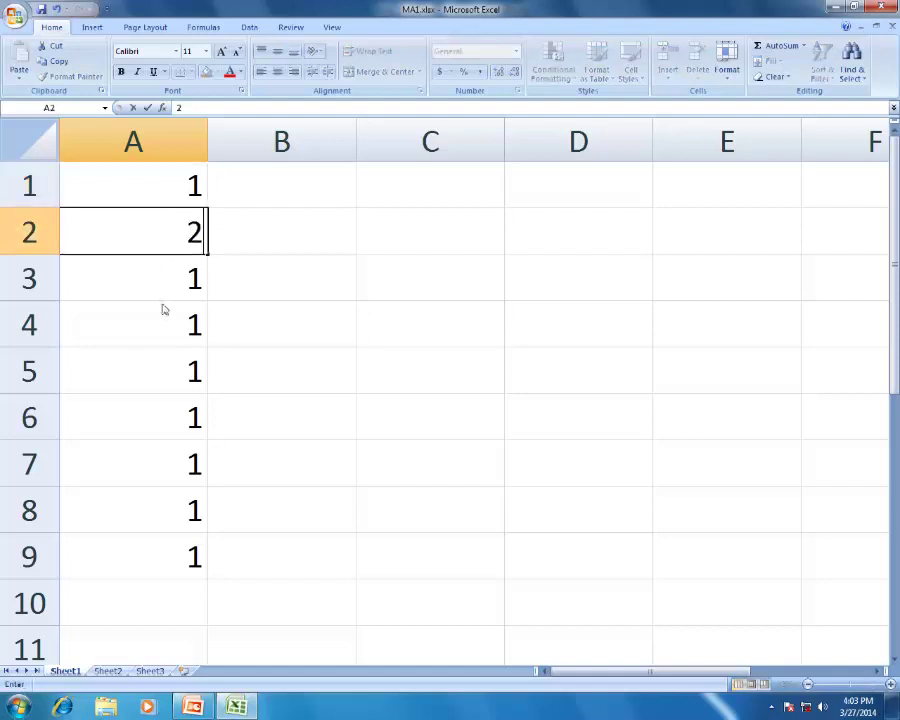
pyautogui.press('Up')
pyautogui.moveTo(161, 193); pyautogui.dragTo(195, 601)
pyautogui.click(259, 446)
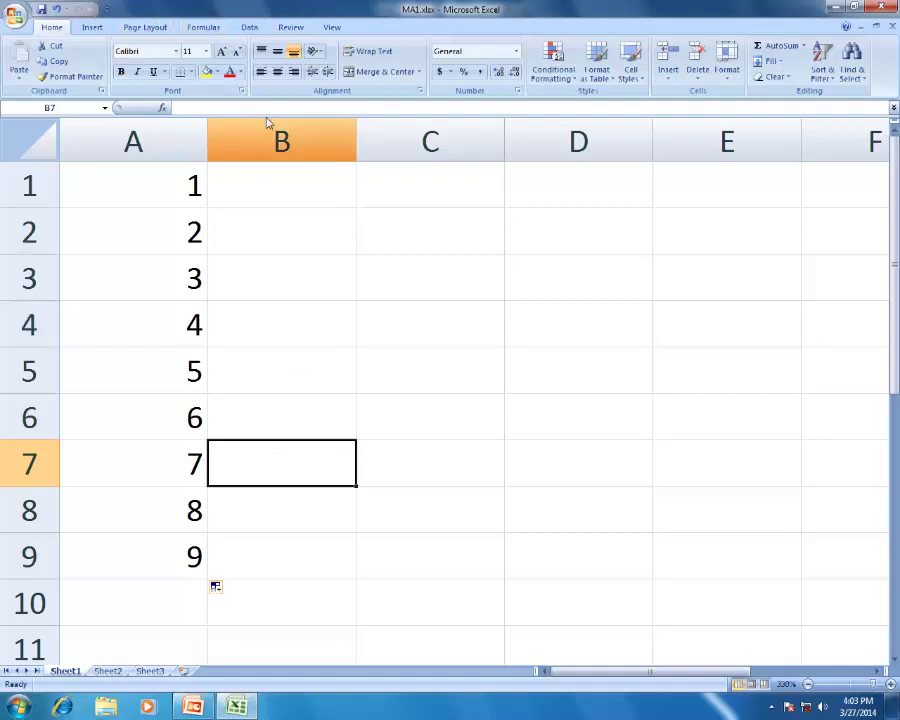
# - Copy cell A1 into B1, and undo the paste and end the copy mode
pyautogui.click(175, 177)
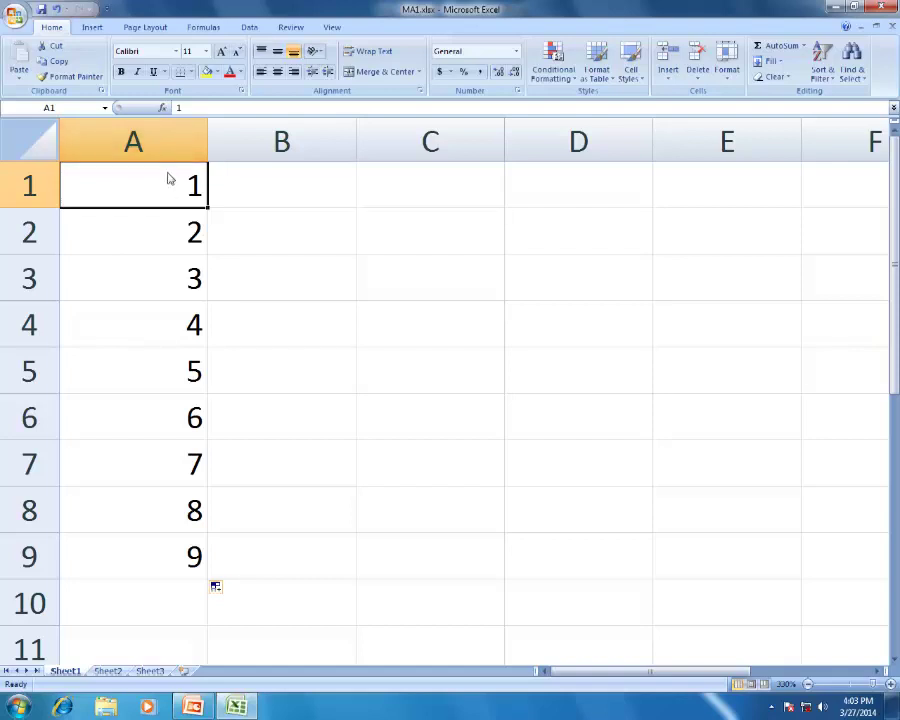
pyautogui.rightClick(168, 182)
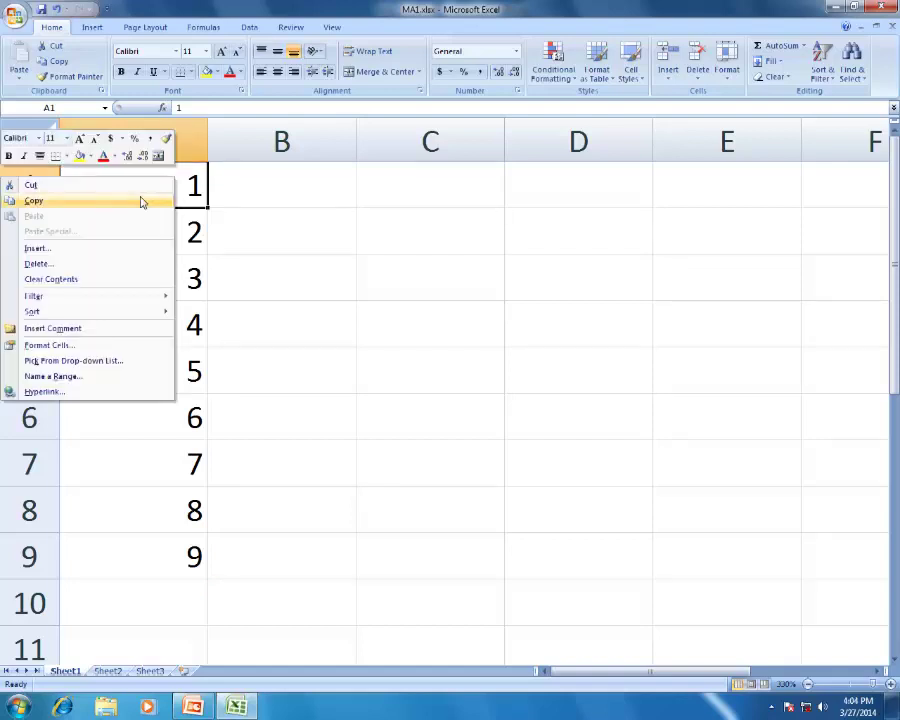
pyautogui.click(142, 200)
pyautogui.rightClick(285, 215)
pyautogui.rightClick(296, 186)
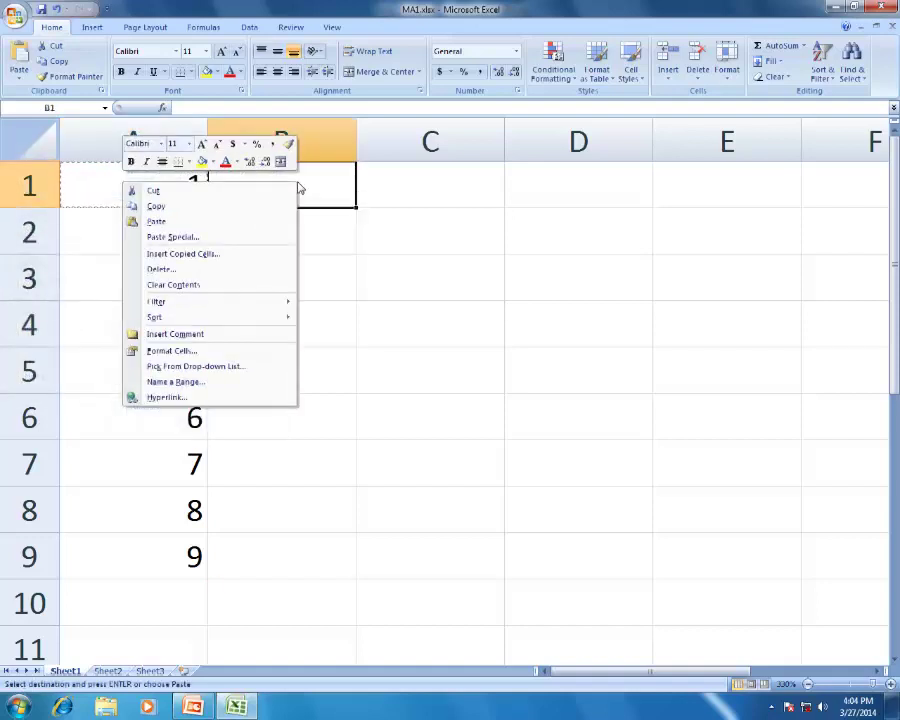
pyautogui.click(254, 221)
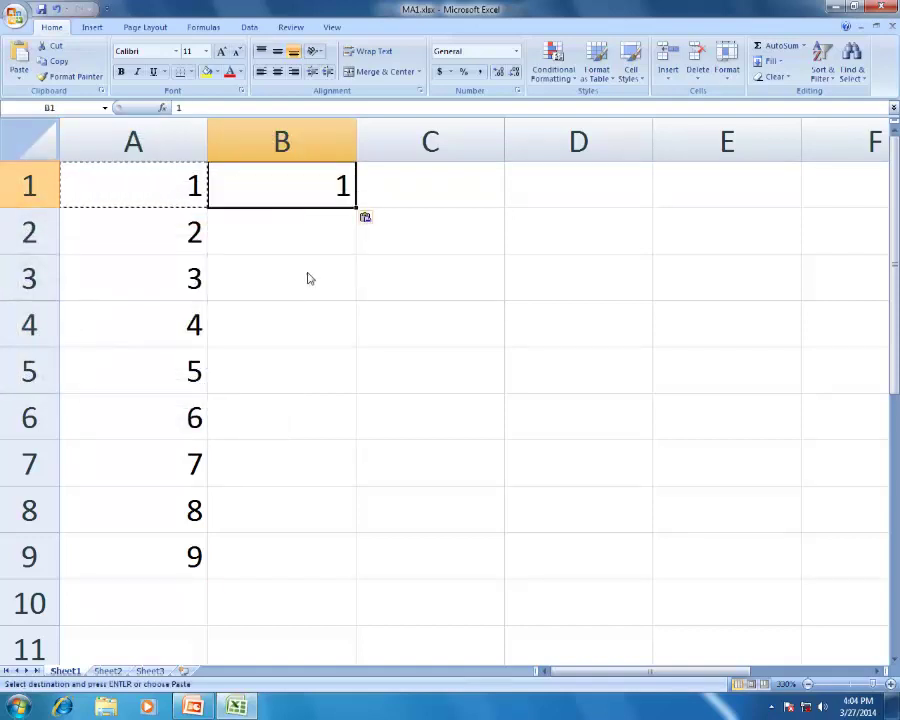
pyautogui.hotkey('ctrl', 'z')
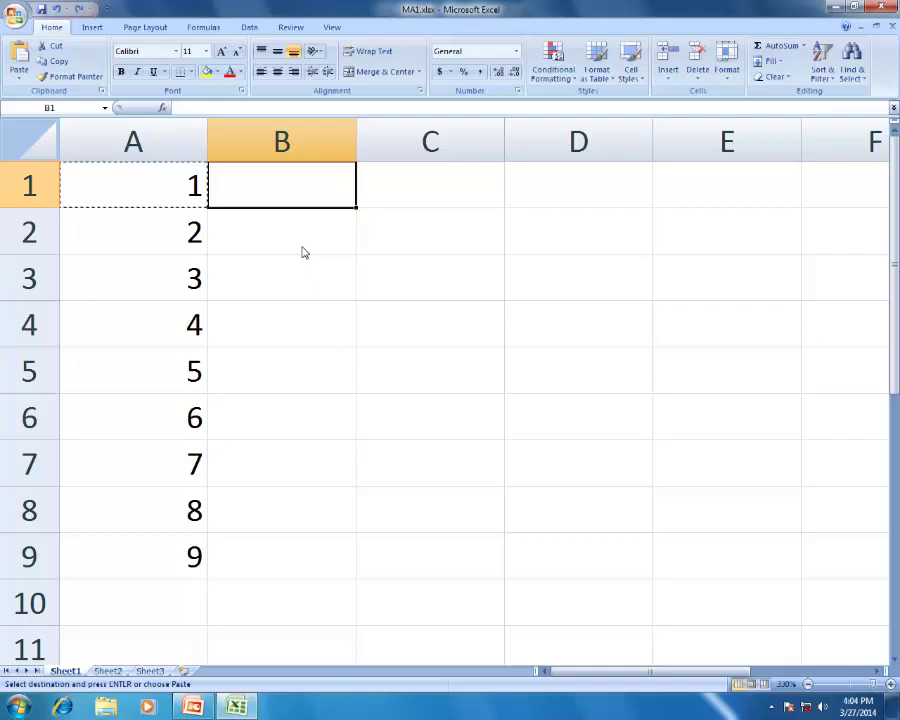
pyautogui.press('Escape')
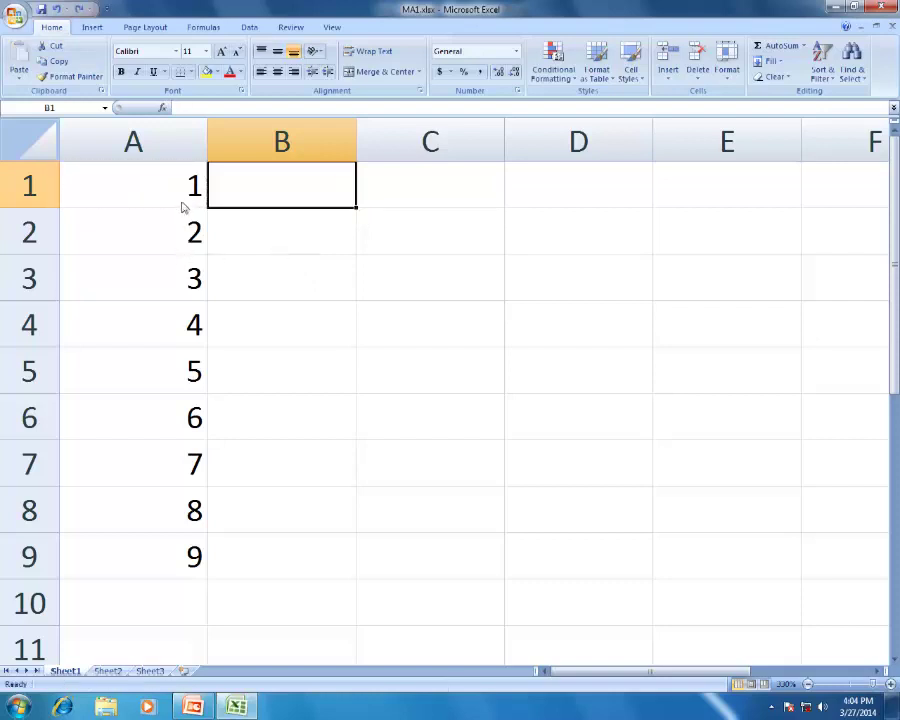
# - Copy cell A1 and paste it into B1 again, keeping the pasted value and ending the copy mode
pyautogui.press('Left')
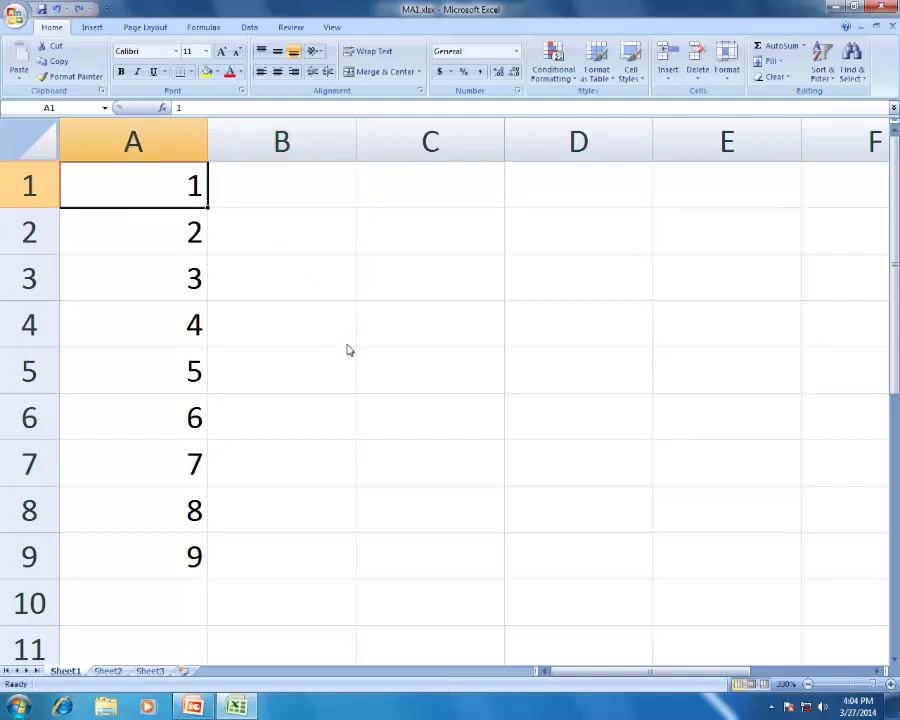
pyautogui.hotkey('ctrl', 'c')
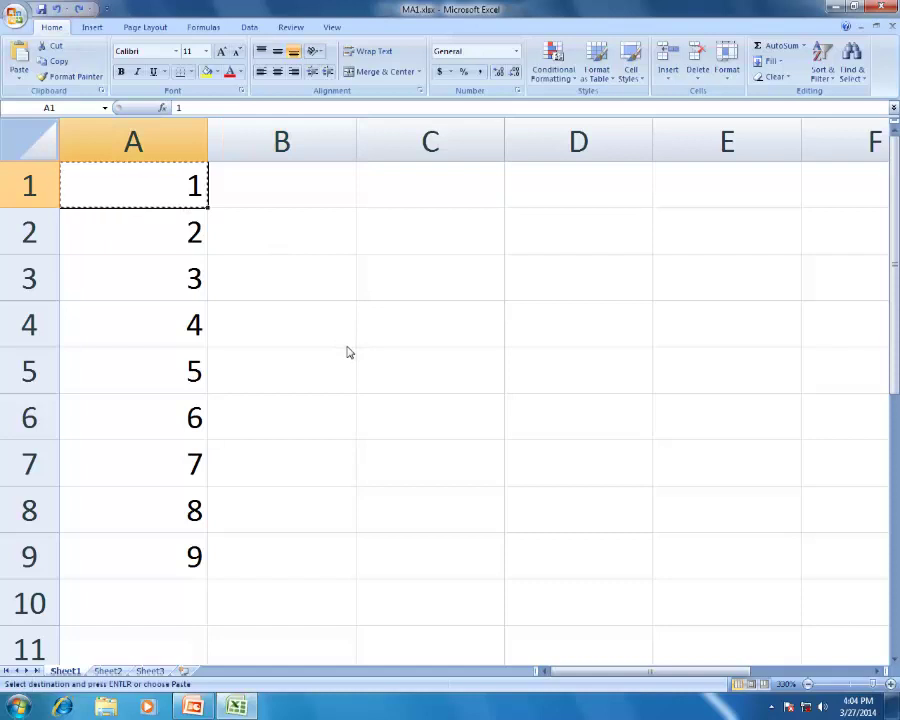
pyautogui.press('Right')
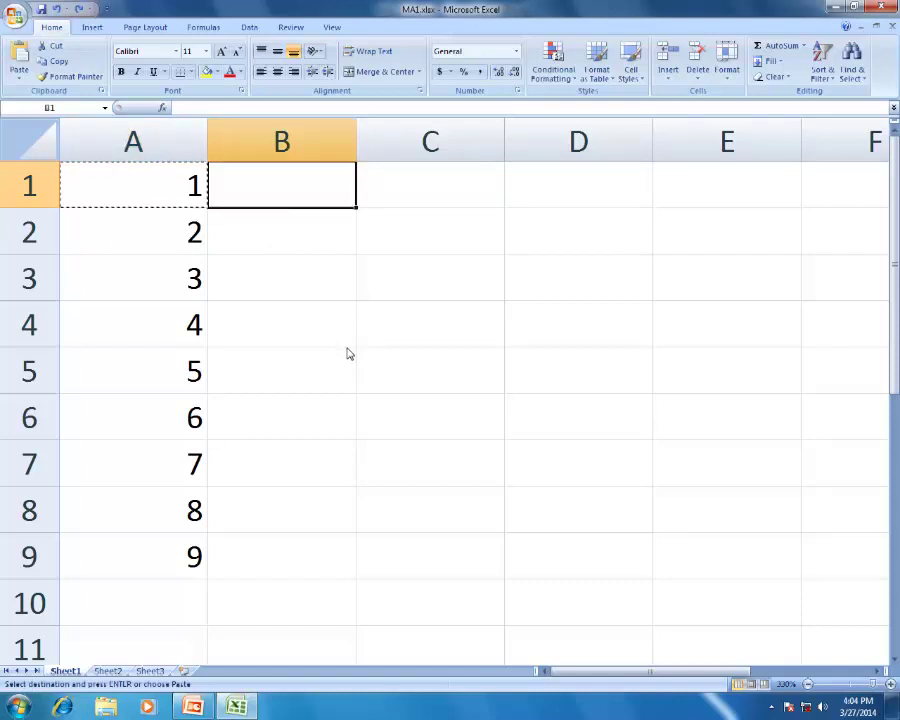
pyautogui.hotkey('ctrl', 'v')
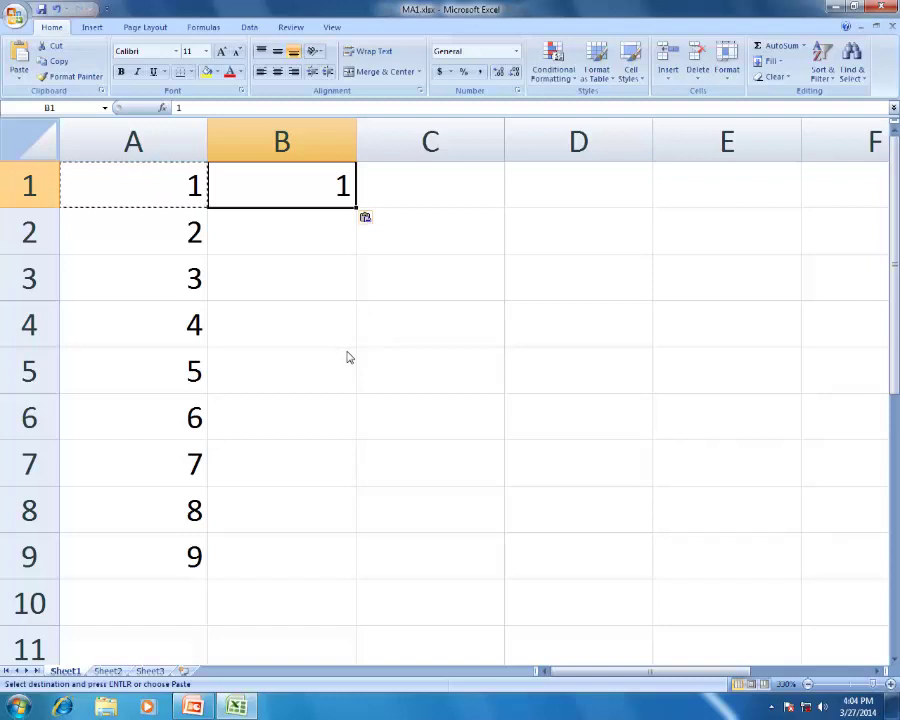
pyautogui.press('Escape')
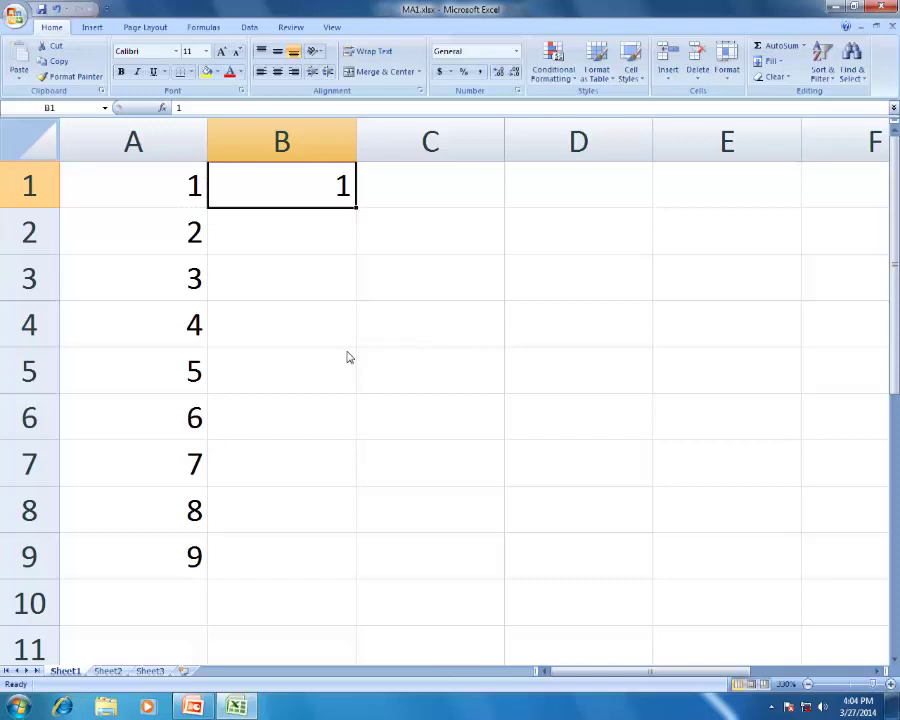
# - Cut the content of cell A1 and move it into B1, replacing the value there
pyautogui.press('Left')
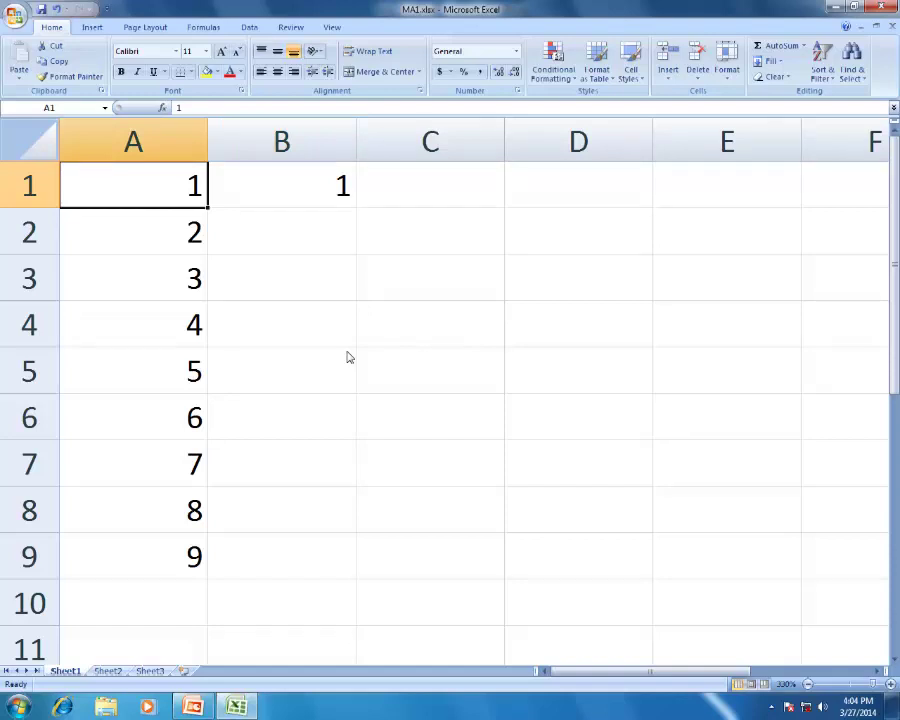
pyautogui.hotkey('ctrl', 'c')
pyautogui.press('Right')
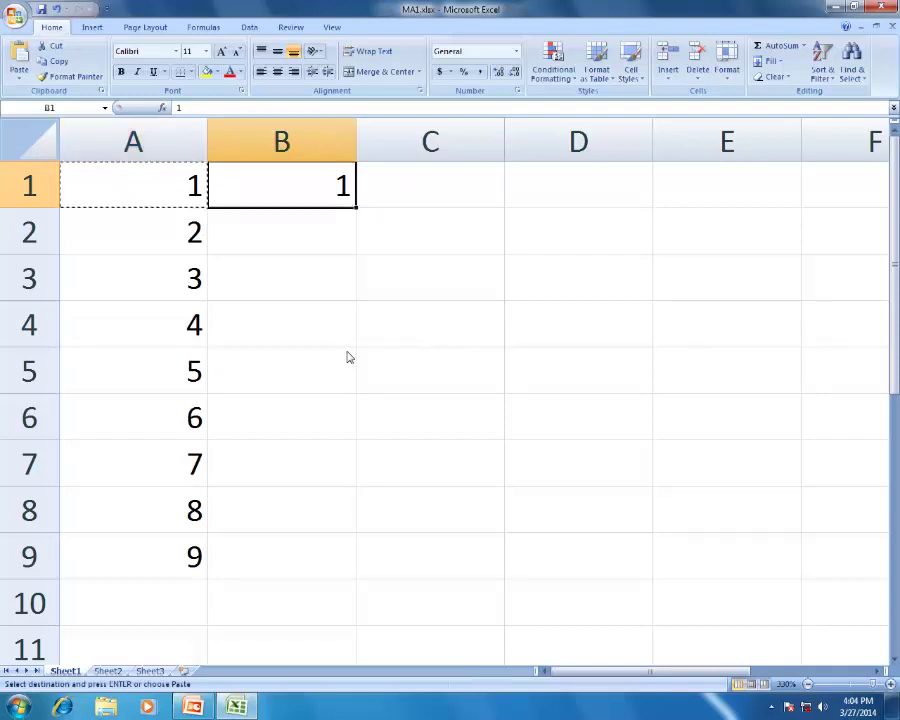
pyautogui.press('Return')
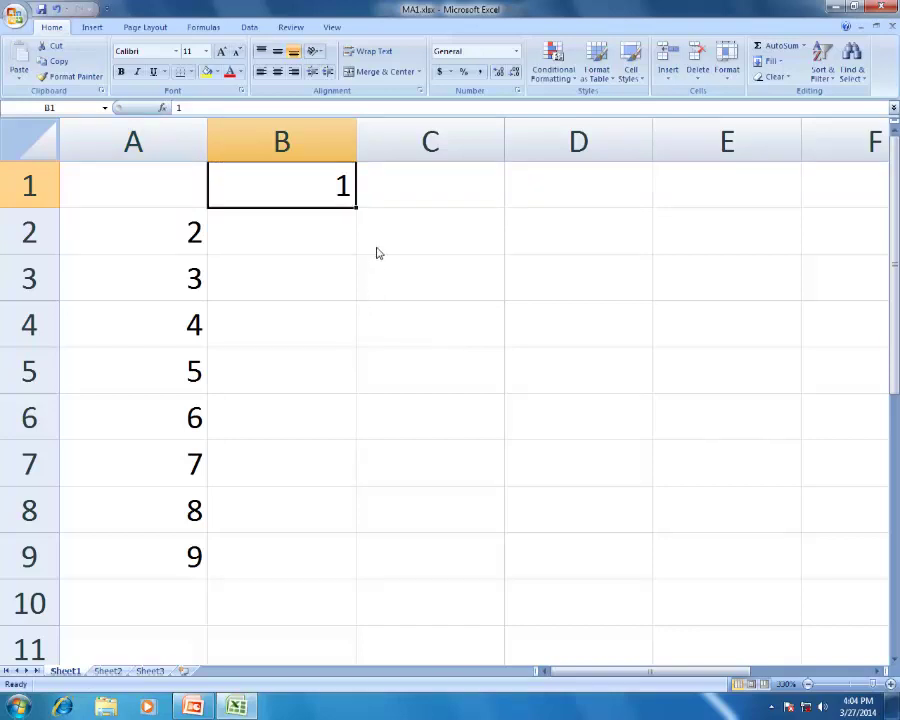
# - Clear the contents of A1:B9 and enter the column headings Name in A1 and Marks in B1
pyautogui.moveTo(131, 169); pyautogui.dragTo(241, 552)
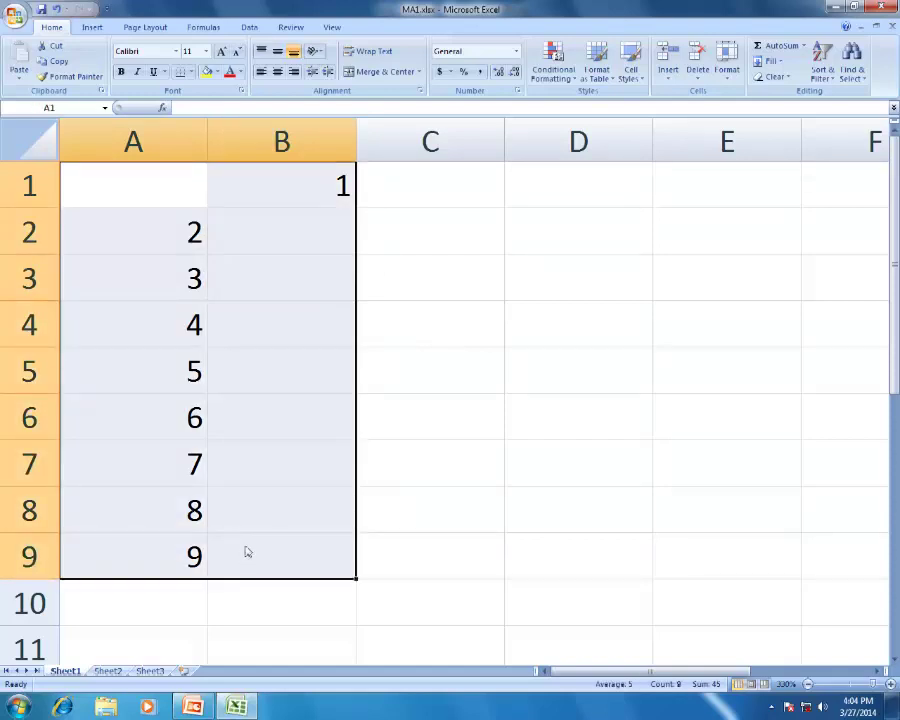
pyautogui.press('Delete')
pyautogui.click(155, 181)
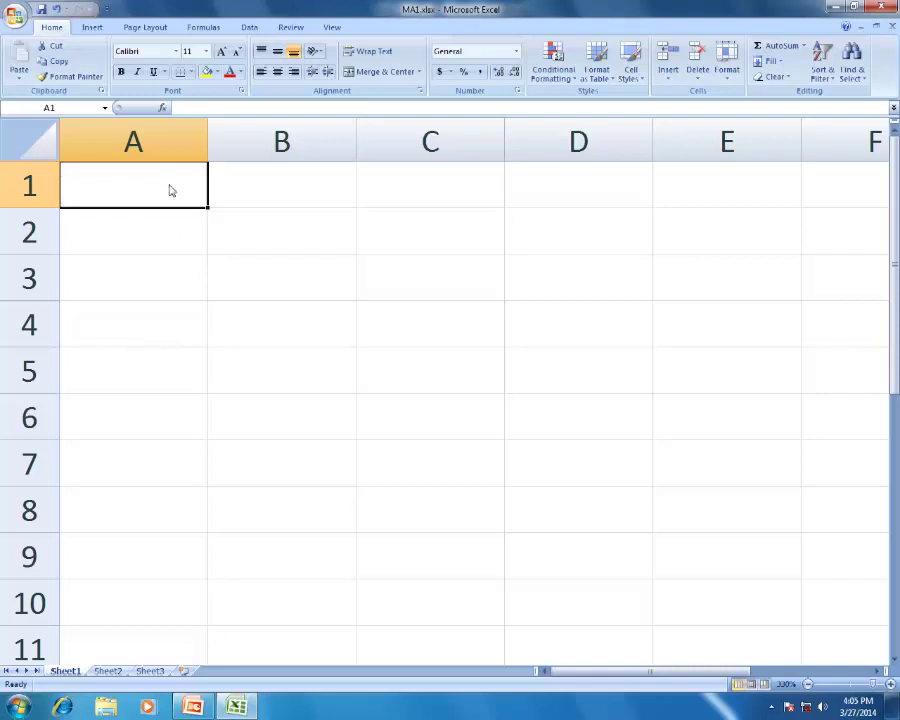
pyautogui.write('NA')
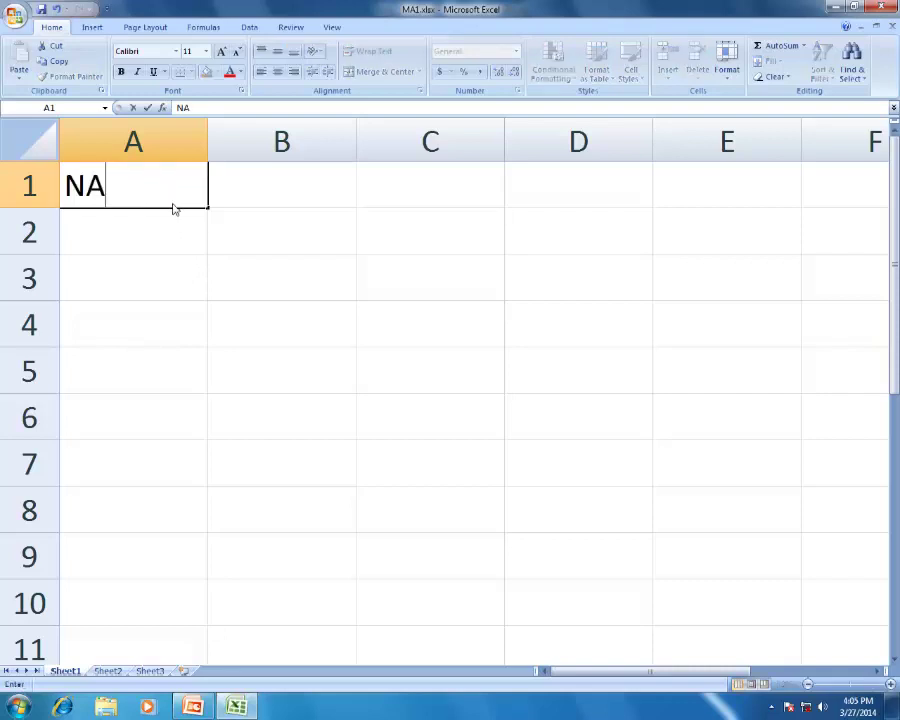
pyautogui.write('me')
pyautogui.press('Tab')
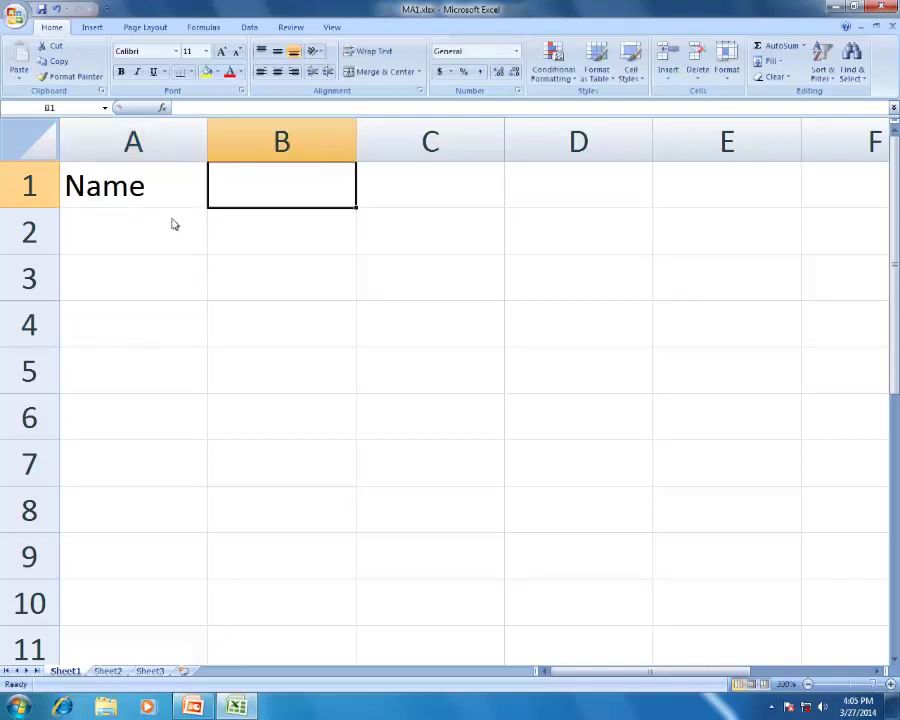
pyautogui.write('M')
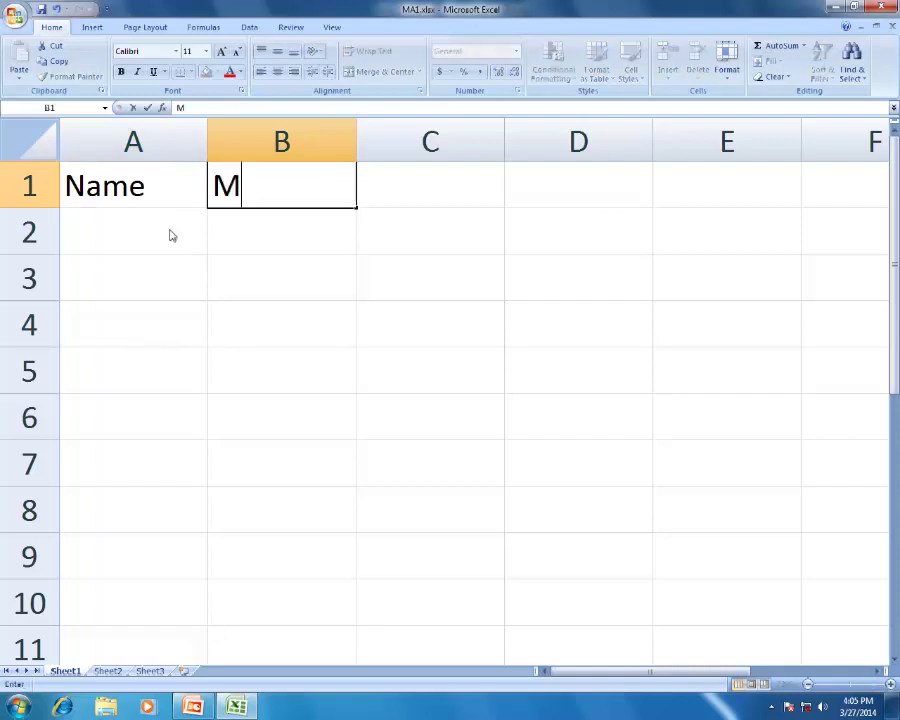
pyautogui.write('arks')
pyautogui.press('Return')
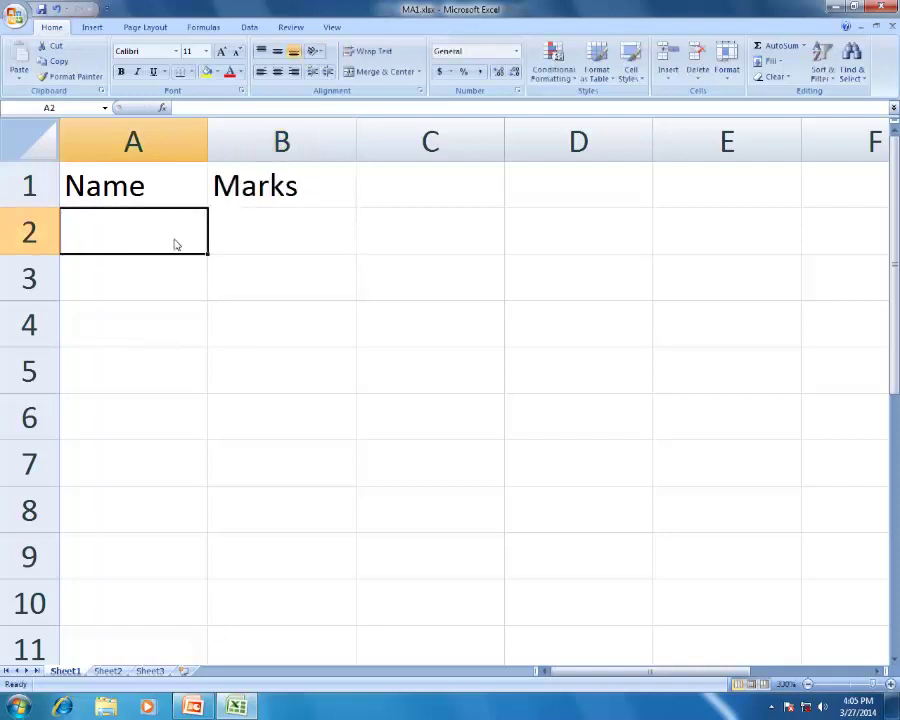
# - Fill in the four students' first names in cells A2 to A5 under the Name heading
pyautogui.write('Ali')
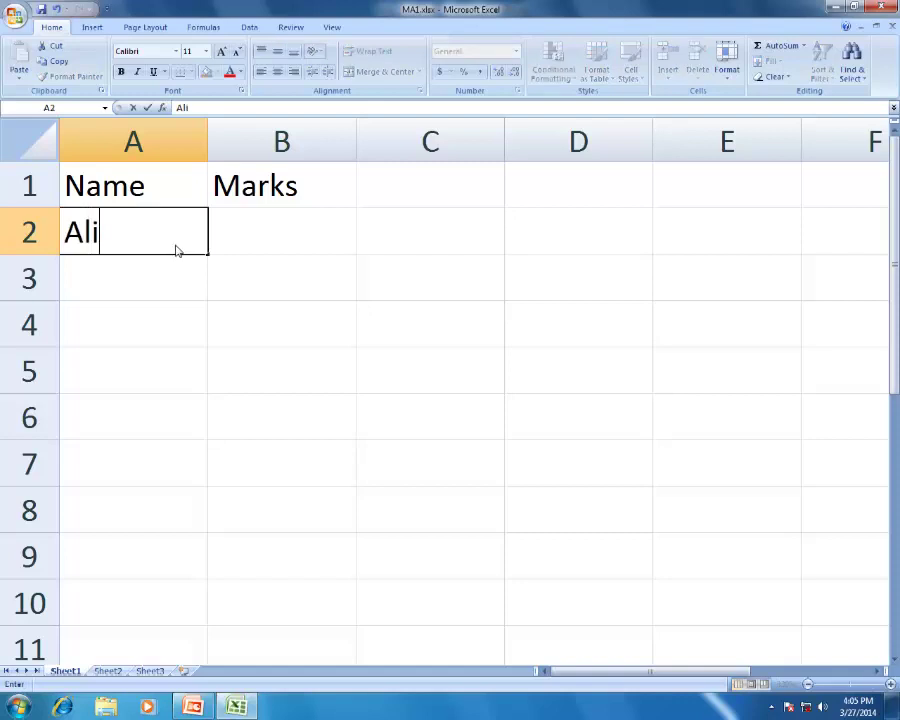
pyautogui.press('Return')
pyautogui.write('Huzefa')
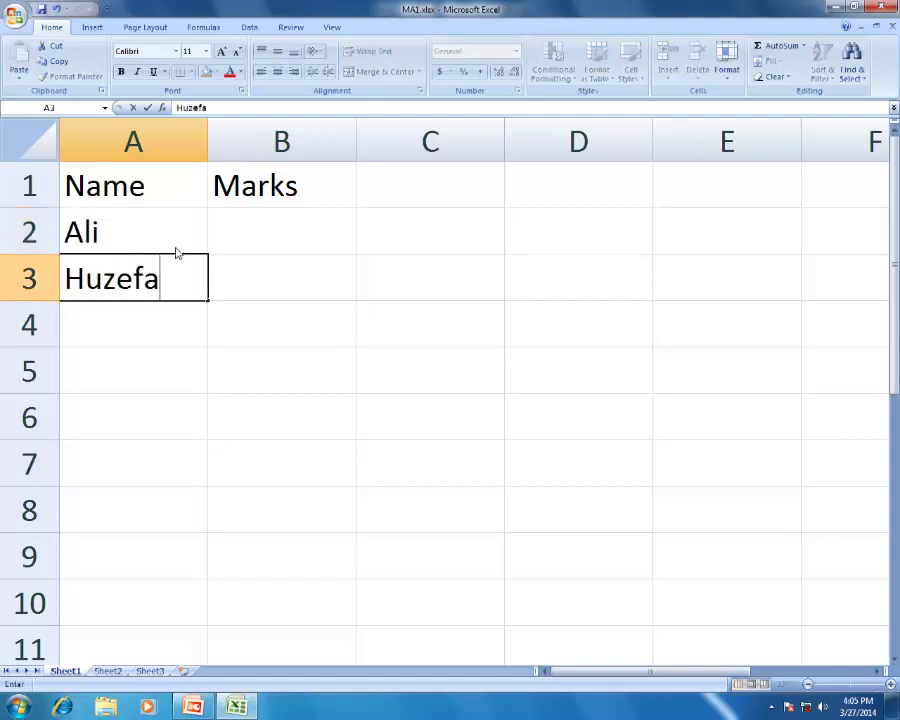
pyautogui.press('Return')
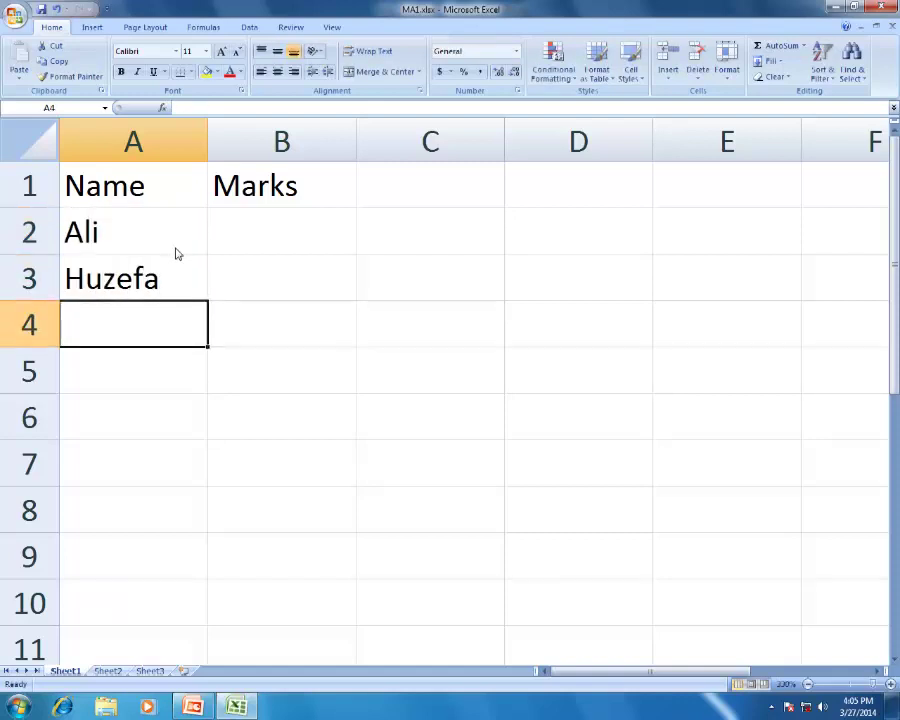
pyautogui.write('Taha')
pyautogui.press('Return')
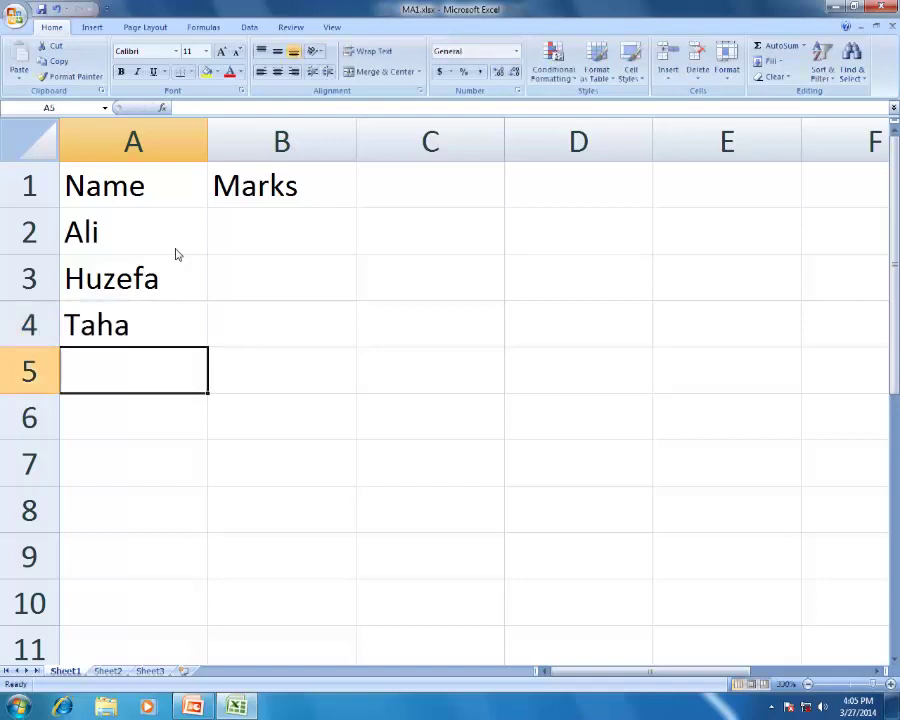
pyautogui.write('Abdullah')
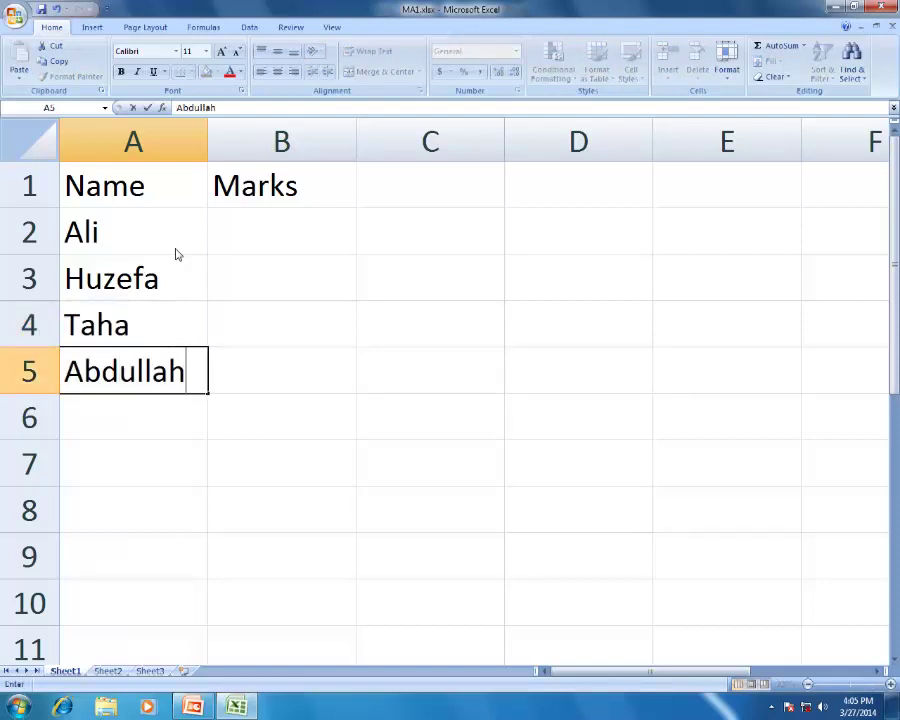
pyautogui.press('Up')
# - Enter the formula =RANDBETWEEN(0,100) in cell B2 to generate the first student's mark
pyautogui.press('Up')
pyautogui.press('Up')
pyautogui.press('Right')
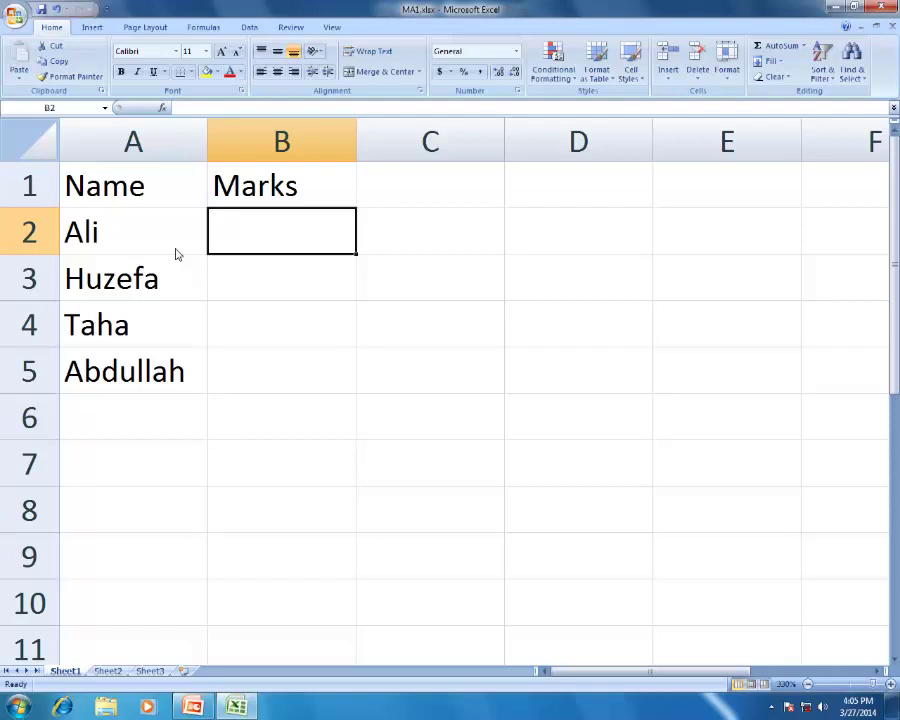
pyautogui.write('=')
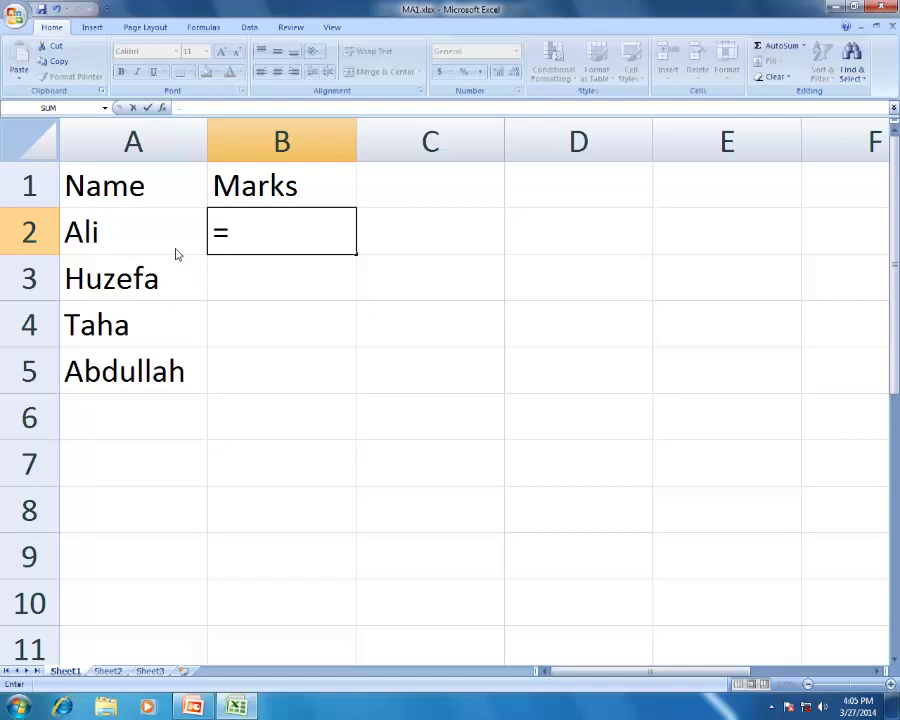
pyautogui.write('Randb')
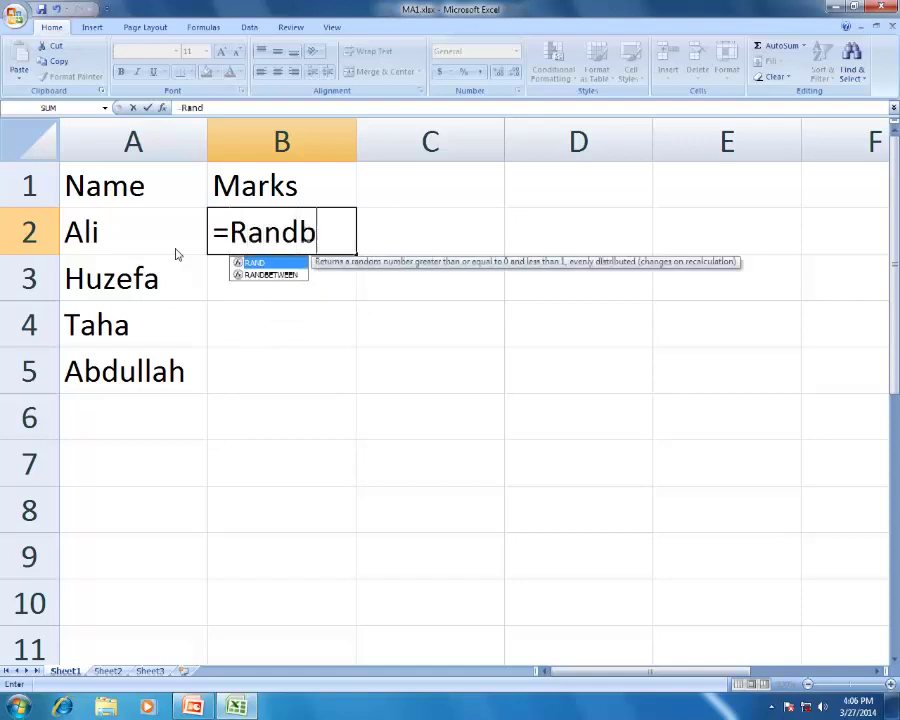
pyautogui.write('etween')
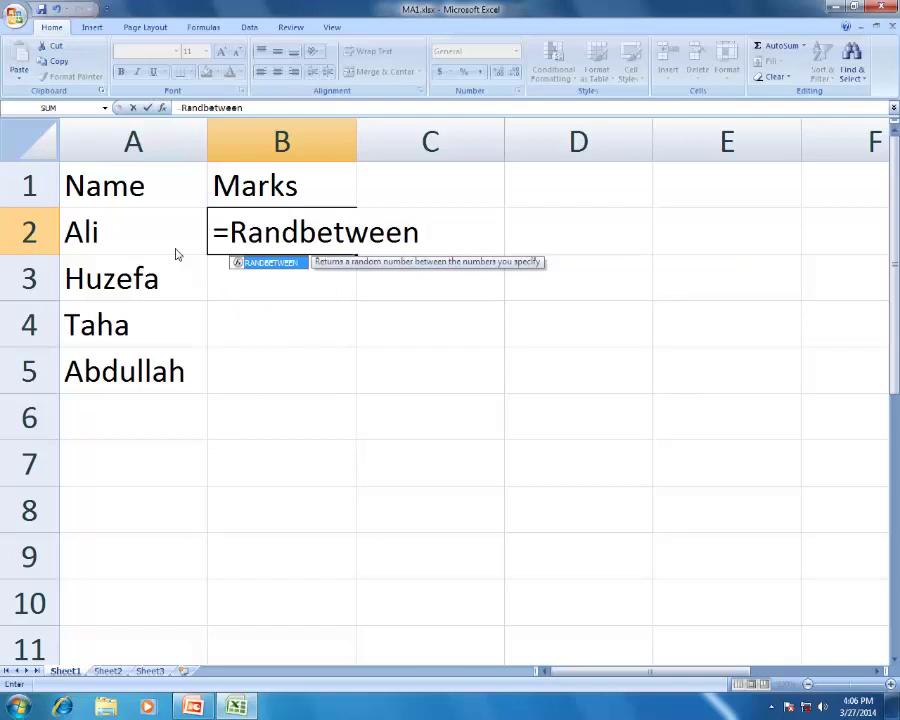
pyautogui.write('9')
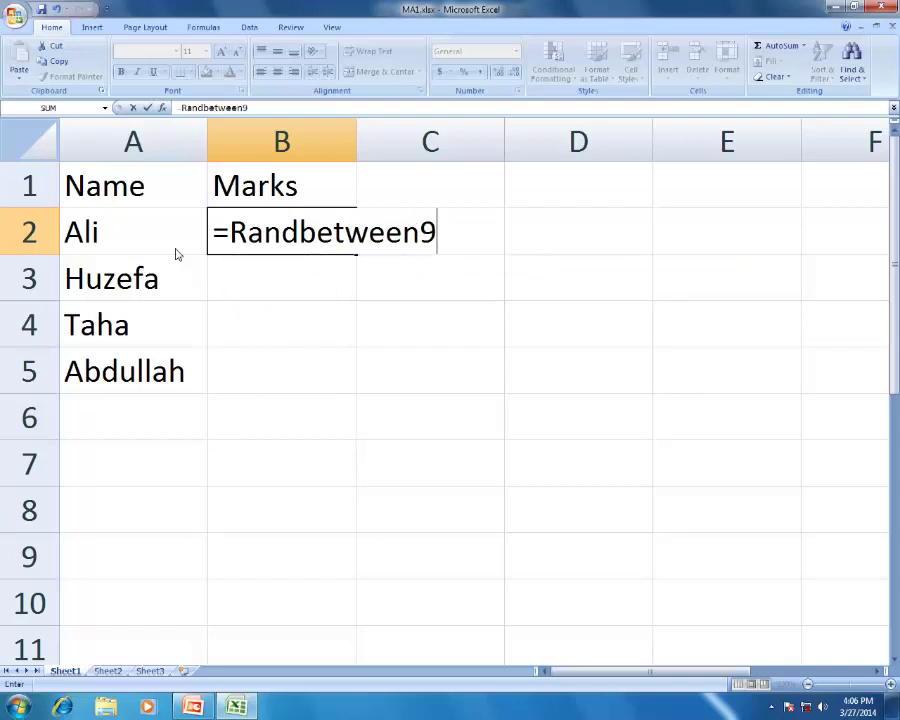
pyautogui.press('BackSpace')
pyautogui.write('(')
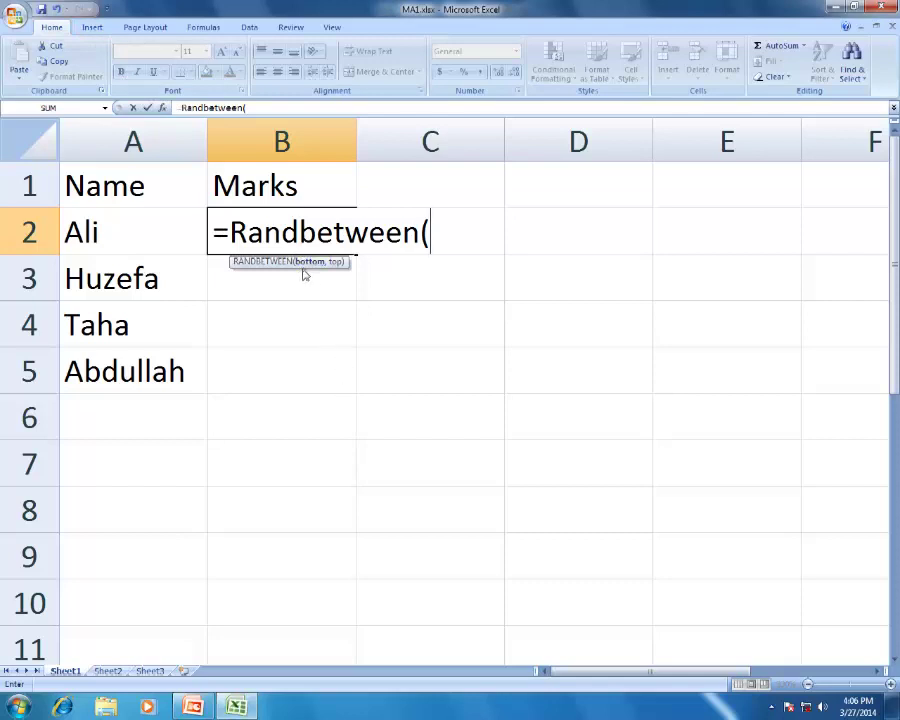
pyautogui.write('0')
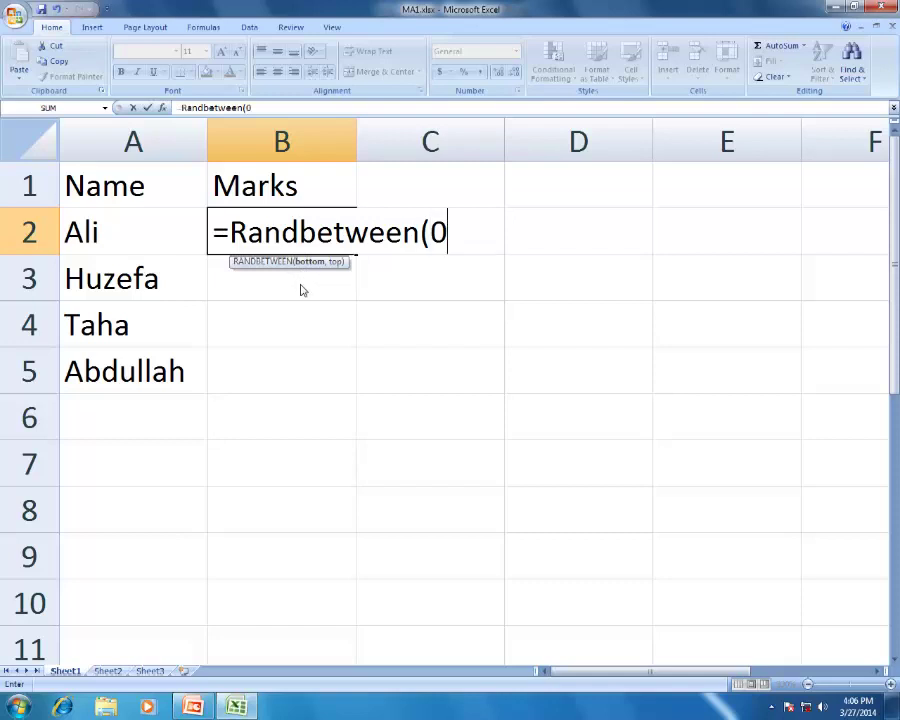
pyautogui.write(',')
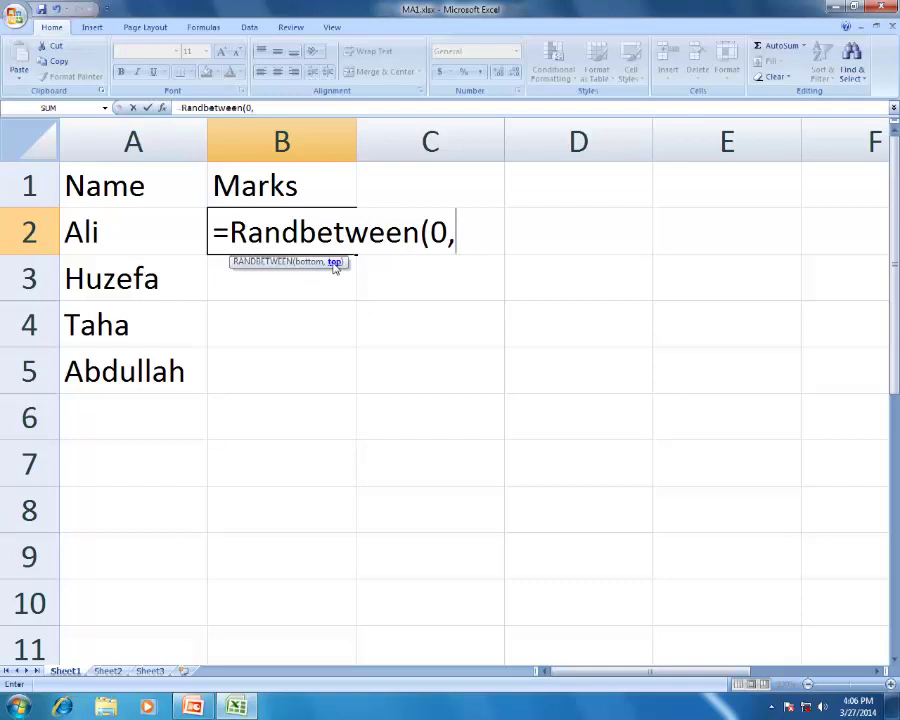
pyautogui.write('100')
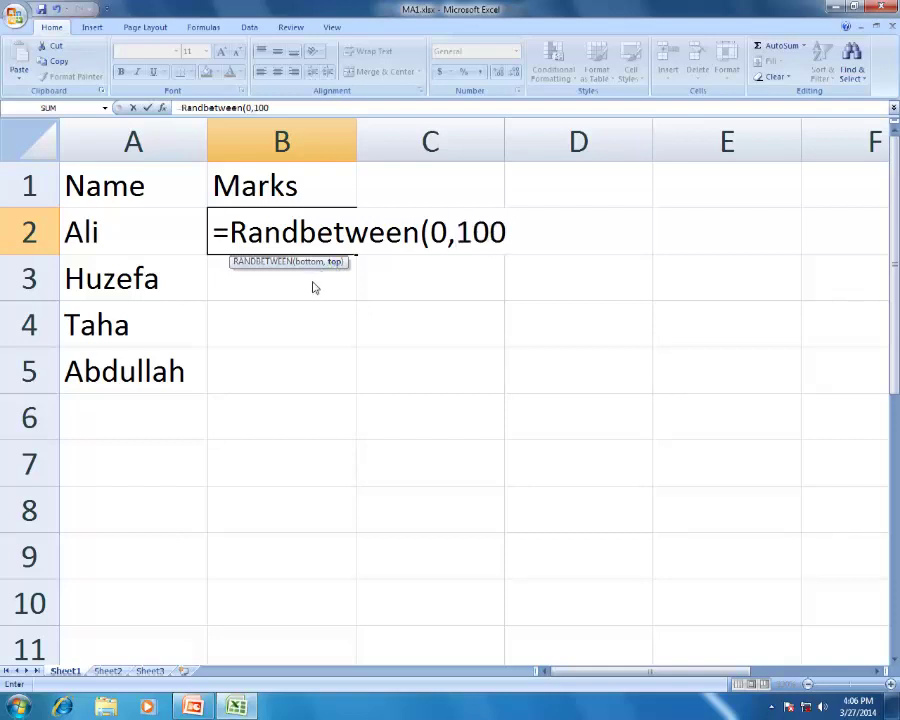
pyautogui.write(')')
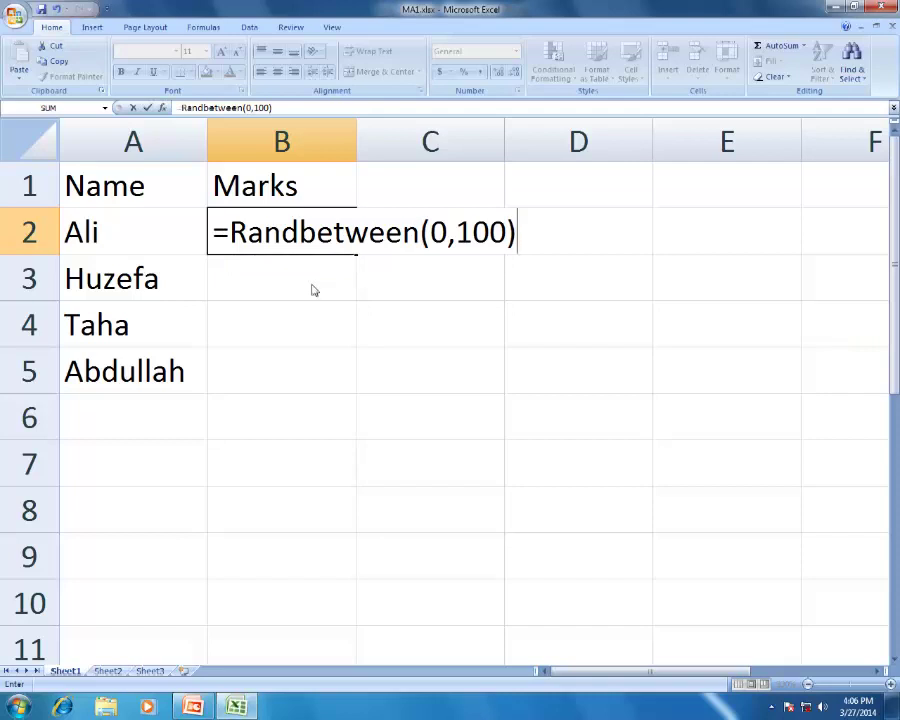
pyautogui.press('Return')
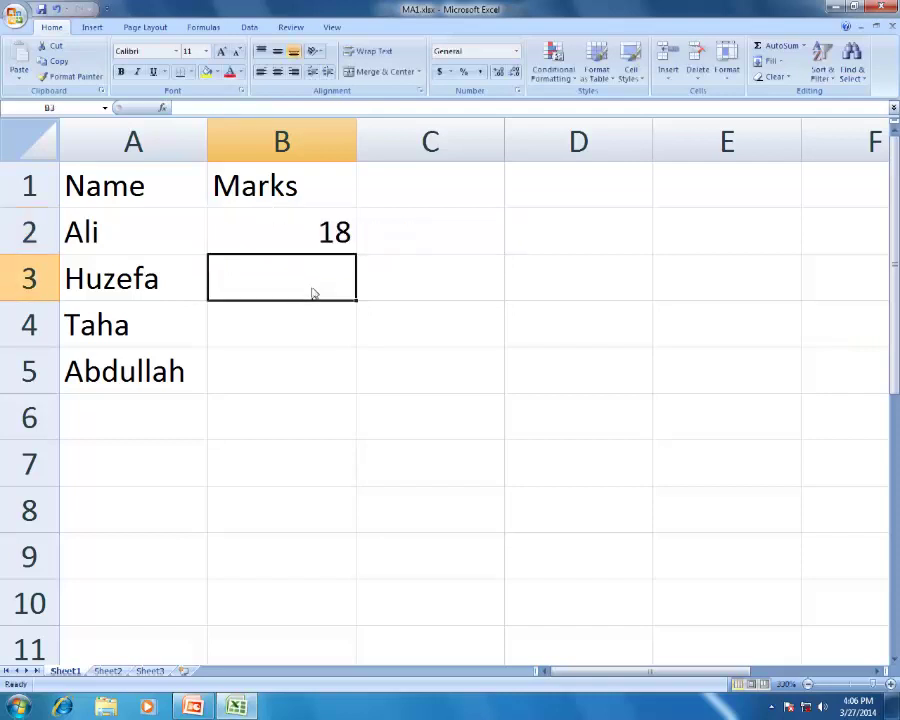
# - Fill the random mark formula from B2 down through B5
pyautogui.press('Up')
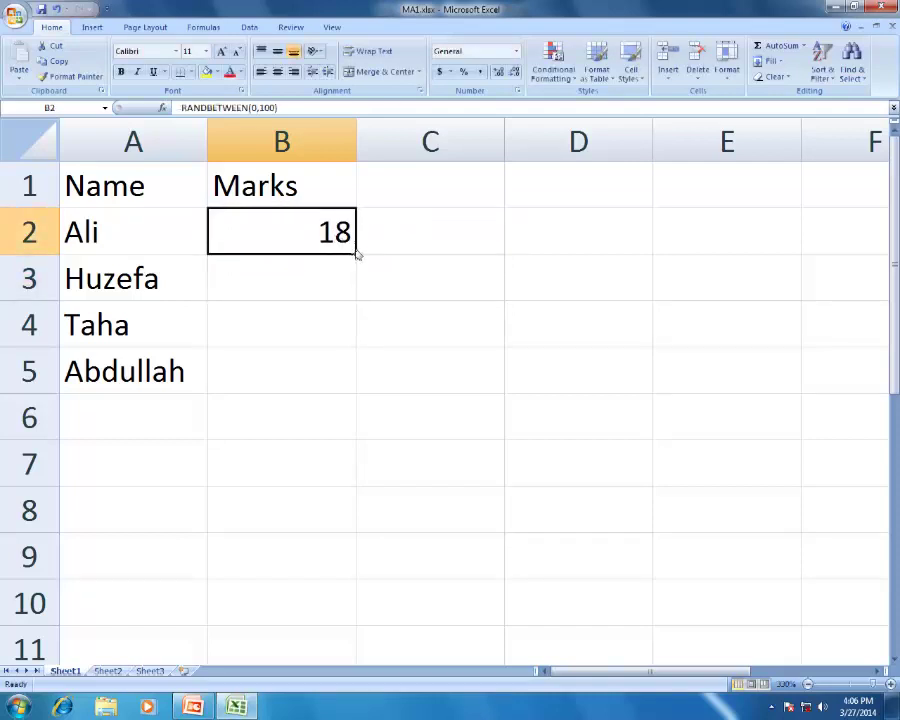
pyautogui.moveTo(357, 257); pyautogui.dragTo(351, 386)
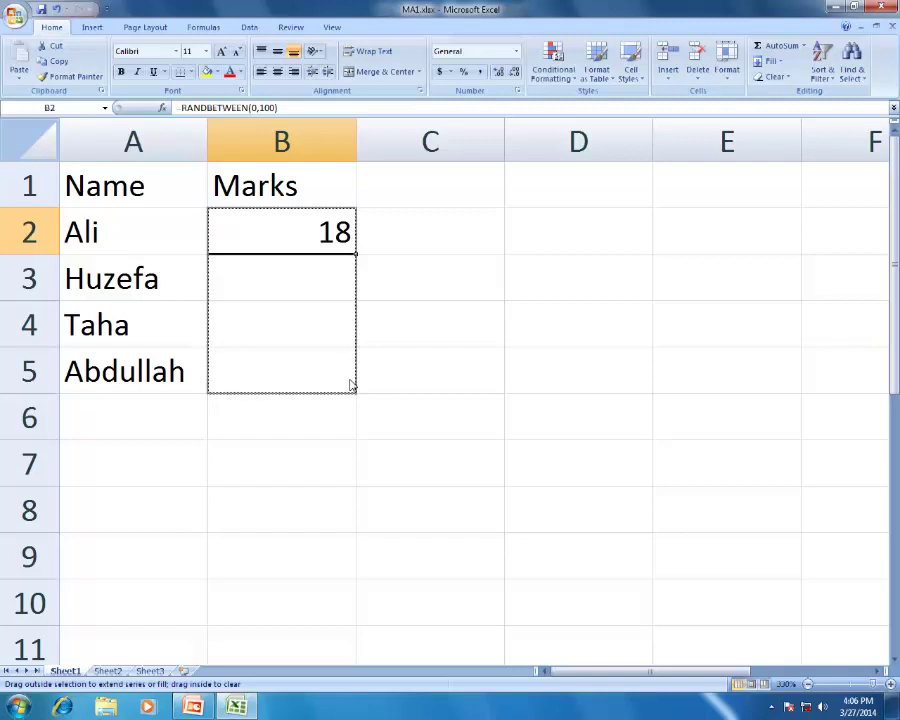
pyautogui.moveTo(351, 386); pyautogui.dragTo(360, 381)
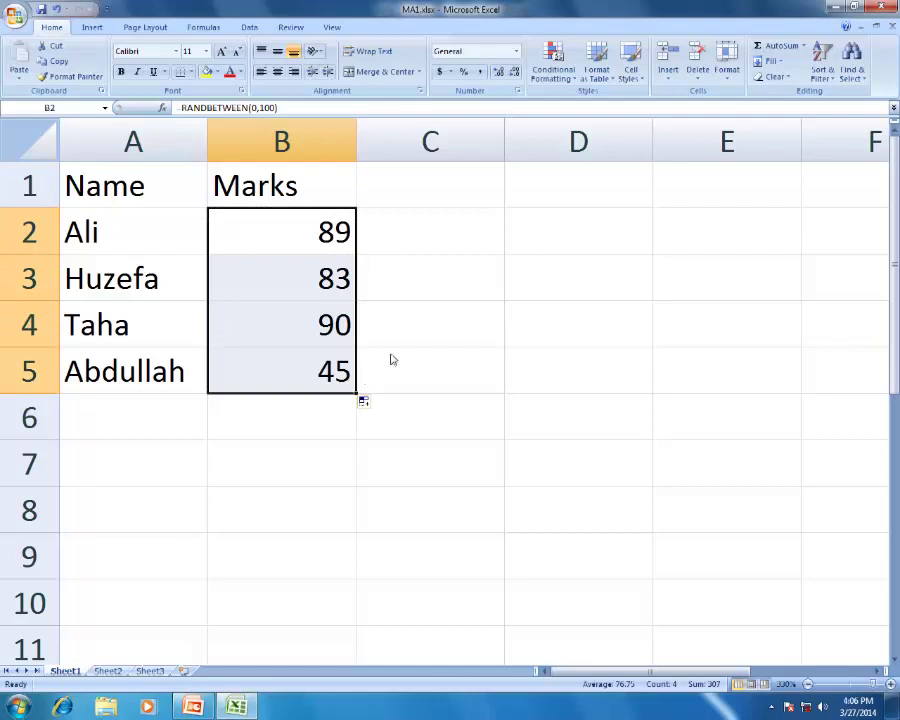
pyautogui.click(418, 328)
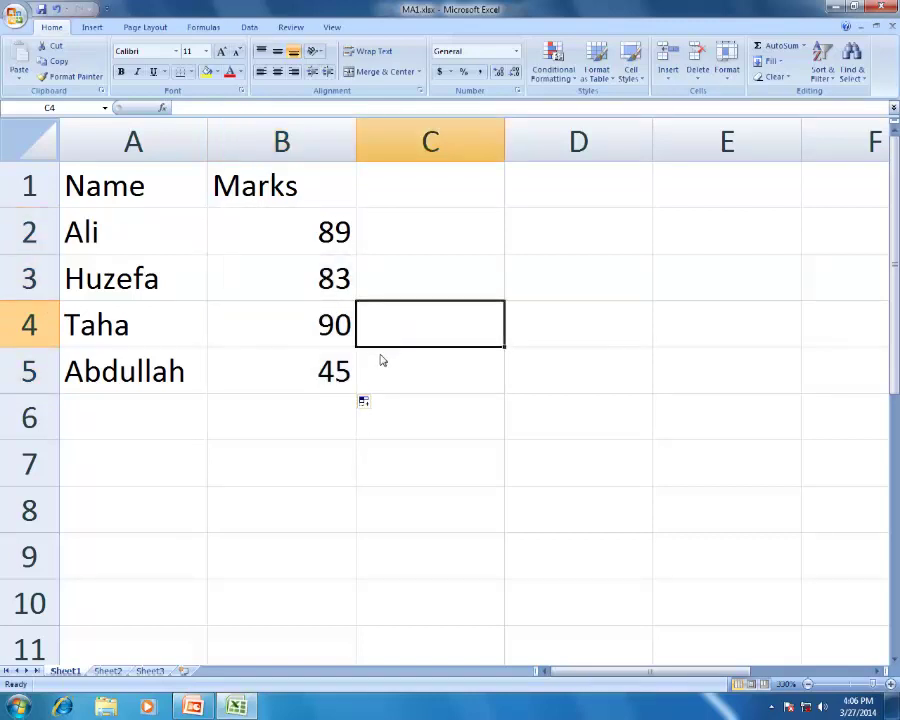
# - Enter the test text asd in C3 and zXc in C4 to make the random marks recalculate
pyautogui.press('Left')
pyautogui.press('Left')
pyautogui.press('Right')
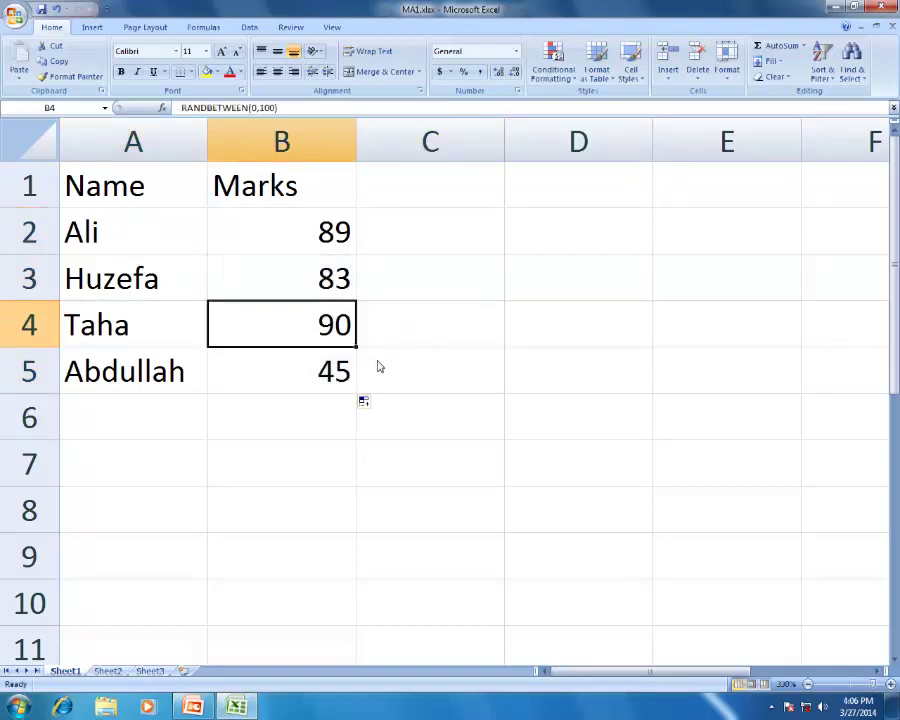
pyautogui.press('Up')
pyautogui.press('Up')
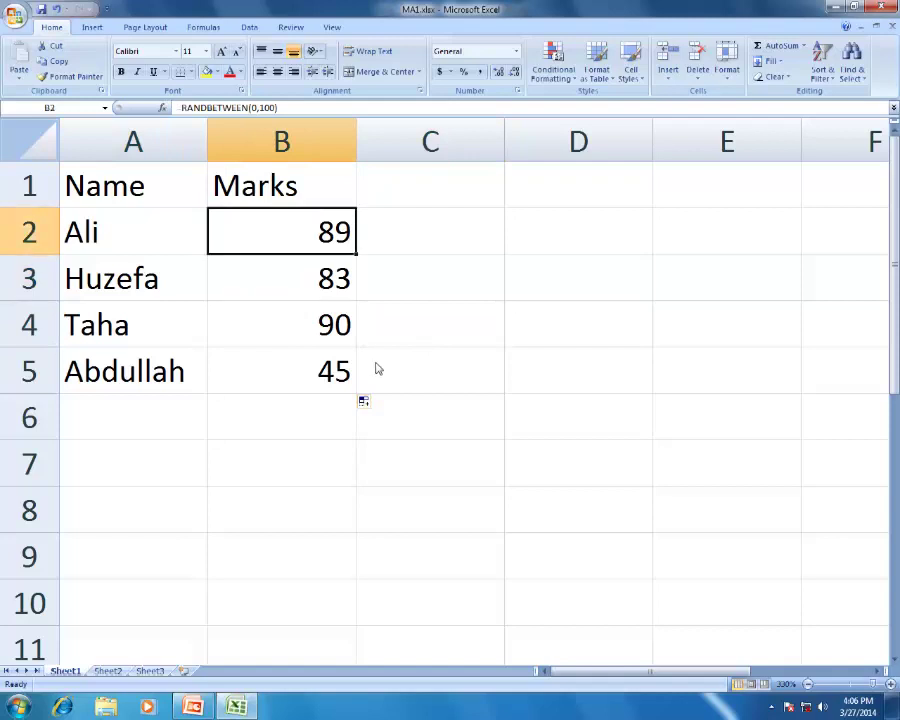
pyautogui.press('Down')
pyautogui.press('Right')
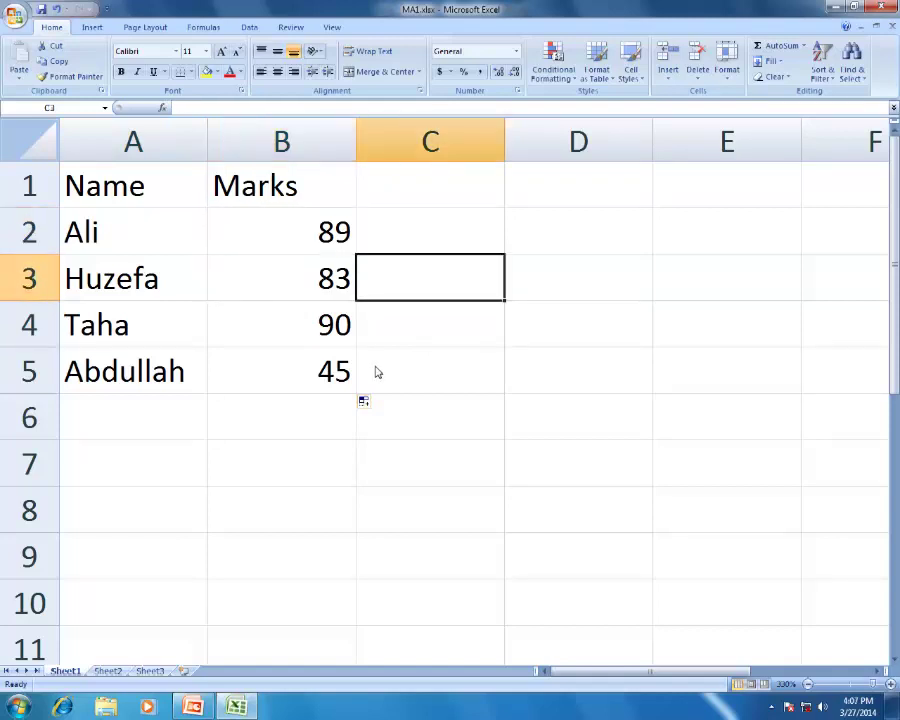
pyautogui.write('asd')
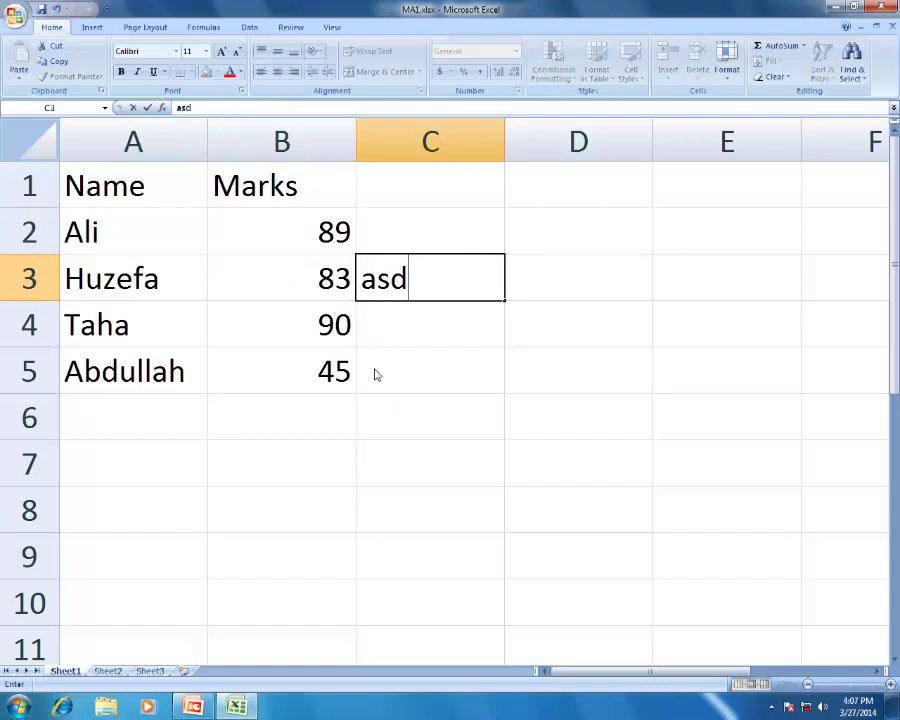
pyautogui.press('Return')
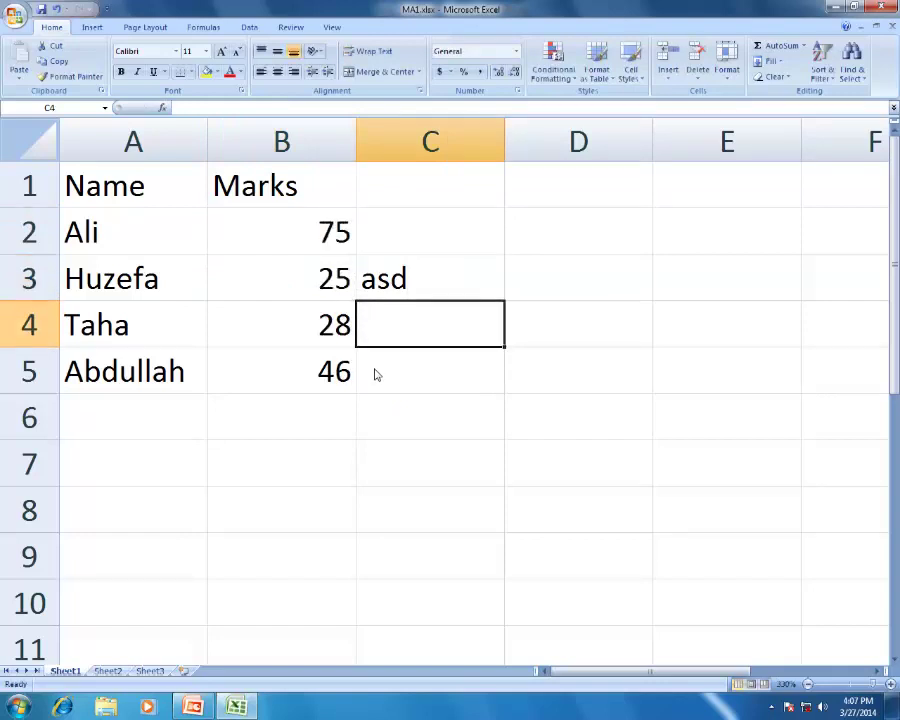
pyautogui.write('zXc')
pyautogui.press('Return')
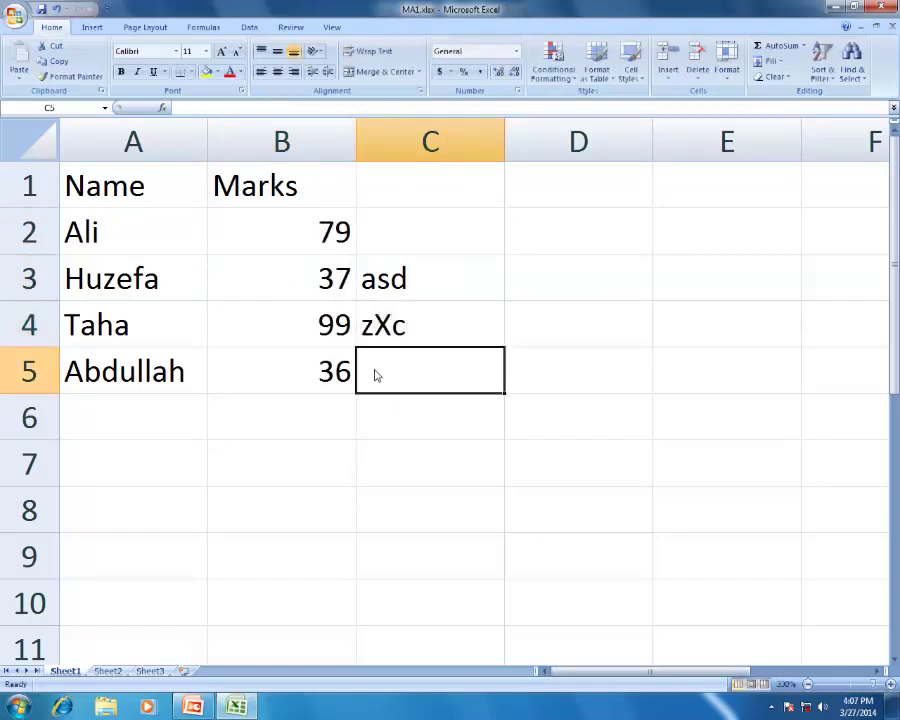
# - Delete the test text from cells C3 and C4
pyautogui.press('Up')
pyautogui.press('Up')
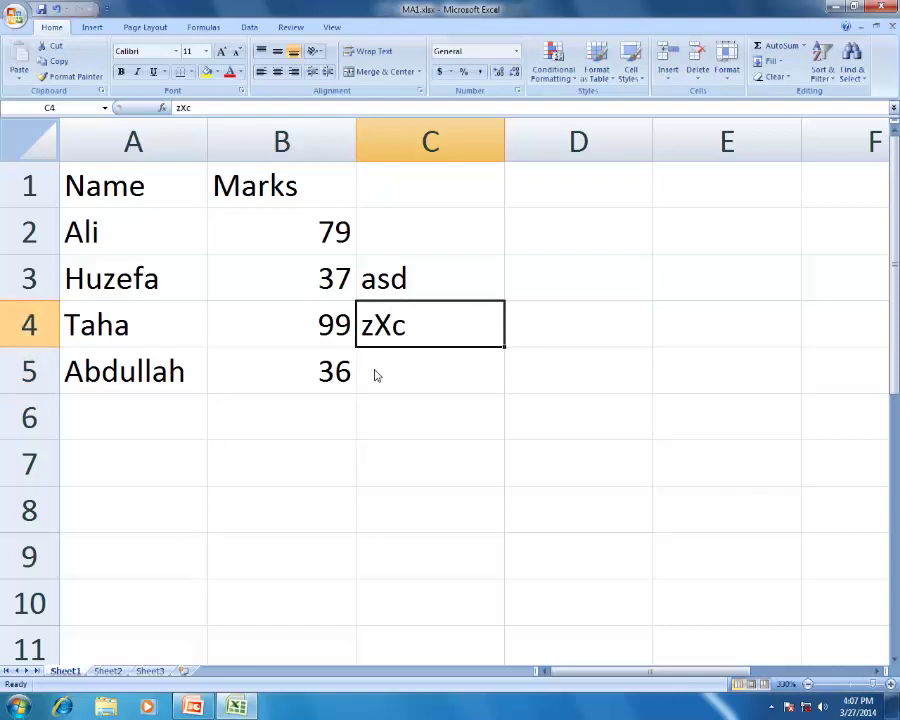
pyautogui.press('Delete')
pyautogui.press('Down')
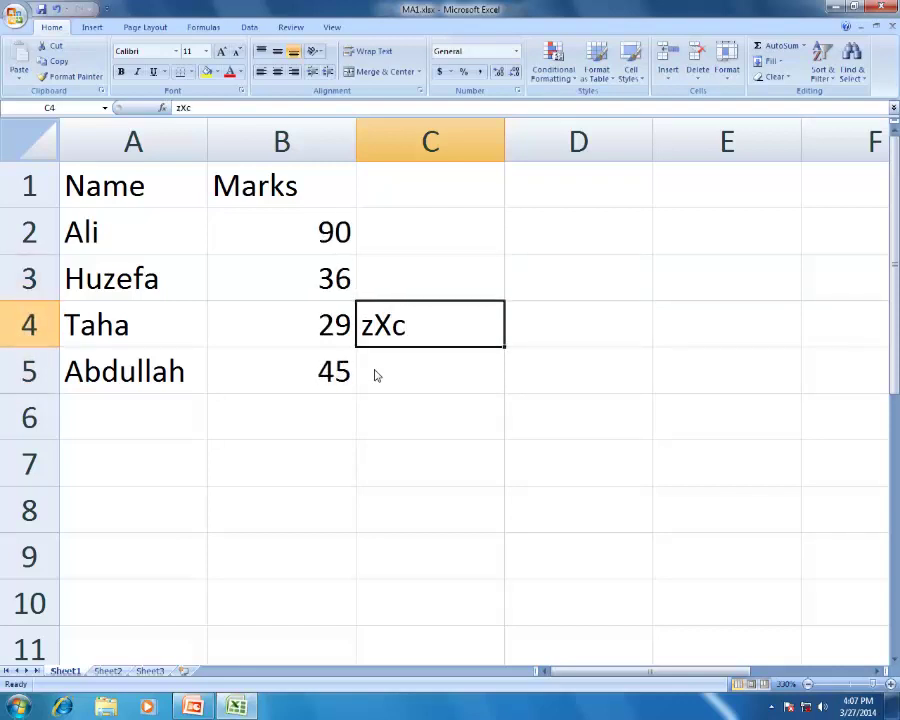
pyautogui.press('Delete')
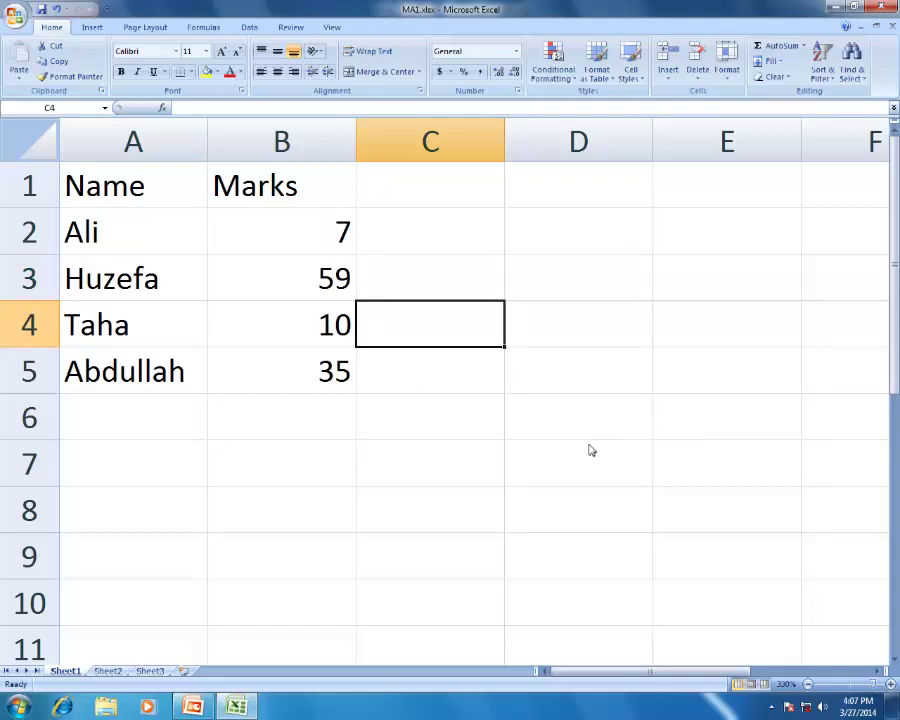
pyautogui.moveTo(336, 234); pyautogui.dragTo(346, 375)
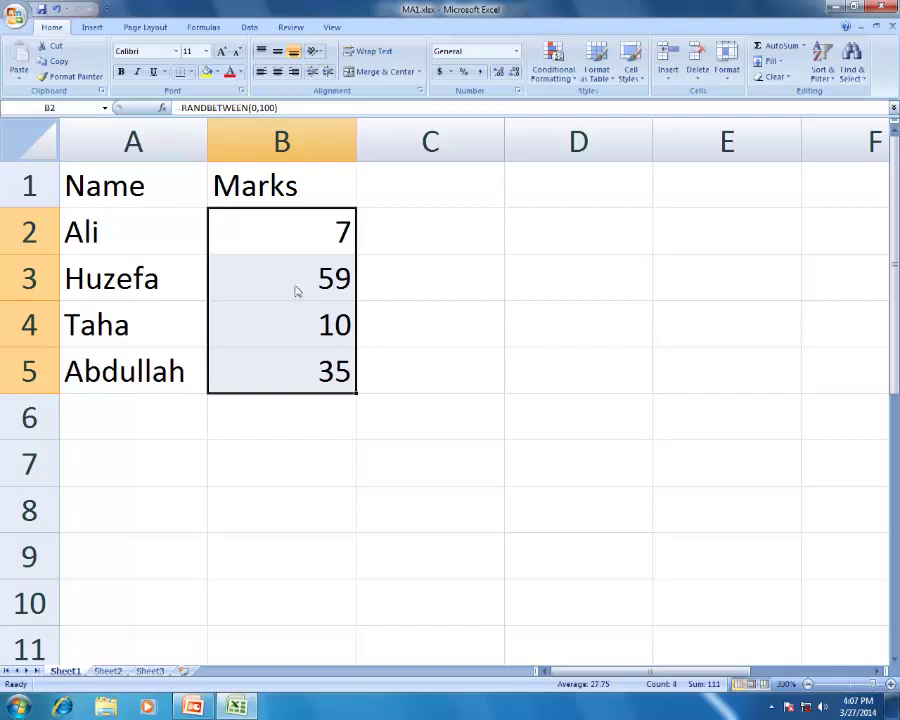
pyautogui.click(256, 214)
pyautogui.moveTo(260, 244); pyautogui.dragTo(273, 362)
pyautogui.rightClick(271, 288)
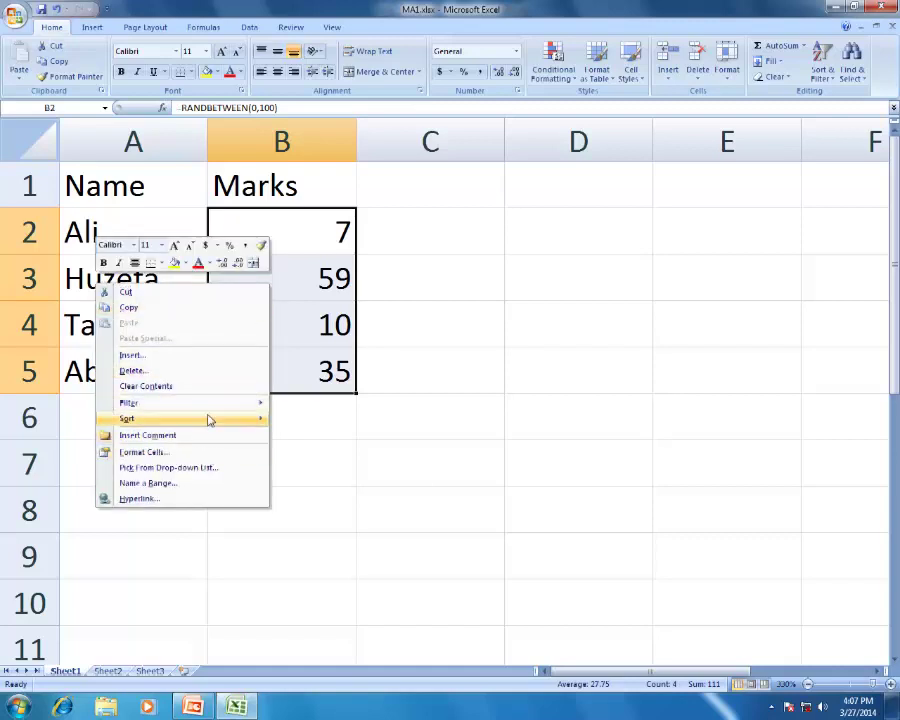
pyautogui.click(560, 318)
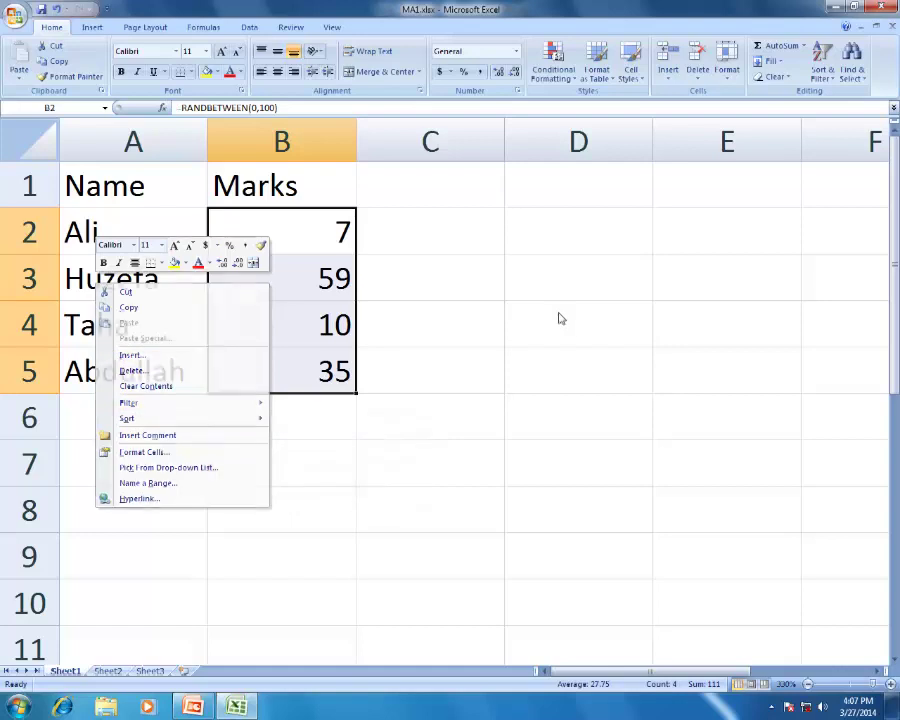
pyautogui.click(315, 232)
pyautogui.rightClick(315, 232)
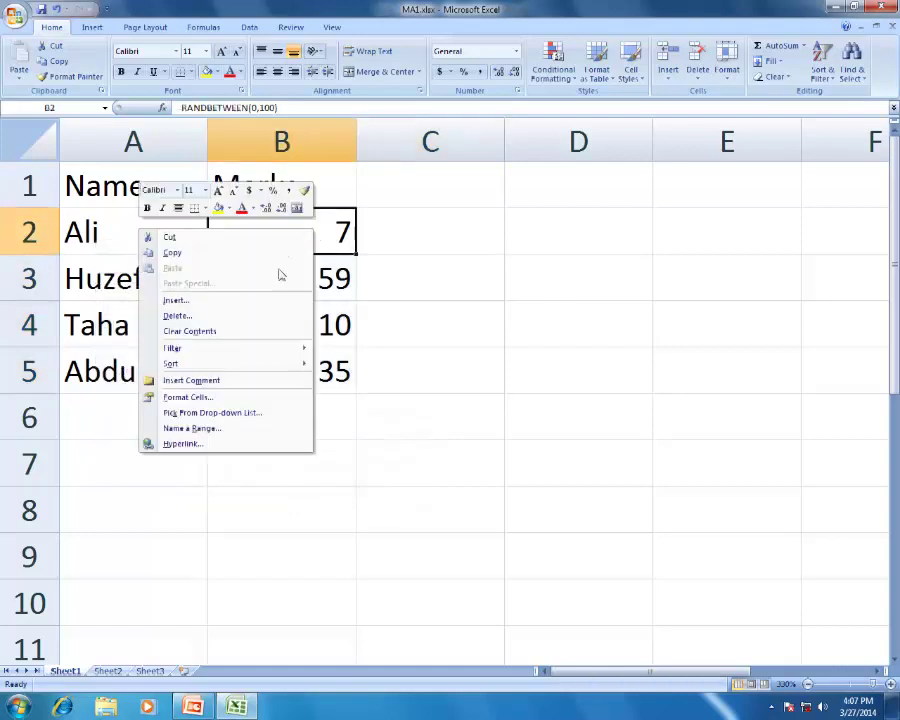
pyautogui.click(352, 287)
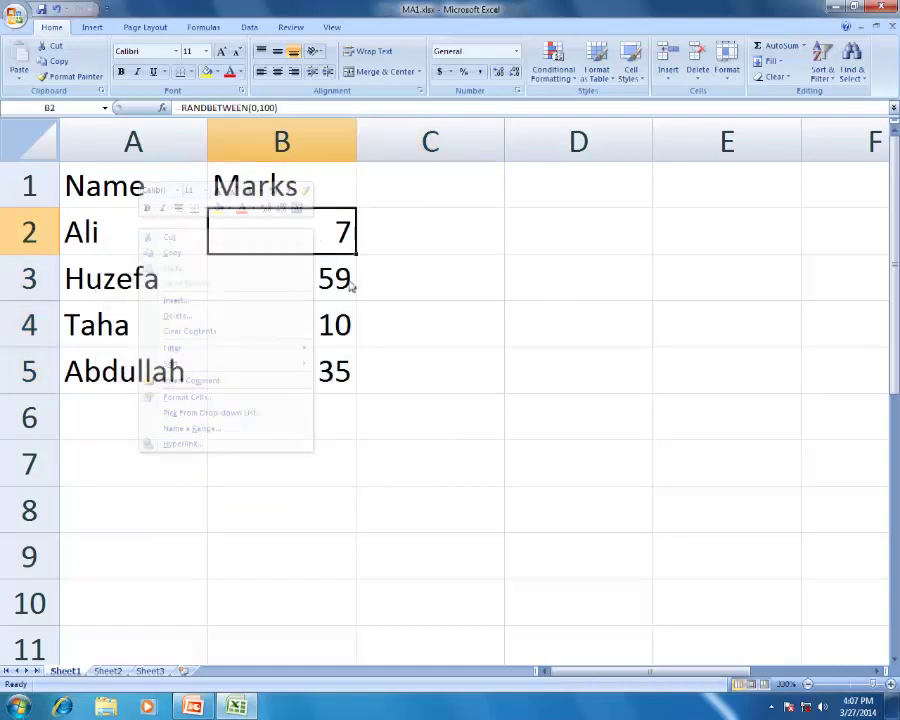
# - Refill the random mark formula from B2 through B5 and paste the copied cells over themselves as values only
pyautogui.moveTo(357, 258); pyautogui.dragTo(356, 390)
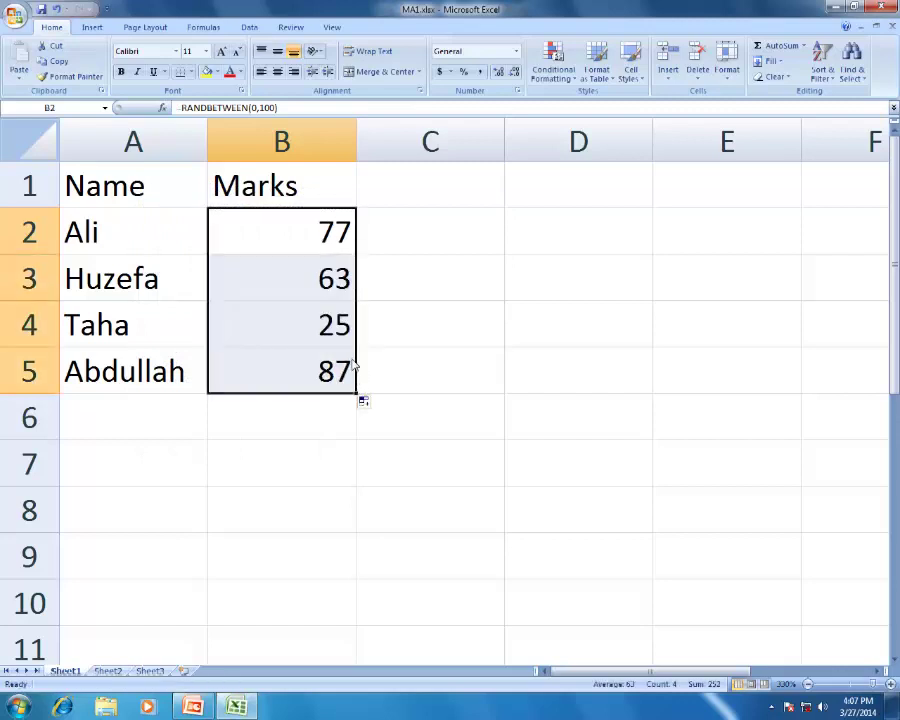
pyautogui.rightClick(352, 369)
pyautogui.press('Escape')
pyautogui.hotkey('ctrl', 'c')
pyautogui.rightClick(337, 262)
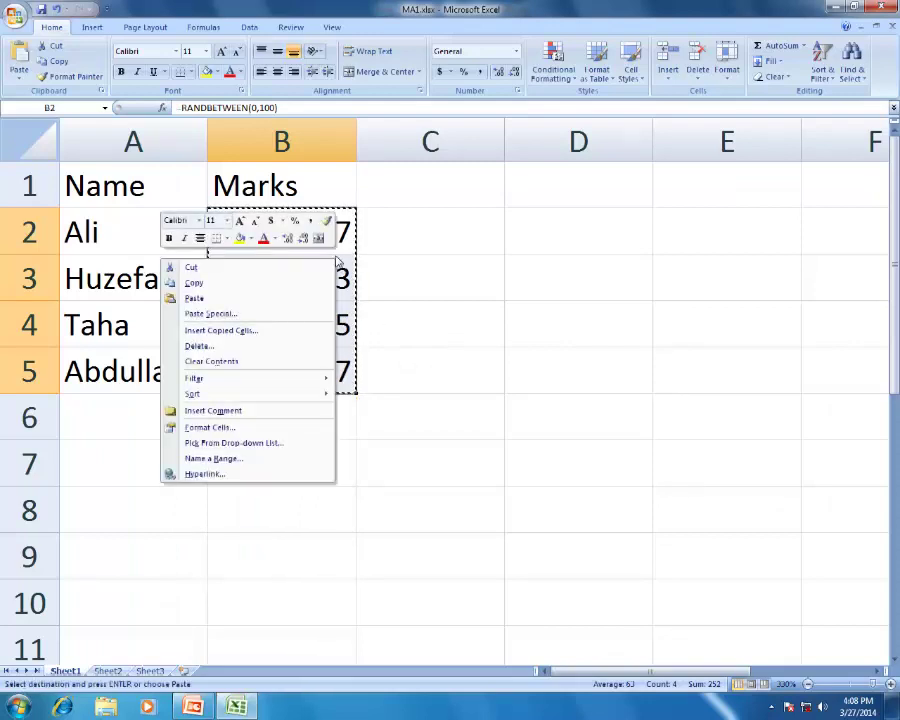
pyautogui.click(287, 317)
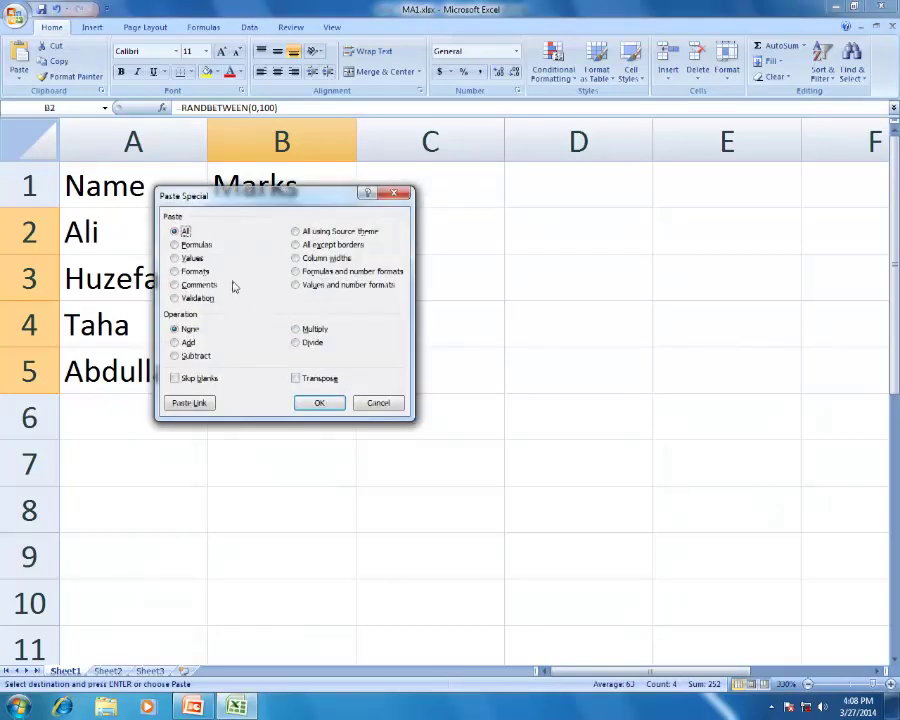
pyautogui.moveTo(255, 195); pyautogui.dragTo(505, 182)
pyautogui.click(428, 240)
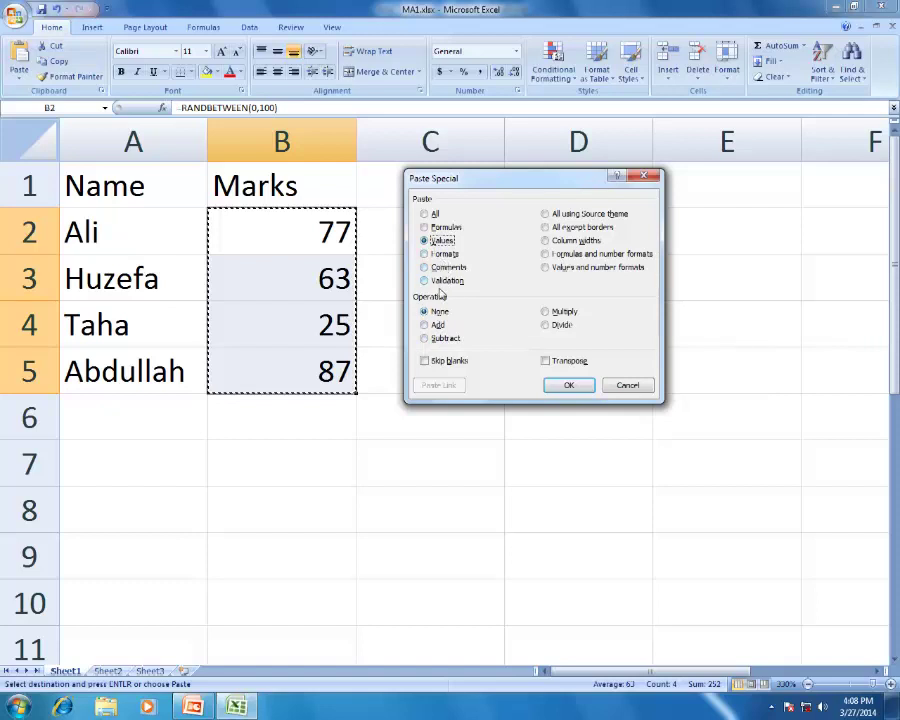
pyautogui.click(570, 388)
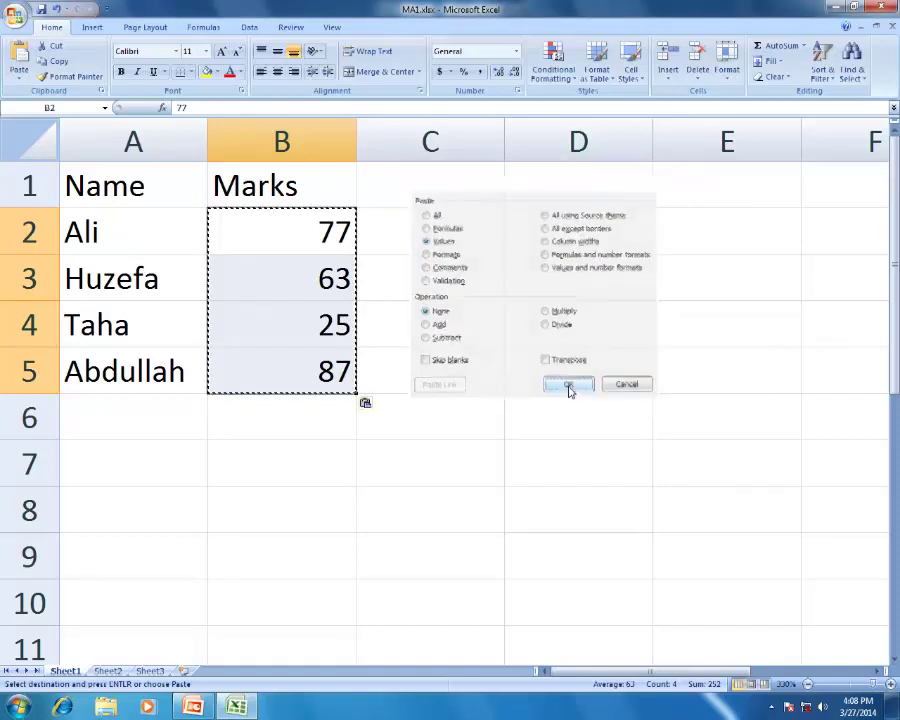
pyautogui.press('Escape')
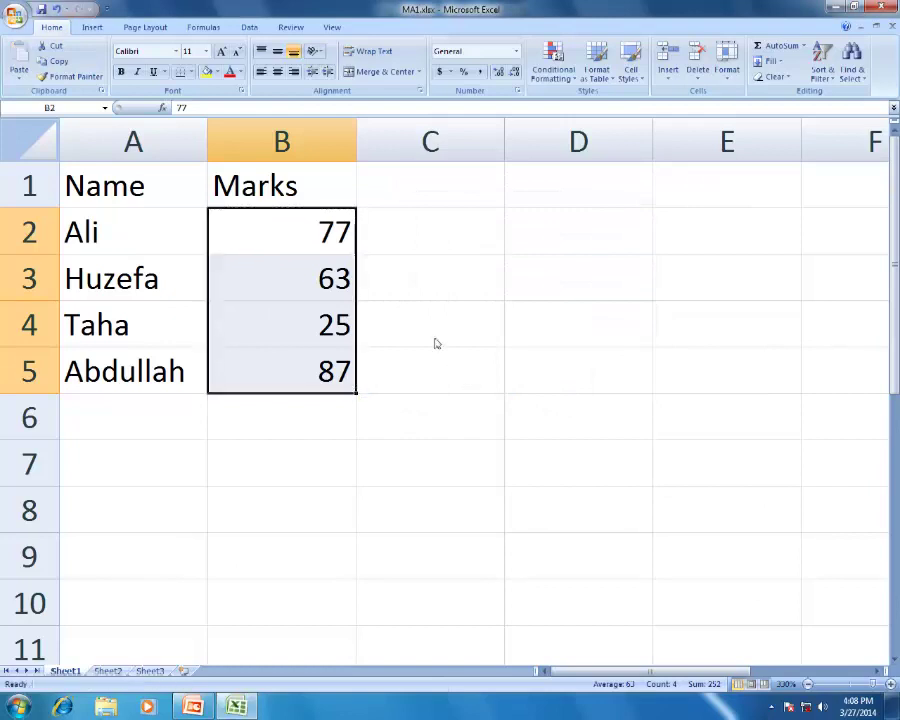
# - Examine the content of cell B2 to check that it holds a fixed number instead of a formula
pyautogui.press('Right')
pyautogui.click(279, 223)
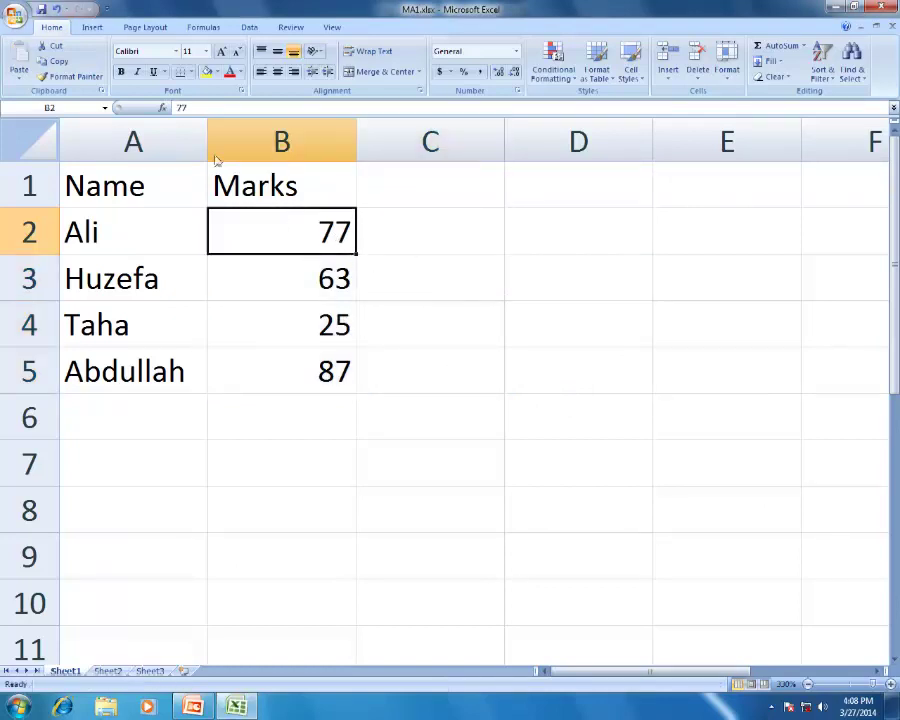
pyautogui.click(199, 108)
pyautogui.moveTo(199, 108); pyautogui.dragTo(175, 107)
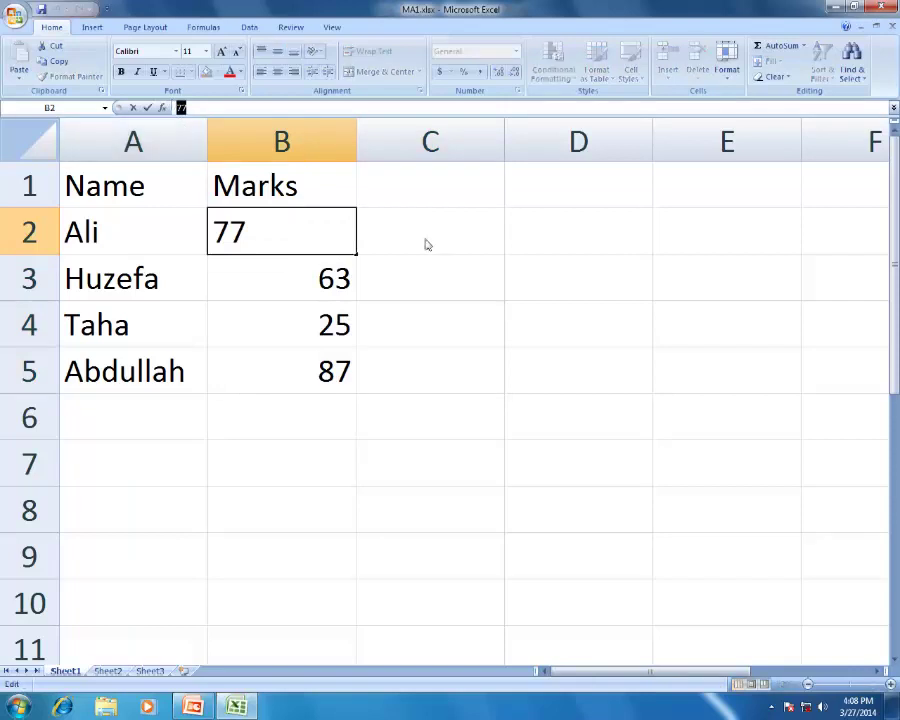
pyautogui.click(453, 263)
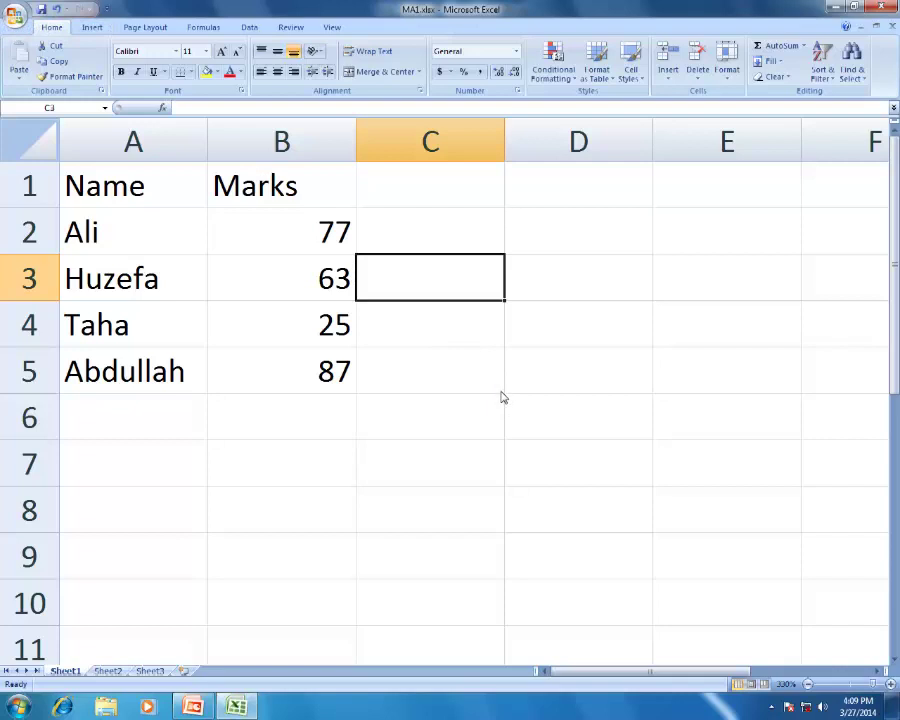
# - Undo the values-only paste in the marks range B2:B5
pyautogui.press('Up')
pyautogui.press('Left')
pyautogui.hotkey('ctrl', 'z')
pyautogui.hotkey('ctrl', 'c')
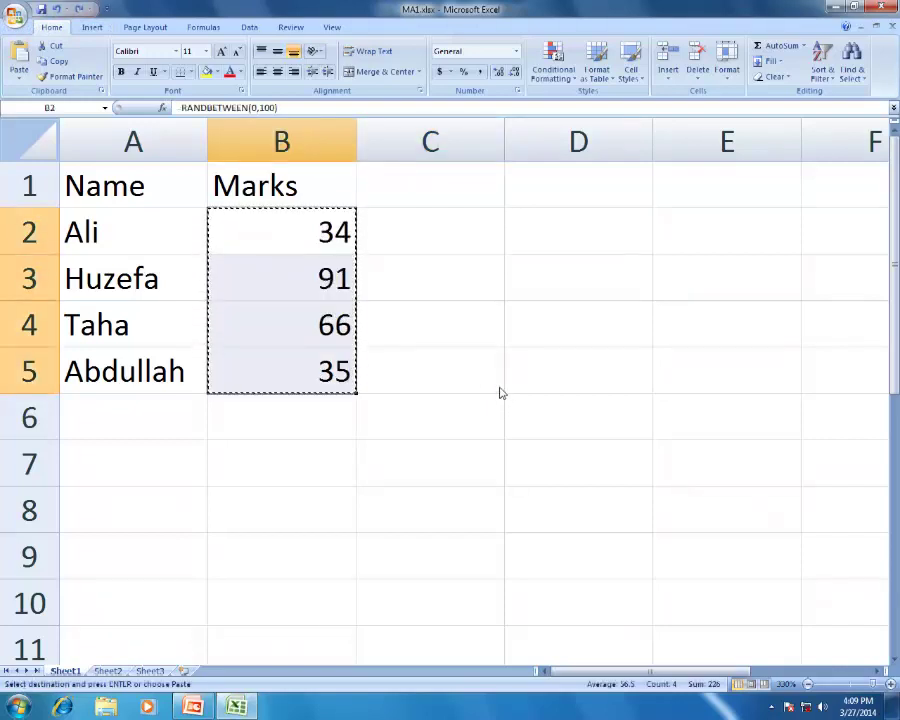
pyautogui.click(428, 284)
pyautogui.click(560, 371)
# - Examine the RANDBETWEEN formula in cell B2 and cancel the edit
pyautogui.click(315, 233)
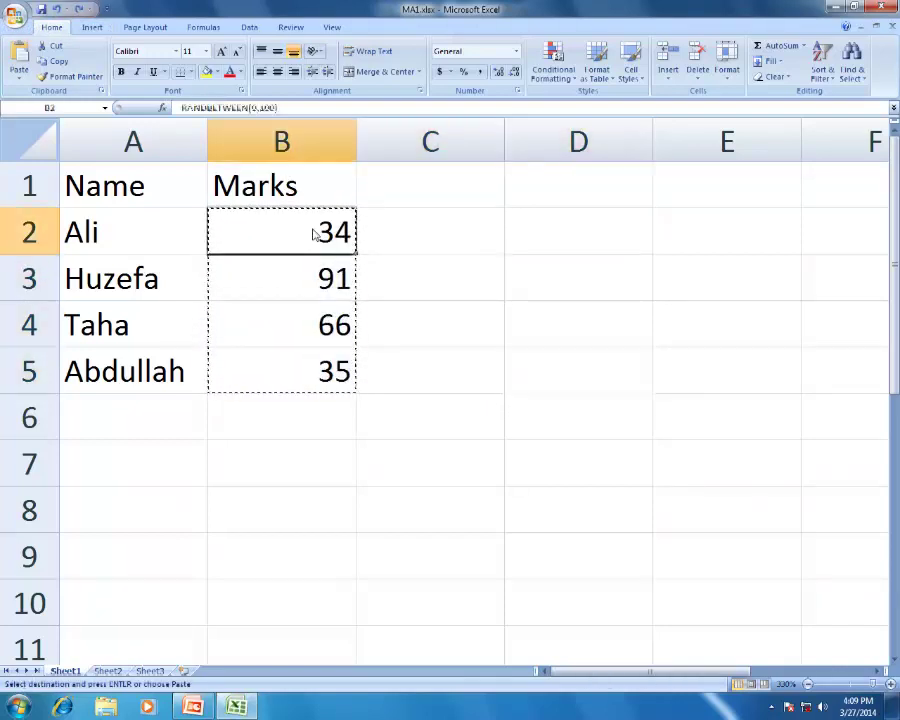
pyautogui.click(284, 112)
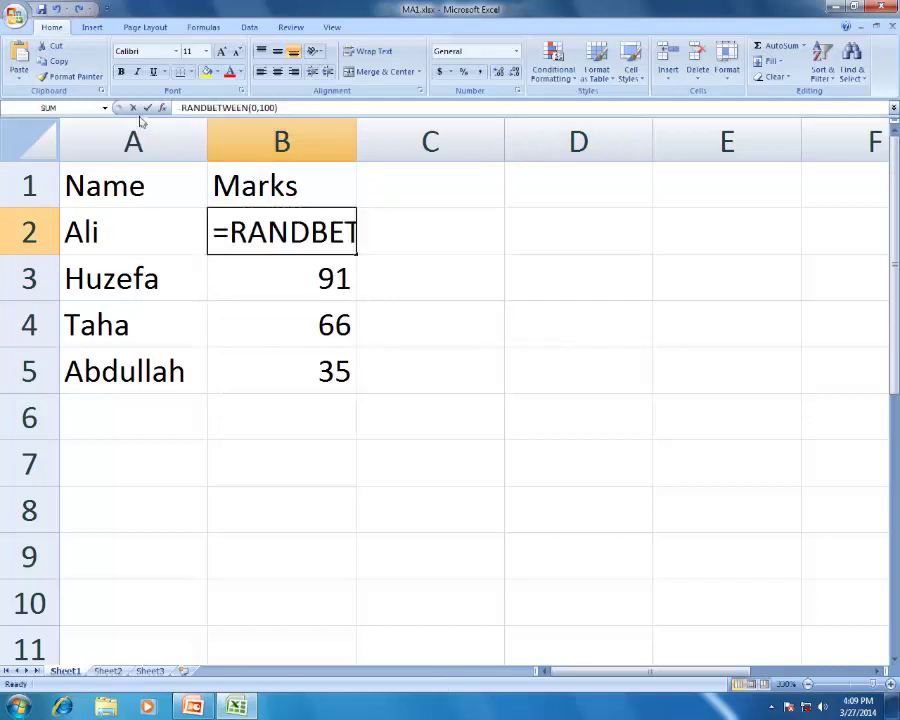
pyautogui.hotkey('shift', 'Home')
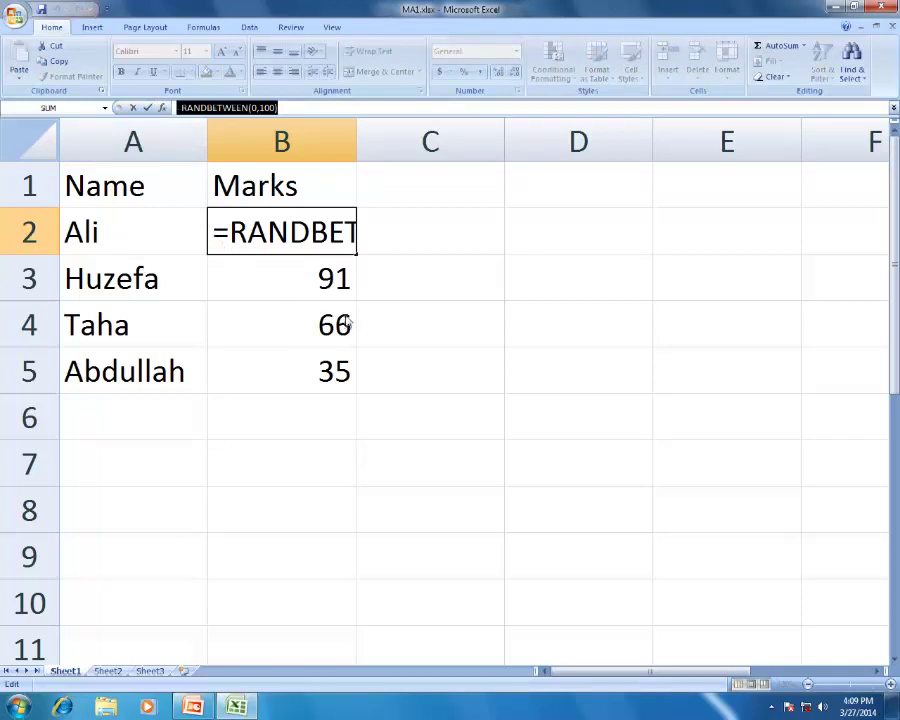
pyautogui.press('F2')
pyautogui.press('Down')
pyautogui.press('Down')
pyautogui.press('Down')
pyautogui.press('Down')
pyautogui.press('Down')
pyautogui.press('Down')
pyautogui.press('Right')
pyautogui.press('Right')
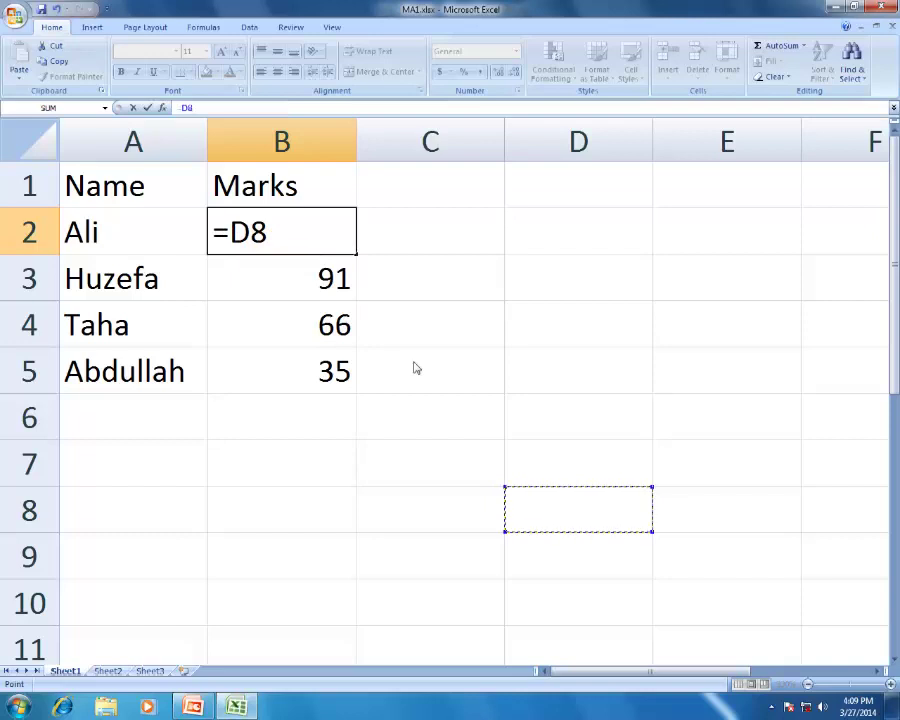
pyautogui.press('Escape')
# - Copy the marks in B2:B5 and replace their formulas in place with Paste Special Values
pyautogui.moveTo(294, 232); pyautogui.dragTo(320, 376)
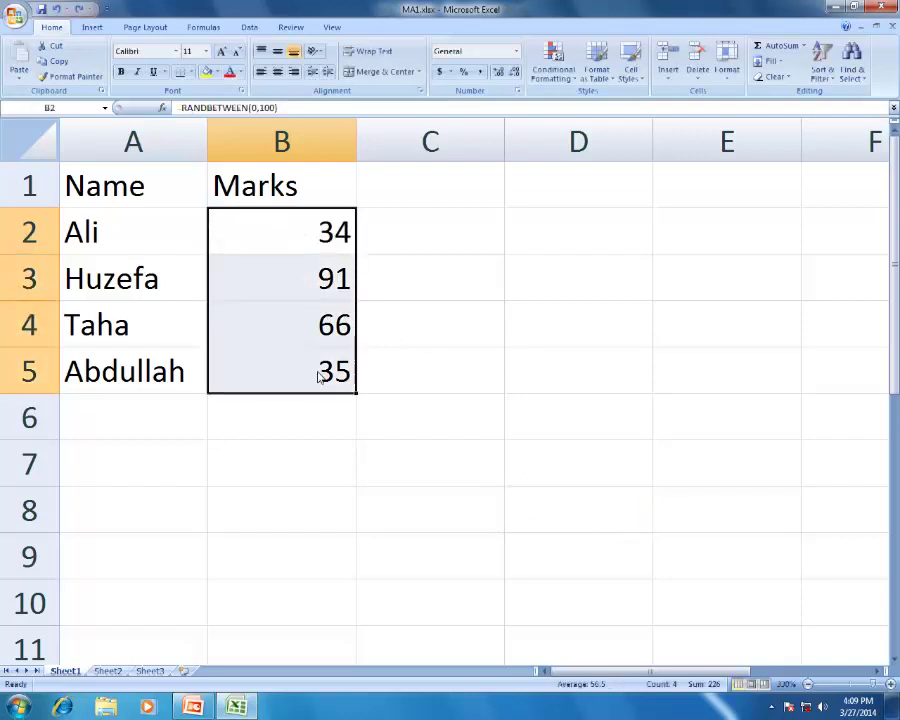
pyautogui.hotkey('ctrl', 'c')
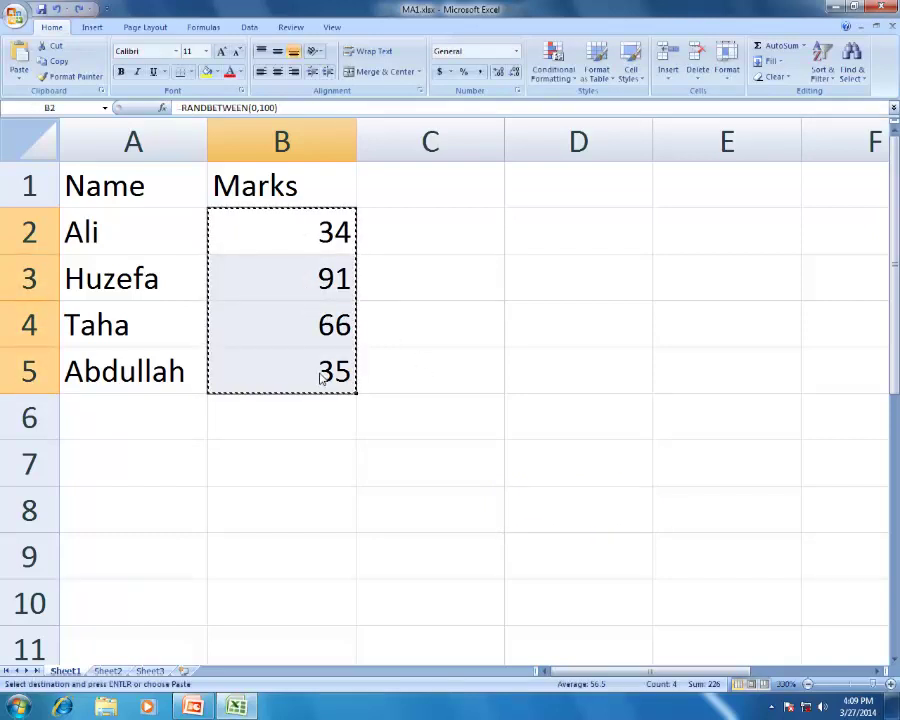
pyautogui.rightClick(324, 334)
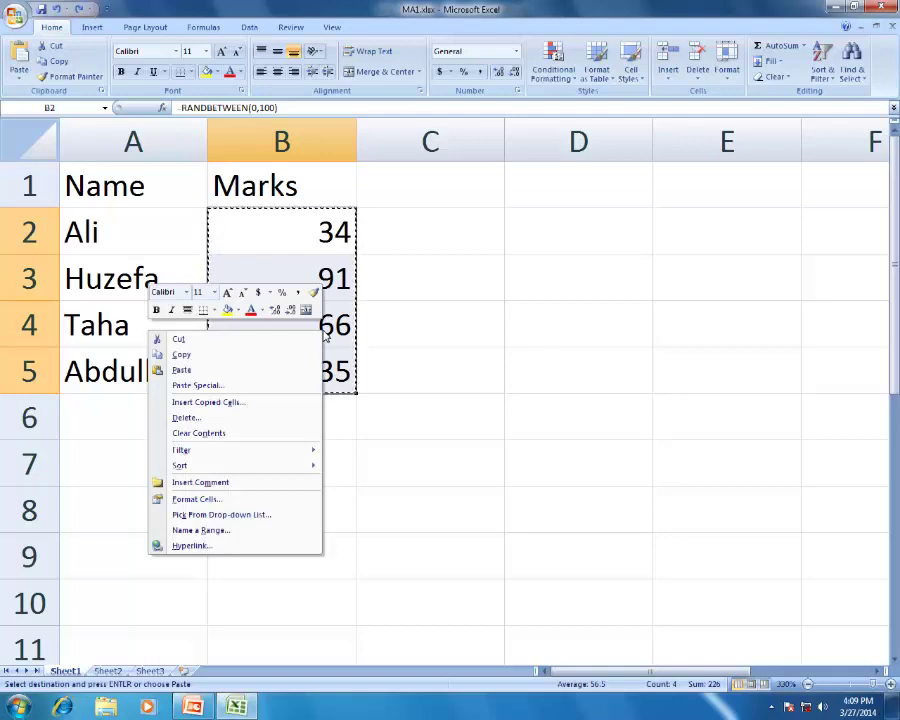
pyautogui.click(262, 387)
pyautogui.click(168, 334)
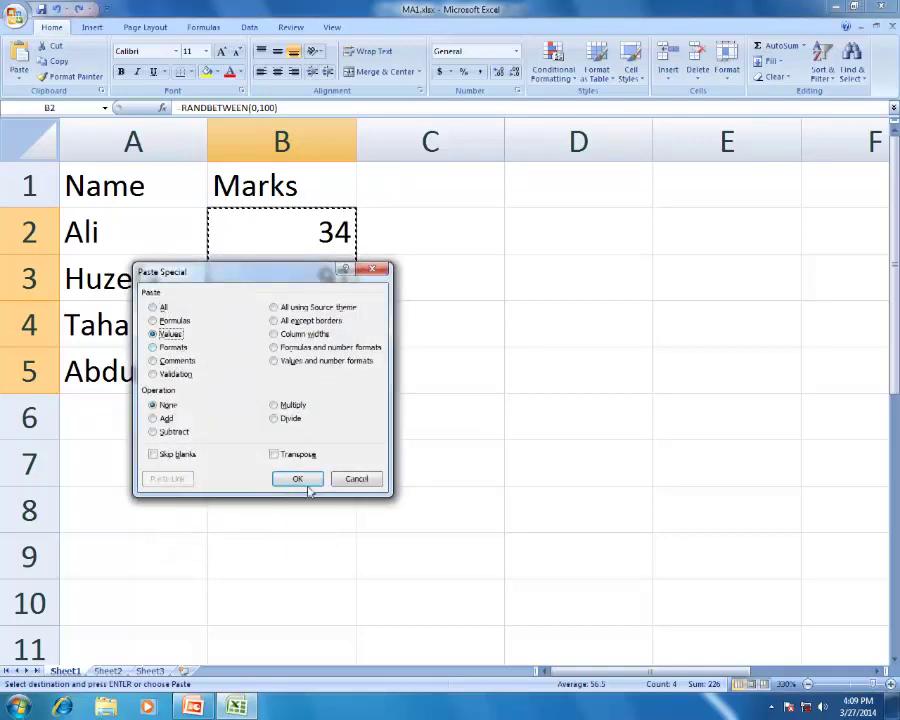
pyautogui.click(303, 478)
pyautogui.click(484, 503)
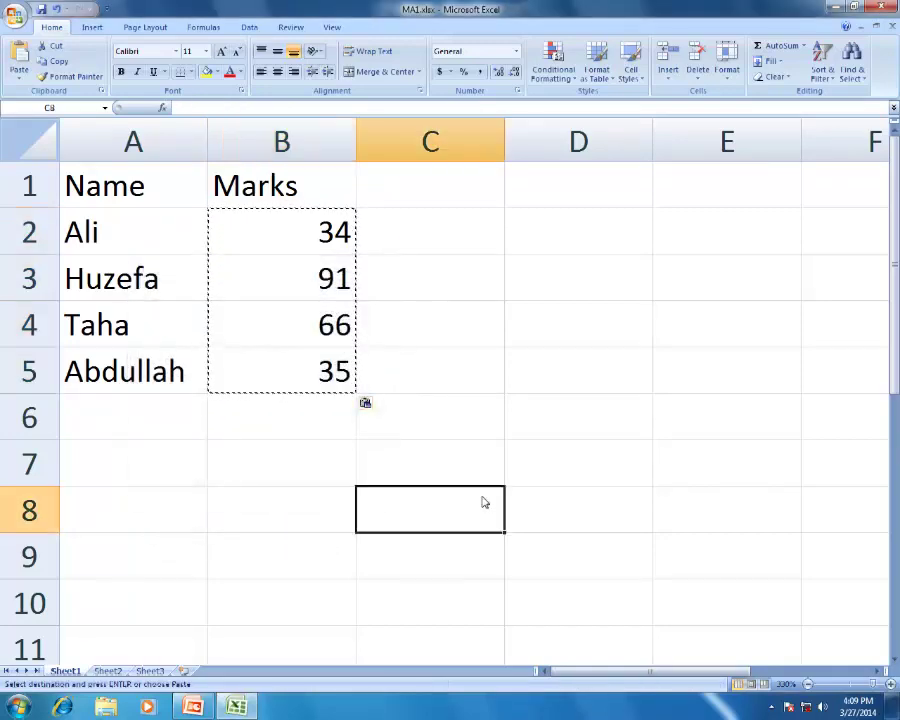
pyautogui.press('Escape')
pyautogui.click(519, 388)
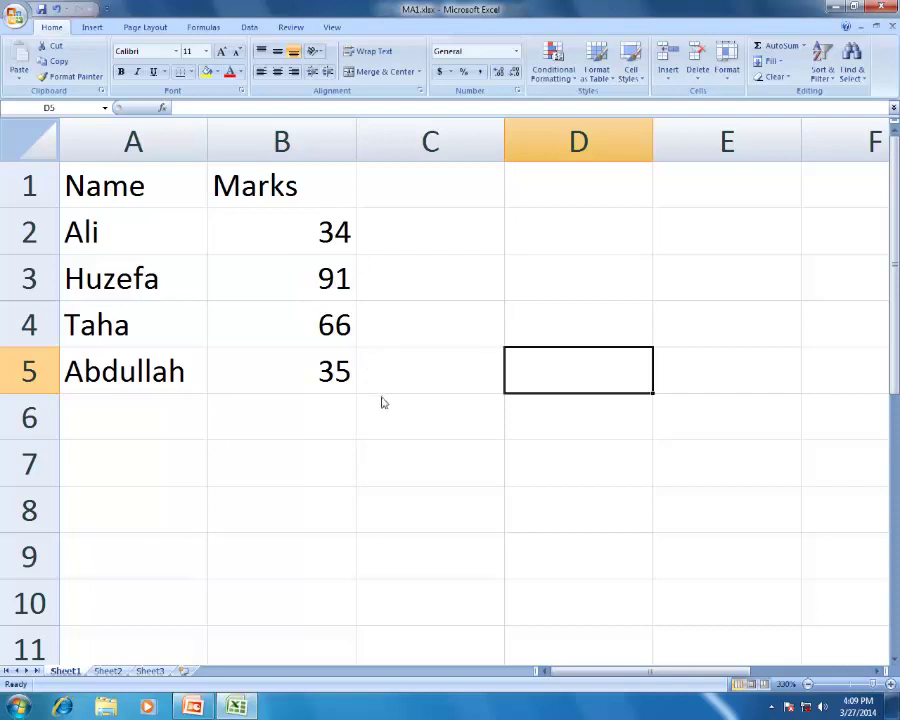
# - Highlight marks in B2:B5 greater than 50 with Green Fill with Dark Green Text using conditional formatting
pyautogui.moveTo(250, 238); pyautogui.dragTo(268, 370)
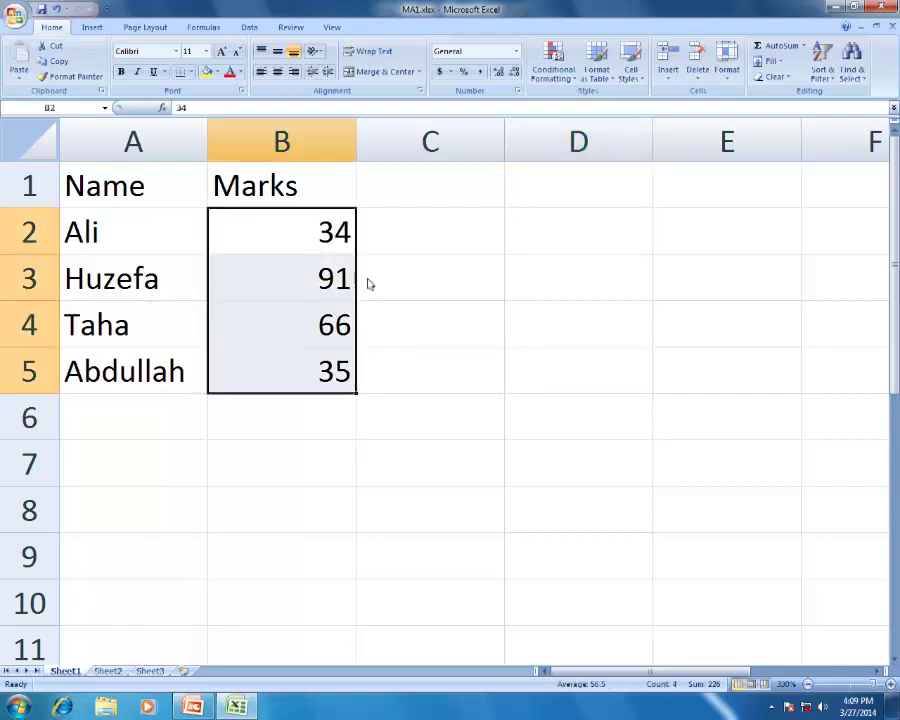
pyautogui.click(556, 89)
pyautogui.moveTo(562, 101)
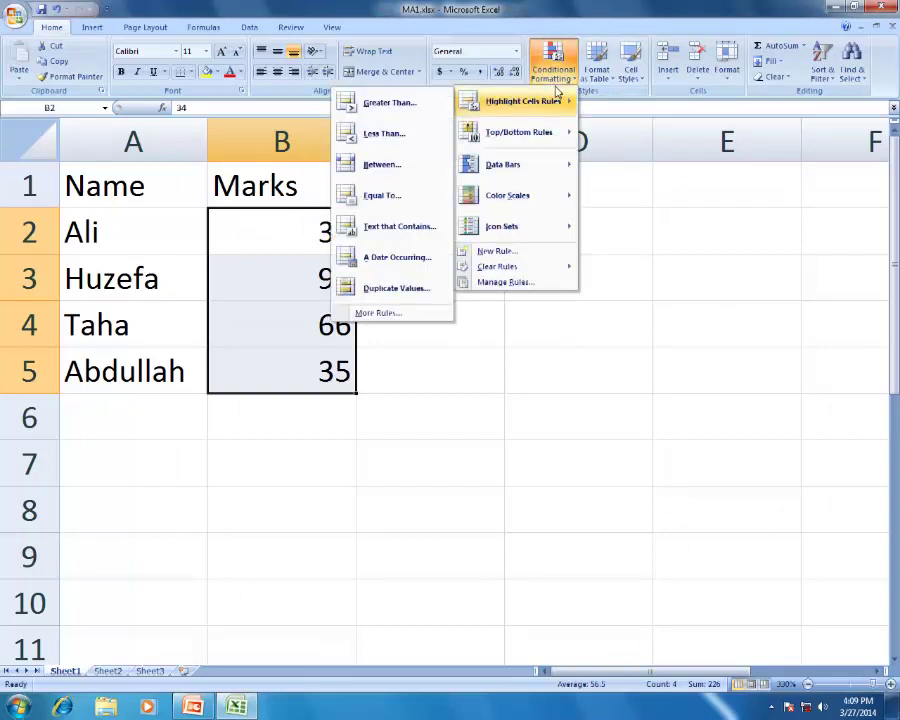
pyautogui.click(390, 102)
pyautogui.write('56.5')
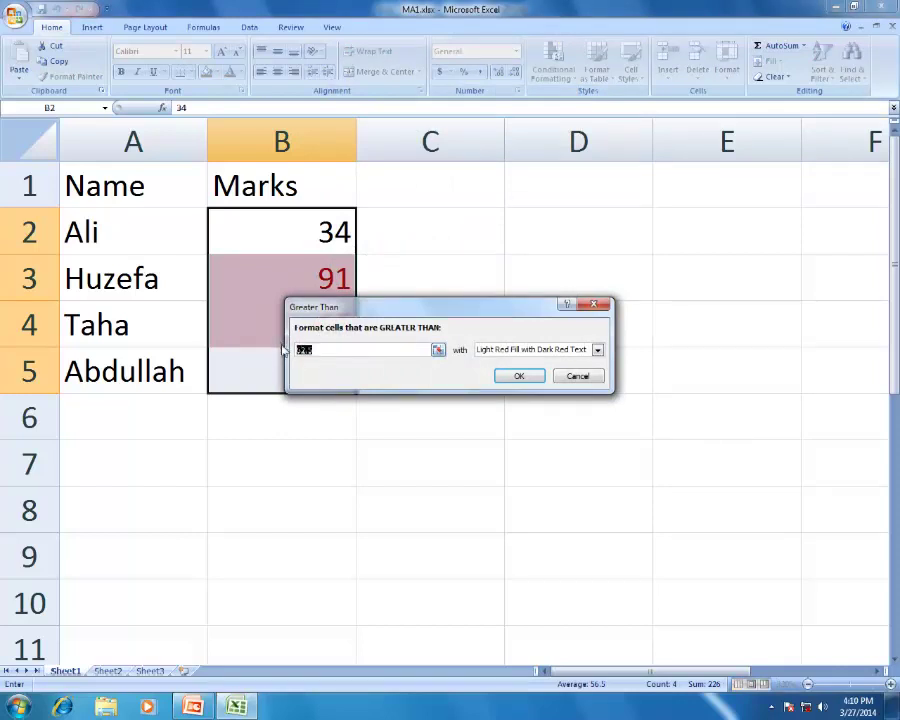
pyautogui.write('50')
pyautogui.click(565, 350)
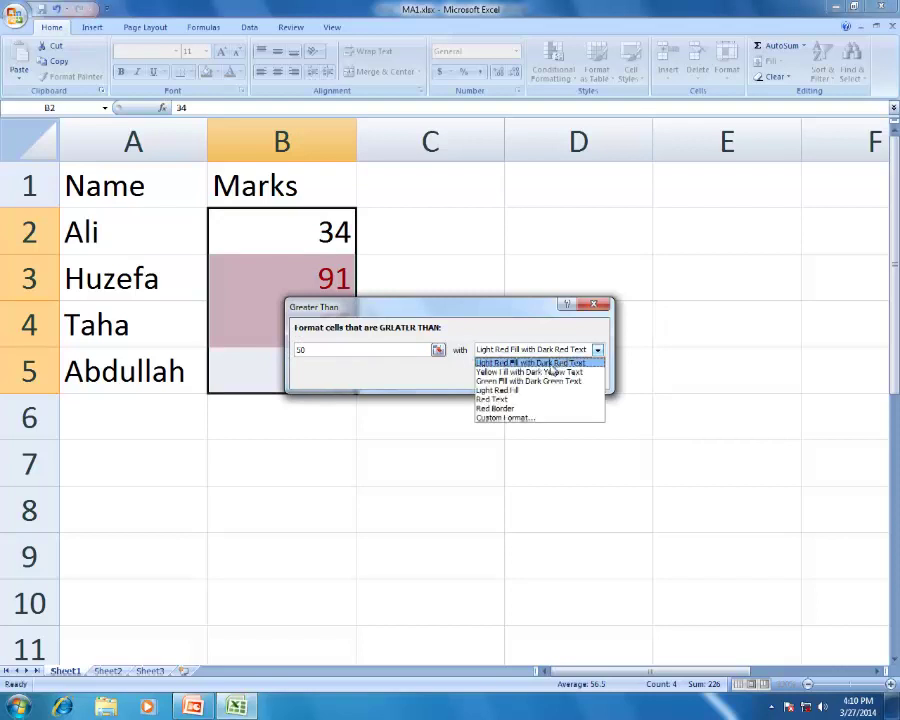
pyautogui.click(545, 381)
pyautogui.click(510, 378)
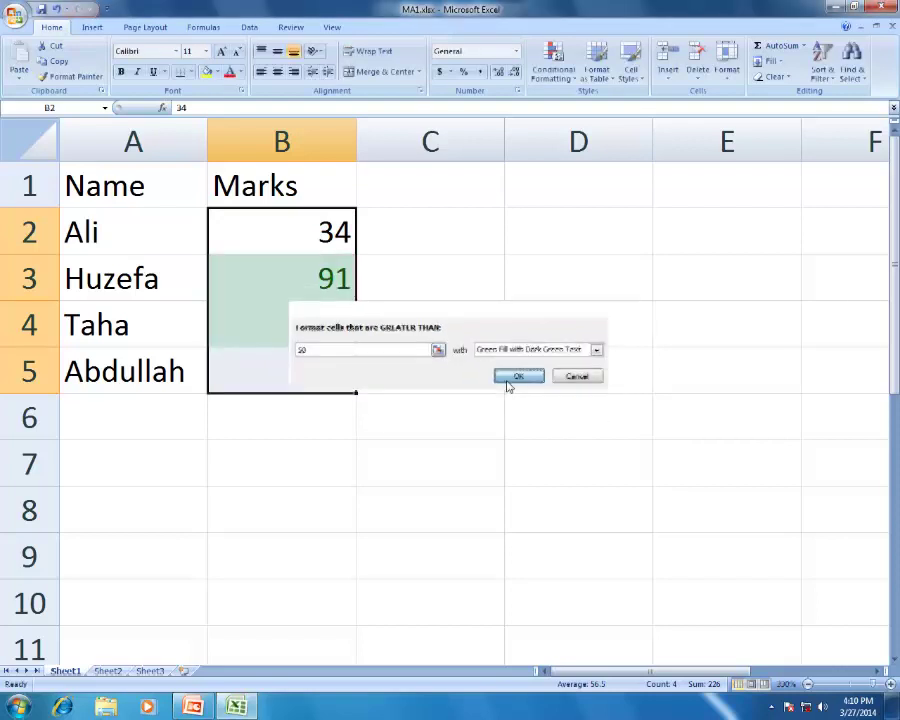
pyautogui.click(291, 484)
pyautogui.moveTo(271, 287); pyautogui.dragTo(279, 323)
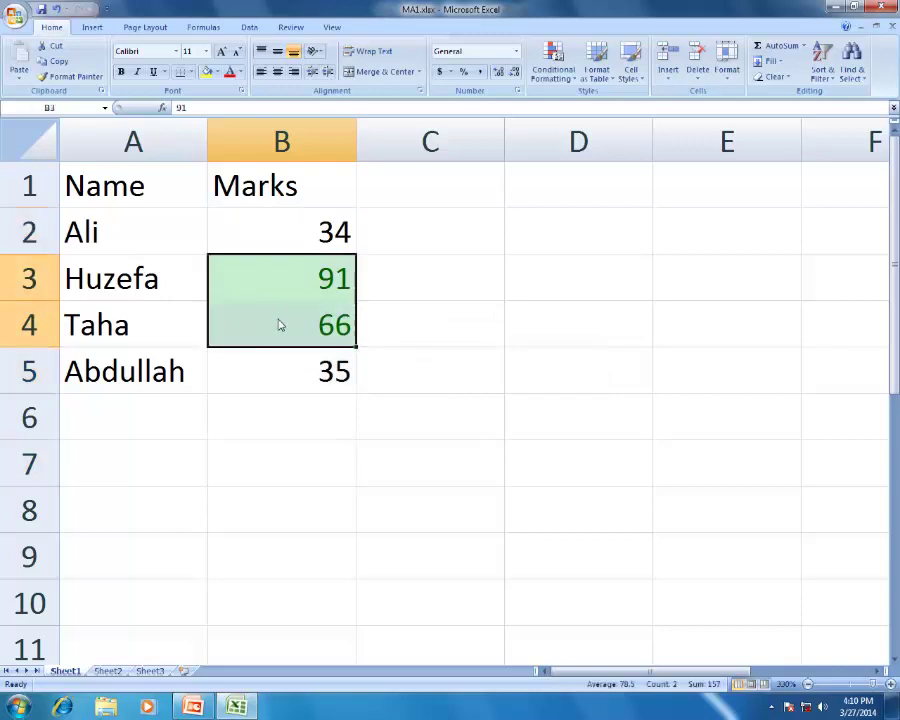
# - Add a conditional formatting rule giving marks in B2:B5 less than 50 Light Red Fill with Dark Red Text
pyautogui.moveTo(263, 212); pyautogui.dragTo(283, 395)
pyautogui.click(553, 62)
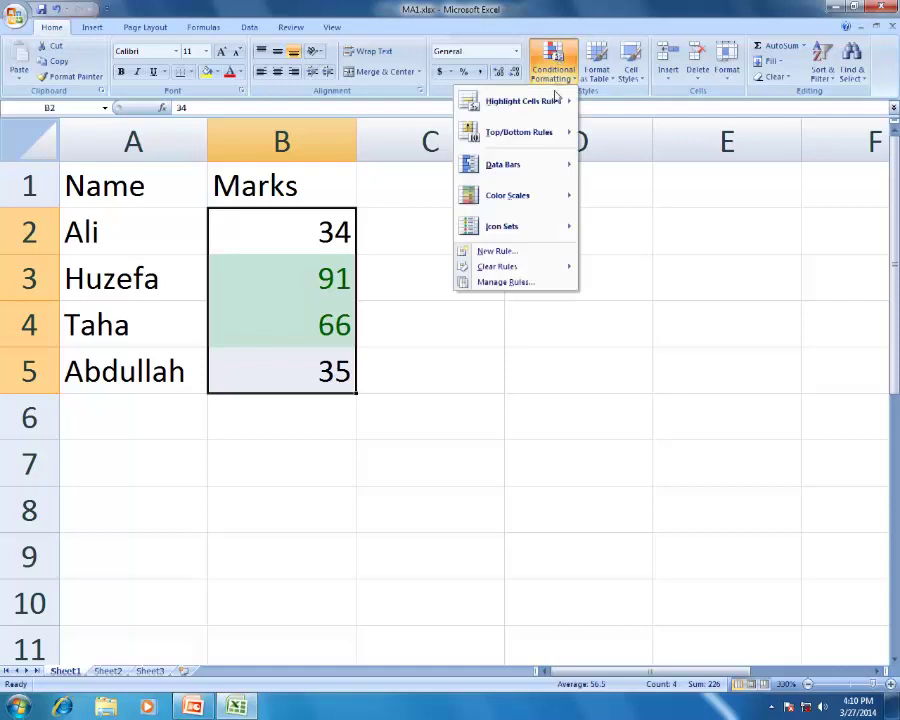
pyautogui.moveTo(558, 112)
pyautogui.click(414, 139)
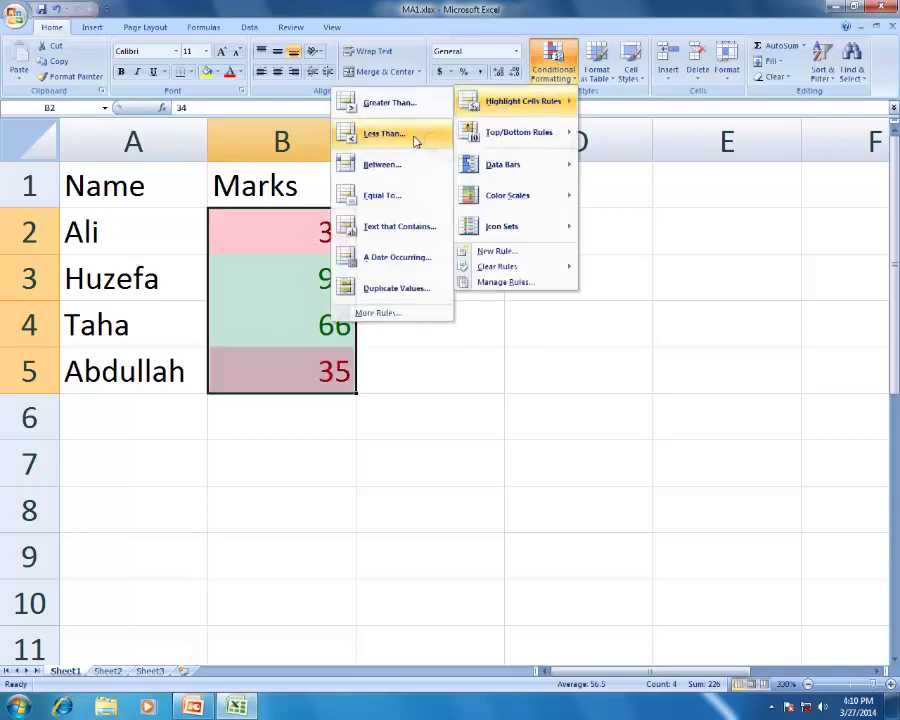
pyautogui.write('50')
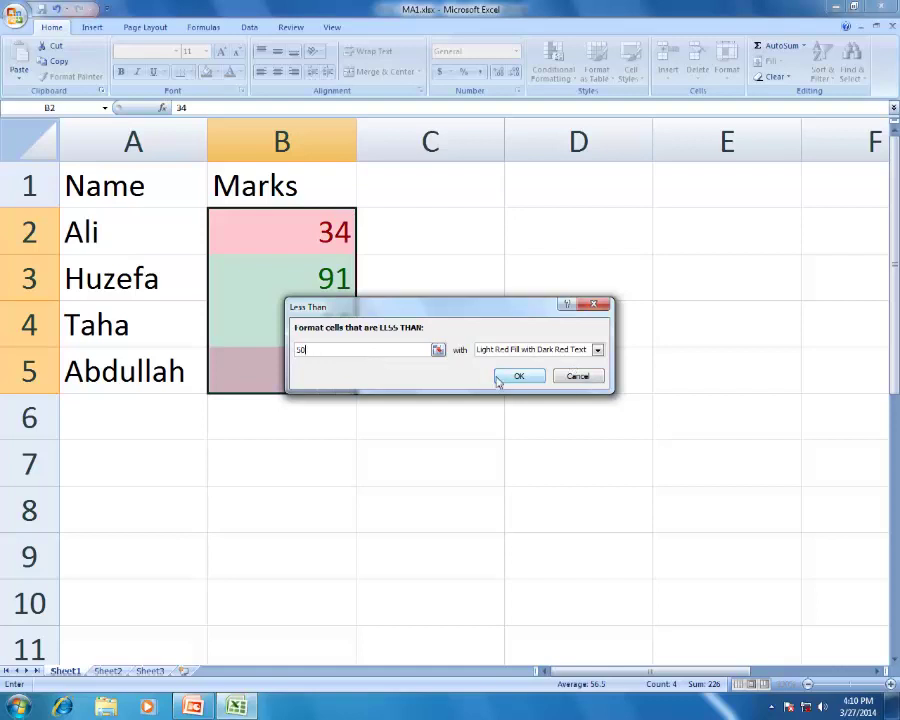
pyautogui.click(497, 379)
pyautogui.click(428, 311)
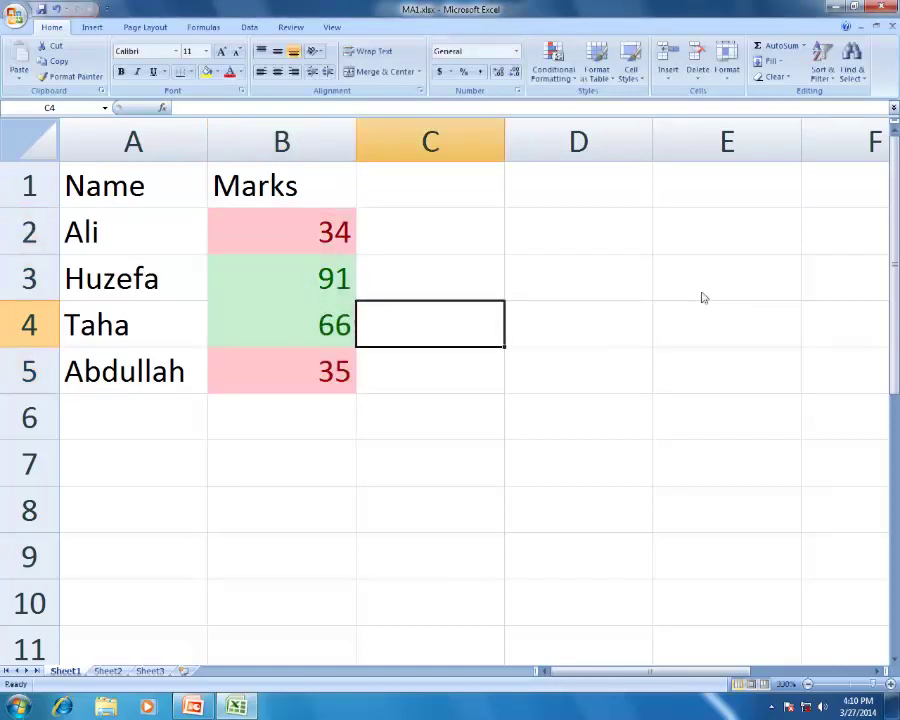
# - Undo both conditional formatting rules on the marks in B2:B5
pyautogui.click(340, 233)
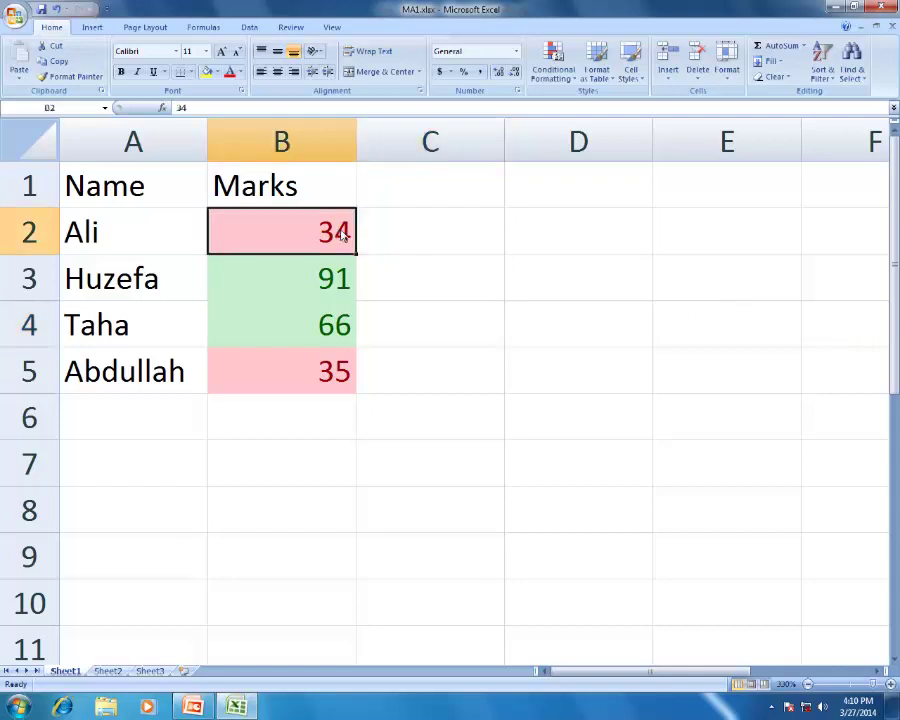
pyautogui.hotkey('ctrl', 'z')
pyautogui.hotkey('ctrl', 'z')
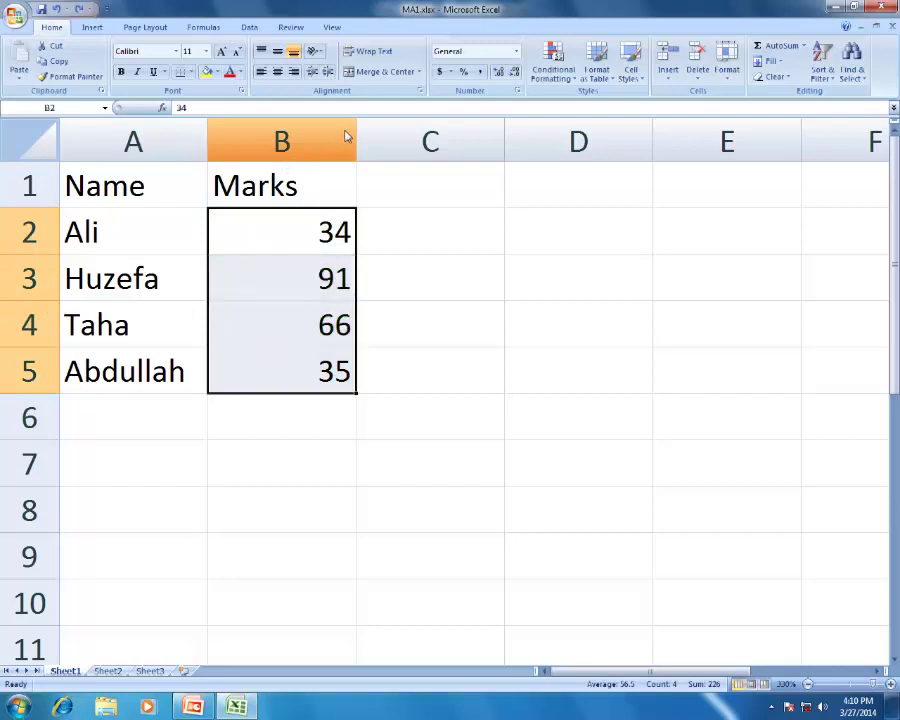
pyautogui.click(476, 374)
# - Preview the Data Bars, Color Scales and Icon Sets conditional formats on the marks in B2:B5 without applying any
pyautogui.moveTo(333, 247); pyautogui.dragTo(316, 371)
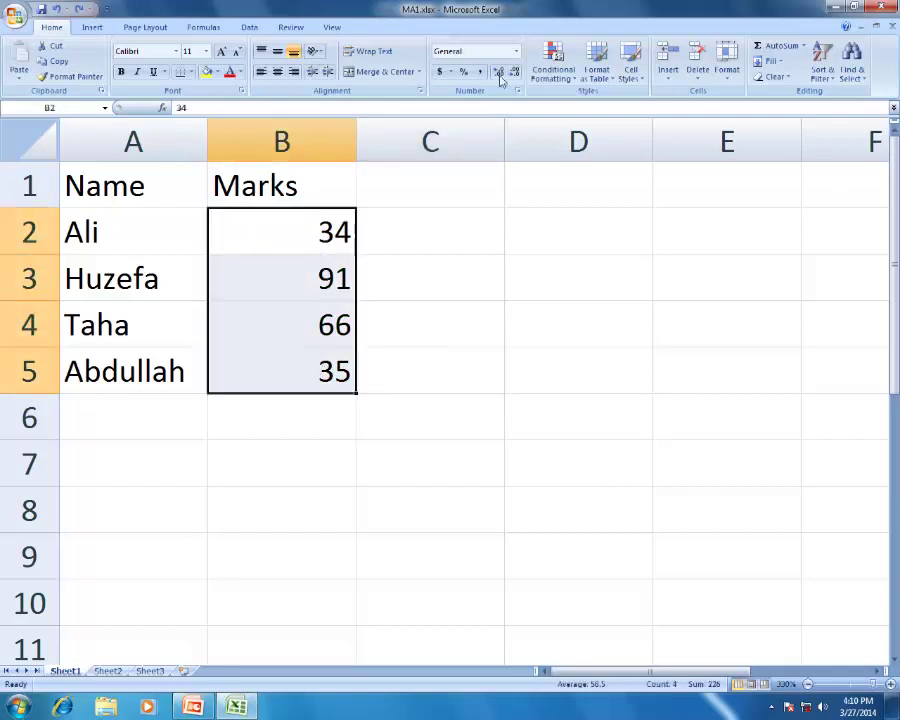
pyautogui.click(553, 65)
pyautogui.moveTo(522, 168)
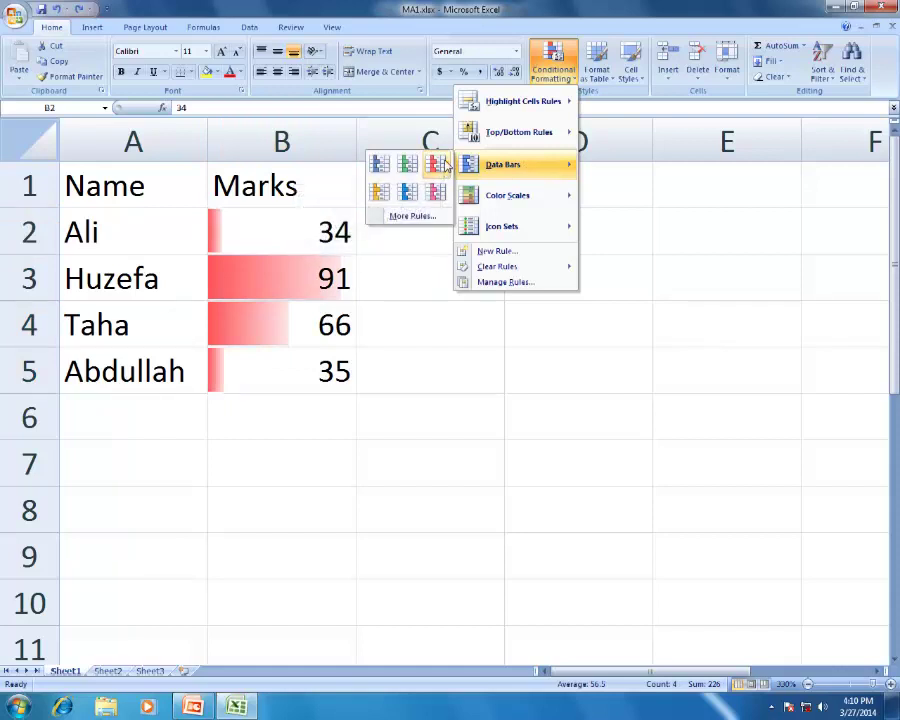
pyautogui.moveTo(474, 196)
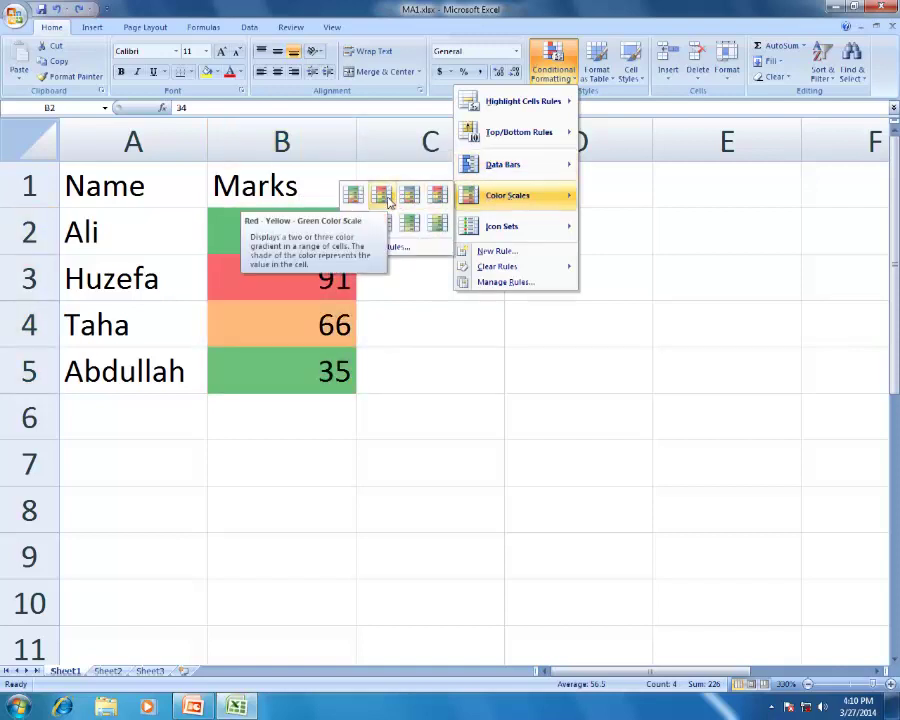
pyautogui.moveTo(468, 230)
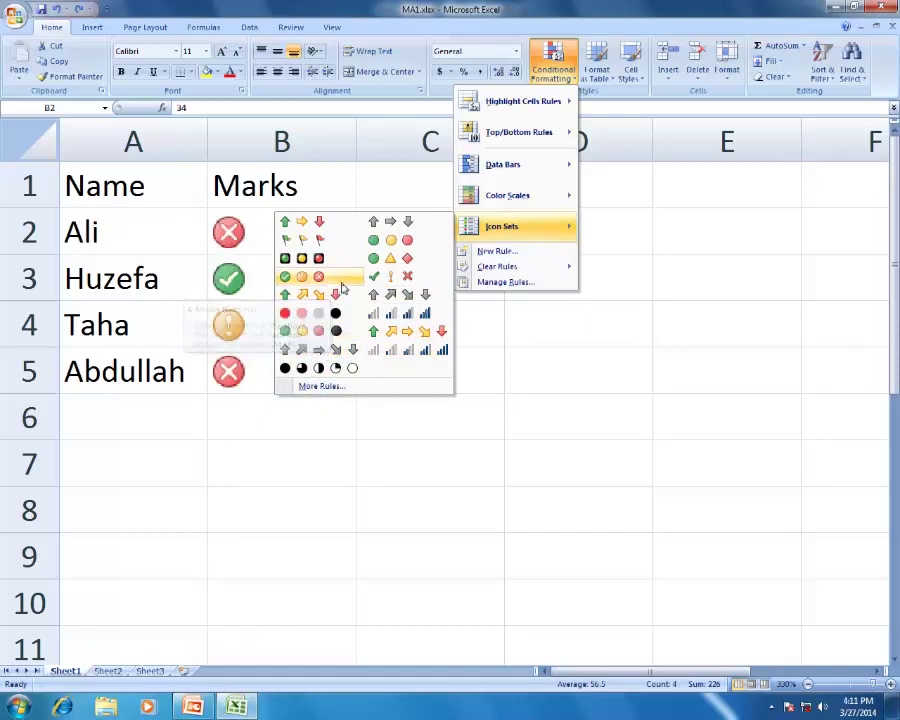
pyautogui.click(510, 310)
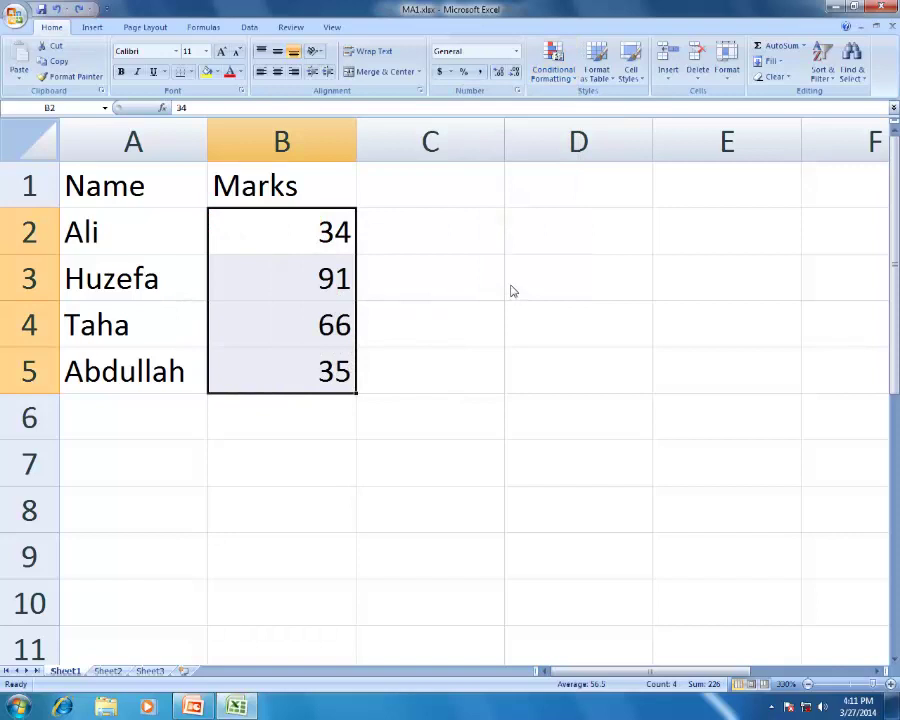
pyautogui.click(512, 291)
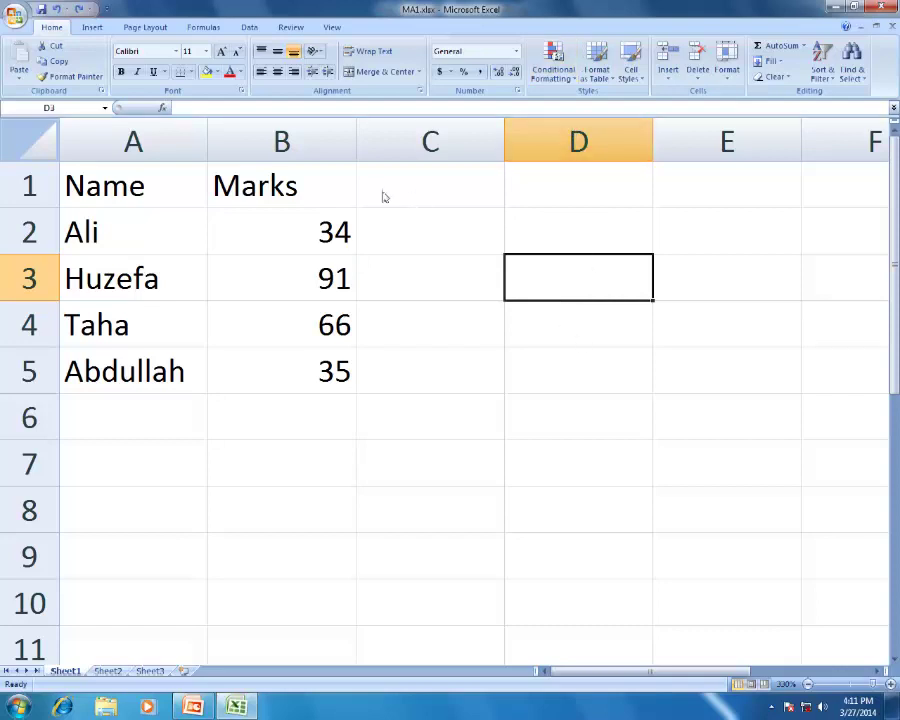
pyautogui.click(287, 247)
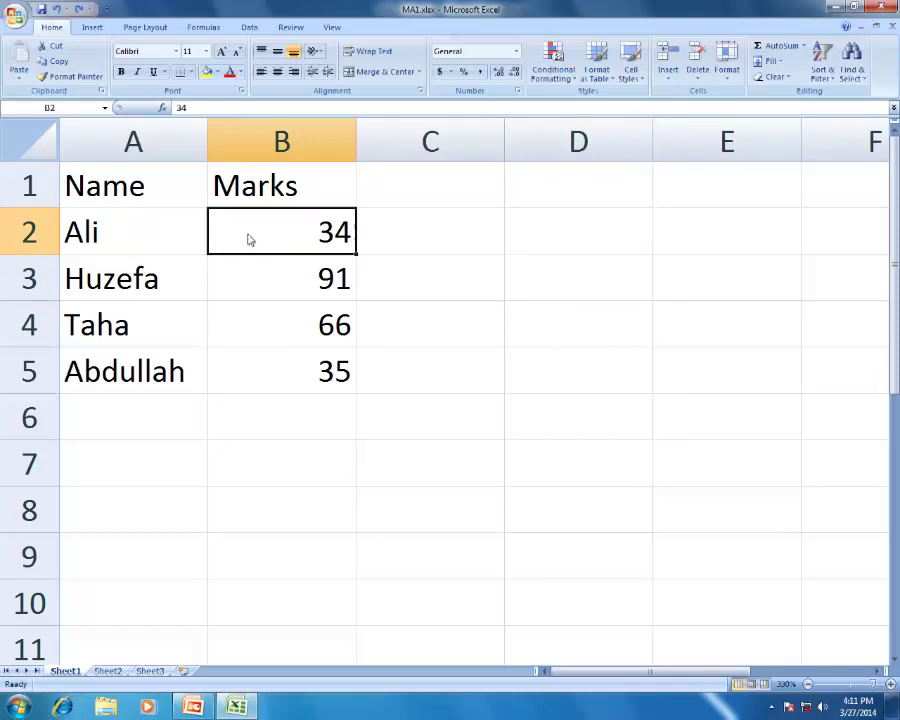
pyautogui.hotkey('ctrl', 'Down')
pyautogui.click(250, 253)
pyautogui.write('50000000000000')
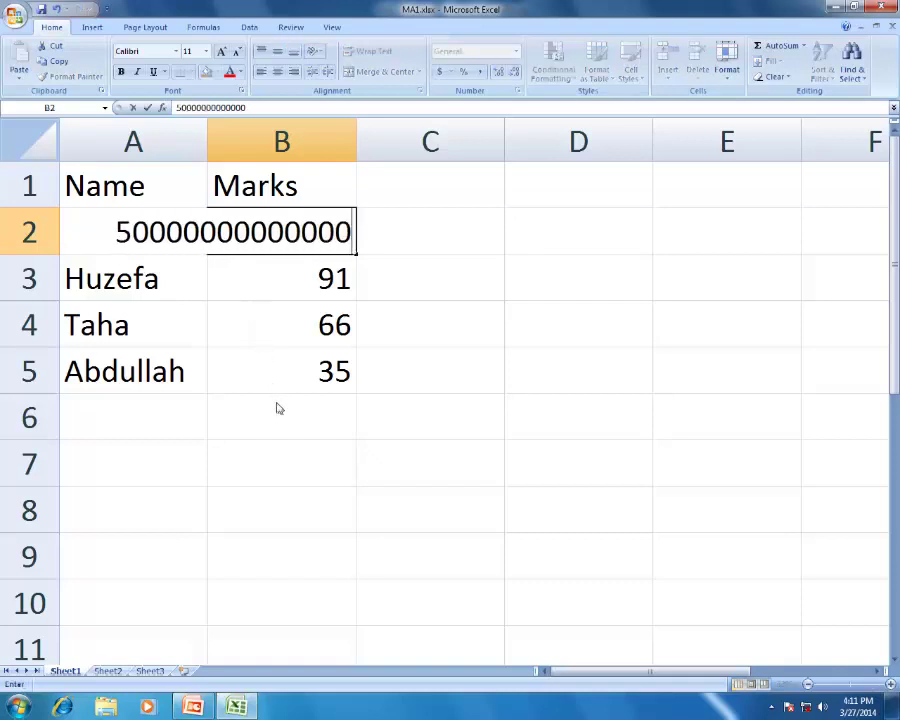
pyautogui.write('000')
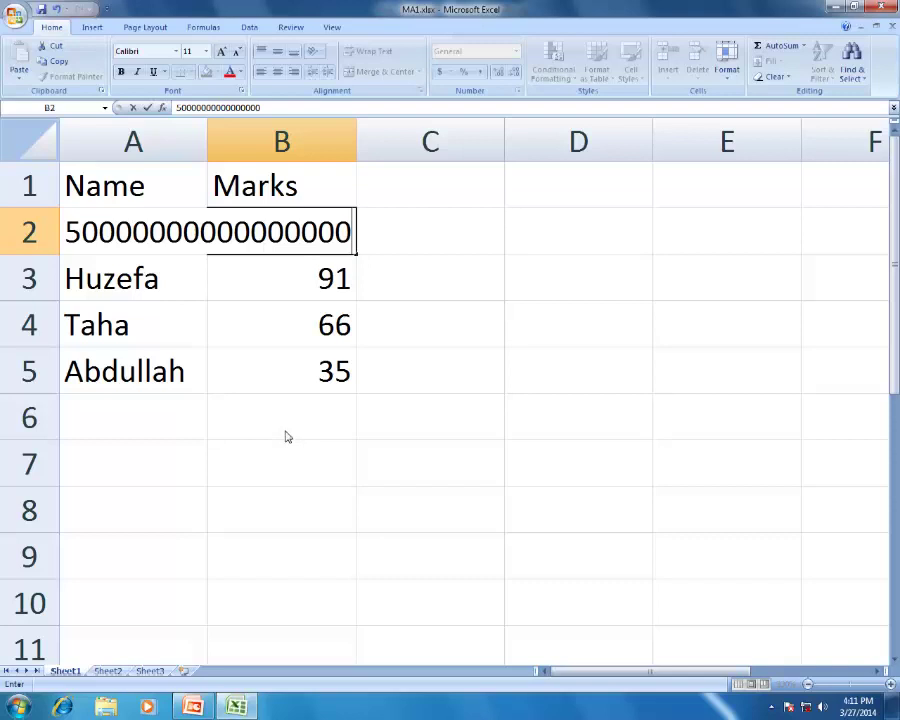
pyautogui.press('Return')
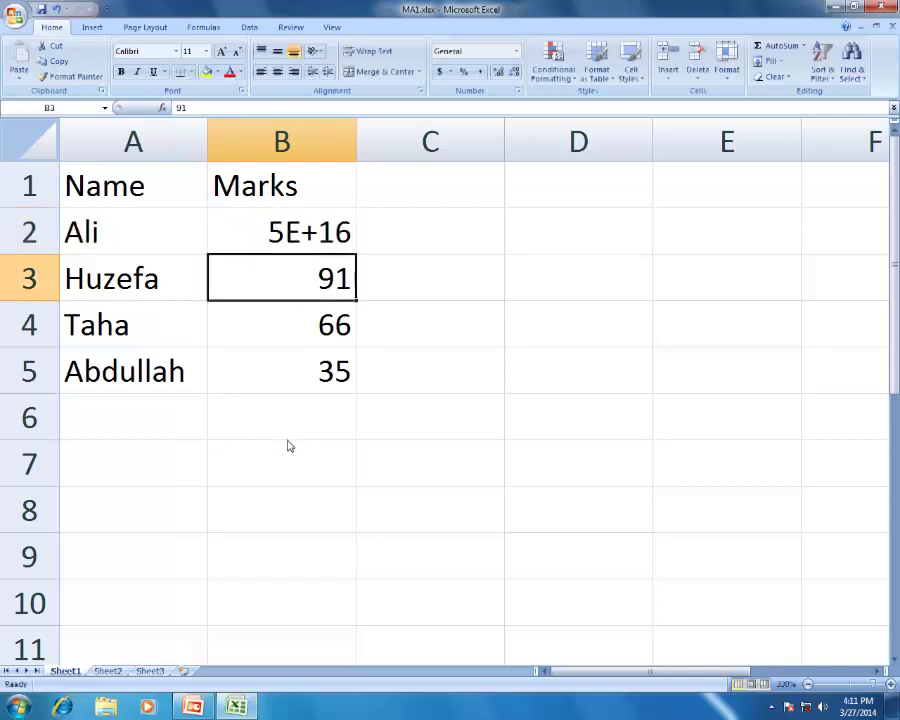
# - Insert a comment on cell B2, leave it without added text and display it
pyautogui.click(270, 226)
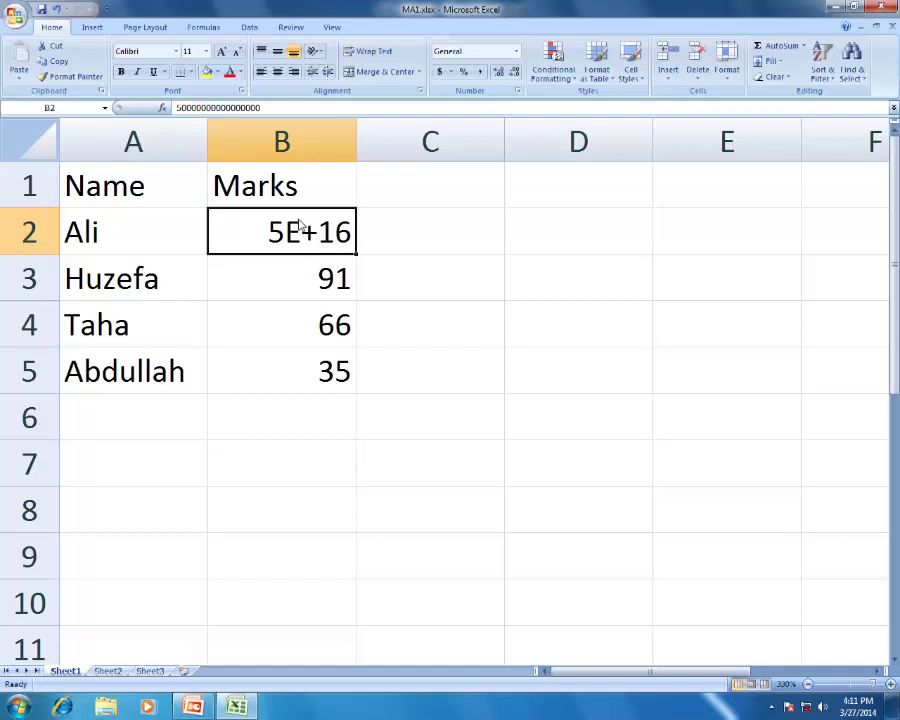
pyautogui.moveTo(357, 137); pyautogui.dragTo(358, 141)
pyautogui.rightClick(318, 229)
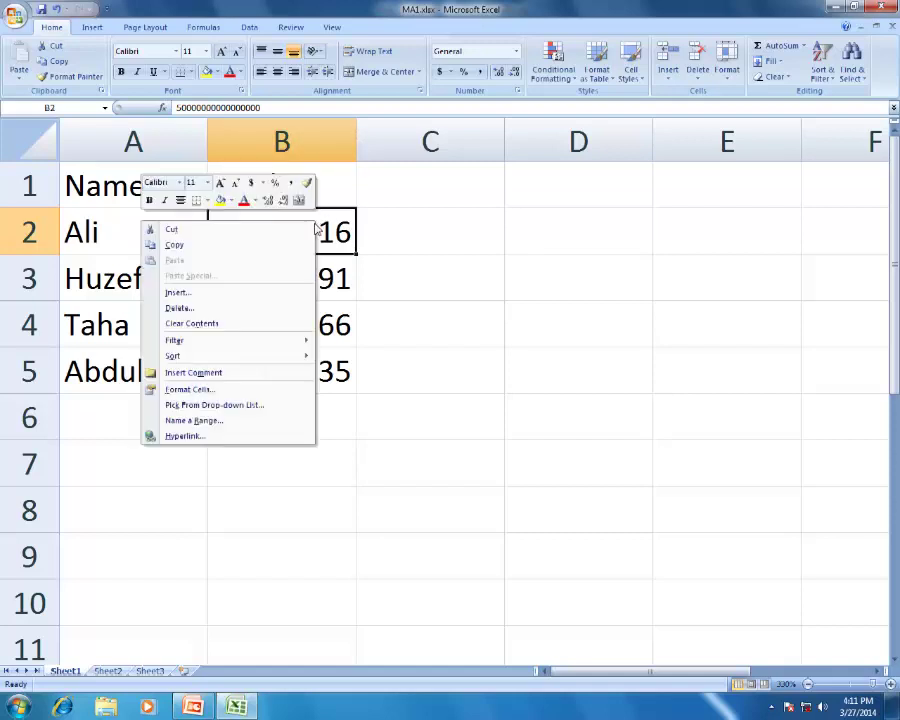
pyautogui.click(202, 378)
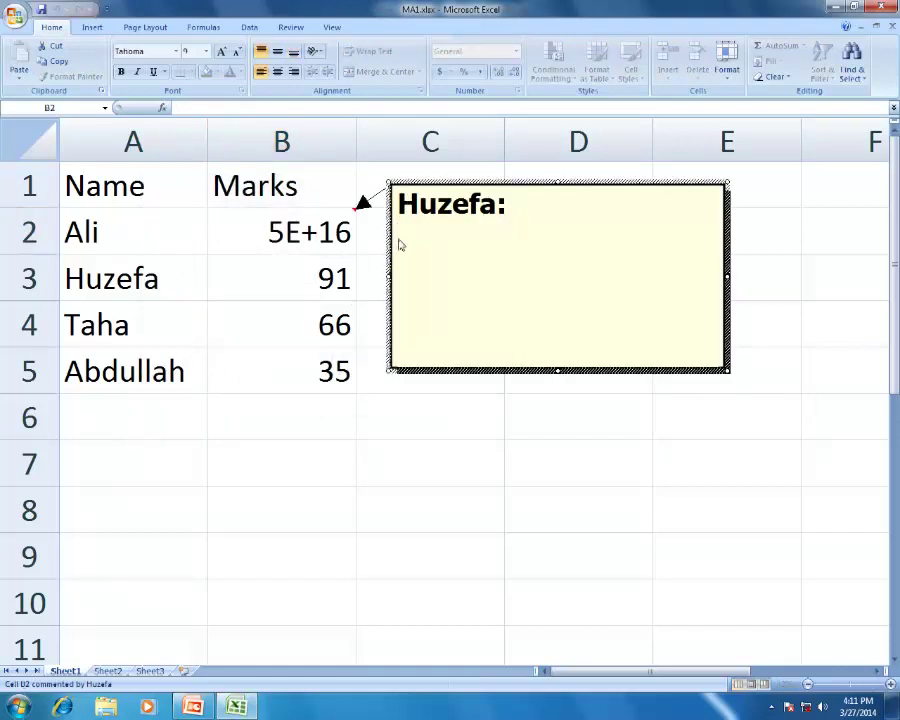
pyautogui.write('sales figure')
pyautogui.click(540, 522)
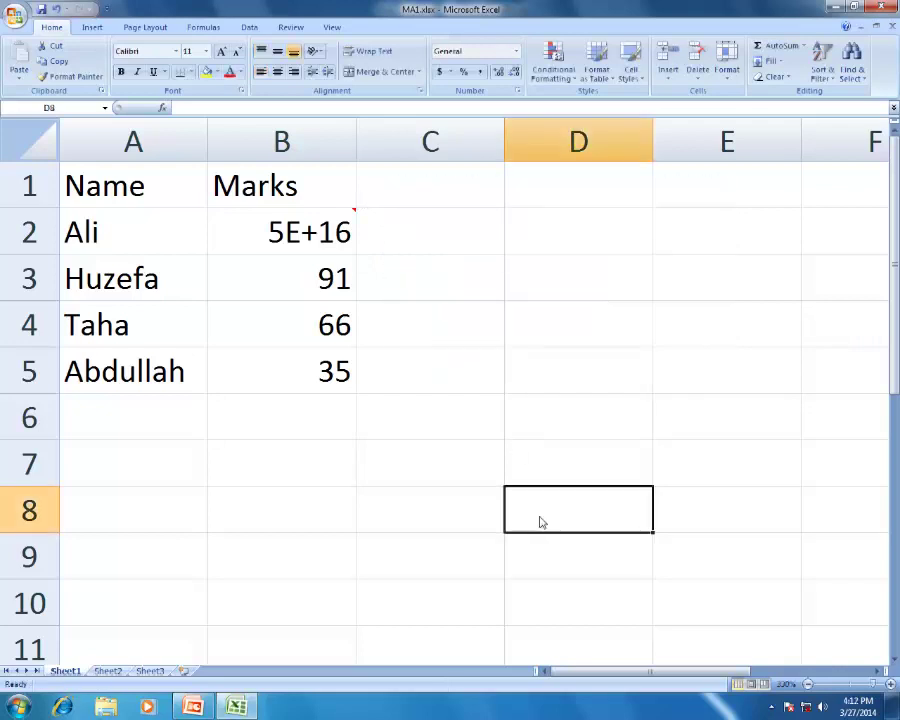
pyautogui.moveTo(316, 252)
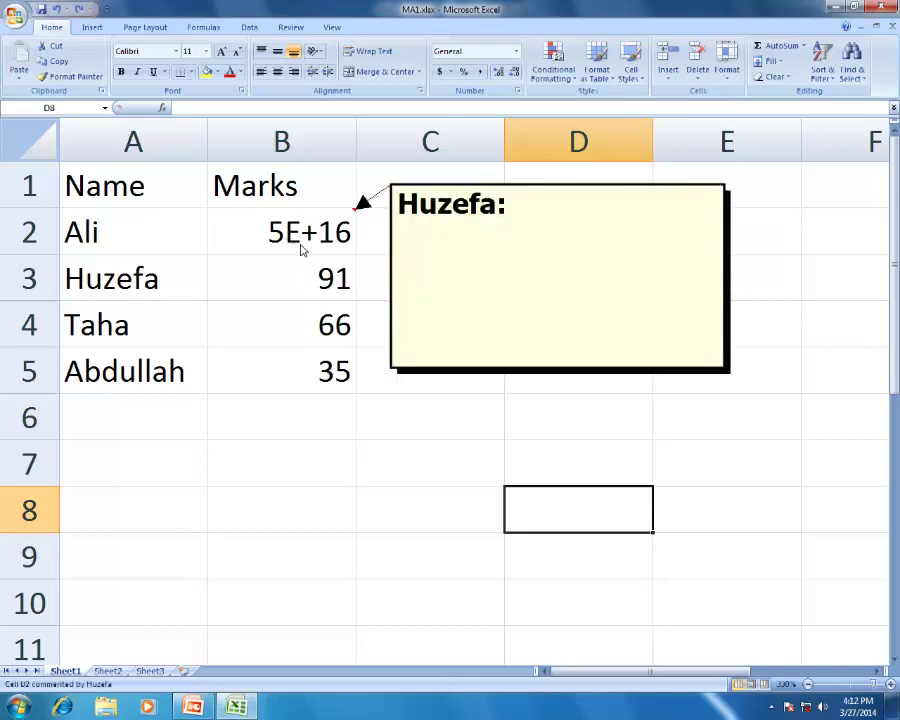
# - Widen column B to about three times its width and apply the Number format to cell B2
pyautogui.click(302, 250)
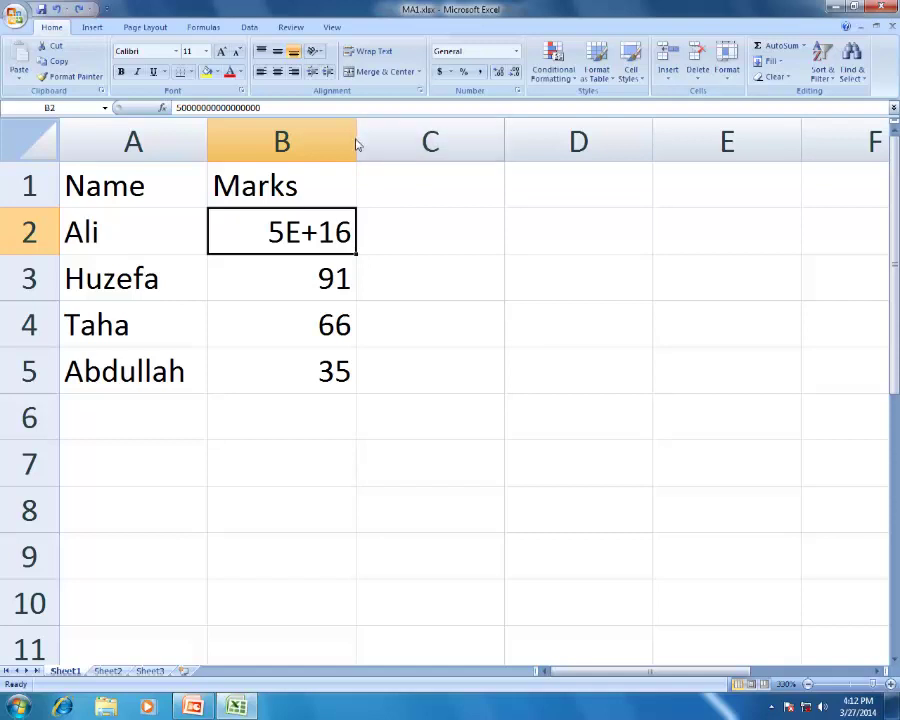
pyautogui.moveTo(357, 146); pyautogui.dragTo(357, 146)
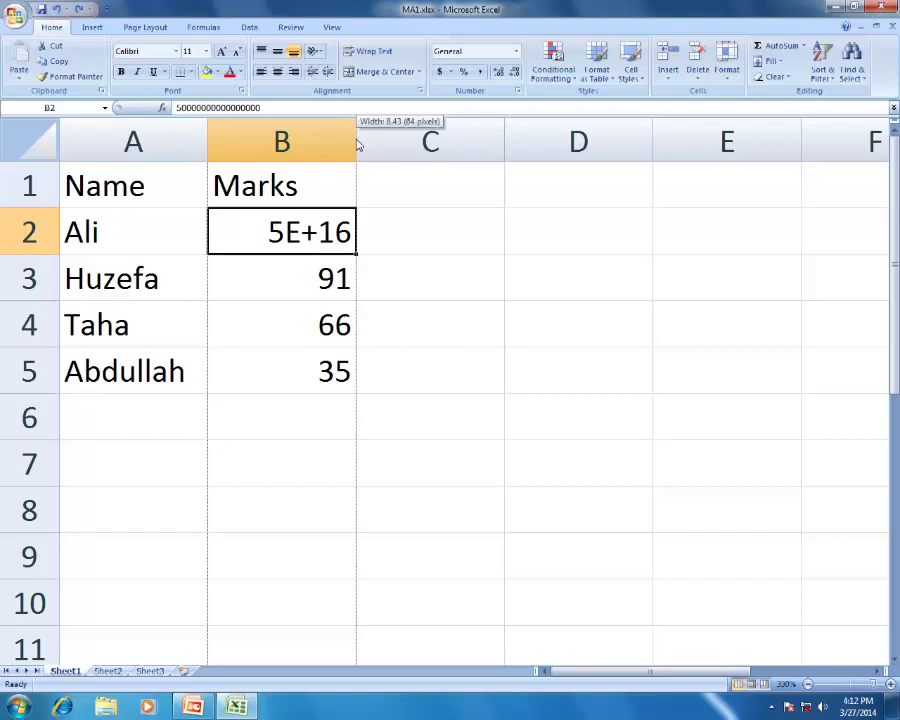
pyautogui.moveTo(357, 146); pyautogui.dragTo(672, 133)
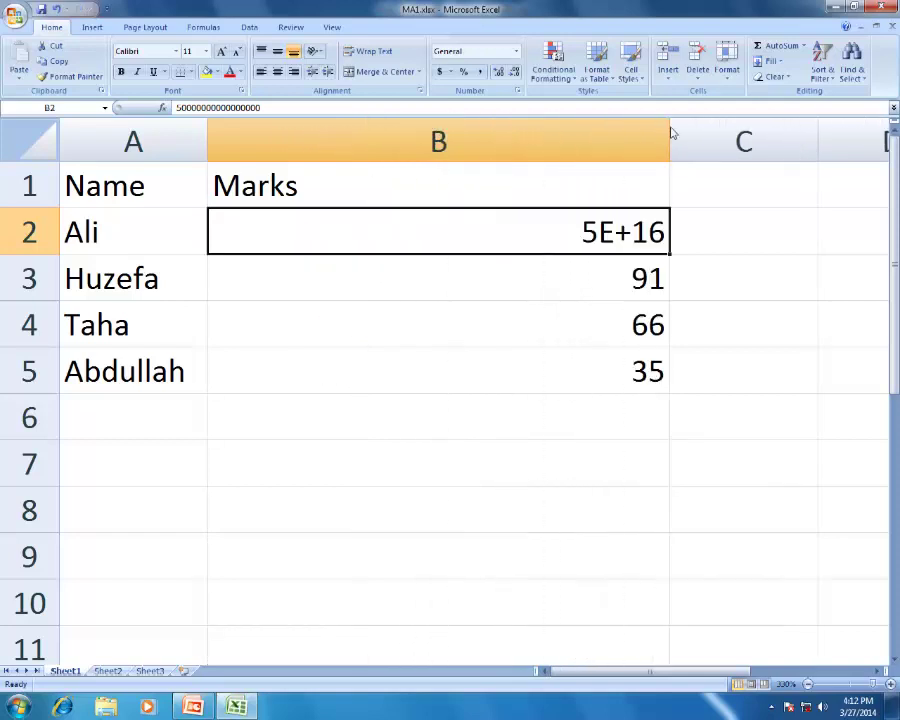
pyautogui.click(486, 55)
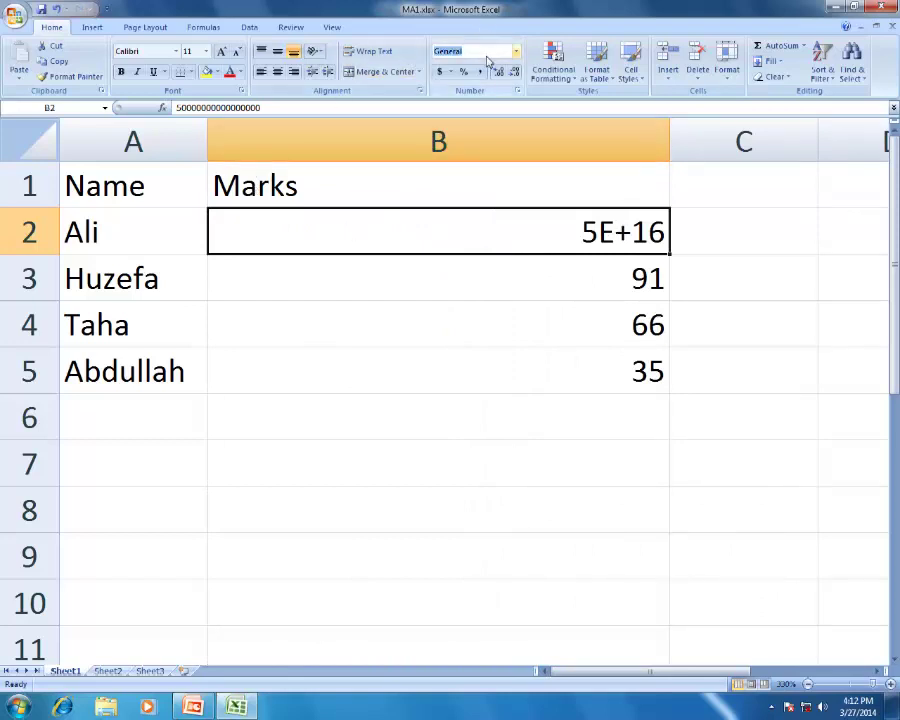
pyautogui.click(516, 51)
pyautogui.click(488, 96)
pyautogui.click(470, 337)
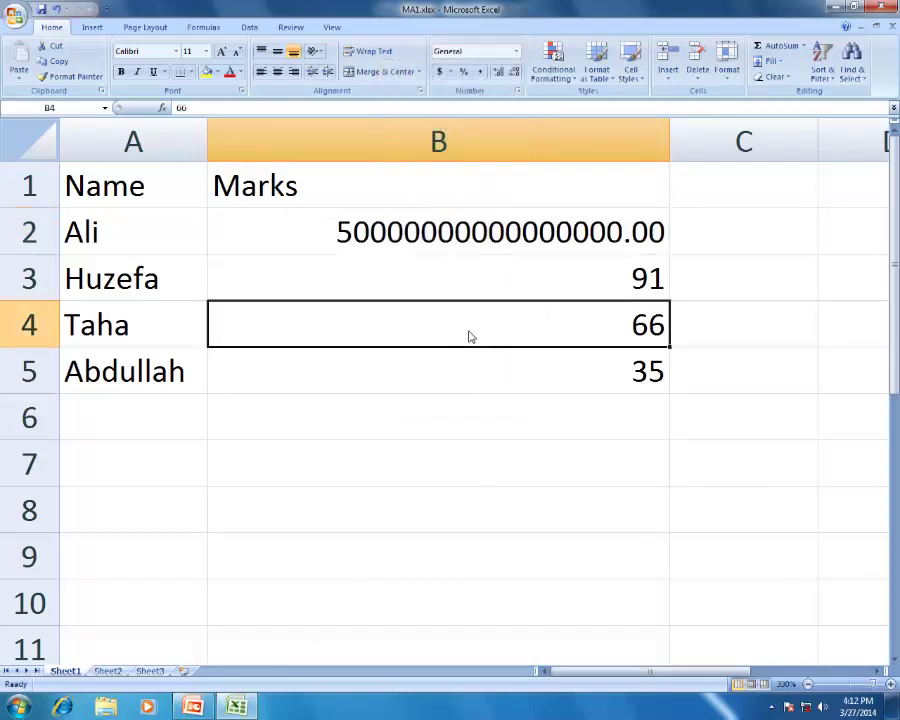
# - Narrow column B until cell B2 is too small for its number, and widen it just enough to fit the full number
pyautogui.click(561, 261)
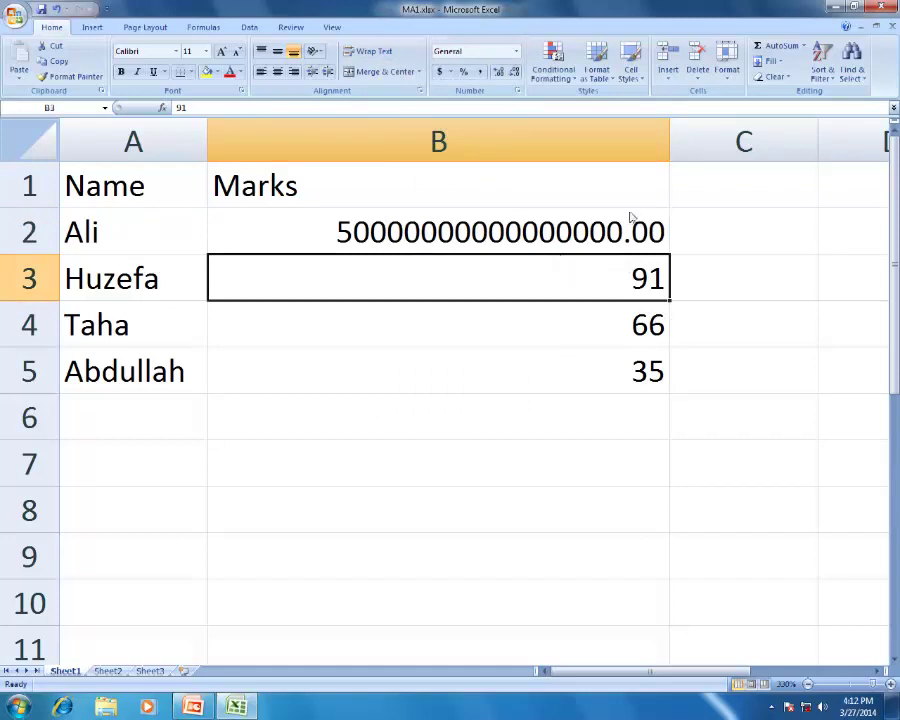
pyautogui.moveTo(671, 141); pyautogui.dragTo(488, 168)
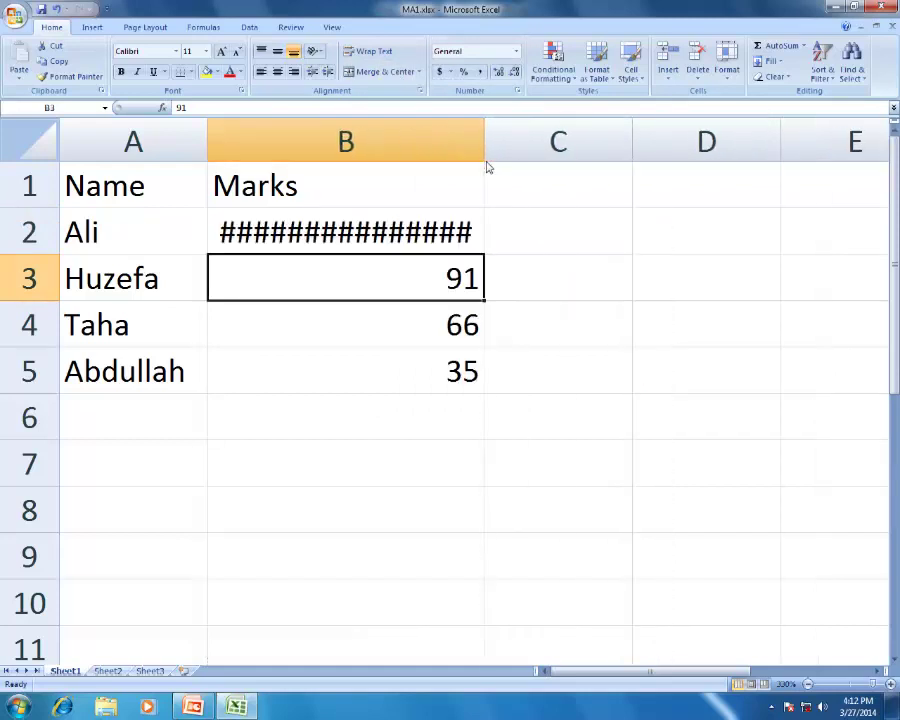
pyautogui.click(387, 240)
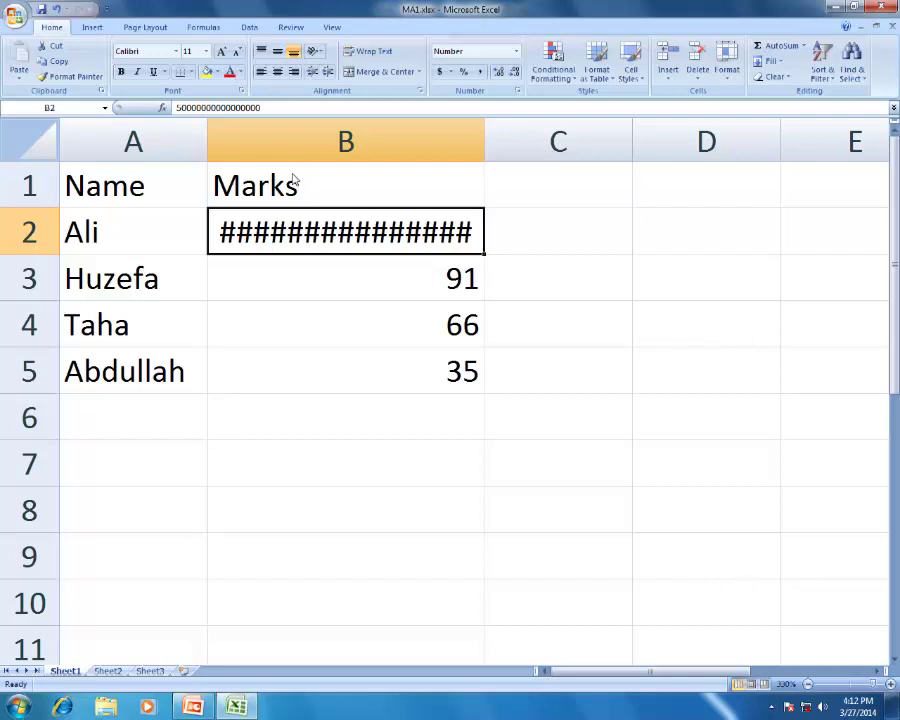
pyautogui.moveTo(484, 135); pyautogui.dragTo(547, 139)
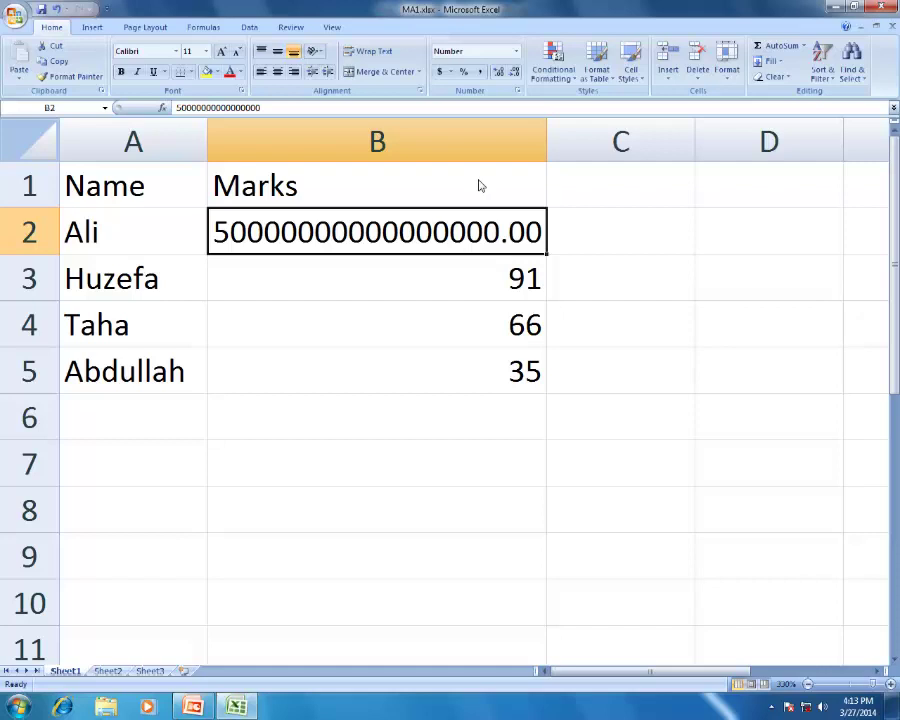
# - Examine the Fill, Border, Font, Alignment and Number settings in Format Cells for cell B2 and cancel without changes
pyautogui.rightClick(440, 242)
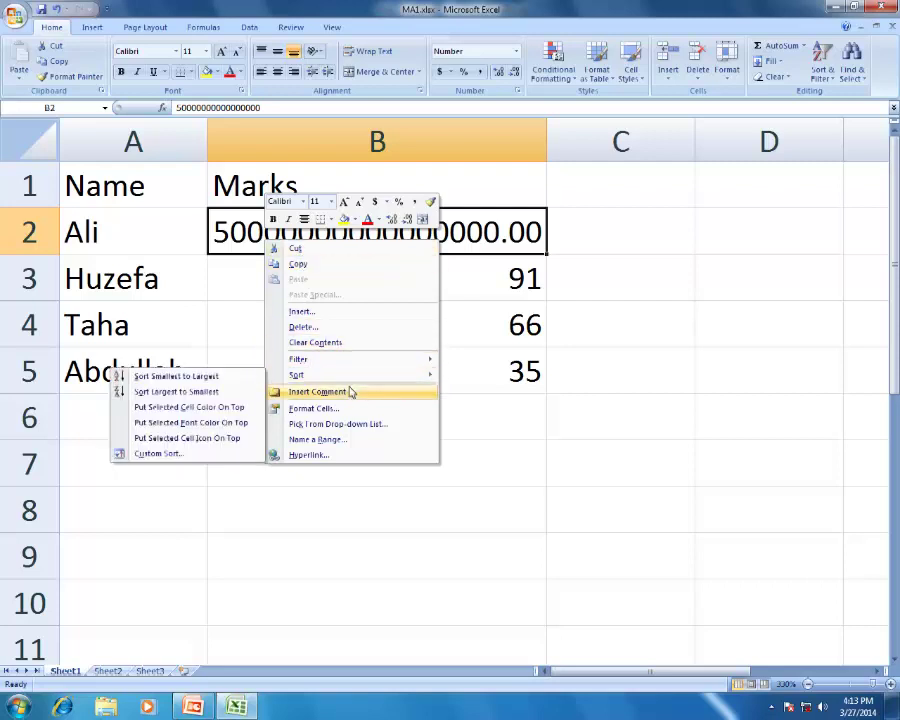
pyautogui.moveTo(352, 365)
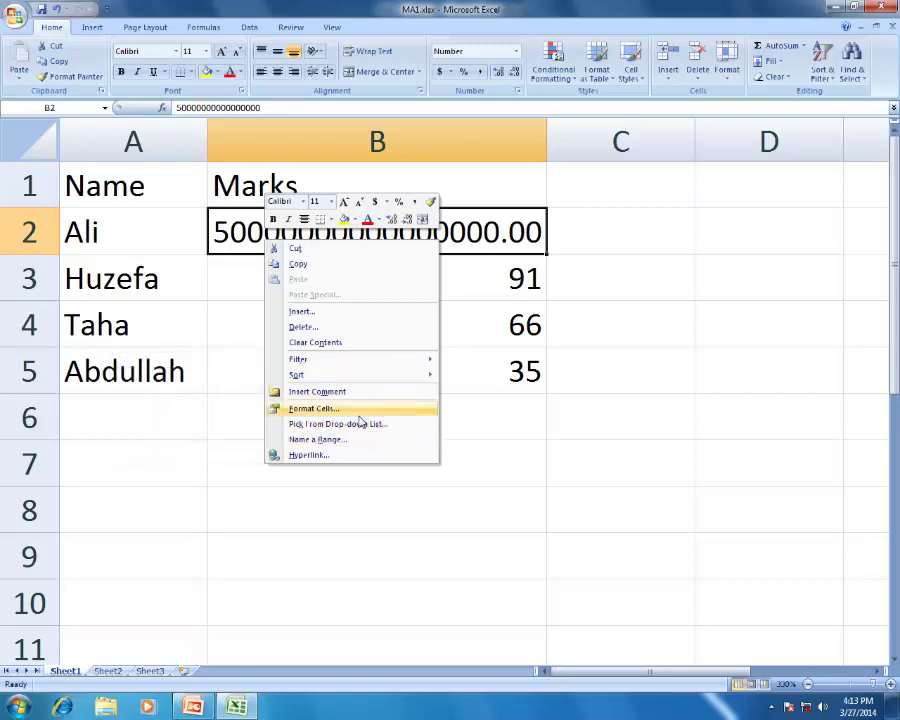
pyautogui.click(326, 407)
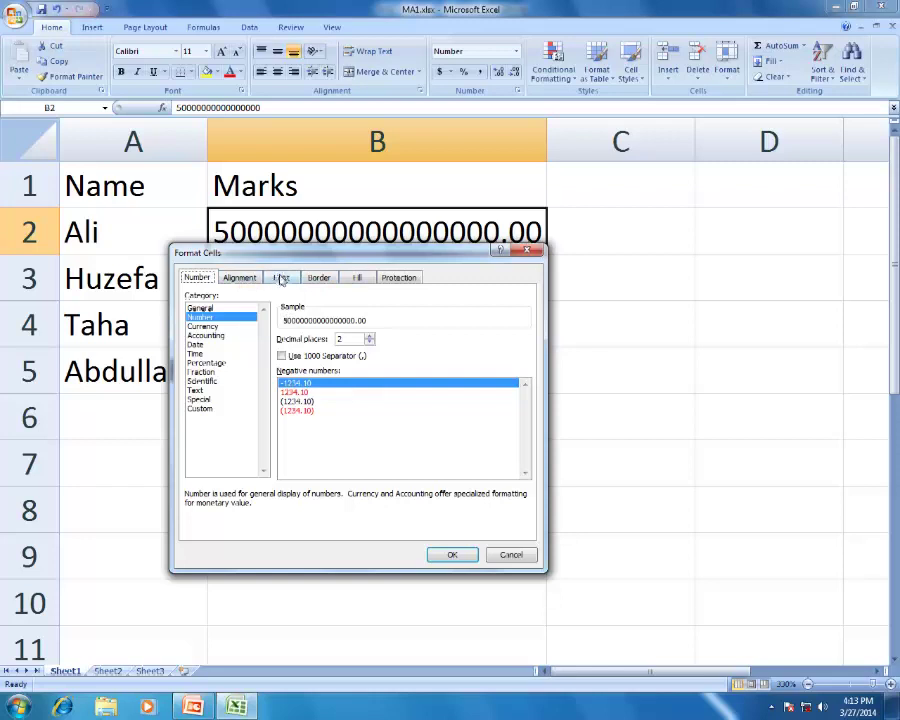
pyautogui.click(360, 279)
pyautogui.click(319, 279)
pyautogui.click(281, 279)
pyautogui.click(243, 281)
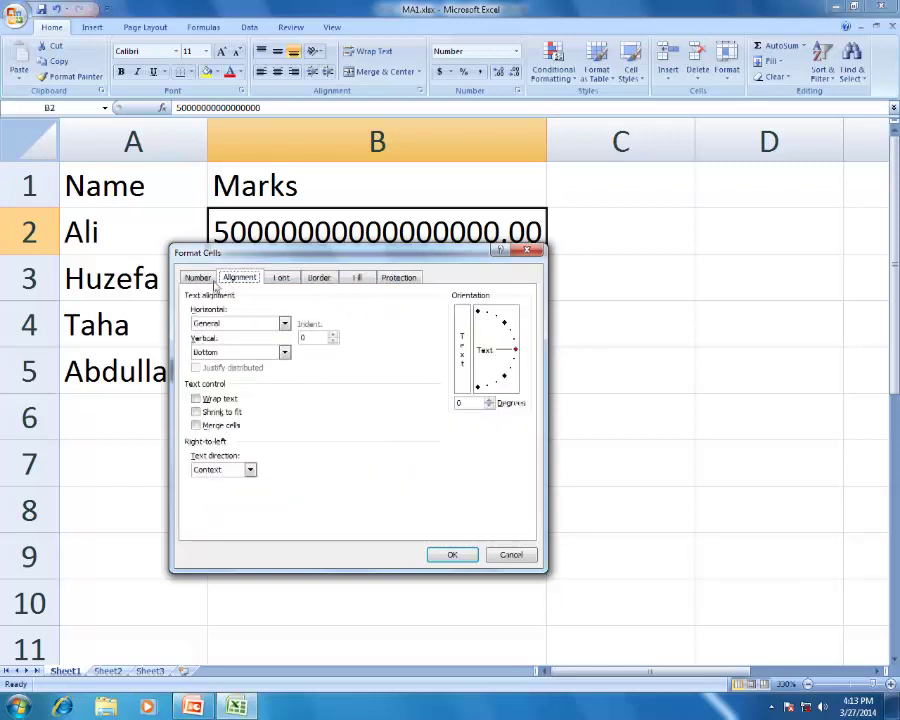
pyautogui.click(200, 280)
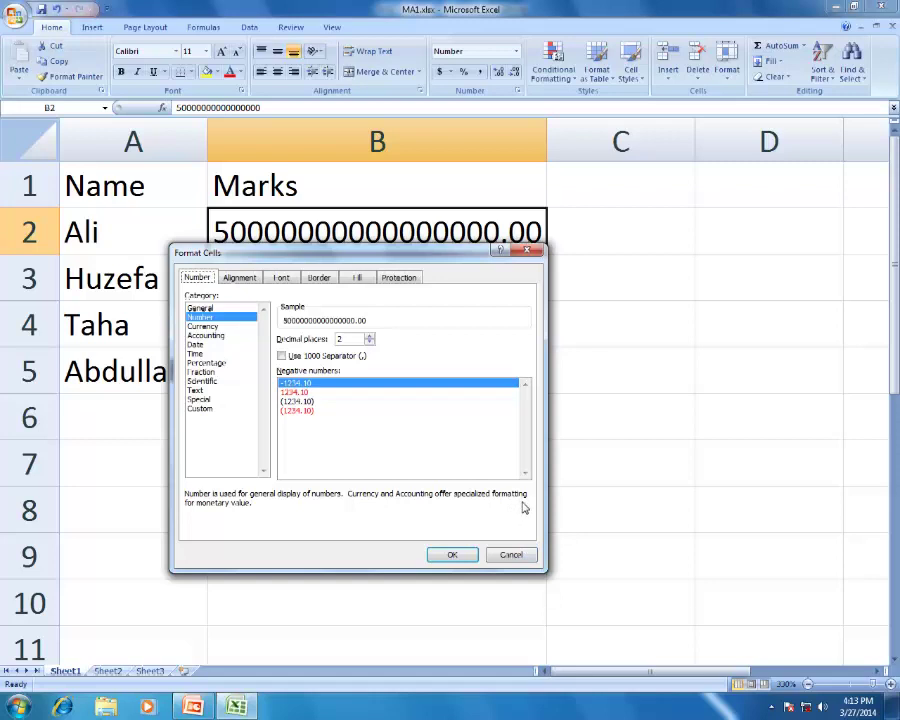
pyautogui.click(511, 554)
pyautogui.click(351, 290)
pyautogui.rightClick(351, 290)
pyautogui.rightClick(628, 311)
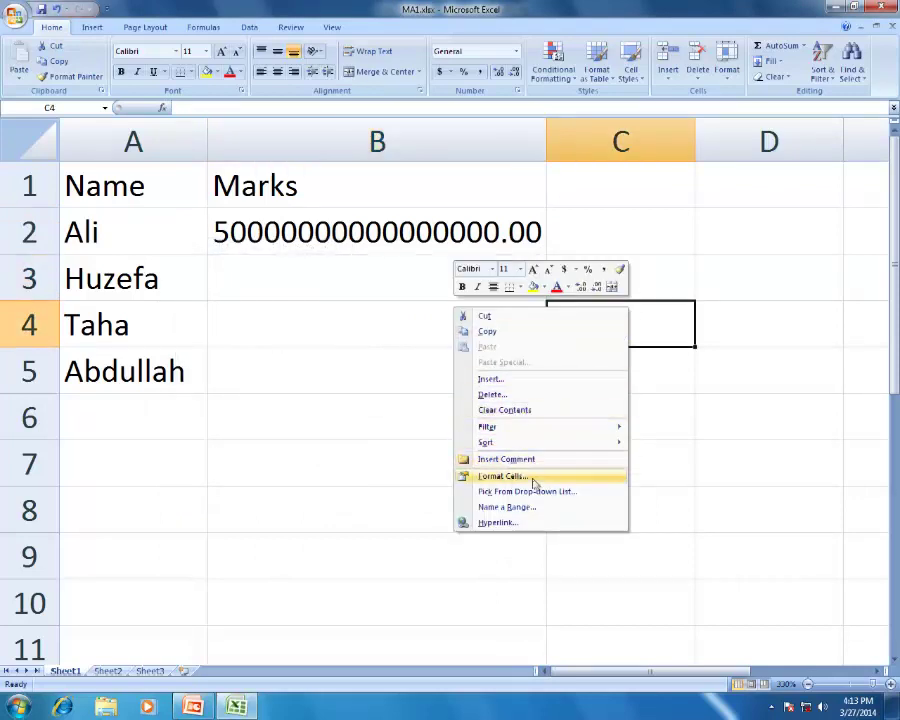
pyautogui.press('Escape')
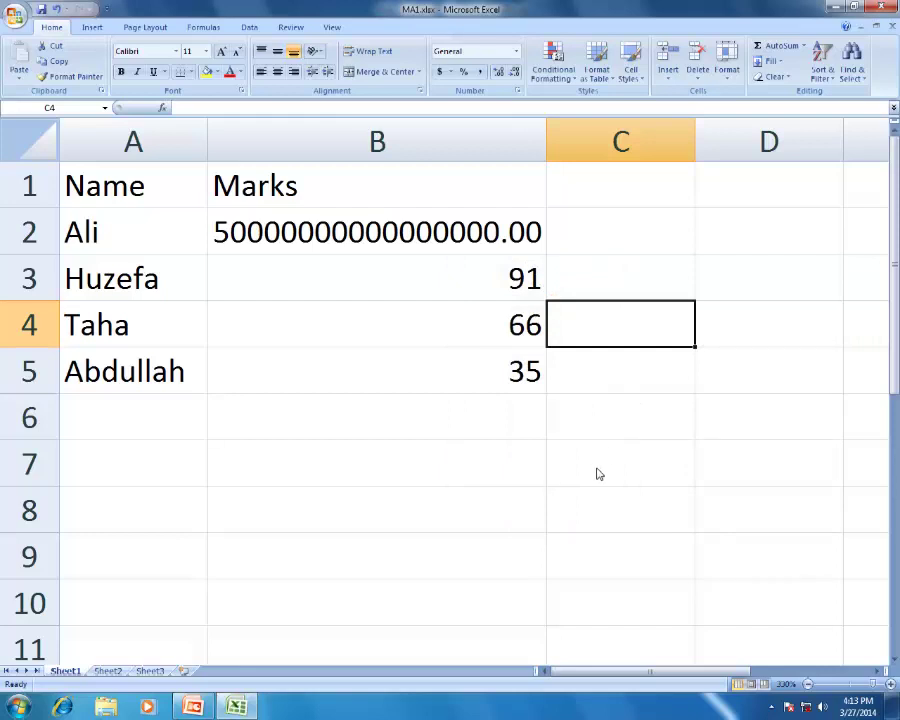
# - Replace the mark in cell B2 with 75
pyautogui.click(422, 240)
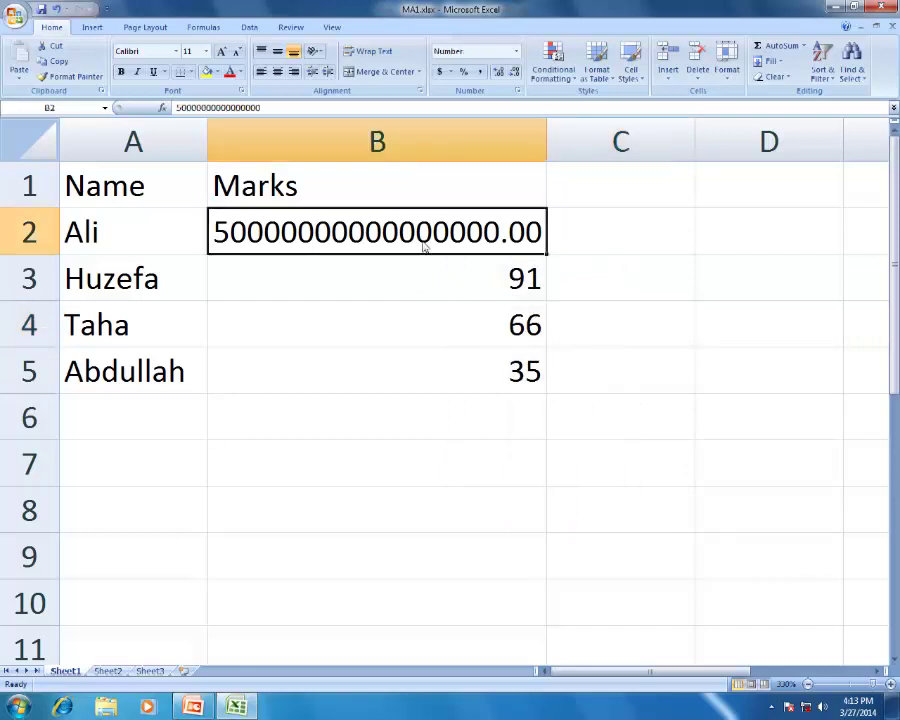
pyautogui.write('75')
pyautogui.click(444, 308)
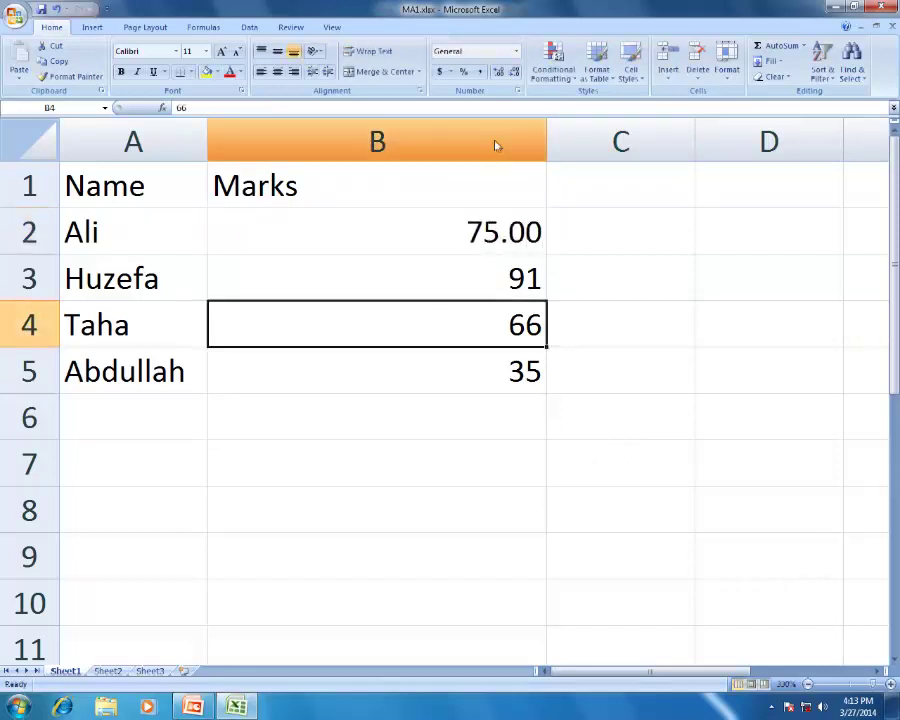
# - Set cell B2 to the General number format and narrow column B to about two-fifths of its width
pyautogui.click(502, 232)
pyautogui.click(516, 51)
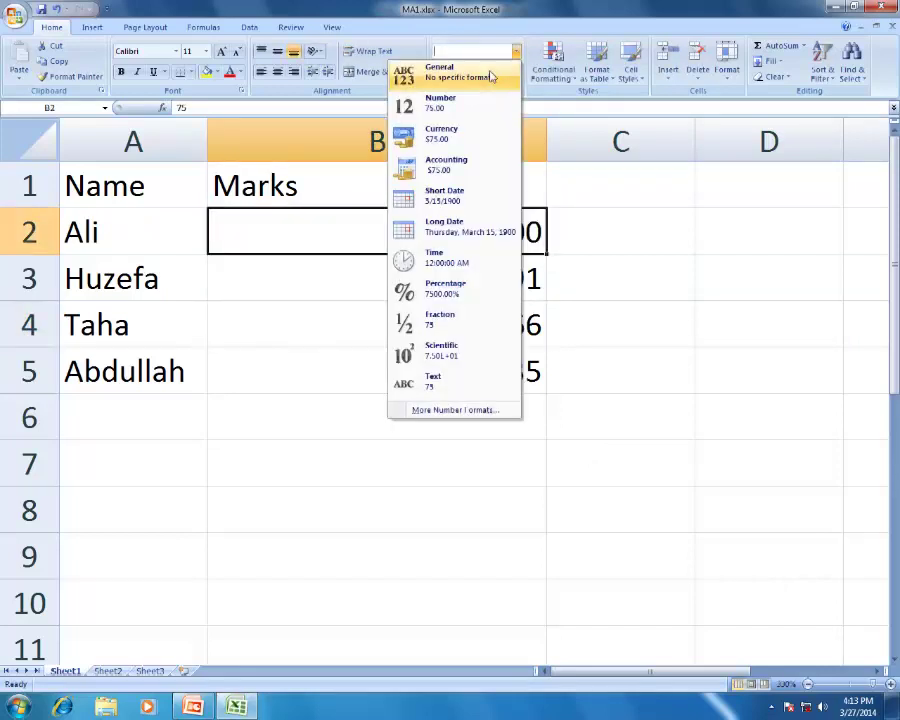
pyautogui.click(440, 72)
pyautogui.click(588, 205)
pyautogui.moveTo(547, 141); pyautogui.dragTo(344, 162)
pyautogui.click(310, 233)
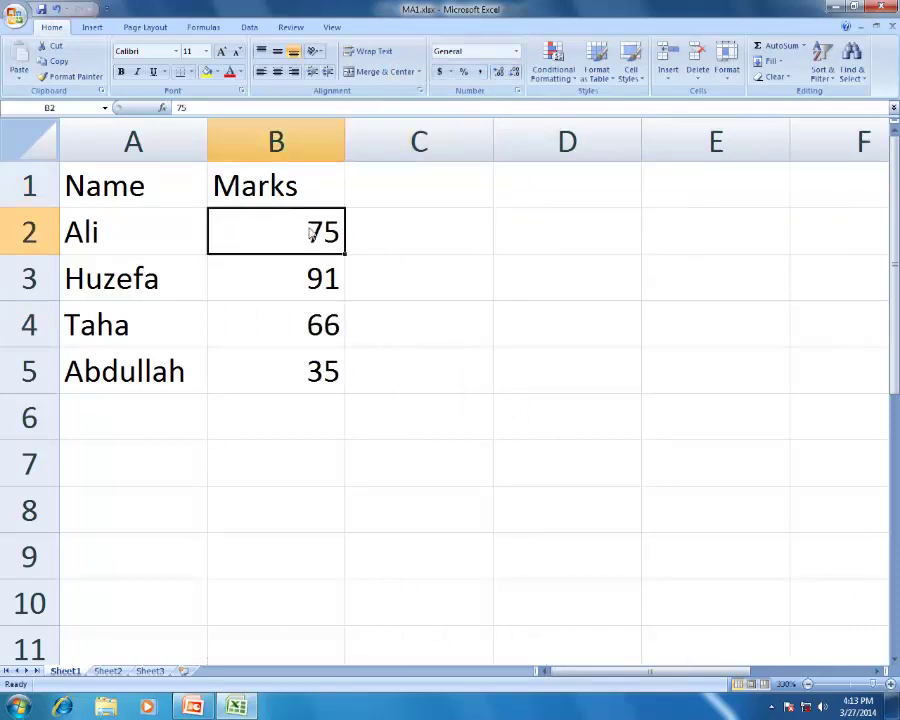
# - Apply All Borders to cell B2
pyautogui.click(191, 75)
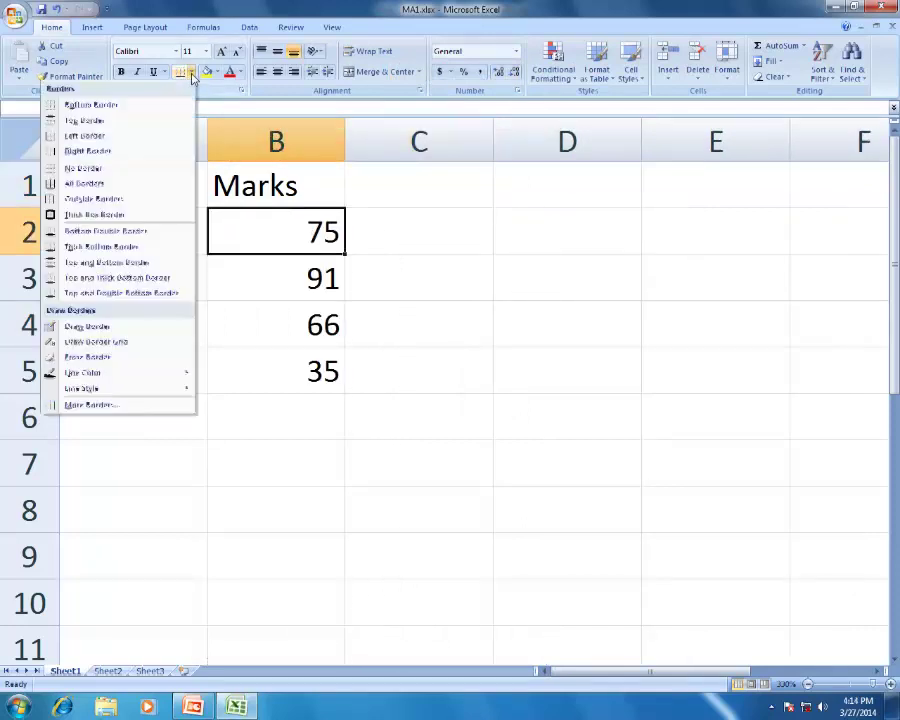
pyautogui.click(133, 186)
pyautogui.click(268, 295)
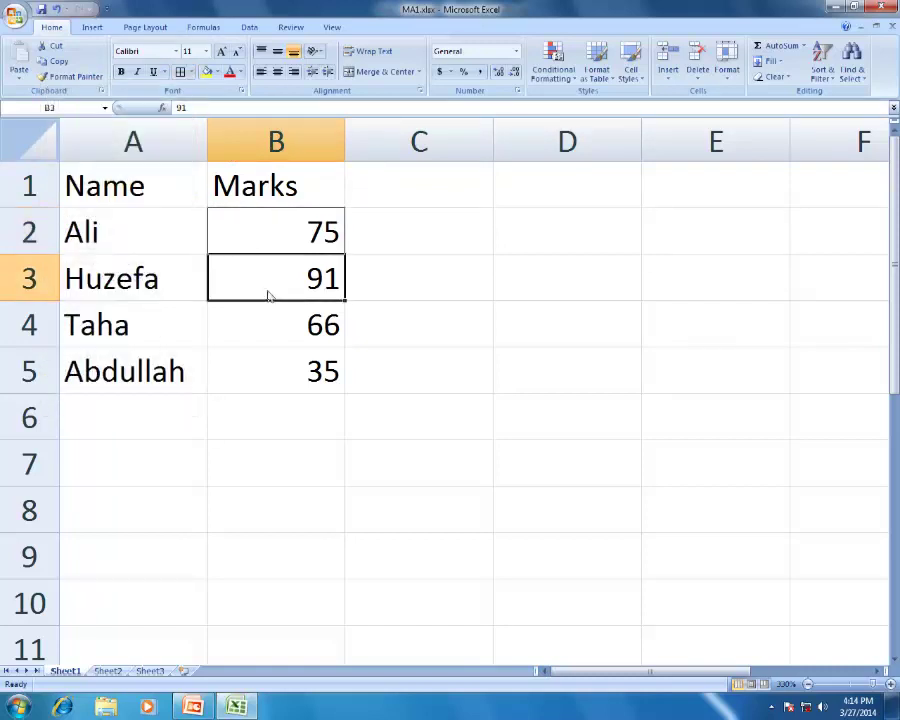
# - Try to give cell B2 a solid border by choosing a line style in the Format Cells border settings
pyautogui.click(265, 241)
pyautogui.rightClick(281, 234)
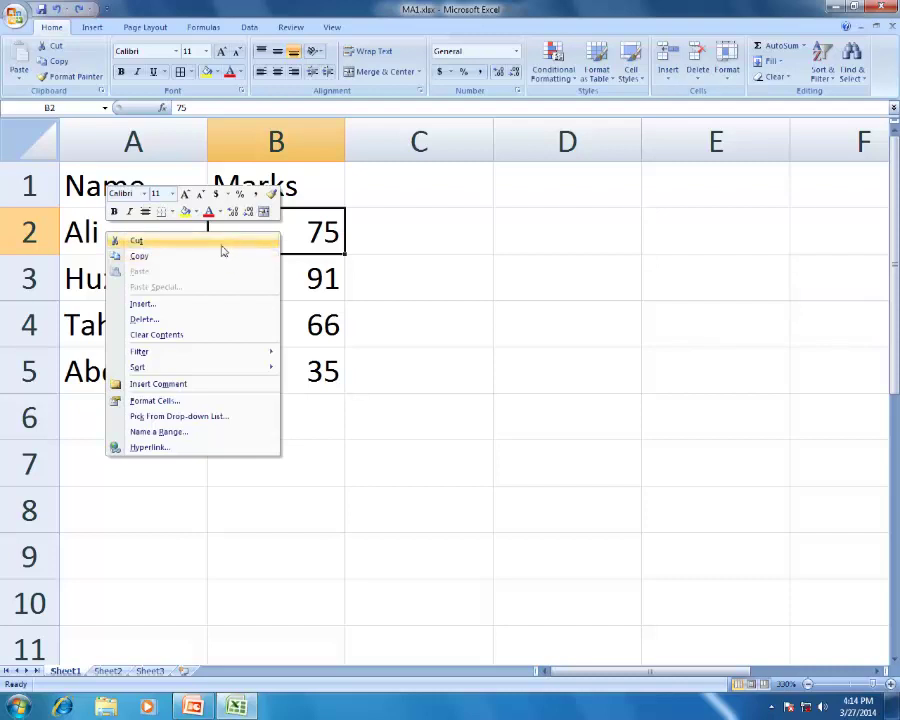
pyautogui.click(245, 402)
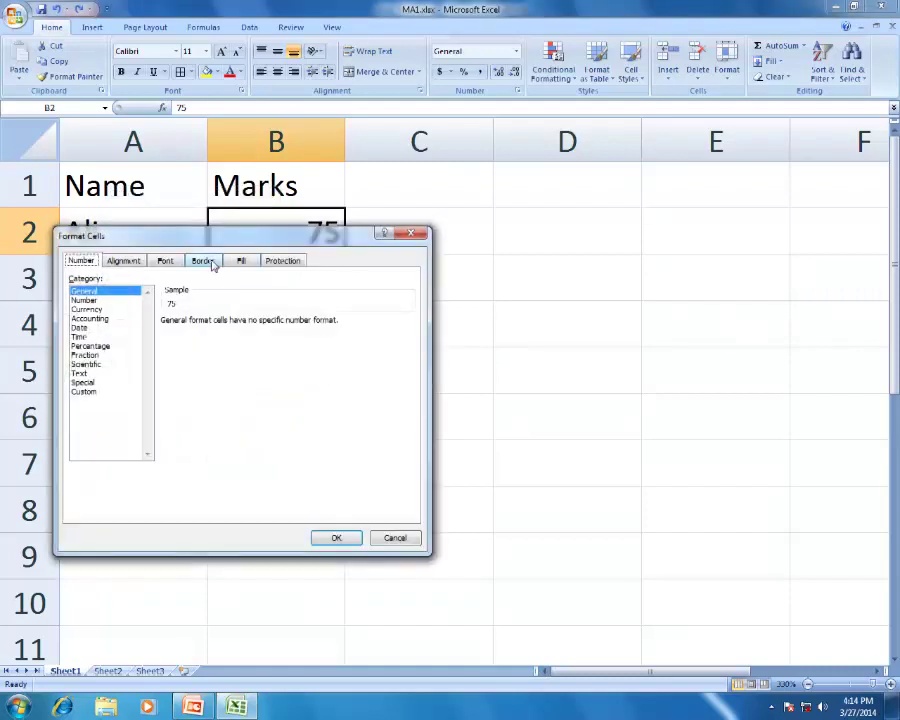
pyautogui.click(203, 261)
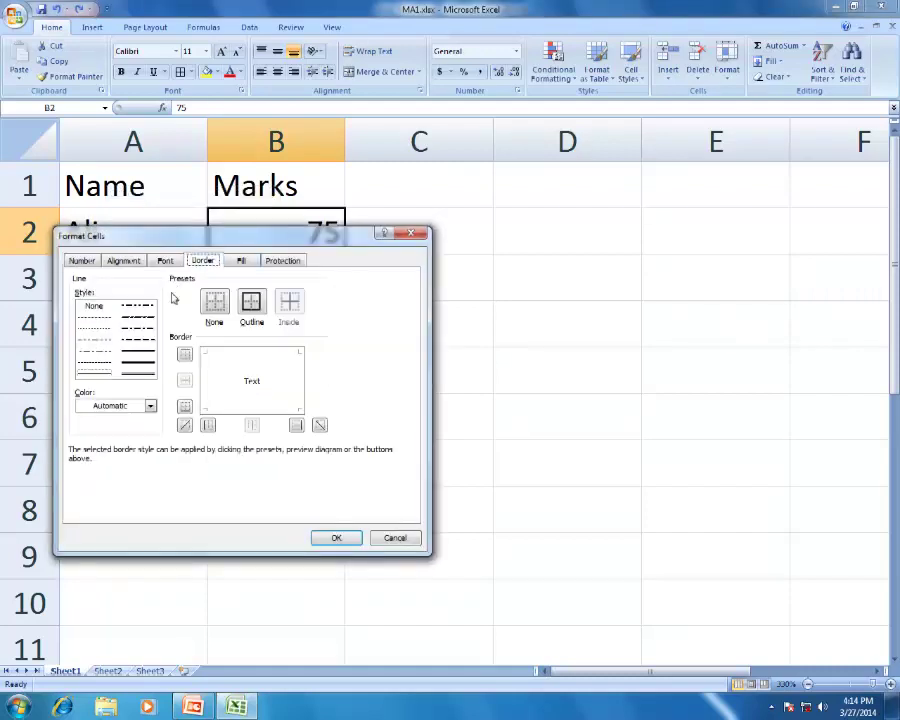
pyautogui.click(96, 340)
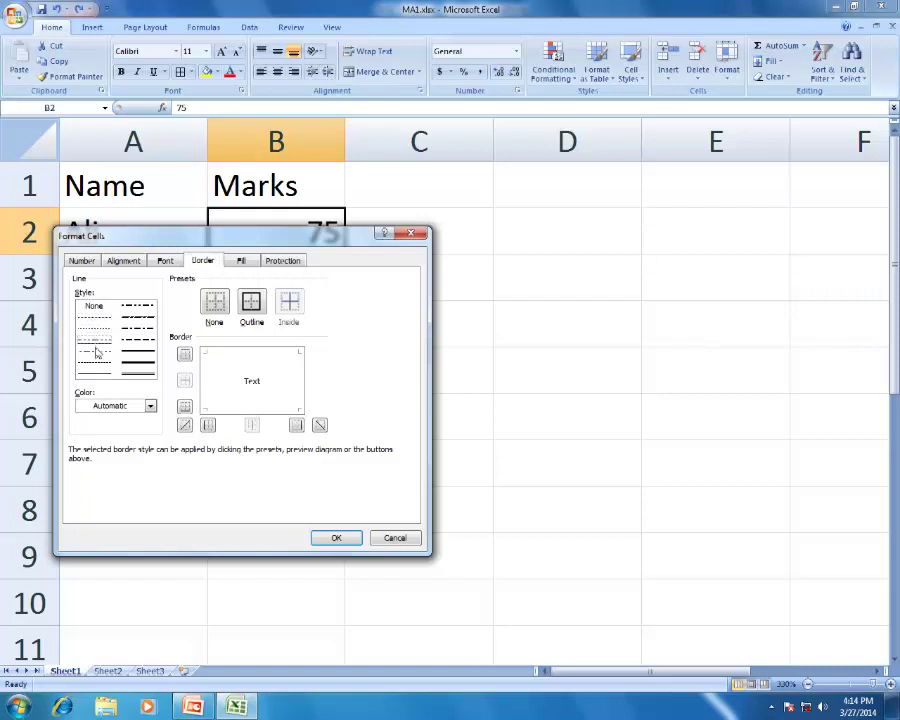
pyautogui.click(140, 340)
pyautogui.click(147, 357)
pyautogui.click(340, 536)
pyautogui.click(303, 360)
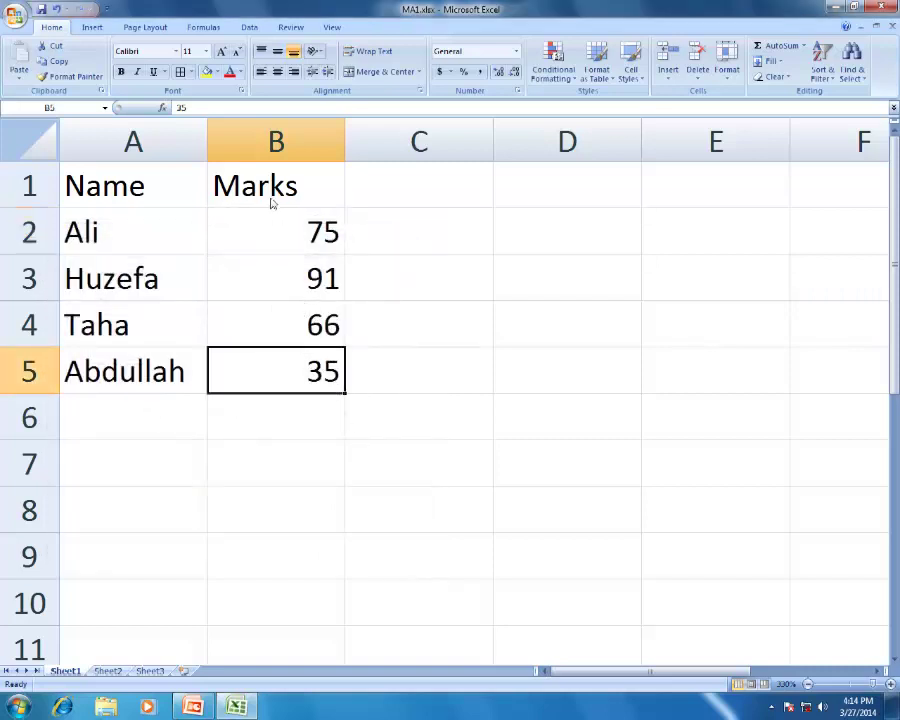
# - Trace border lines along the edges of cell B2 with Draw Border Grid
pyautogui.click(290, 250)
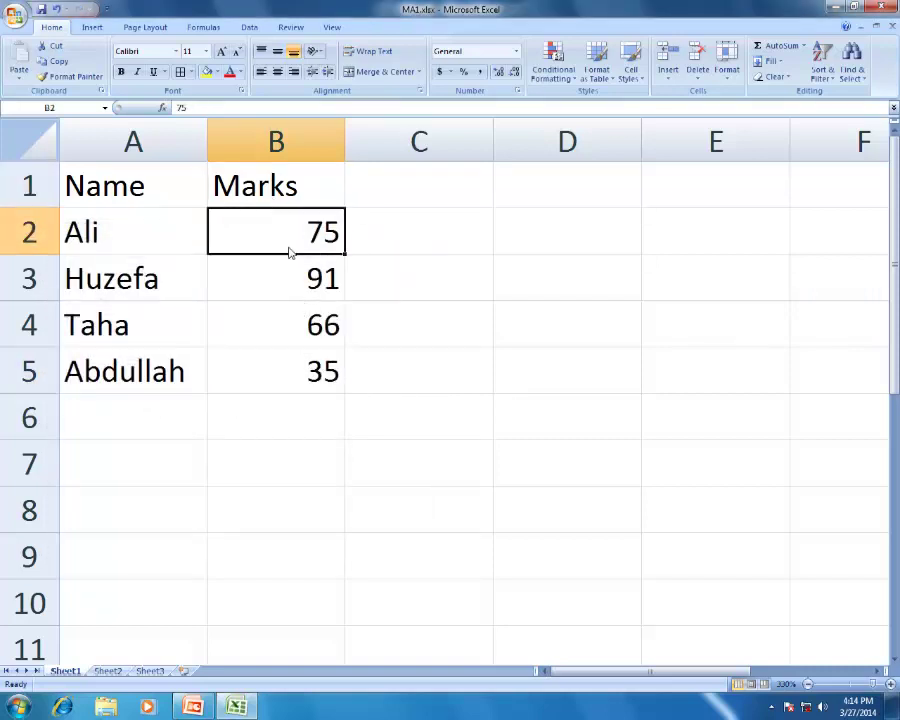
pyautogui.click(190, 72)
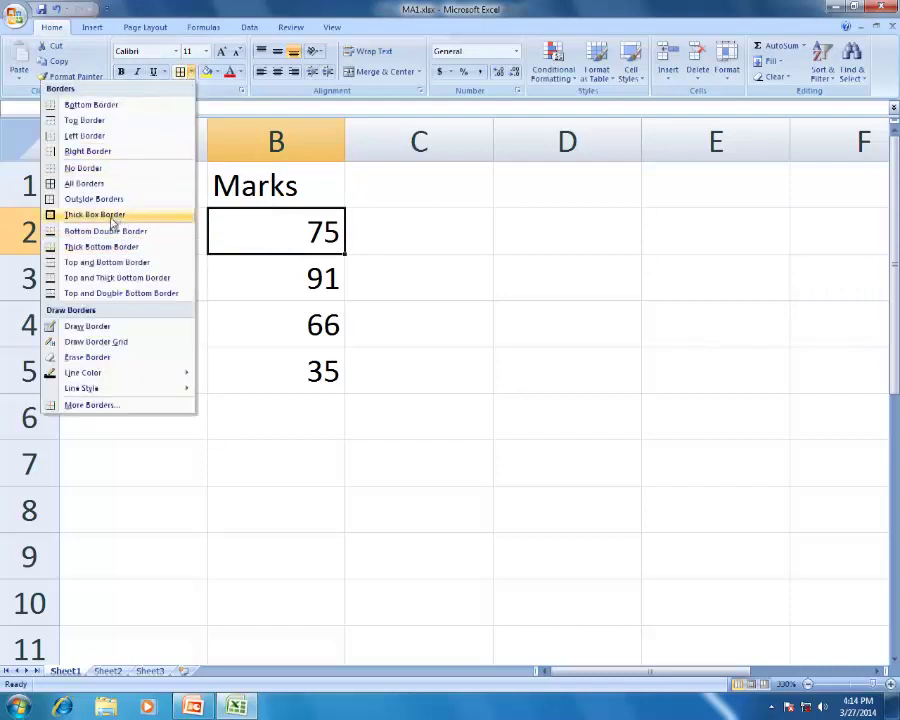
pyautogui.click(108, 341)
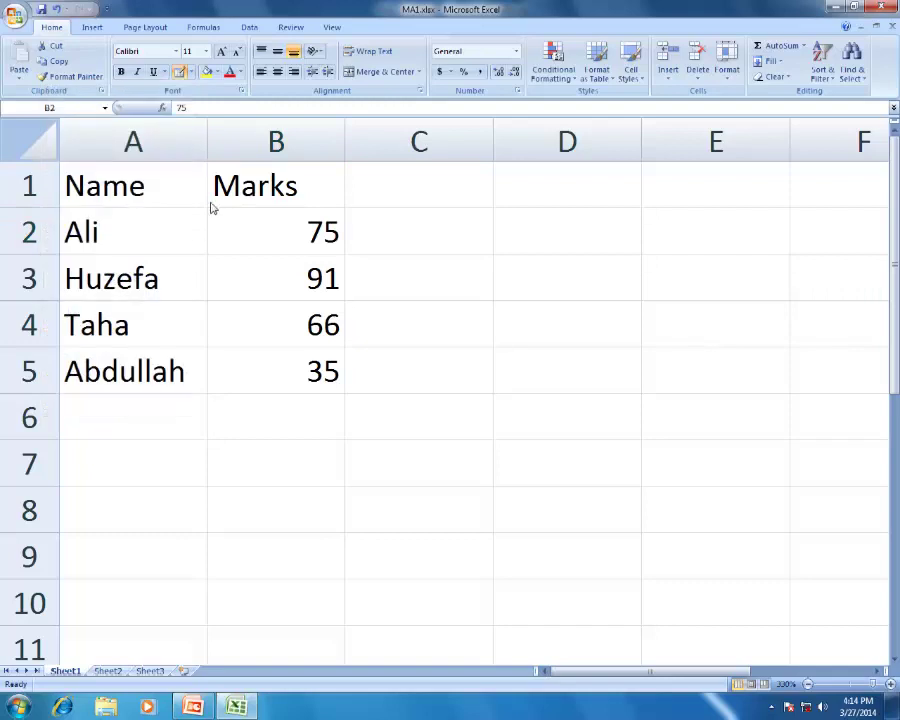
pyautogui.click(208, 244)
pyautogui.moveTo(222, 258); pyautogui.dragTo(341, 245)
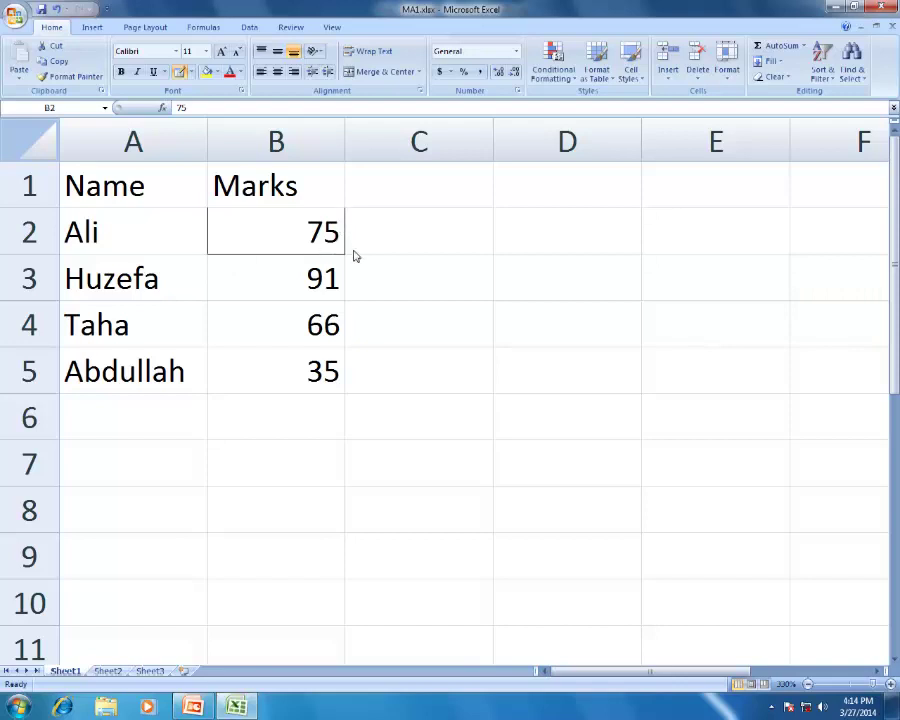
pyautogui.moveTo(227, 205); pyautogui.dragTo(294, 204)
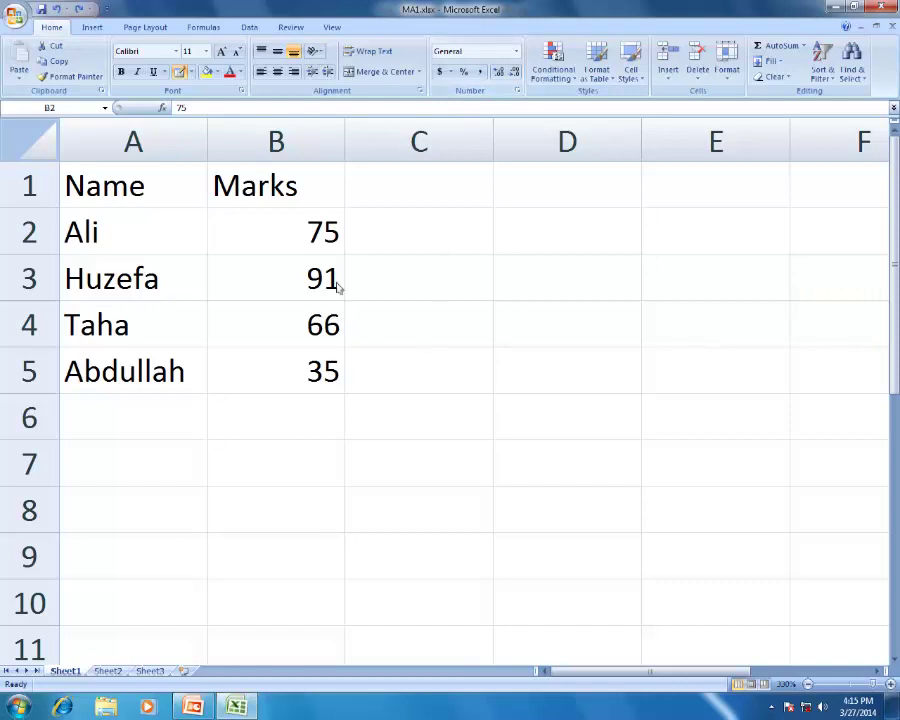
# - Apply the Number format to the marks in cells B2 to B5
pyautogui.click(316, 234)
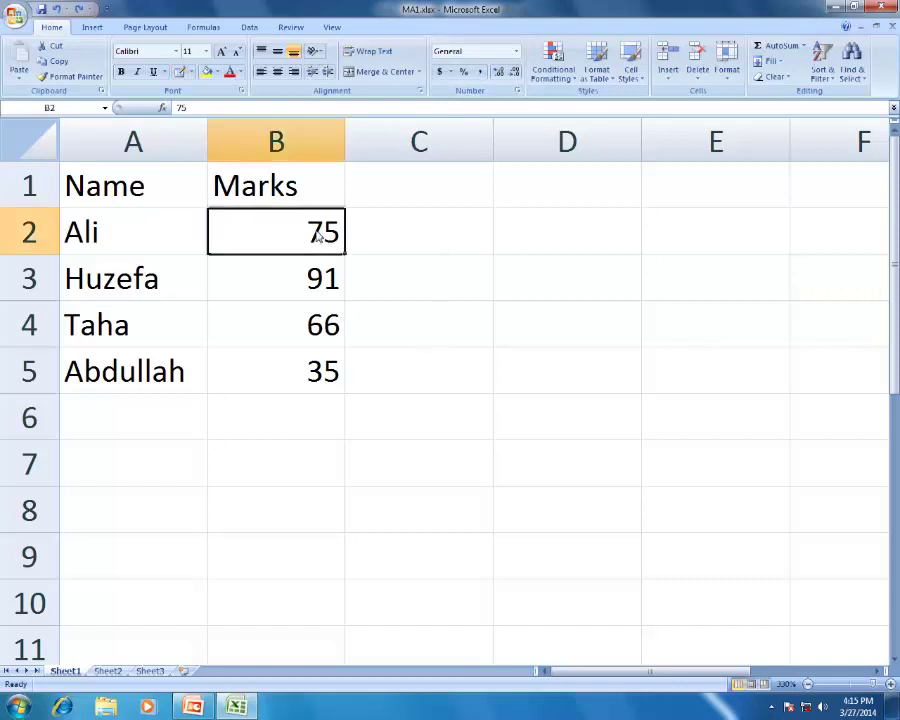
pyautogui.press('Right')
pyautogui.click(303, 238)
pyautogui.moveTo(303, 238); pyautogui.dragTo(341, 376)
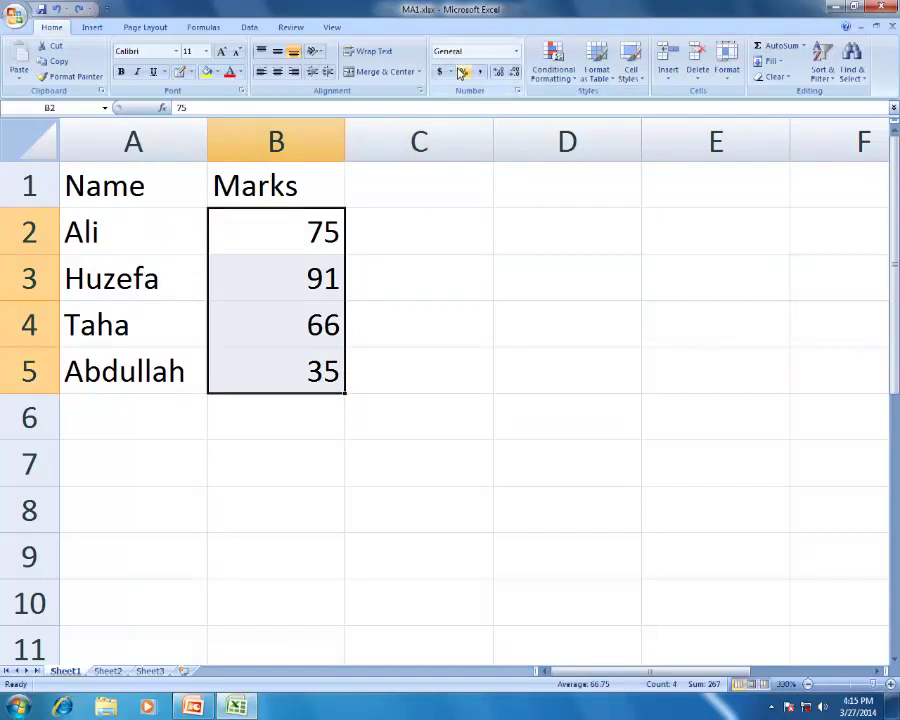
pyautogui.click(515, 55)
pyautogui.click(473, 108)
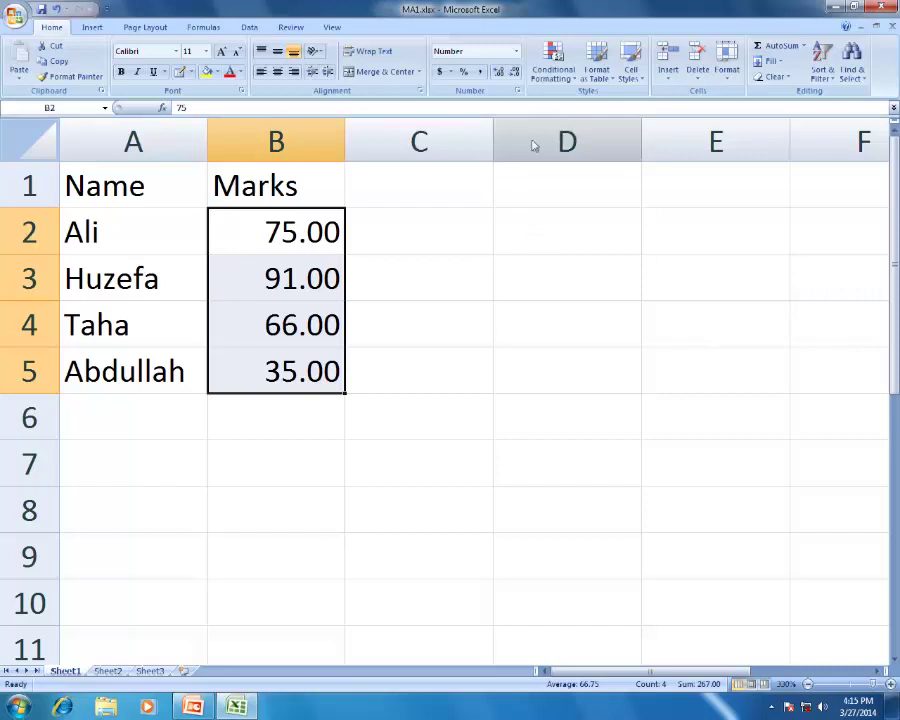
# - Replace the mark in cell B2 with 10000
pyautogui.click(296, 231)
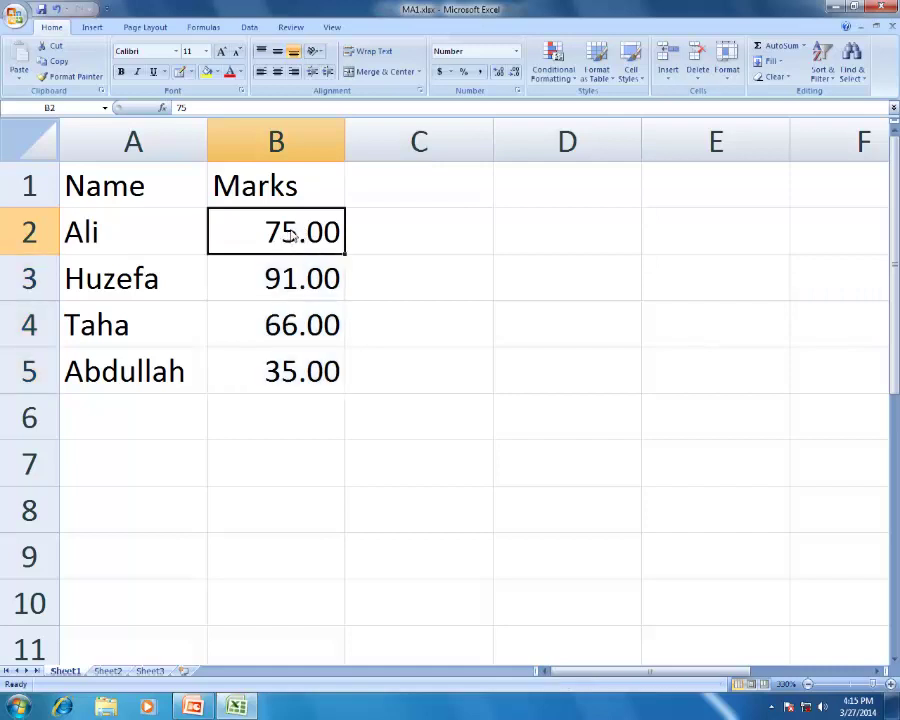
pyautogui.write('100')
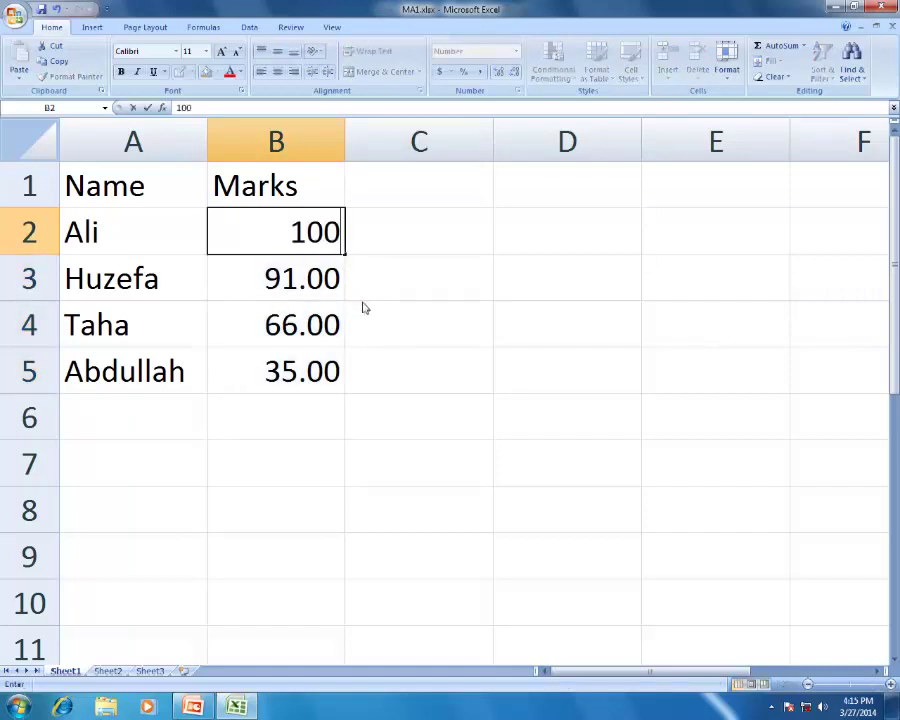
pyautogui.write('00')
pyautogui.moveTo(368, 312); pyautogui.dragTo(390, 296)
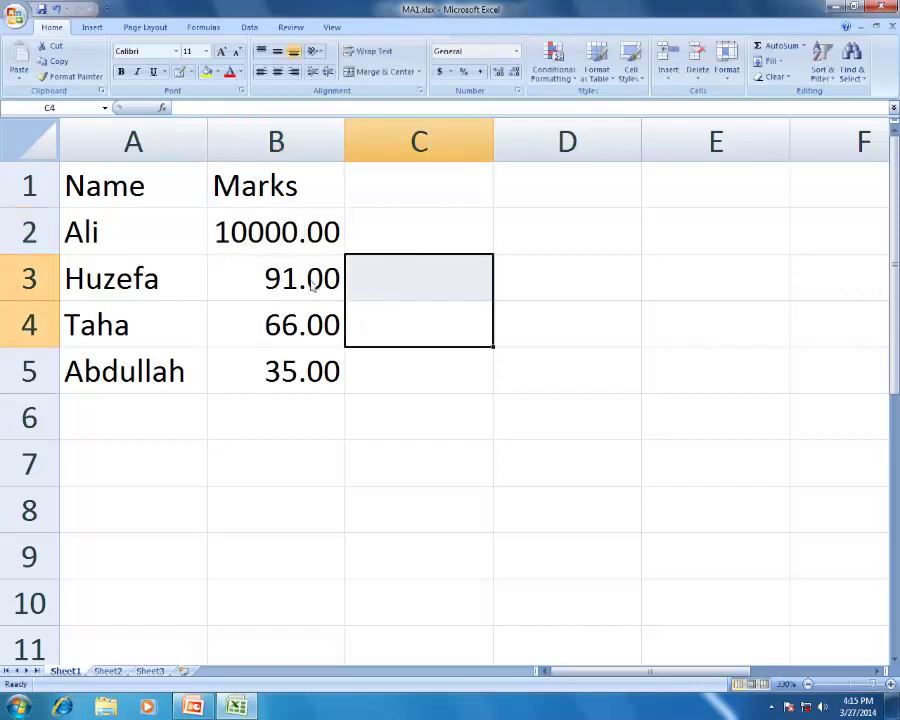
# - Apply the Comma Style to cell B2 and widen column B to fit the number
pyautogui.click(316, 240)
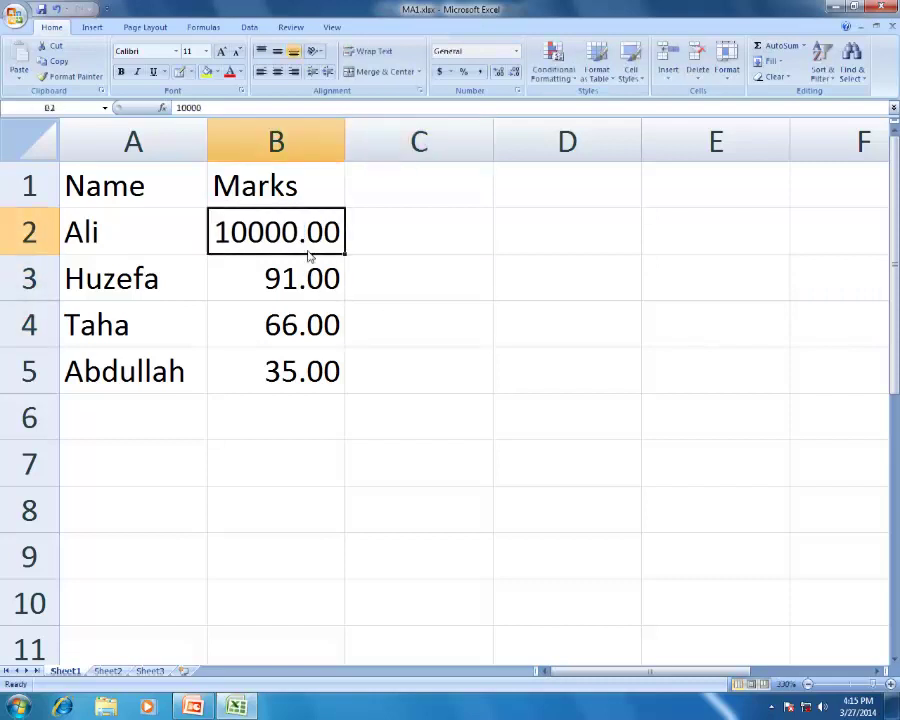
pyautogui.click(481, 73)
pyautogui.moveTo(346, 143); pyautogui.dragTo(388, 147)
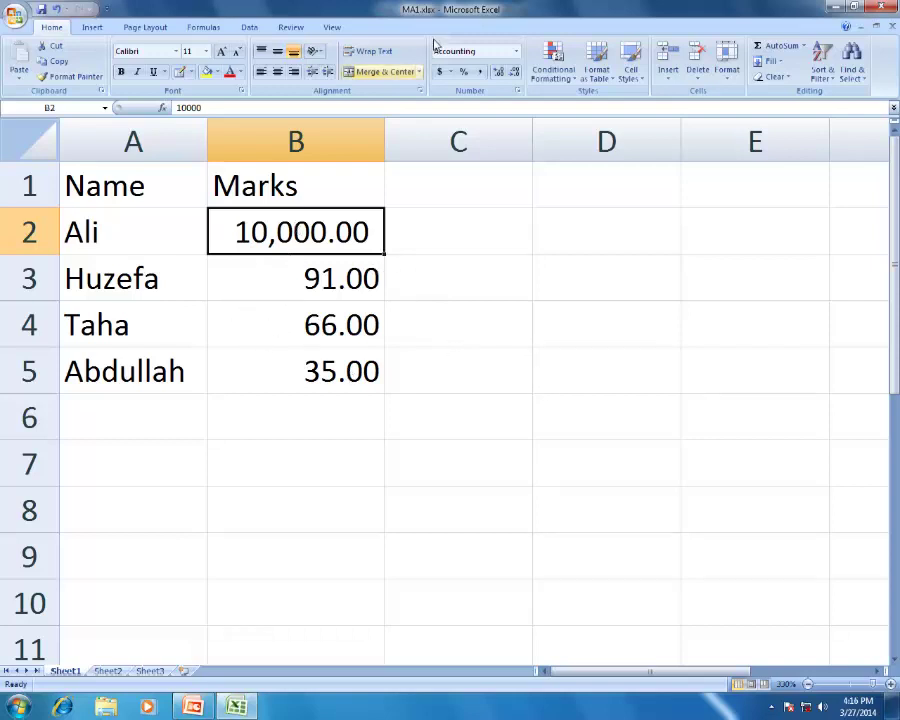
# - Format cell B2 as Currency and switch it to Accounting, widening column B to fit the value
pyautogui.click(516, 50)
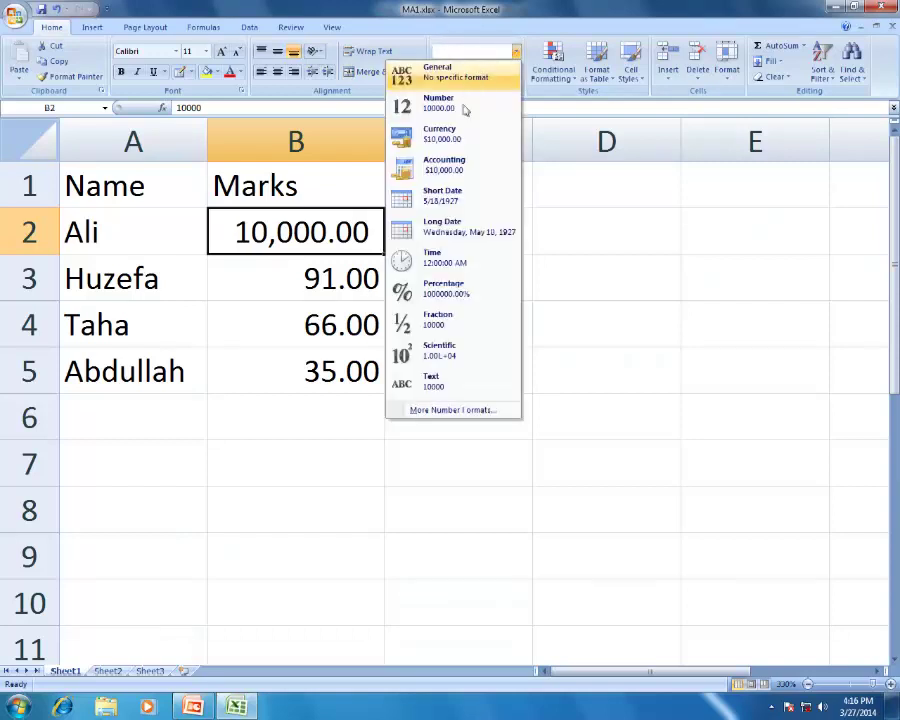
pyautogui.click(456, 140)
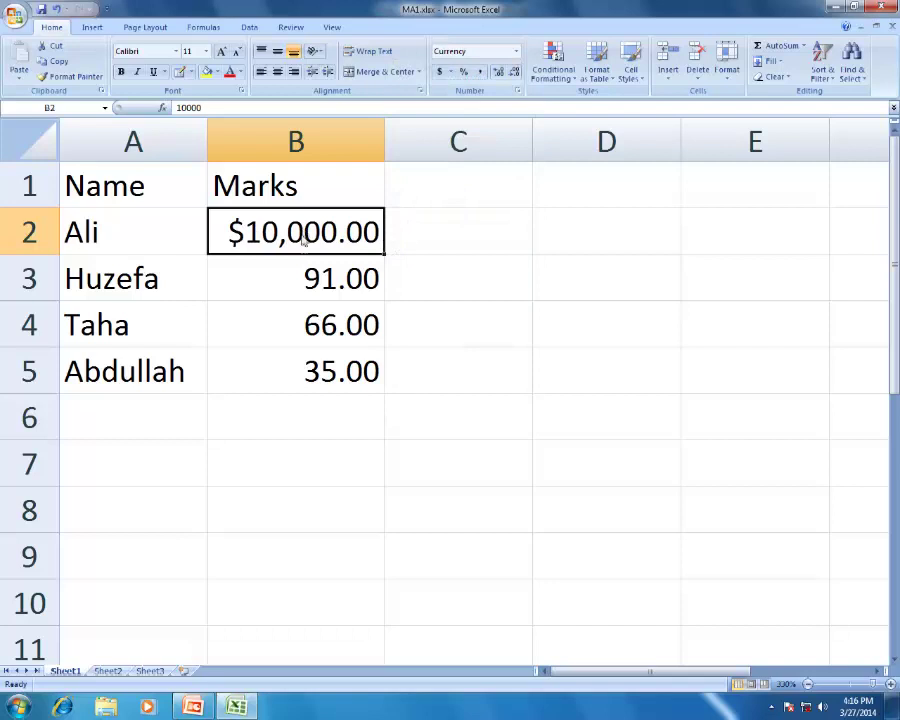
pyautogui.click(516, 50)
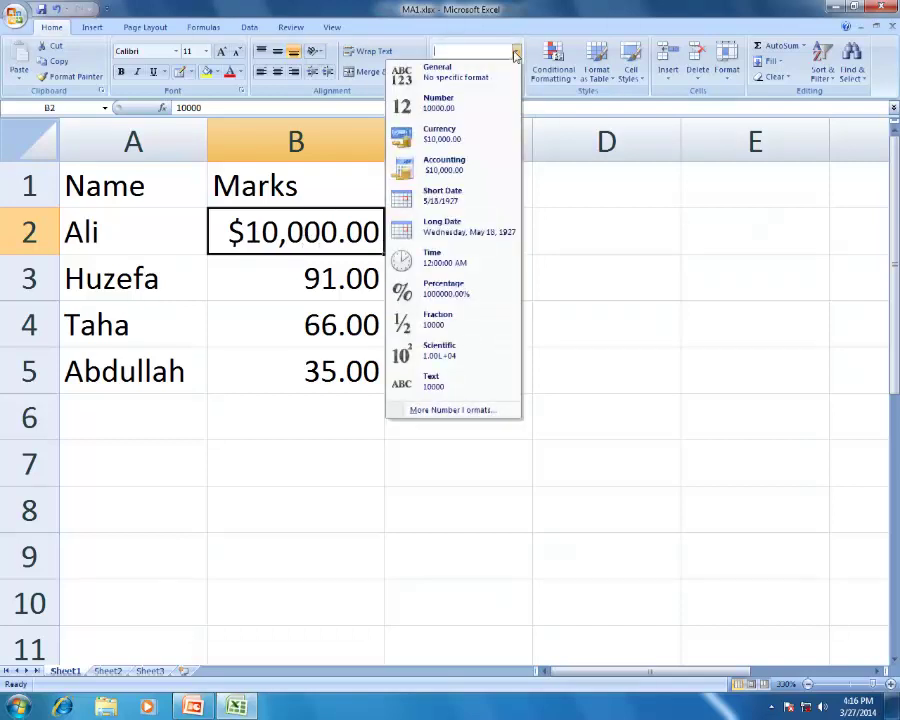
pyautogui.click(455, 172)
pyautogui.moveTo(383, 143); pyautogui.dragTo(430, 143)
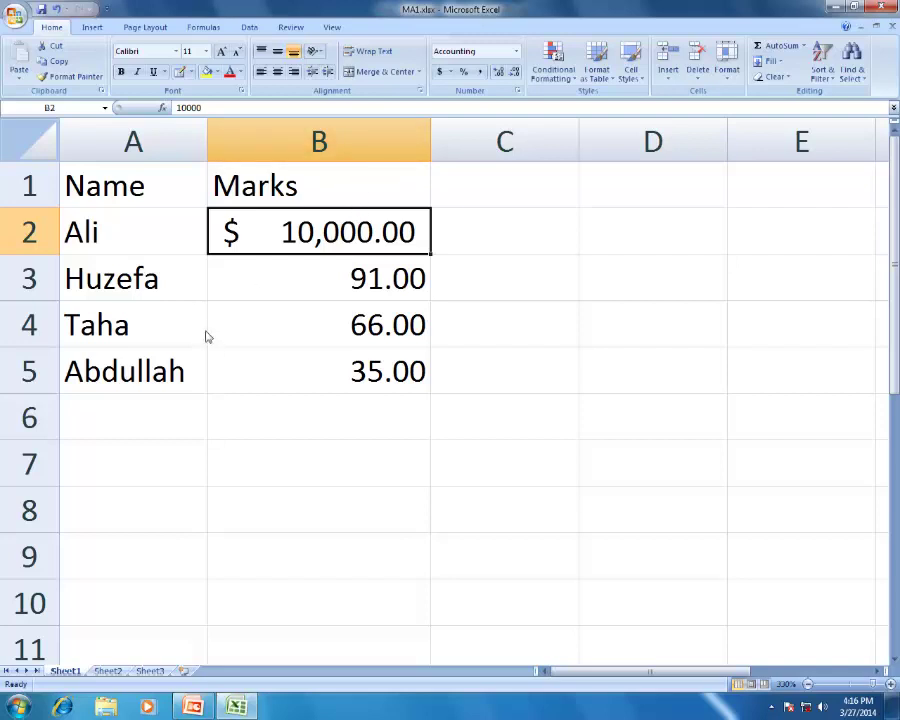
# - Replace the mark in cell B5 with -50000
pyautogui.click(404, 426)
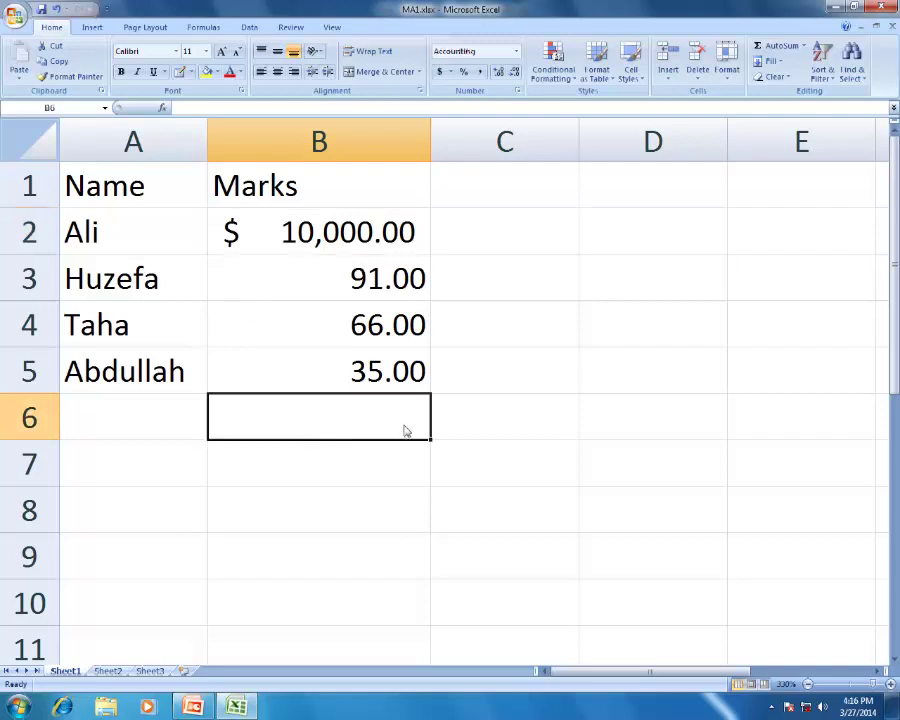
pyautogui.click(381, 370)
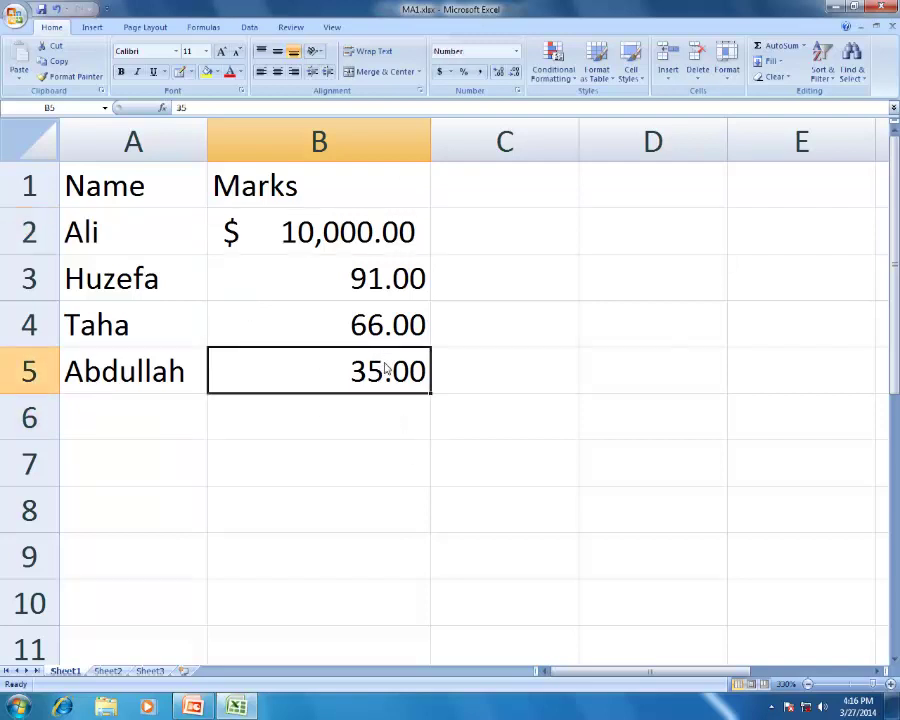
pyautogui.write('-50000')
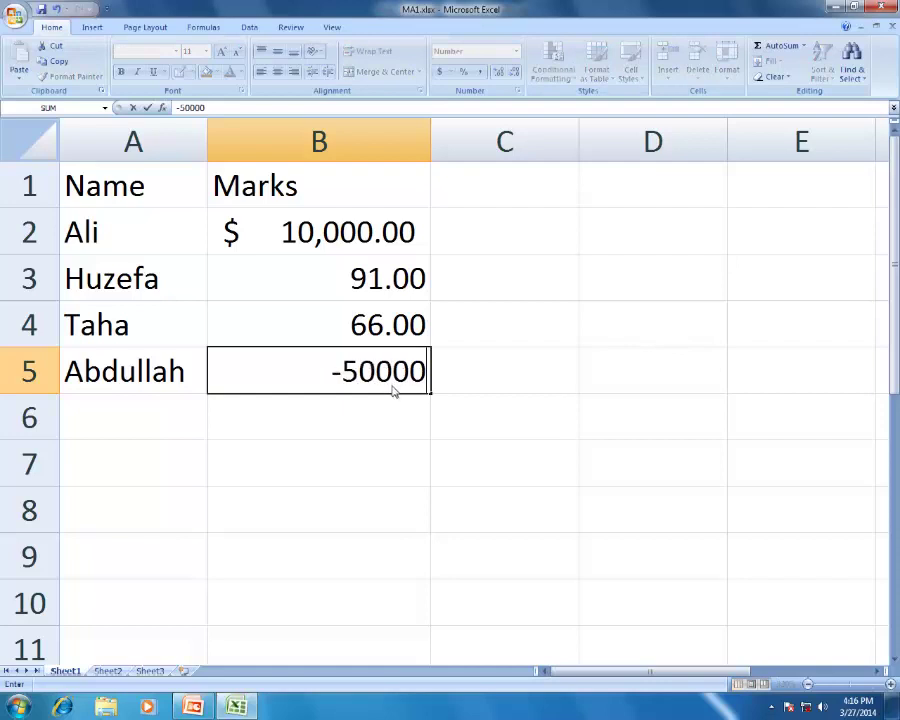
pyautogui.click(504, 391)
pyautogui.click(420, 382)
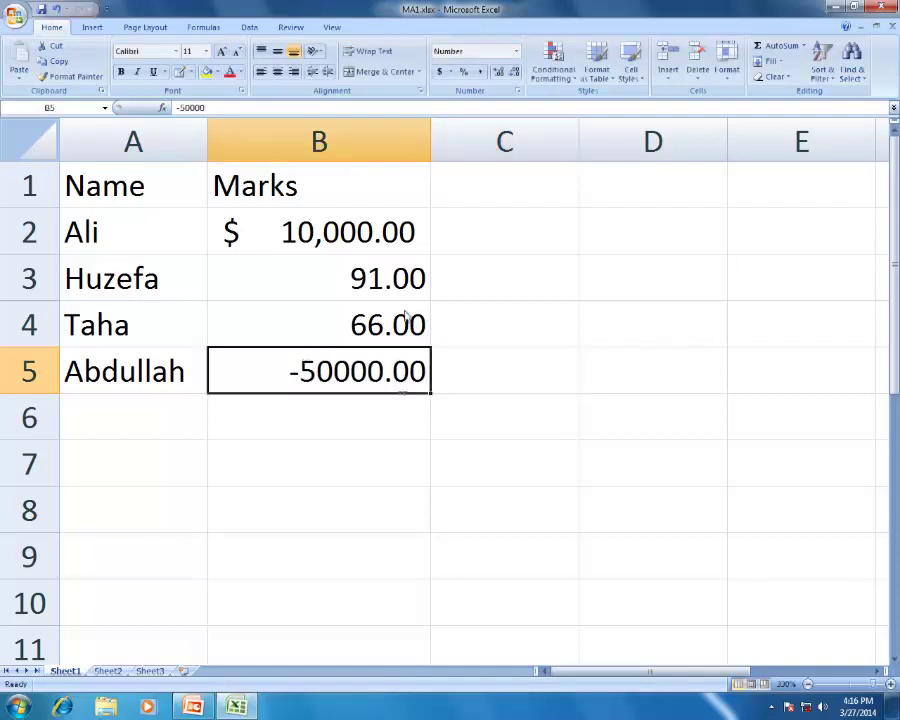
# - Compare the Accounting and Number formats on cell B5 and finish with the Comma Style
pyautogui.click(516, 50)
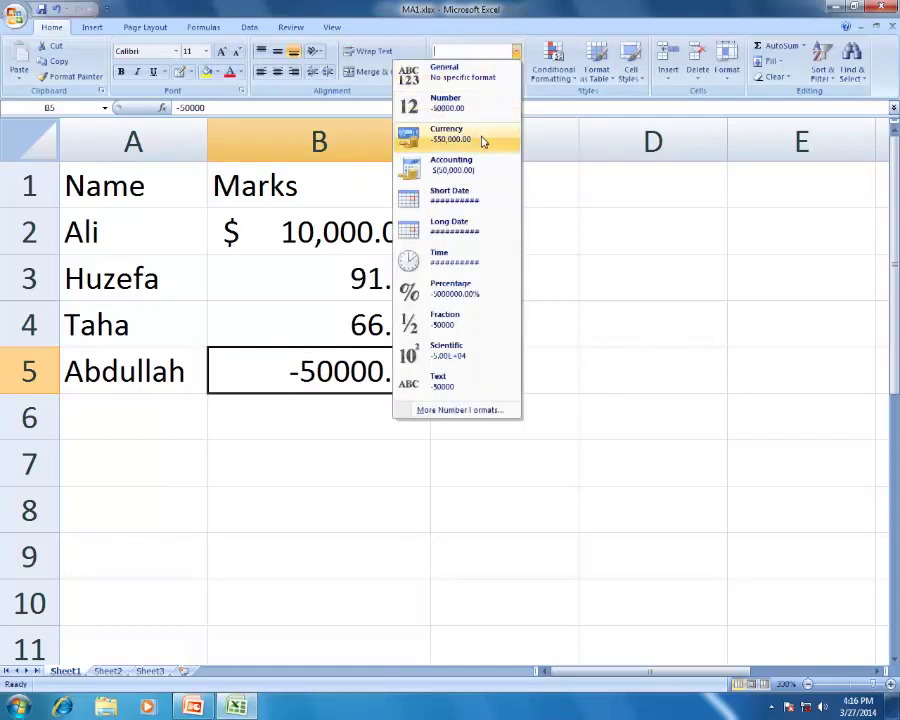
pyautogui.click(480, 167)
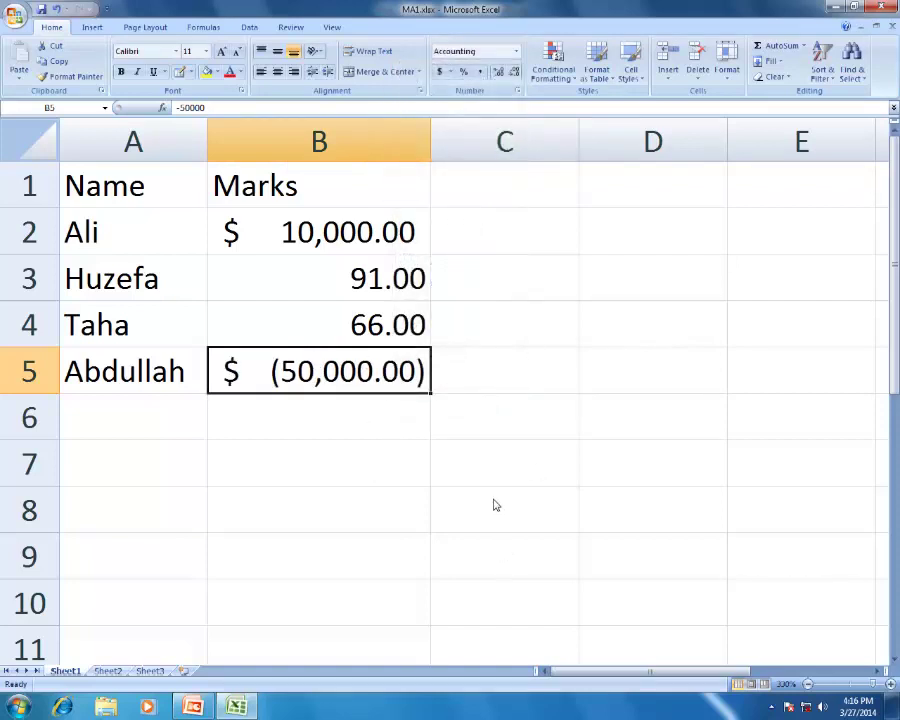
pyautogui.click(516, 50)
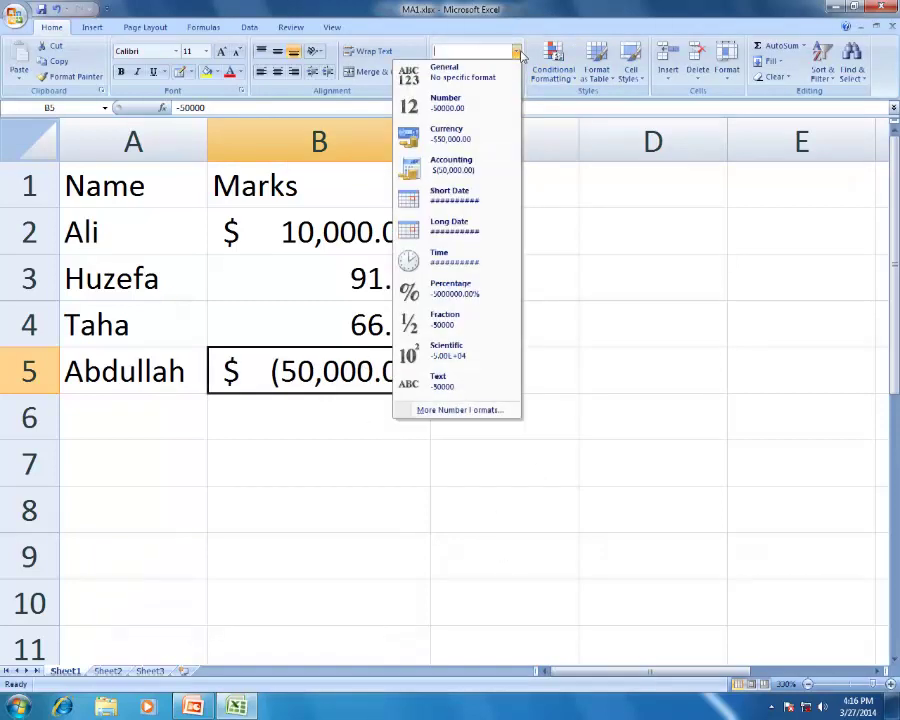
pyautogui.click(486, 108)
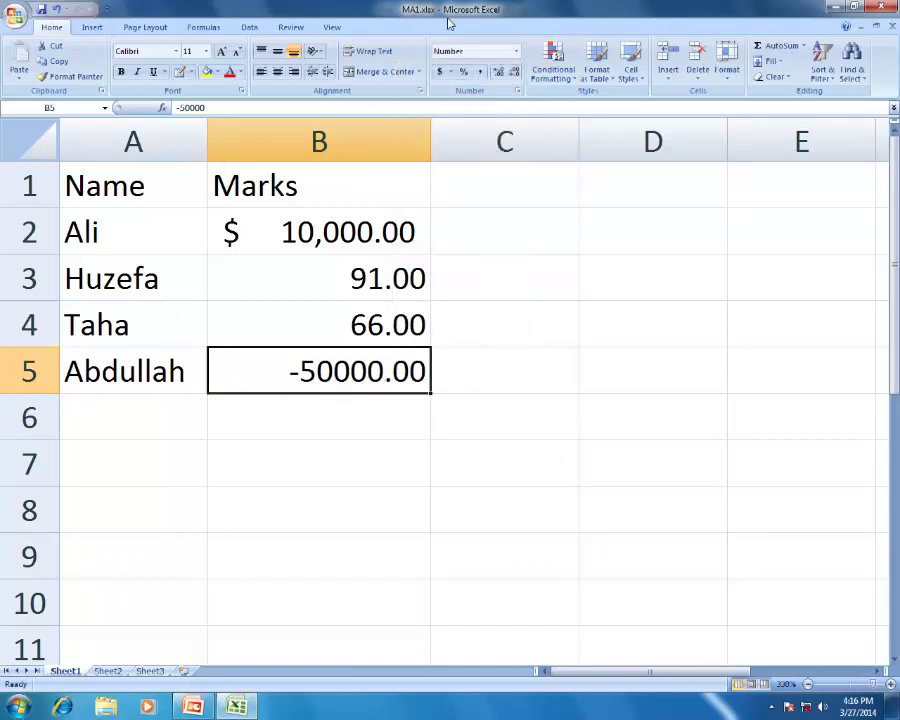
pyautogui.click(479, 71)
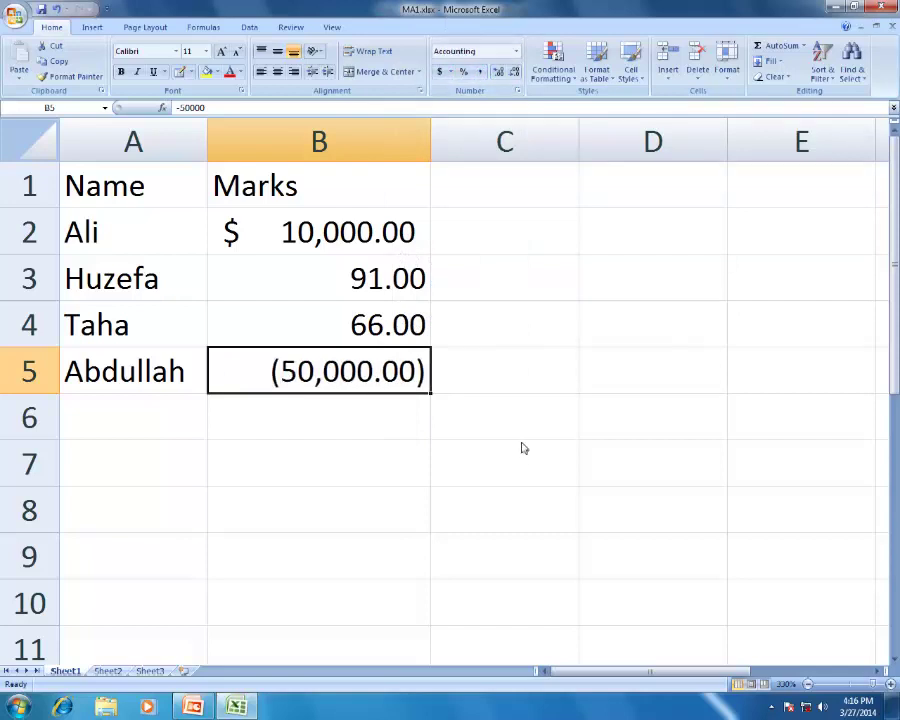
# - Format cell B5 as Currency with no symbol and negative numbers shown in red with parentheses
pyautogui.rightClick(328, 388)
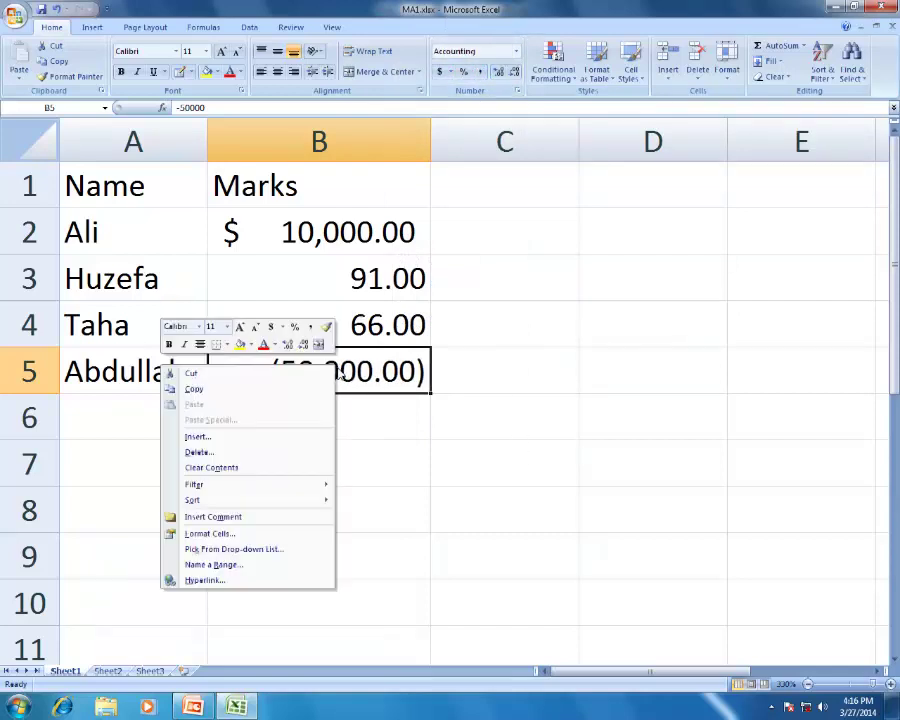
pyautogui.click(286, 535)
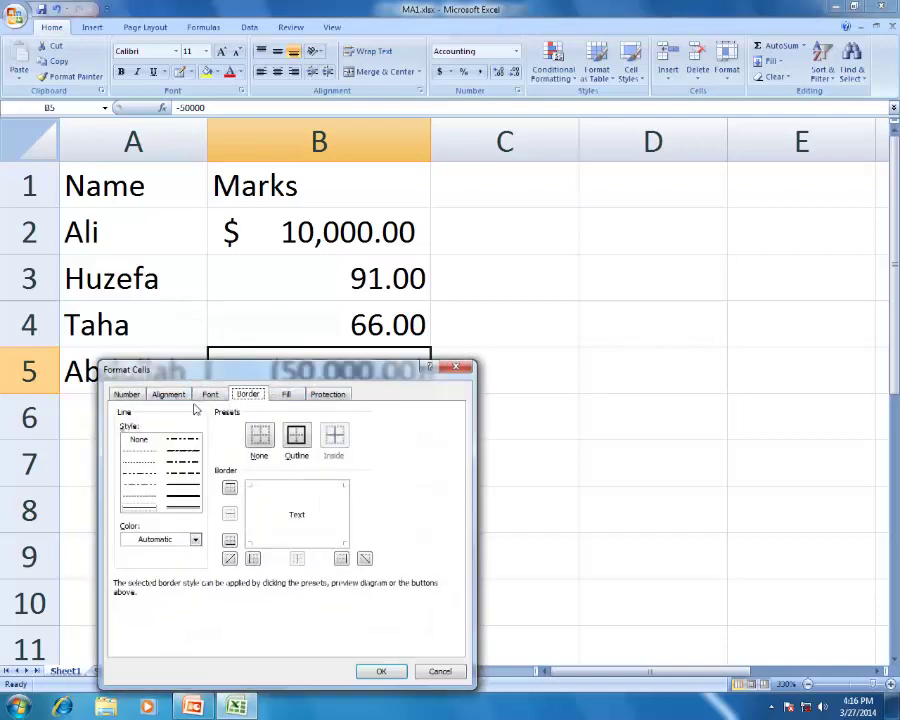
pyautogui.click(126, 394)
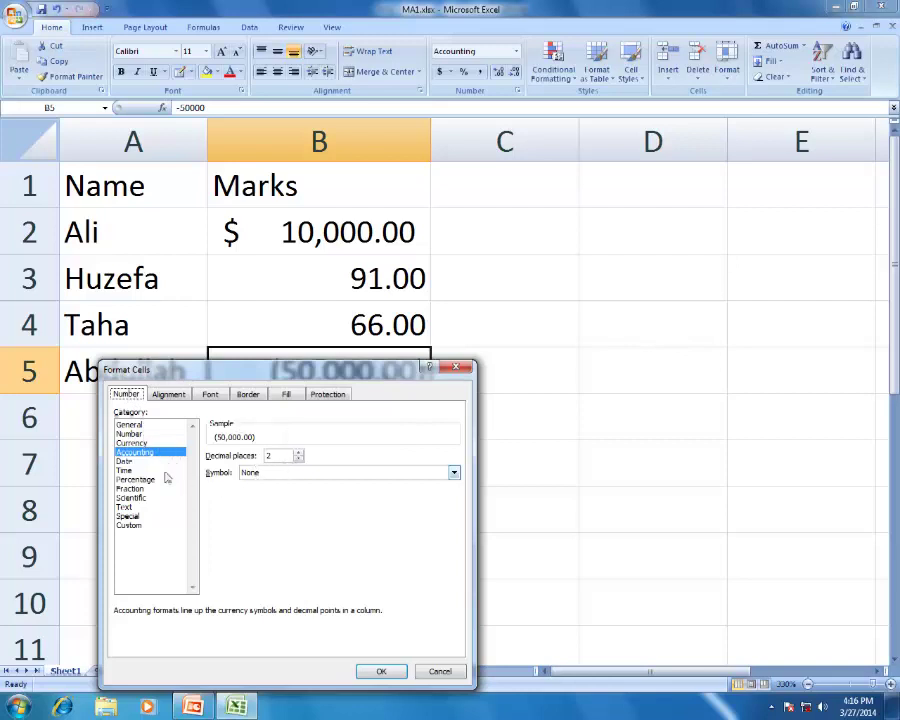
pyautogui.click(273, 473)
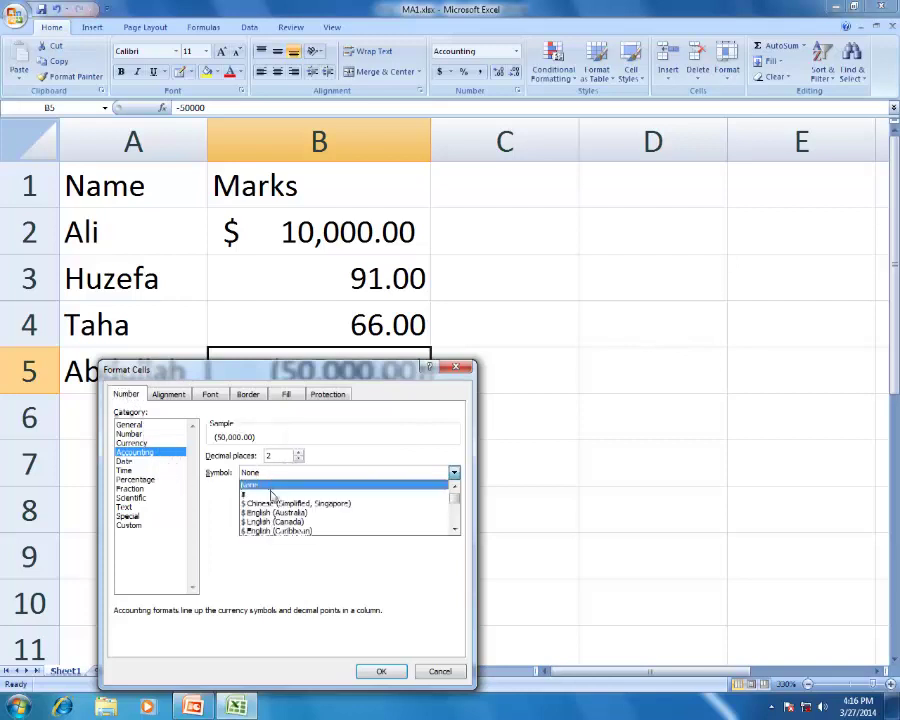
pyautogui.moveTo(454, 504); pyautogui.dragTo(455, 525)
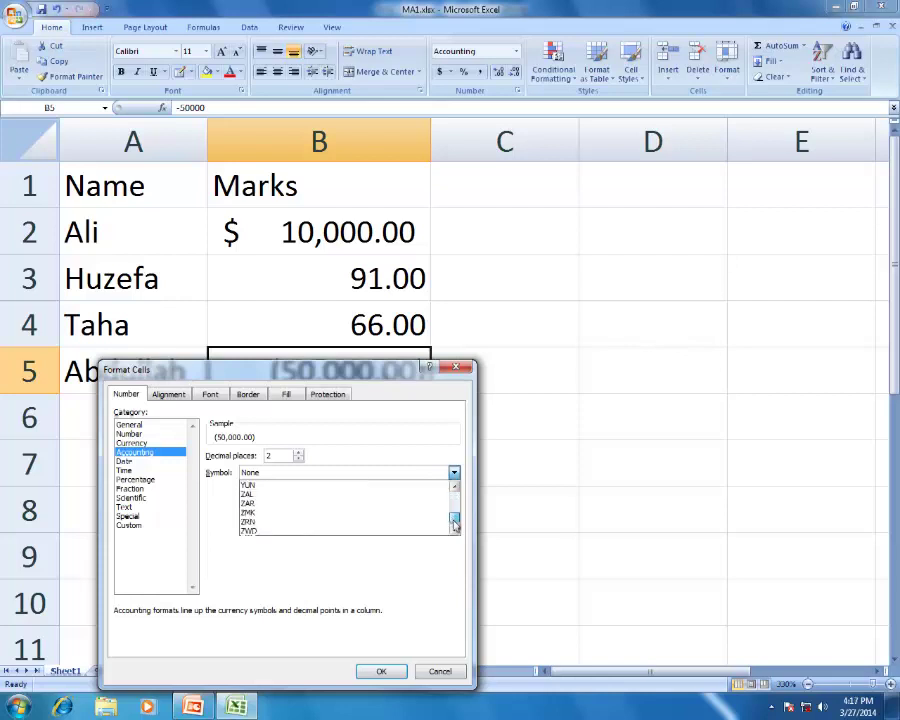
pyautogui.click(132, 441)
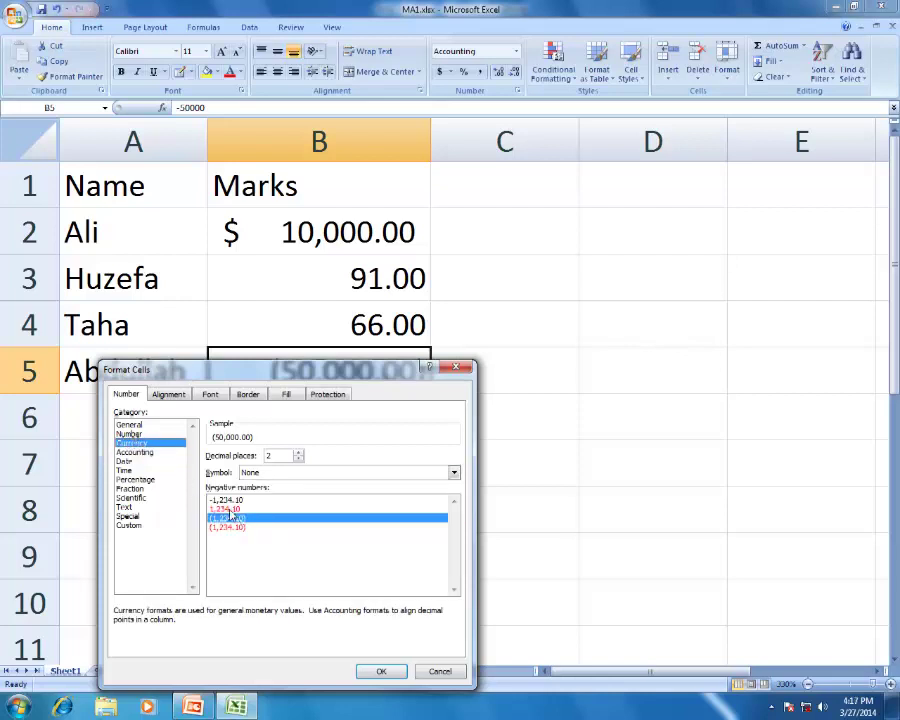
pyautogui.click(235, 528)
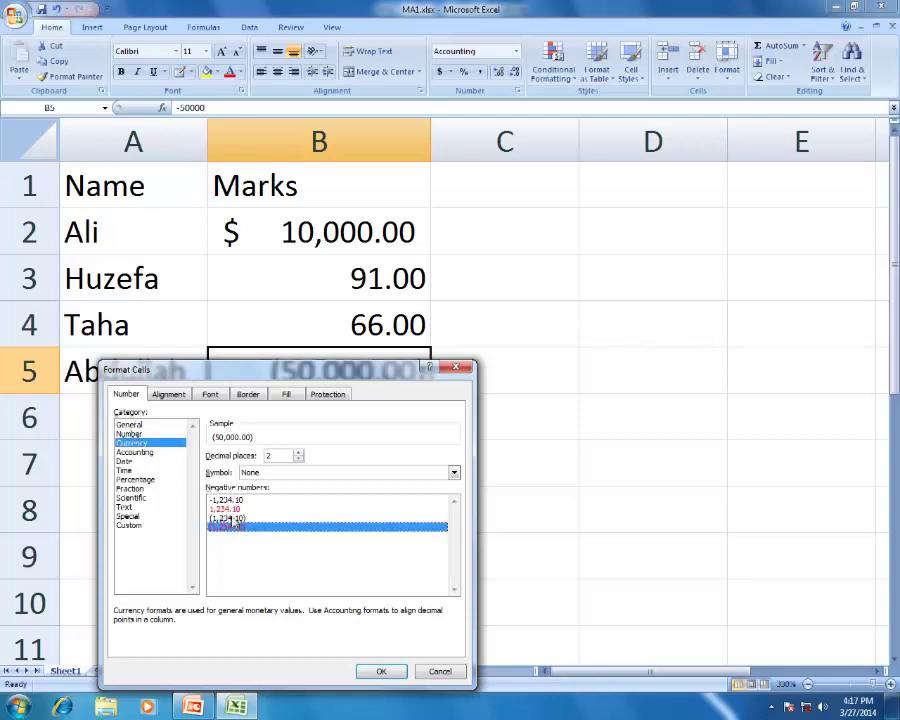
pyautogui.click(378, 673)
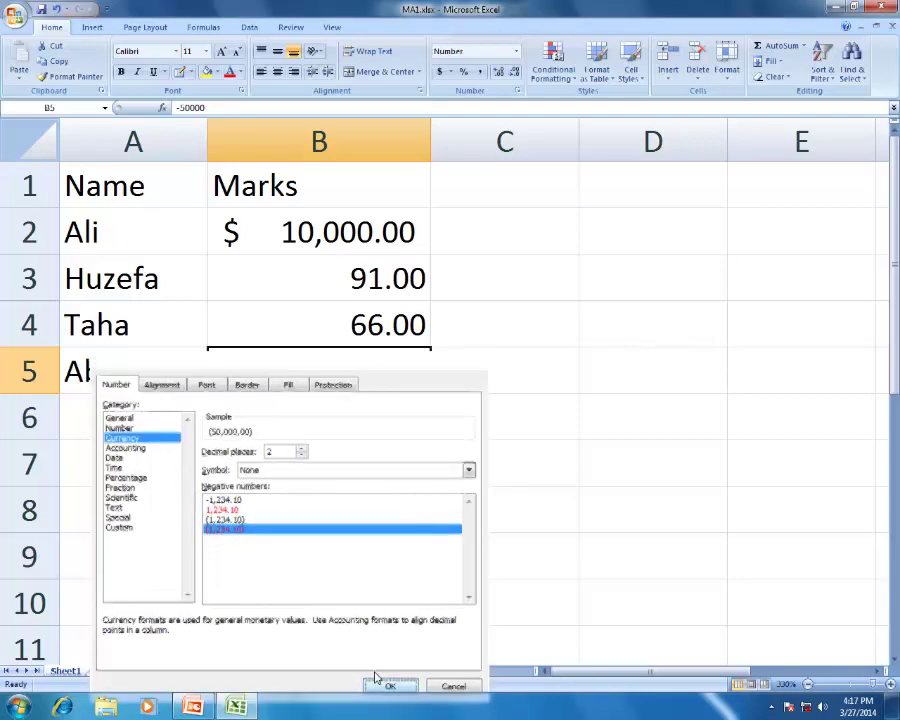
# - Test the negative number format in cell B5 by entering 50,000 and replacing it with -500
pyautogui.click(360, 463)
pyautogui.click(348, 385)
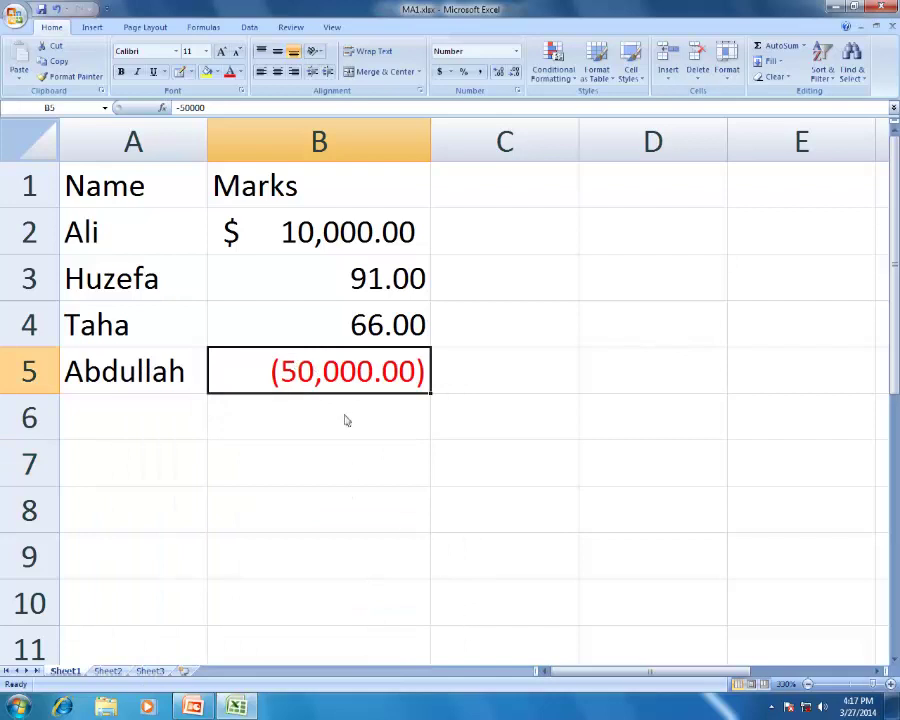
pyautogui.write('50,000')
pyautogui.press('Return')
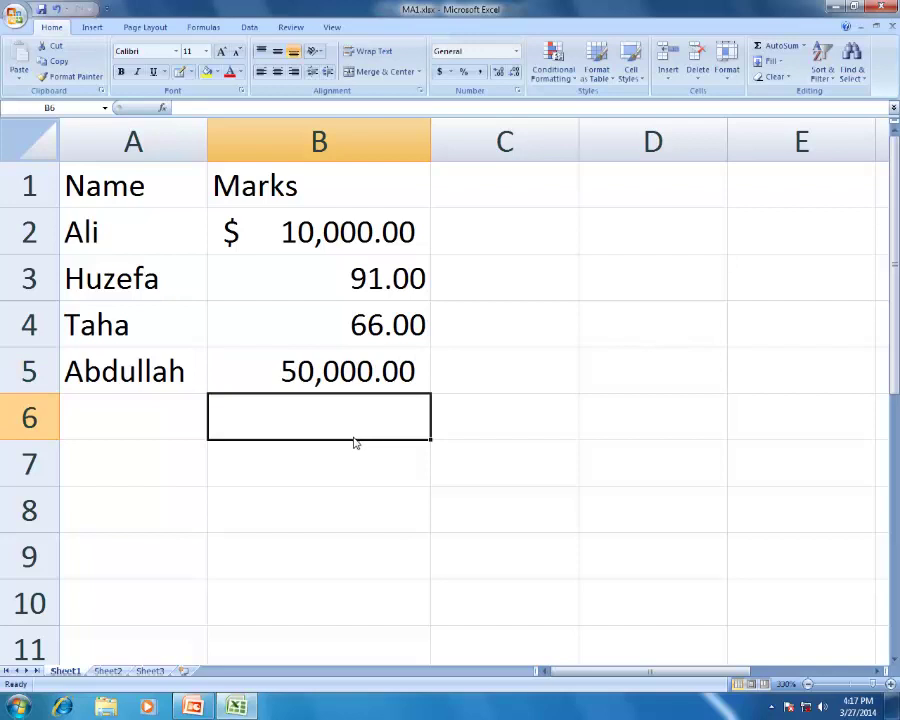
pyautogui.press('Up')
pyautogui.write('-5')
pyautogui.write('00')
pyautogui.press('Return')
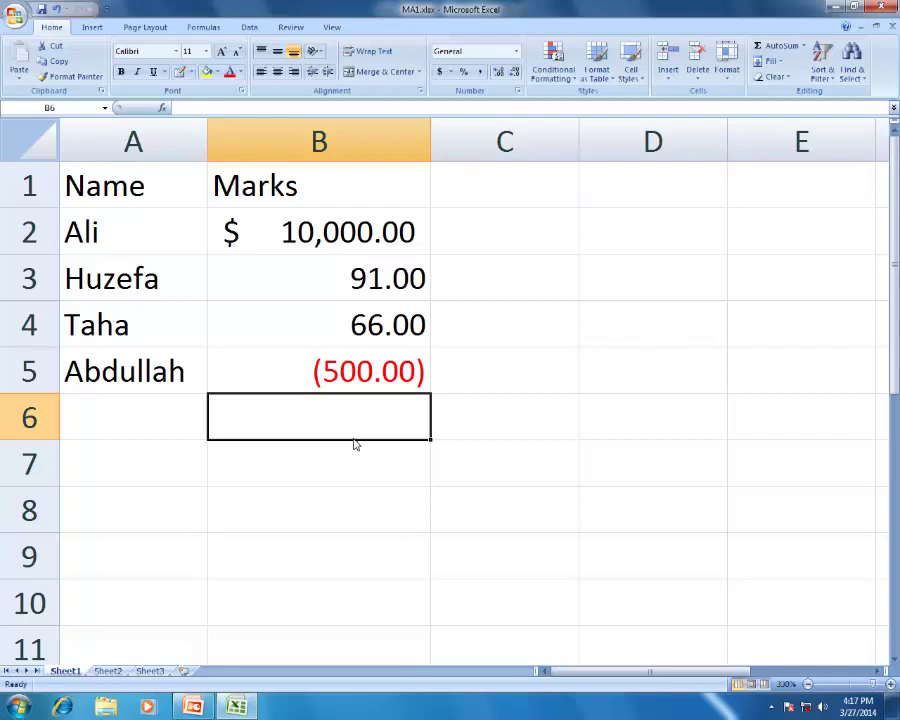
pyautogui.click(560, 197)
pyautogui.click(545, 249)
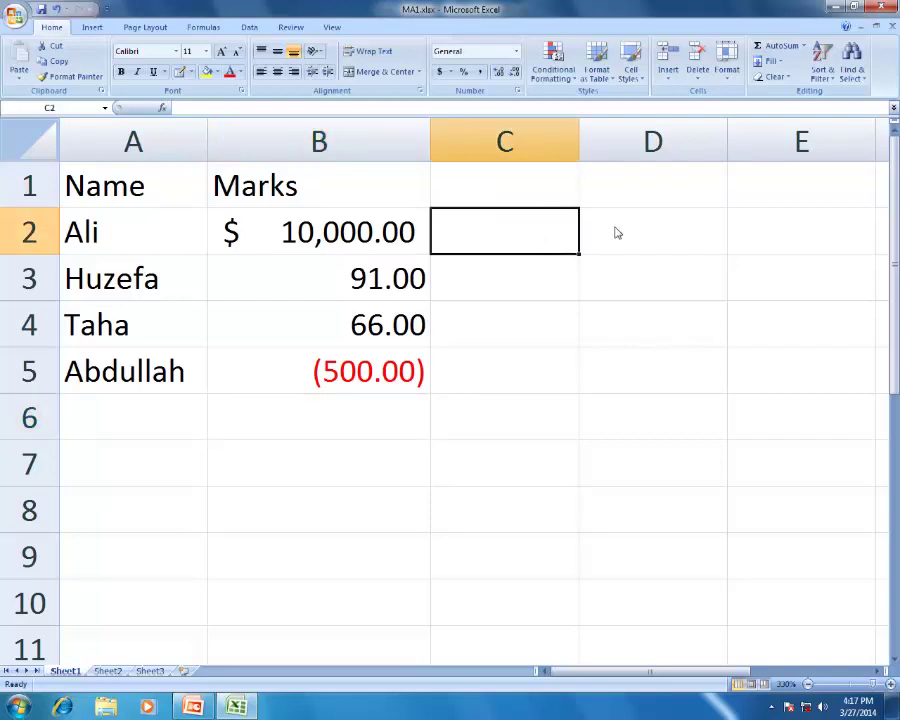
pyautogui.click(615, 231)
# - Insert the current date, 3/27/2014, in cell B7
pyautogui.click(329, 465)
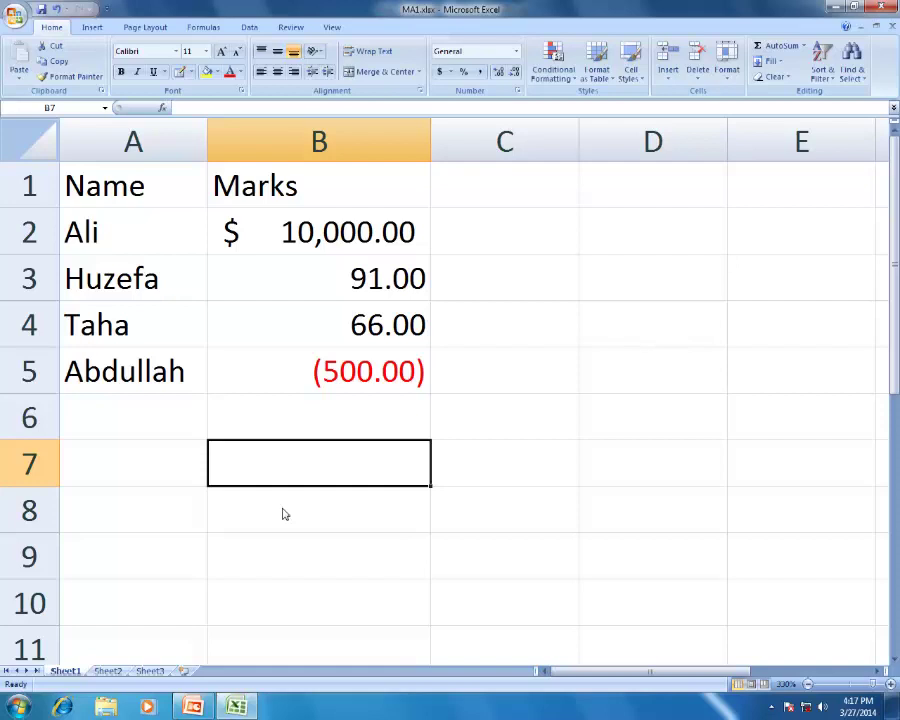
pyautogui.hotkey('ctrl', ';')
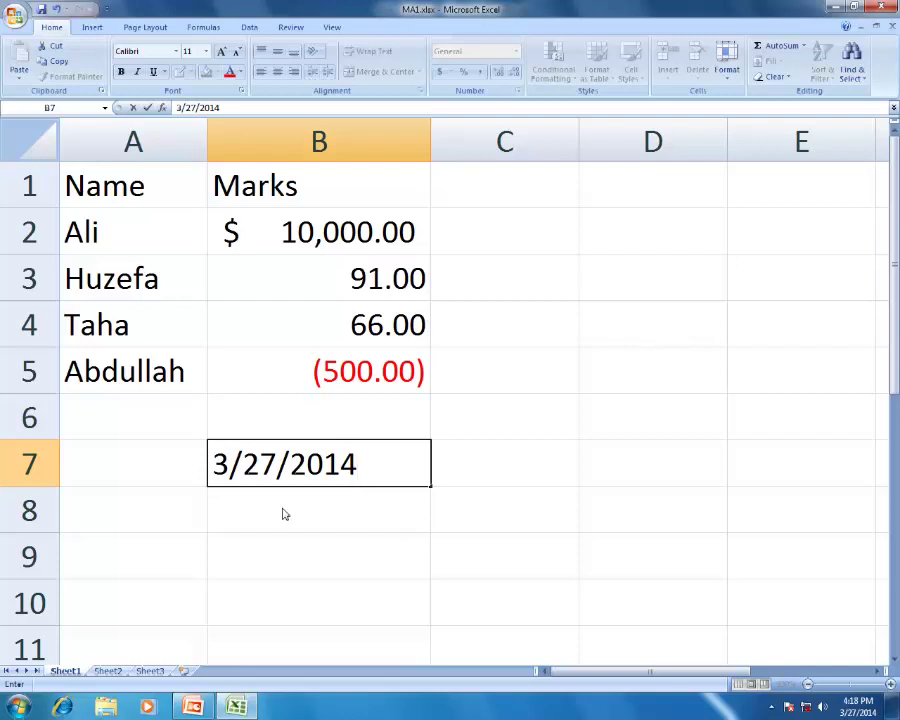
pyautogui.press('Return')
pyautogui.scroll(-1, 283, 514)
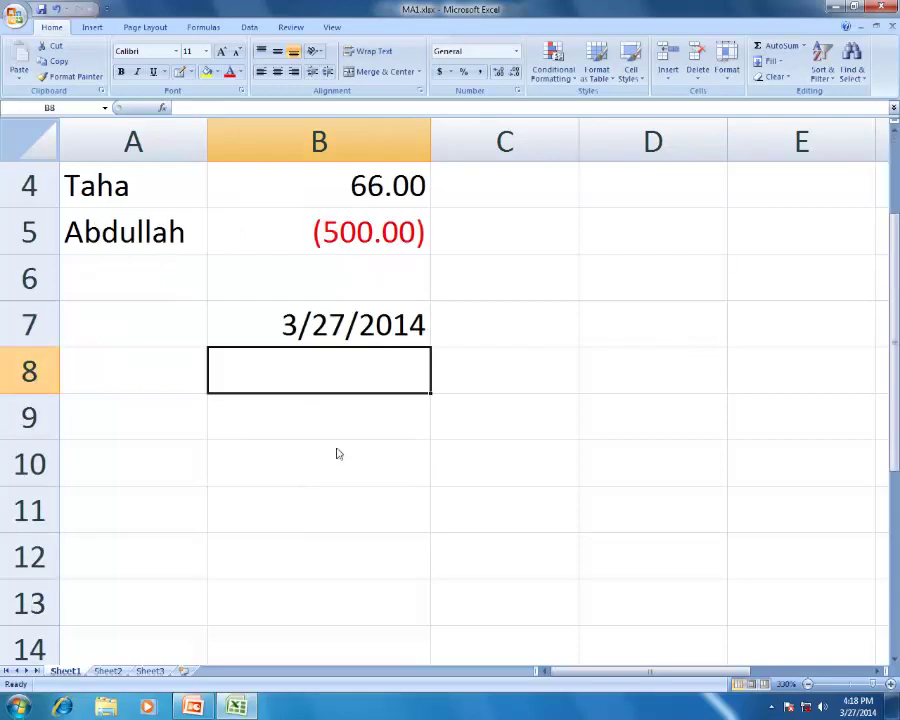
# - Format the date in B7 as Long Date and widen column B to fit it
pyautogui.click(345, 335)
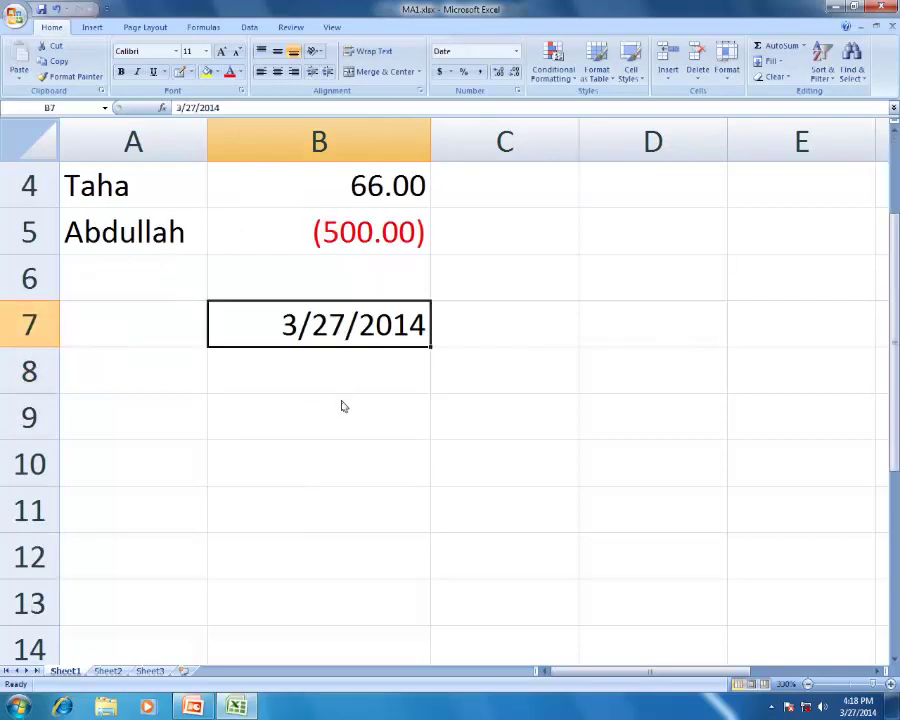
pyautogui.click(515, 51)
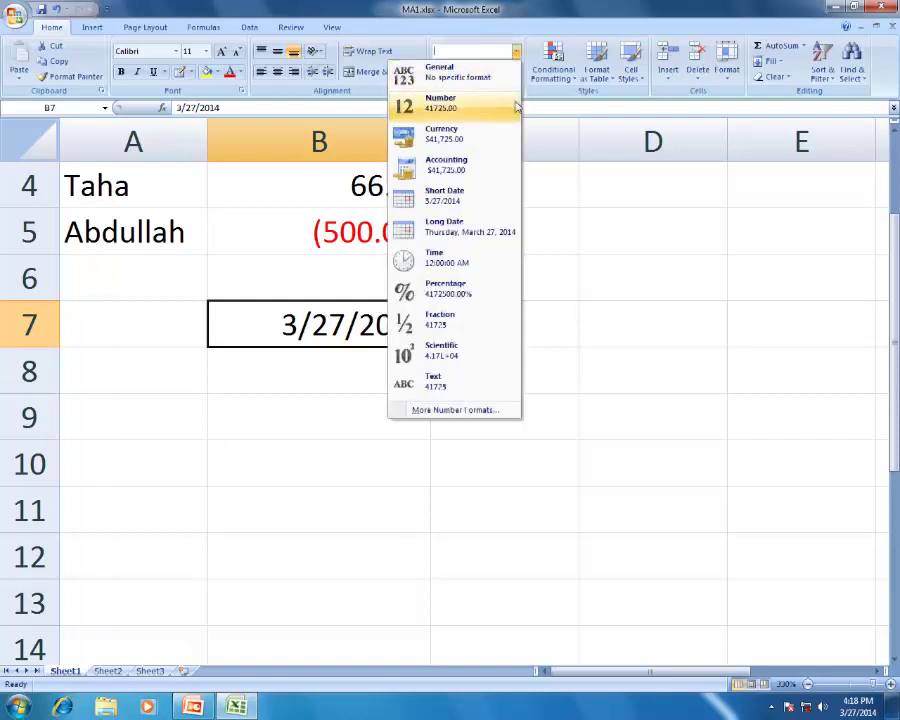
pyautogui.click(505, 228)
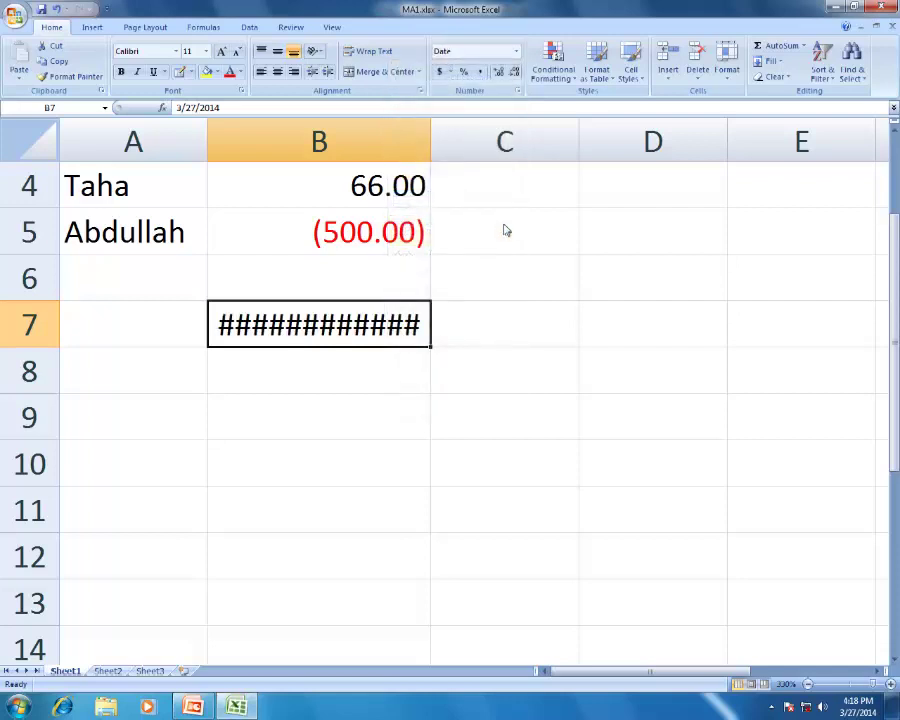
pyautogui.moveTo(432, 144); pyautogui.dragTo(585, 145)
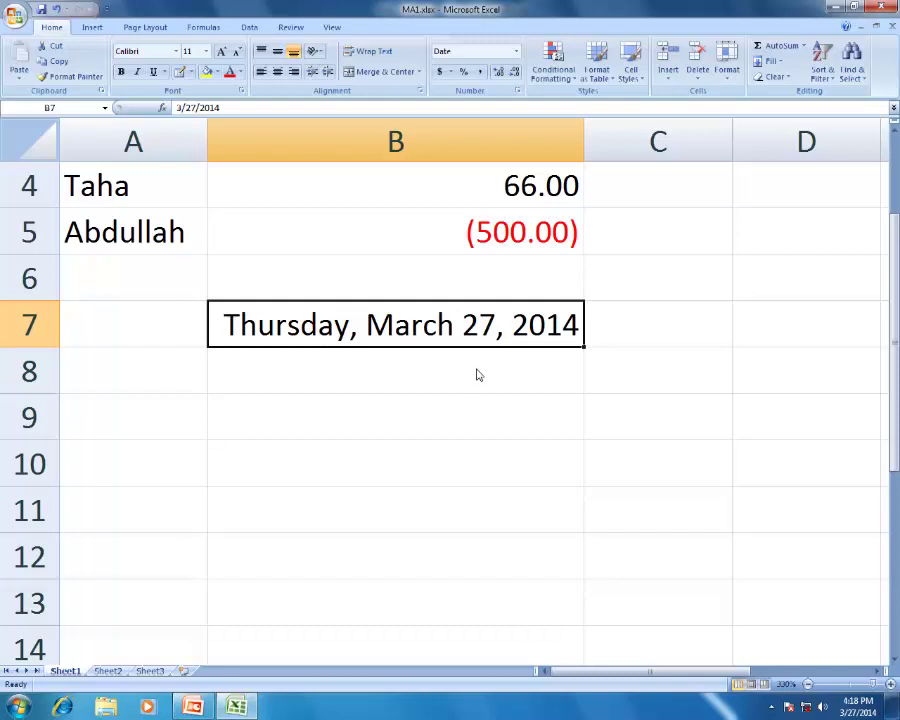
# - Return B7 to Short Date, apply the 14-Mar-01 date type instead, and autofit column B
pyautogui.click(516, 51)
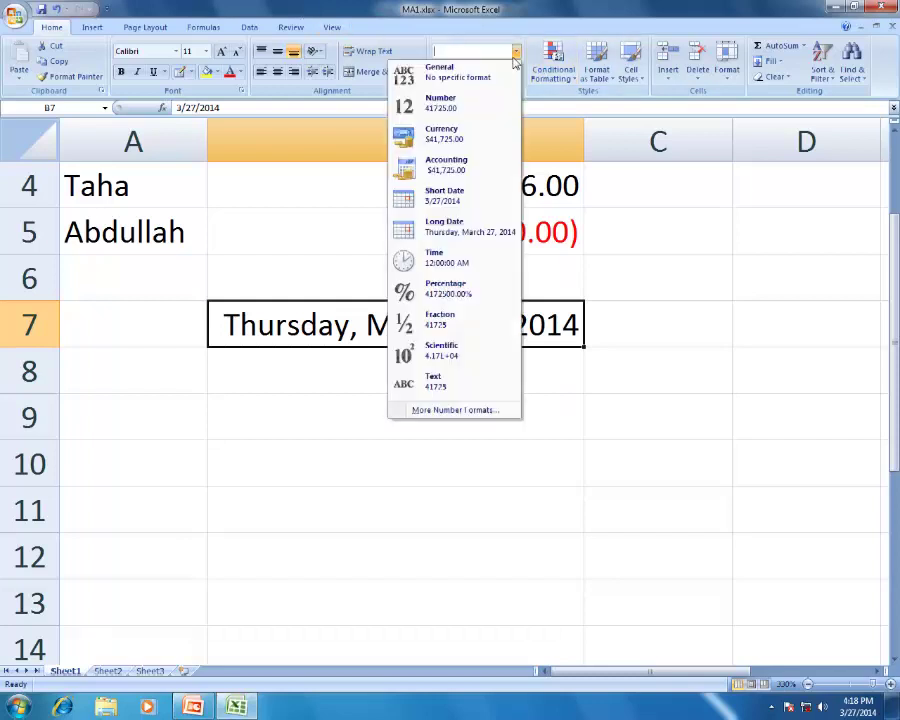
pyautogui.click(452, 202)
pyautogui.rightClick(333, 318)
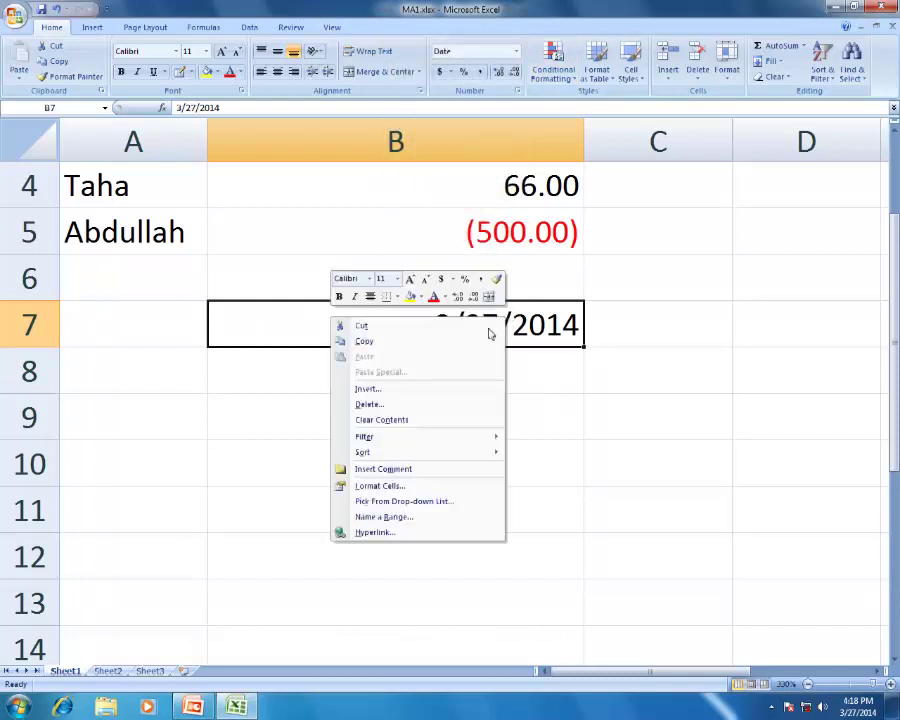
pyautogui.click(400, 485)
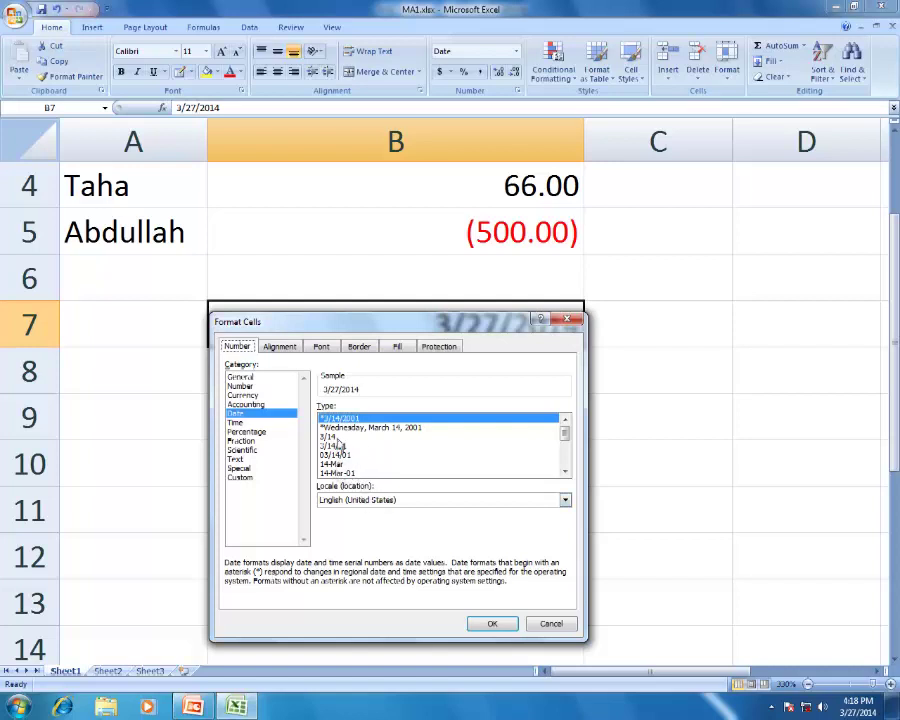
pyautogui.click(337, 438)
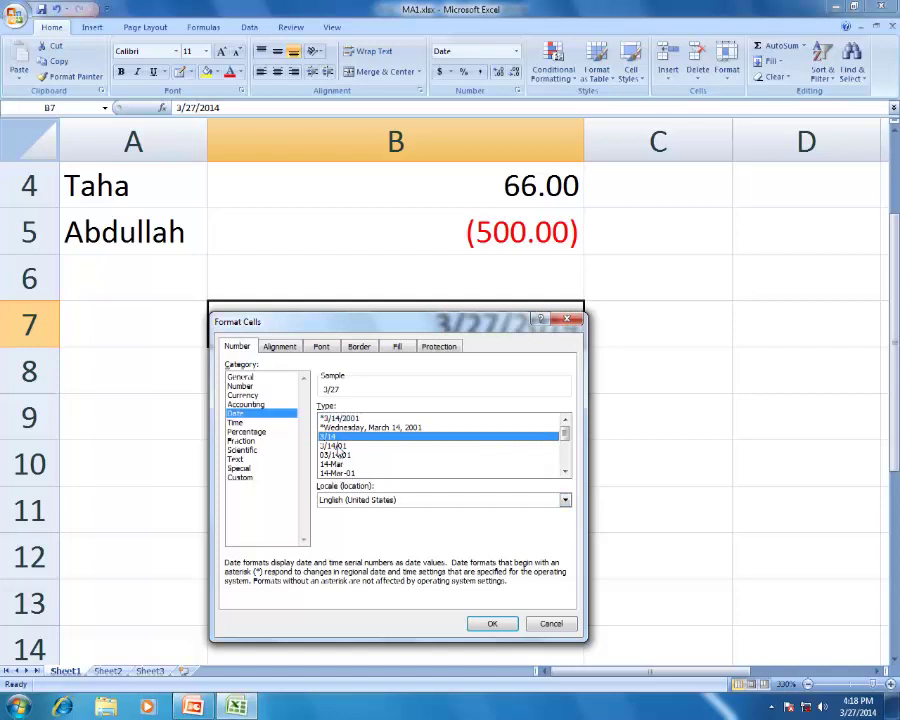
pyautogui.click(337, 446)
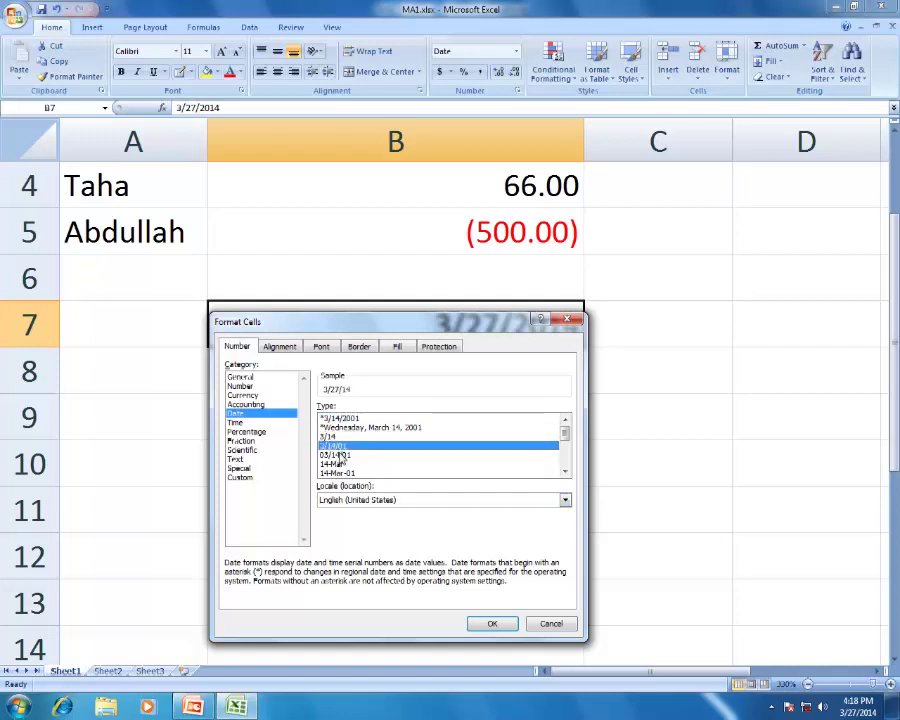
pyautogui.click(337, 473)
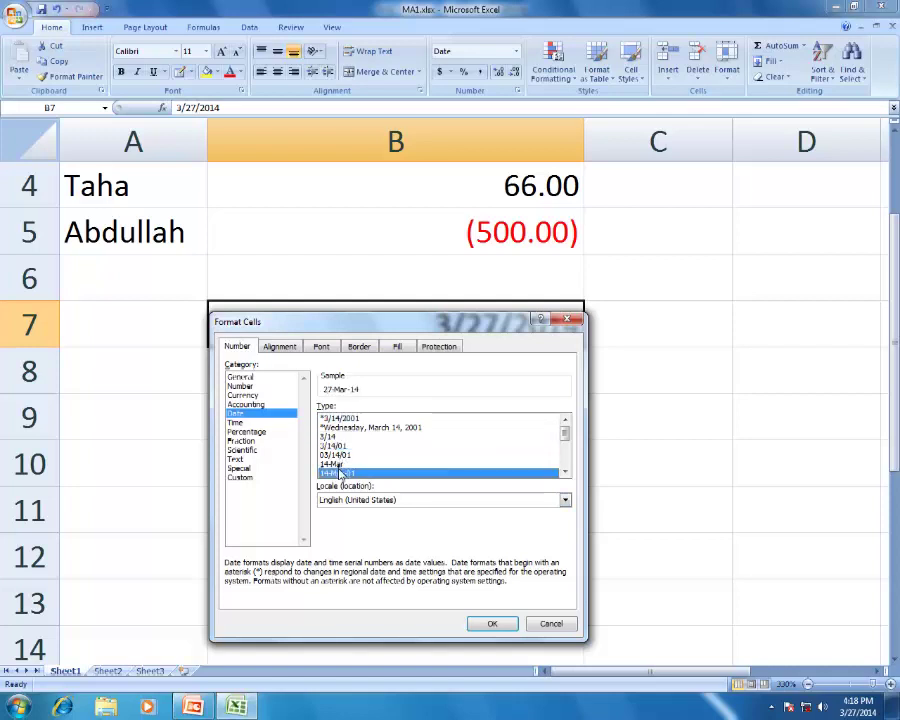
pyautogui.click(486, 623)
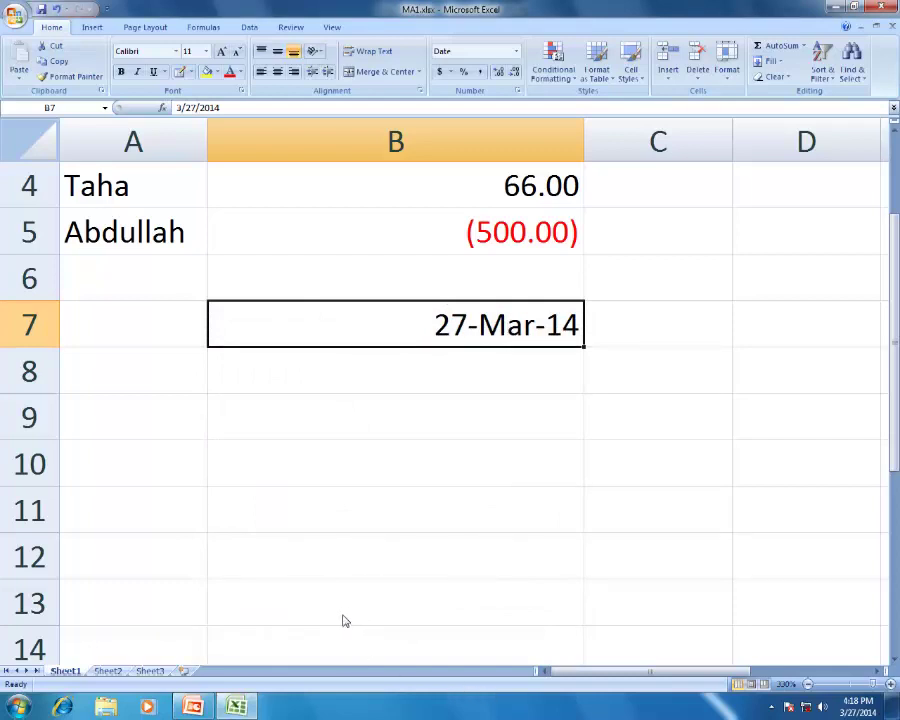
pyautogui.doubleClick(584, 141)
pyautogui.click(293, 463)
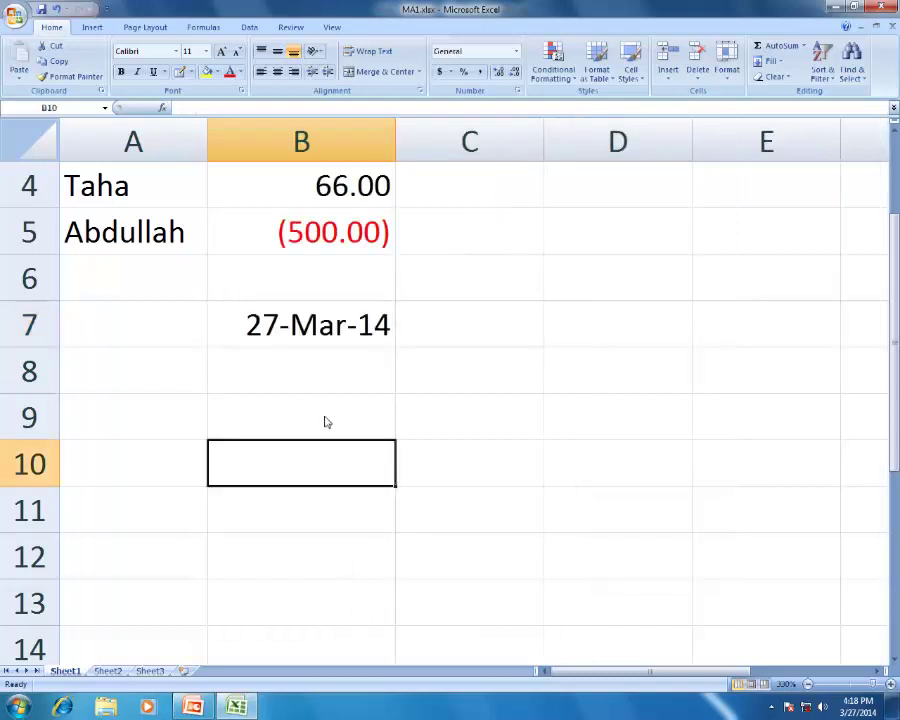
# - Change the format of the mark in cell B2 to Number
pyautogui.scroll(1, 327, 419)
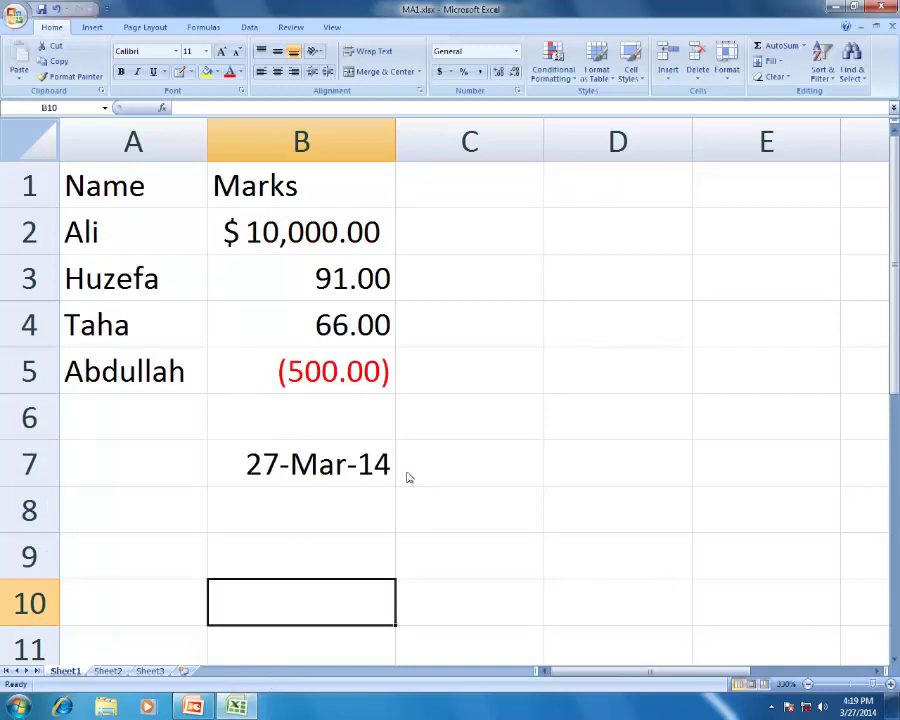
pyautogui.click(300, 232)
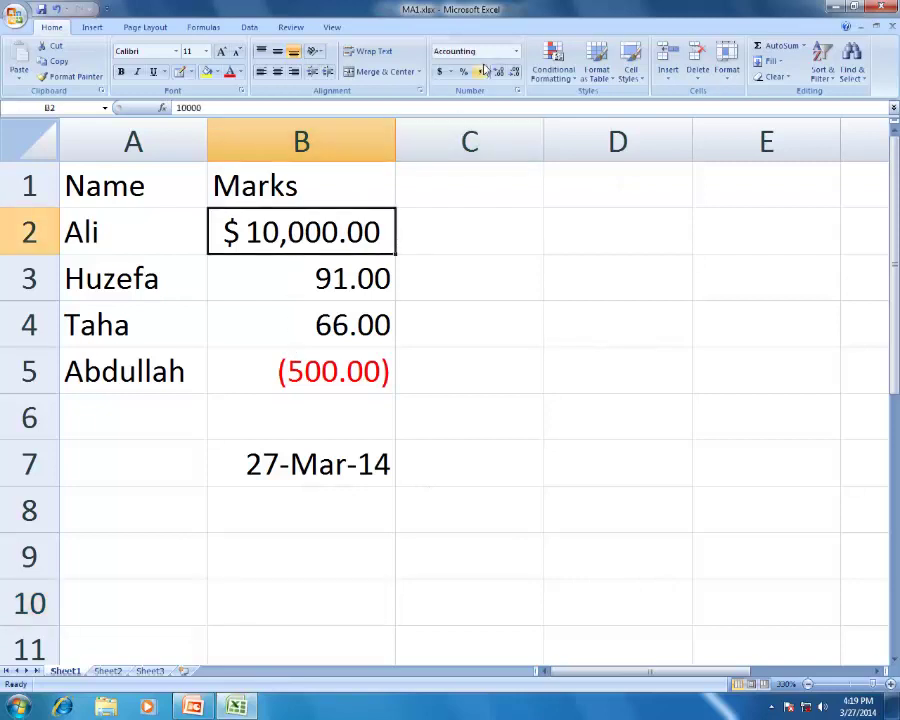
pyautogui.click(515, 51)
pyautogui.click(468, 104)
pyautogui.click(490, 250)
# - Delete the date from cell B7
pyautogui.click(345, 468)
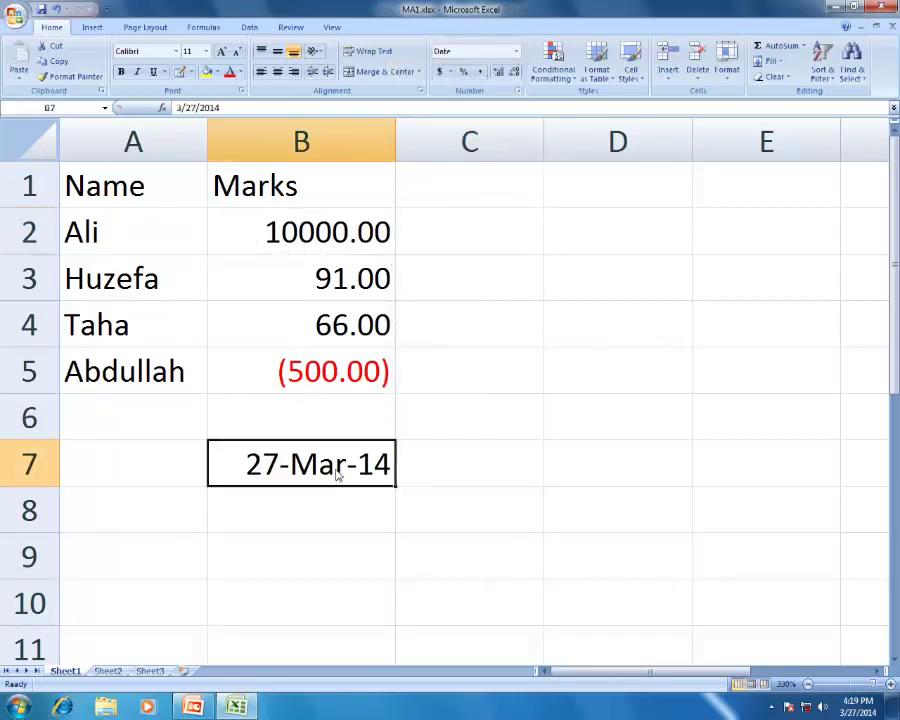
pyautogui.press('Delete')
pyautogui.click(302, 427)
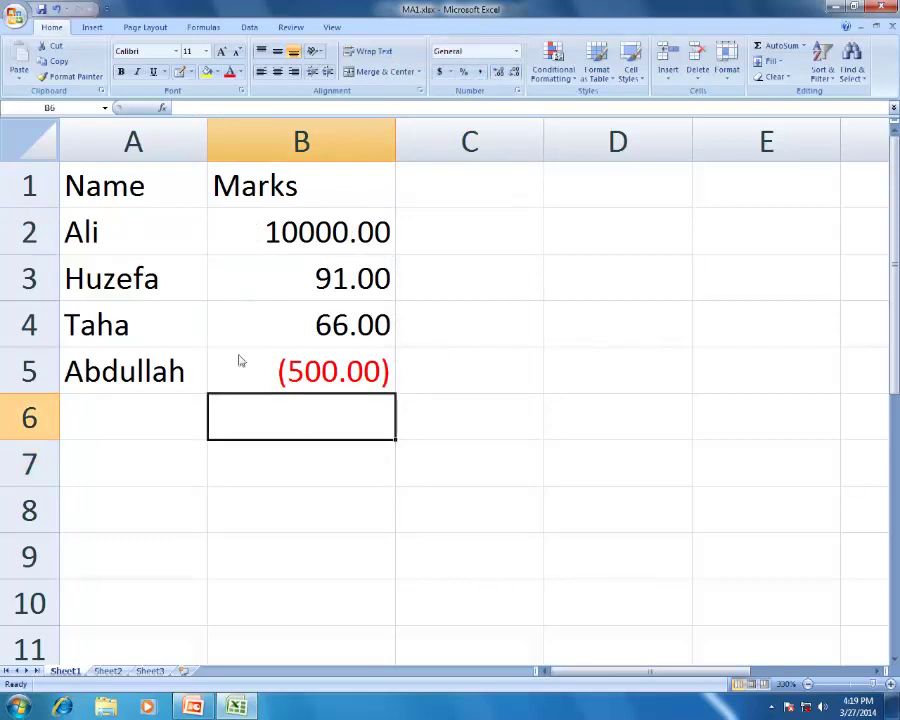
# - Enter the formula =sum(B2:B5) in cell B6 to total the marks
pyautogui.click(268, 216)
pyautogui.moveTo(276, 286); pyautogui.dragTo(211, 368)
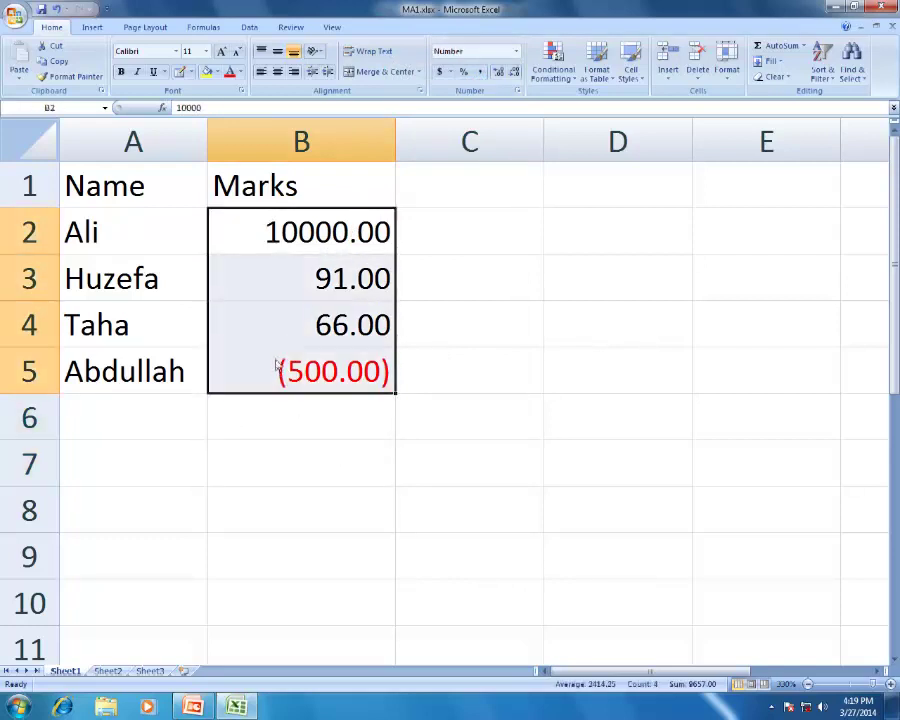
pyautogui.click(259, 437)
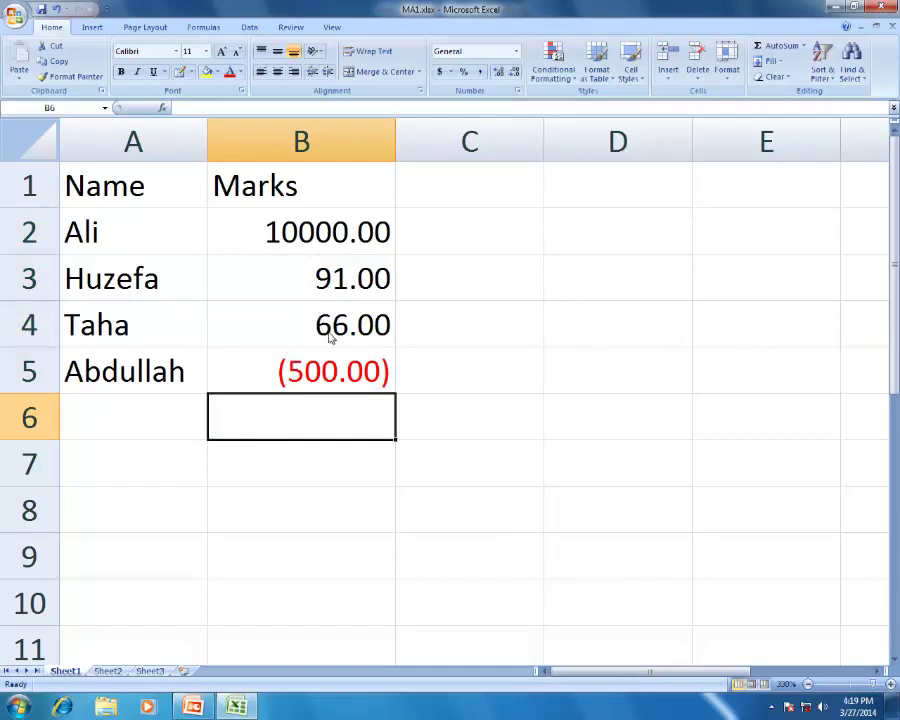
pyautogui.write('=')
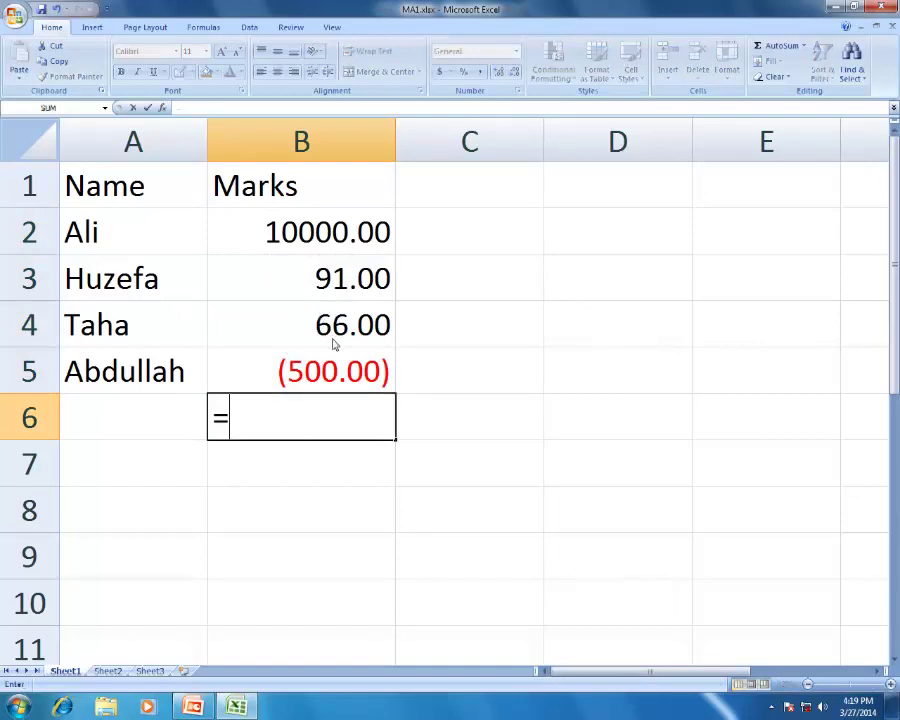
pyautogui.write('sum')
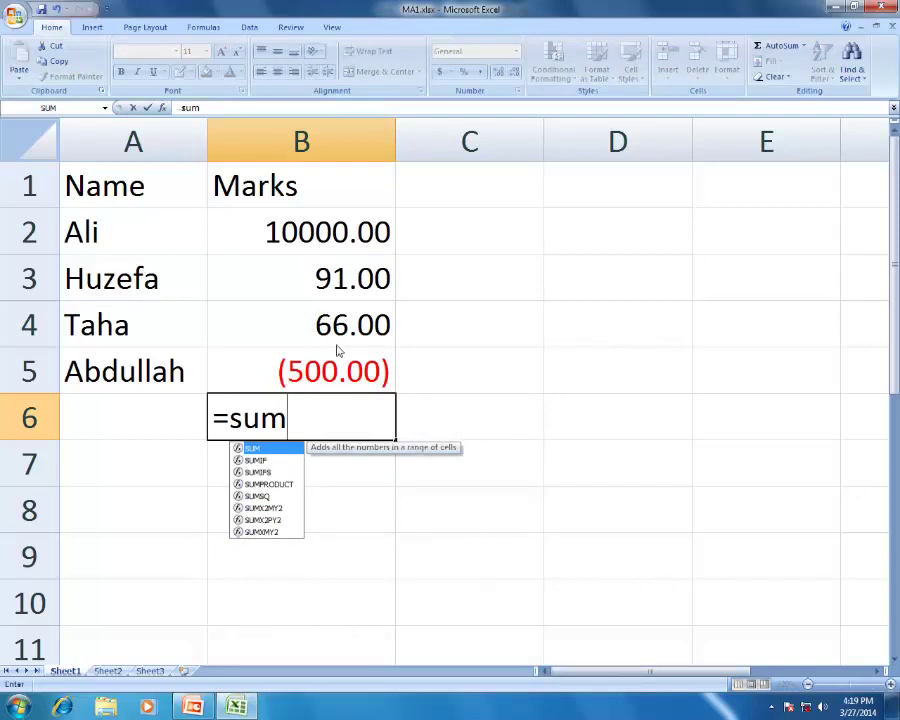
pyautogui.write('(')
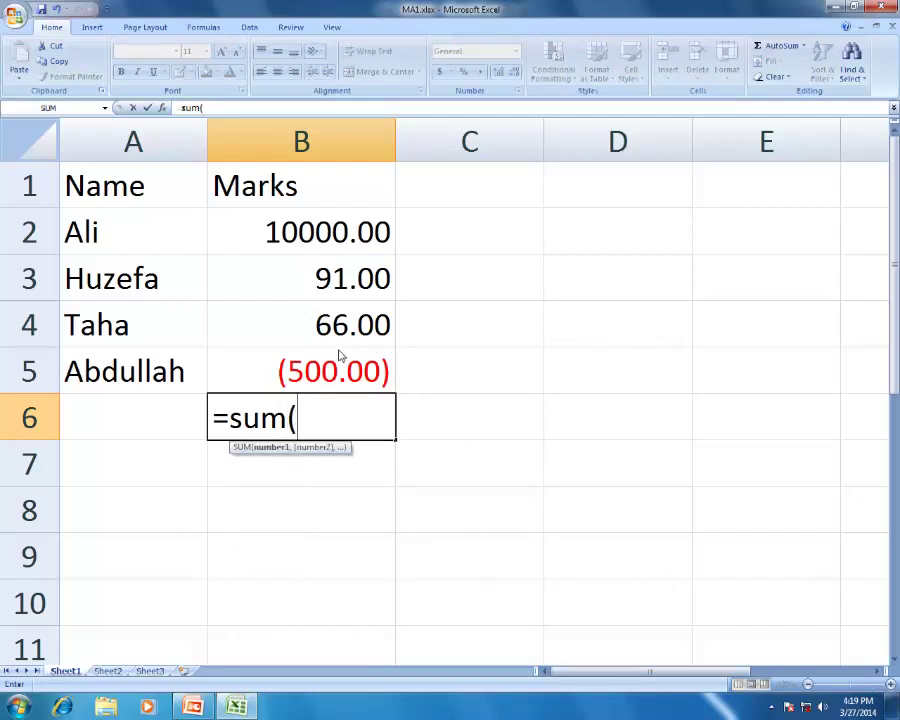
pyautogui.click(336, 232)
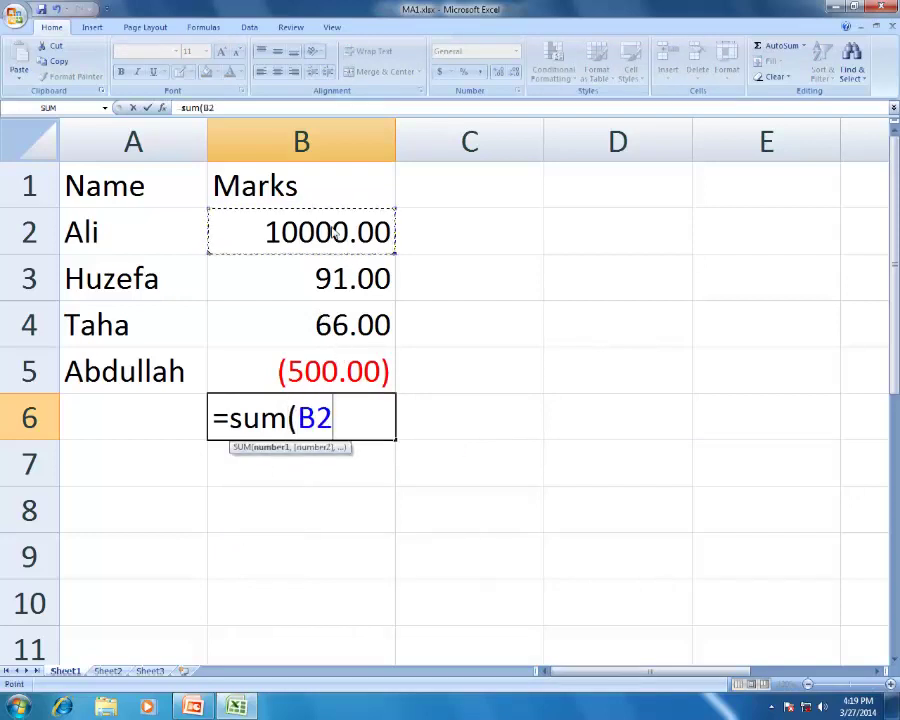
pyautogui.moveTo(336, 232); pyautogui.dragTo(343, 370)
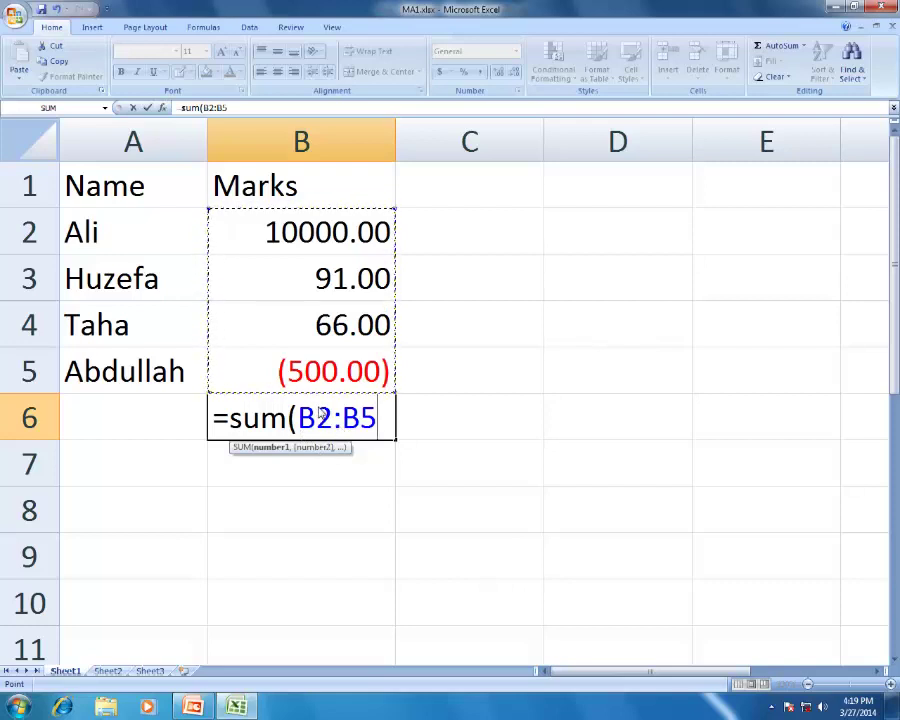
pyautogui.write(')')
pyautogui.press('Return')
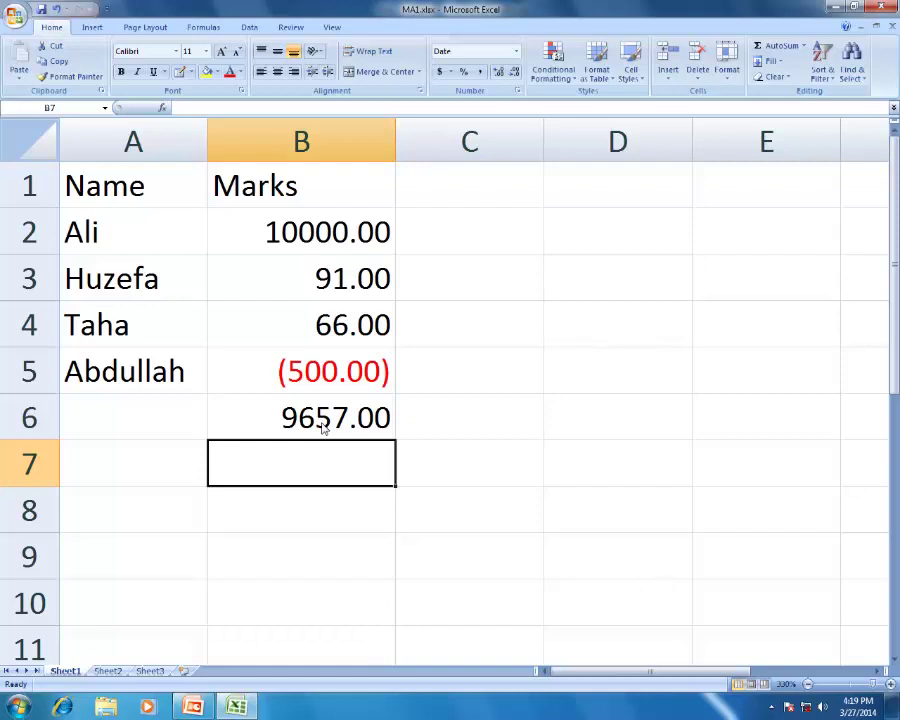
# - Fill the total in cell B6 with yellow and give it a thick box border
pyautogui.click(338, 428)
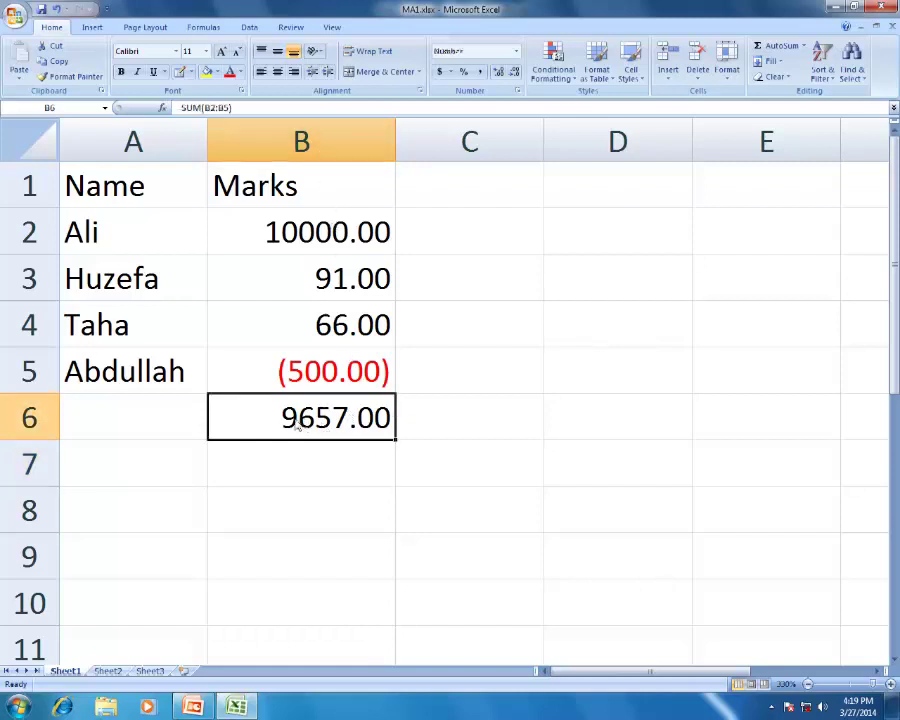
pyautogui.click(207, 71)
pyautogui.click(335, 489)
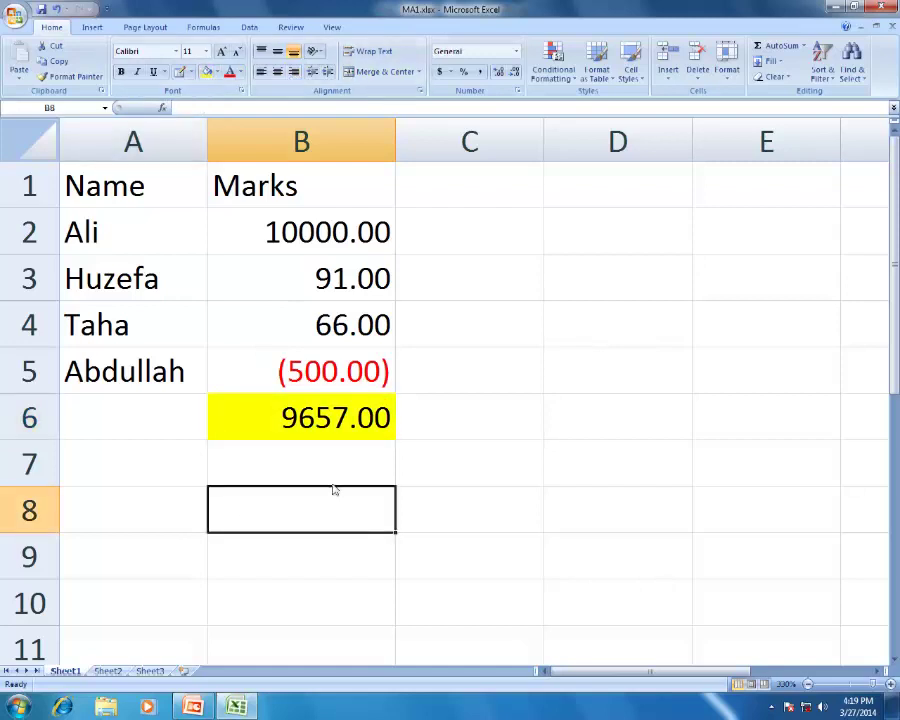
pyautogui.click(340, 414)
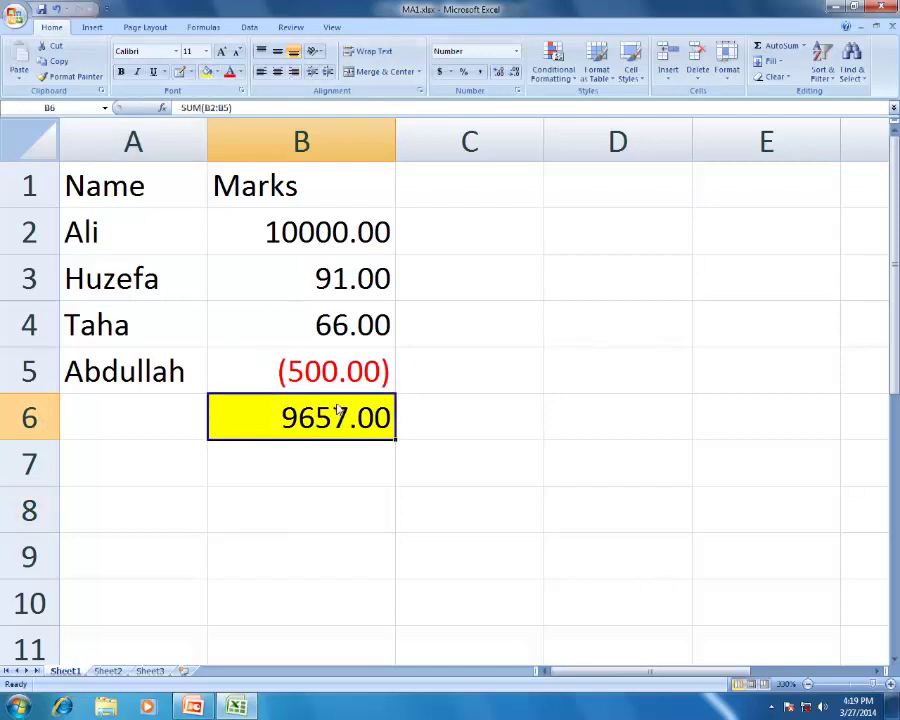
pyautogui.click(190, 72)
pyautogui.click(146, 213)
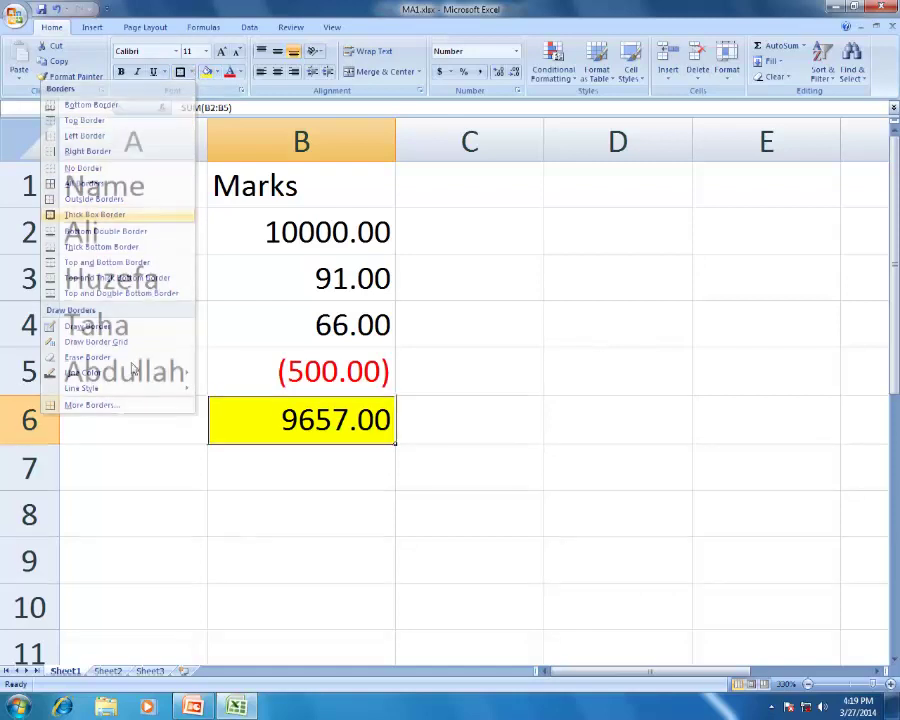
pyautogui.click(204, 470)
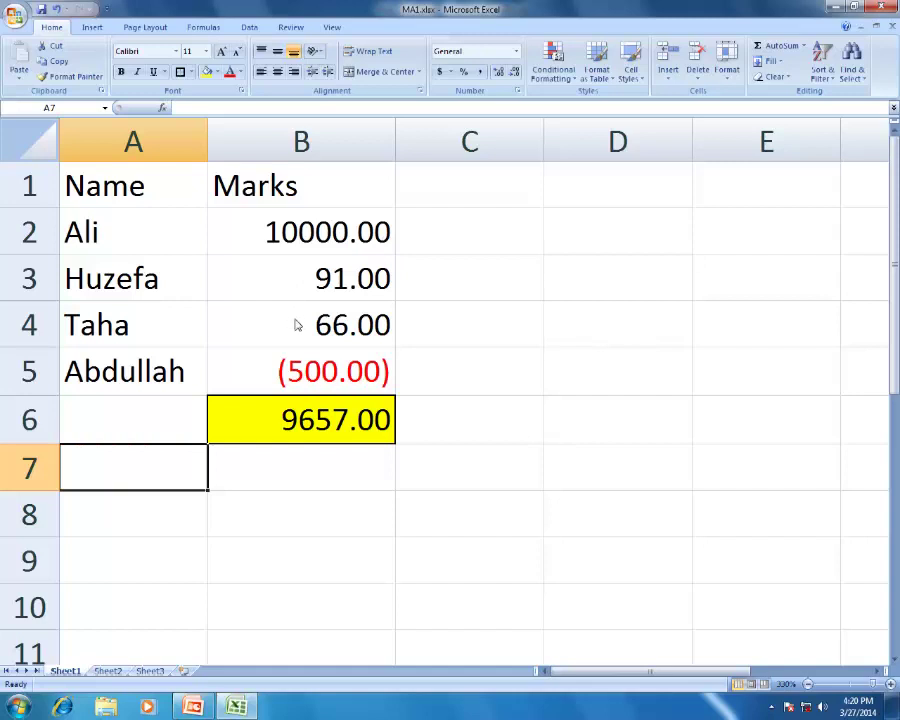
pyautogui.click(330, 370)
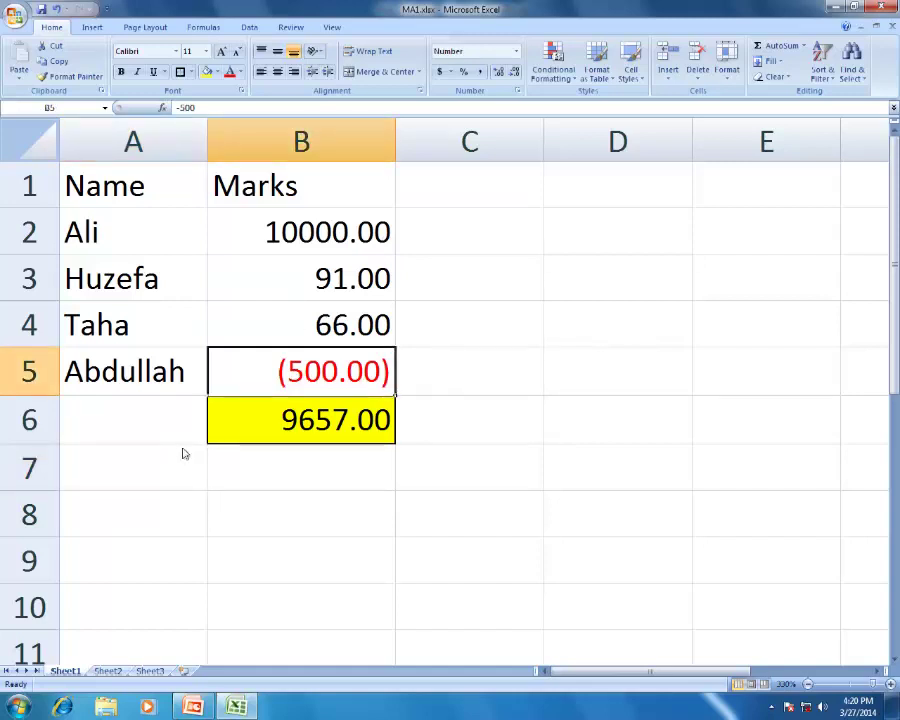
pyautogui.click(444, 454)
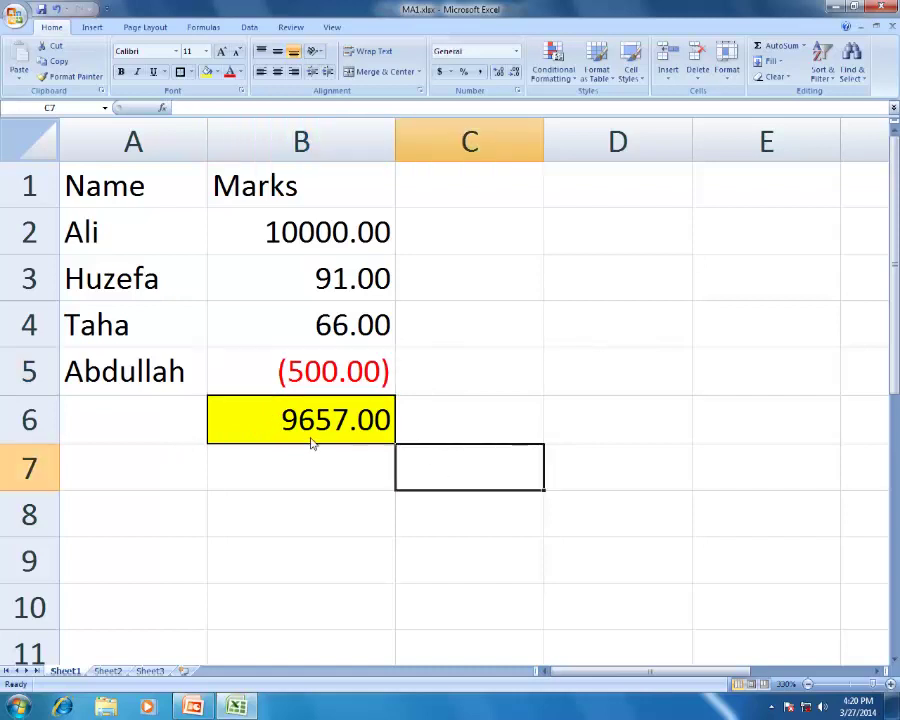
# - Enter the formula =B2-B5 in cell C6 to subtract the mark in B5 from the one in B2
pyautogui.click(311, 437)
pyautogui.click(416, 428)
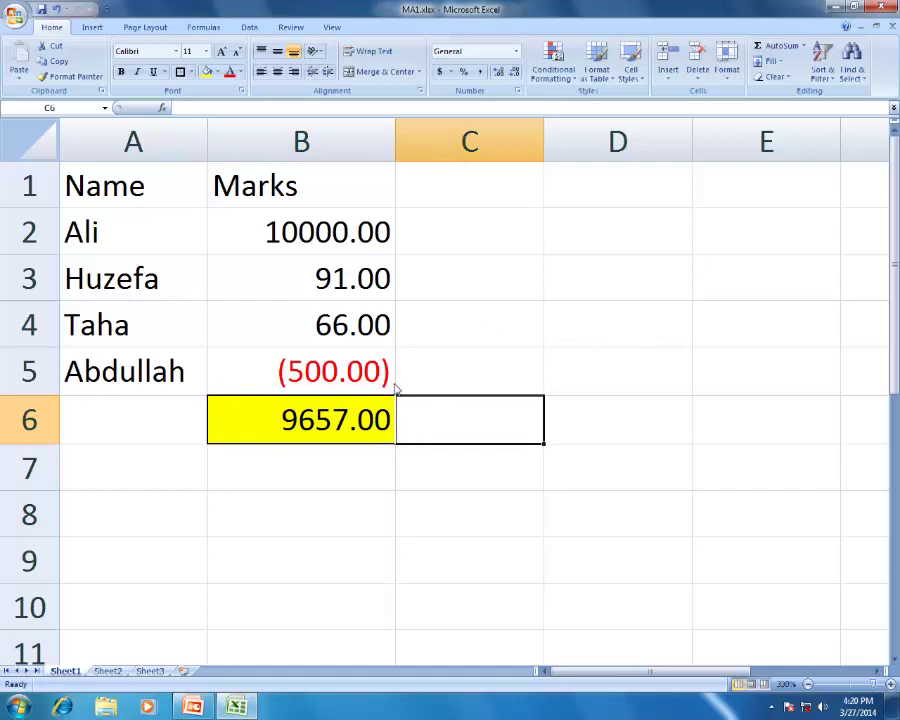
pyautogui.write('=')
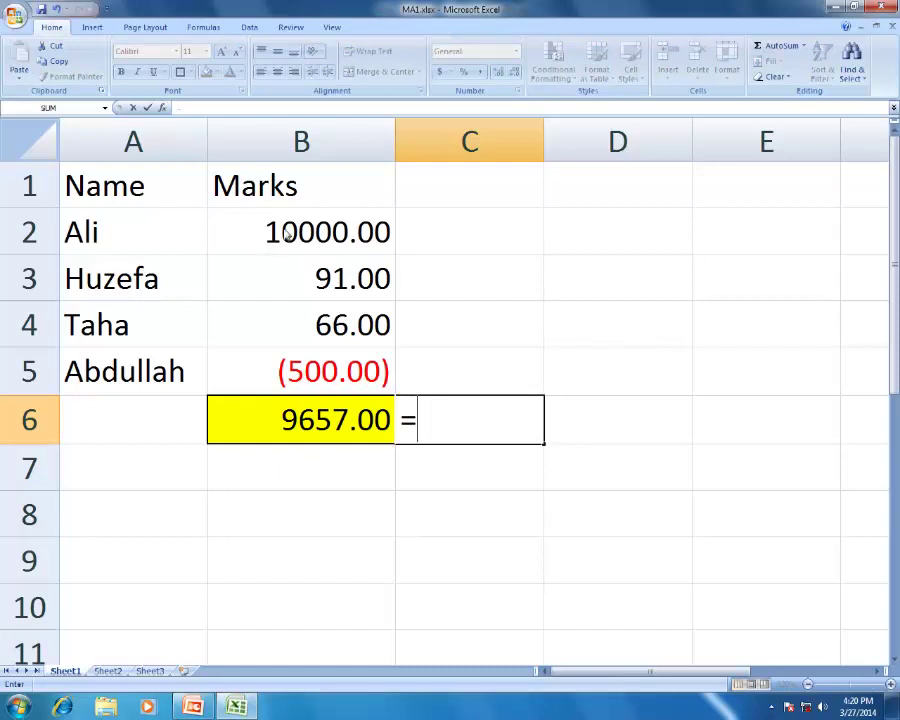
pyautogui.click(288, 233)
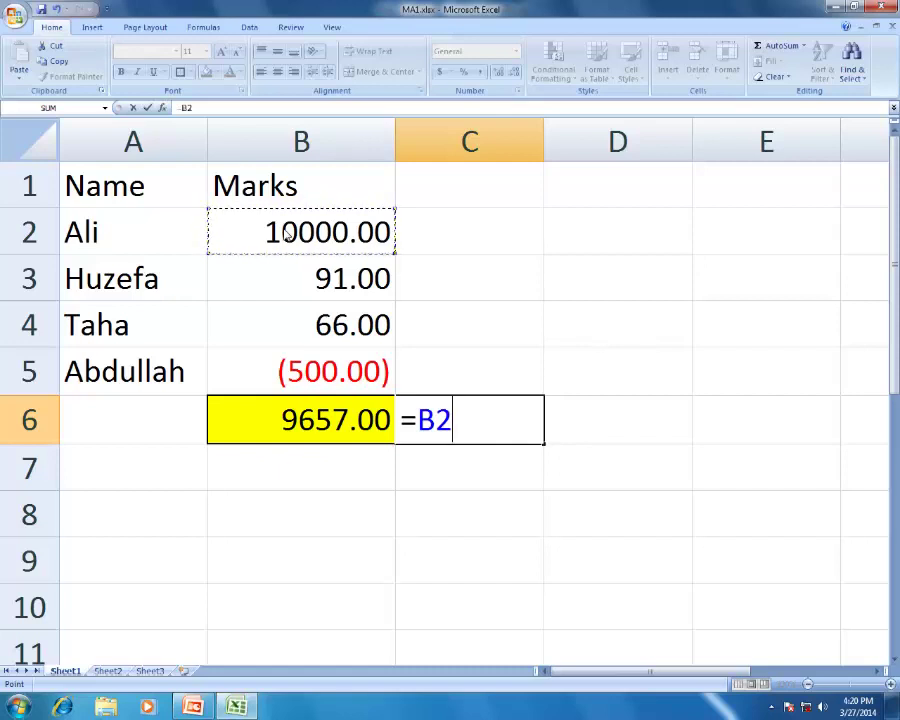
pyautogui.write('-')
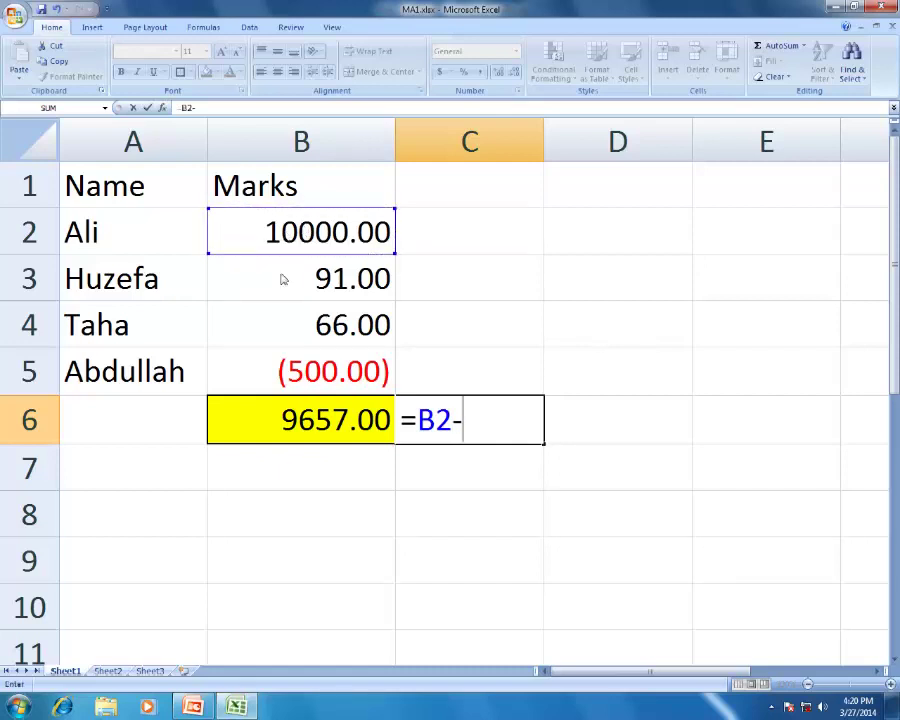
pyautogui.click(308, 372)
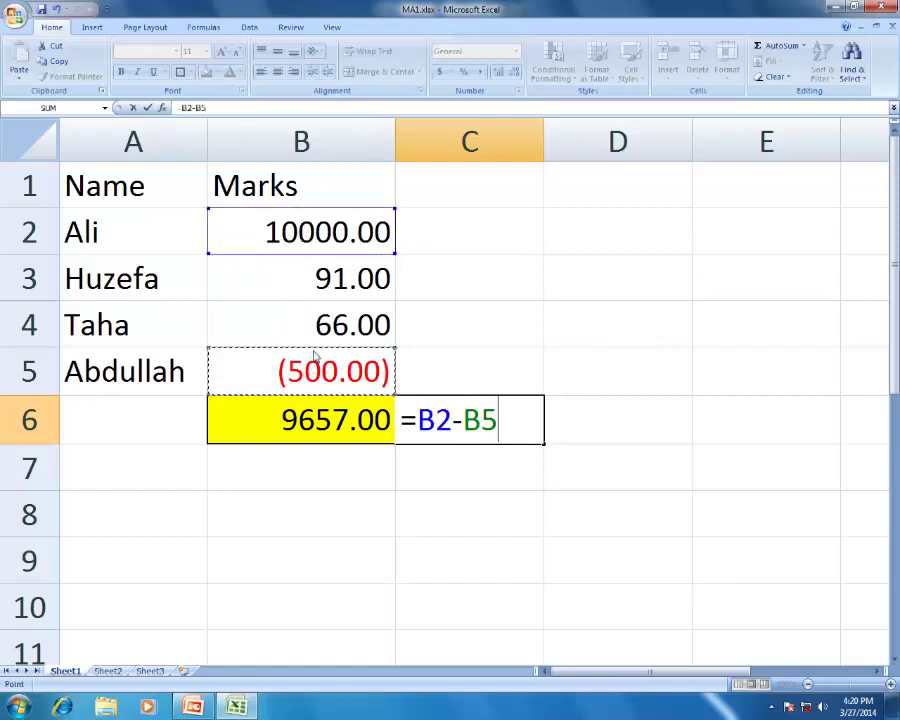
pyautogui.press('Return')
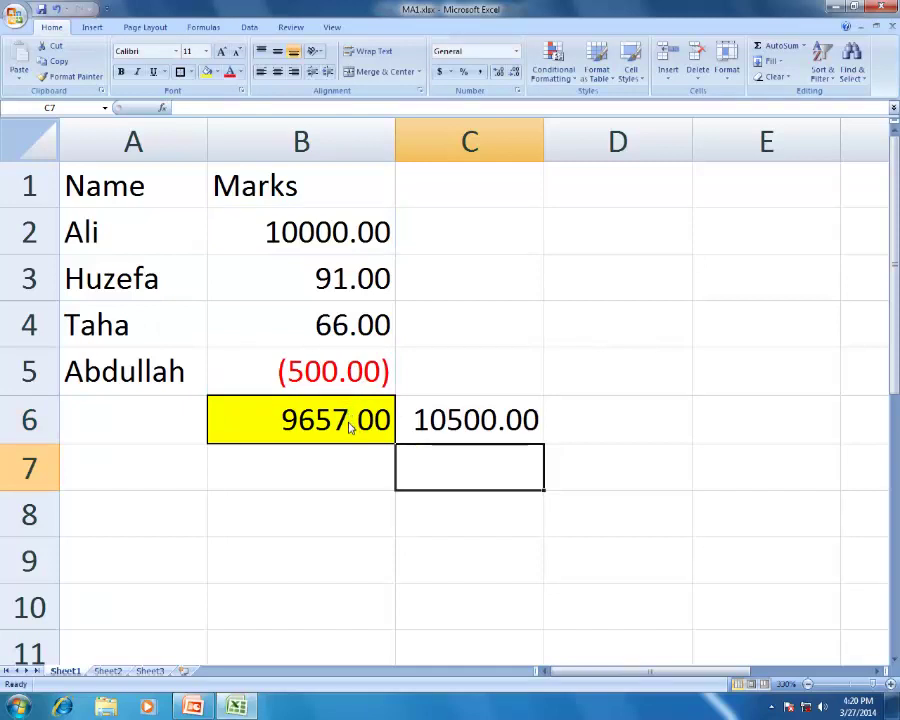
# - Enter the formula =B3*B4 in cell D6 to multiply the two marks
pyautogui.click(592, 440)
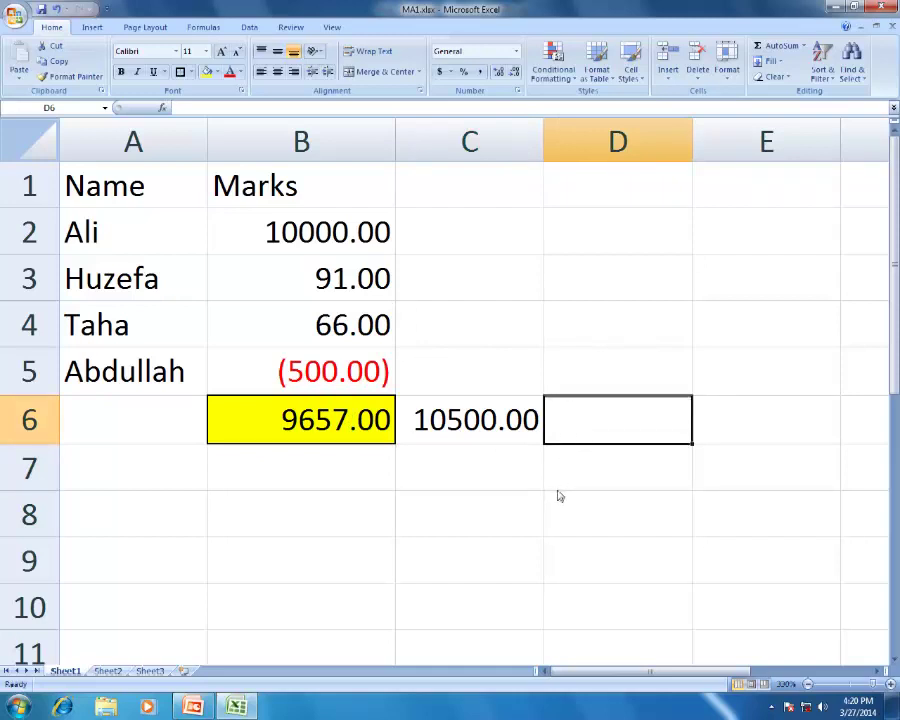
pyautogui.write('=')
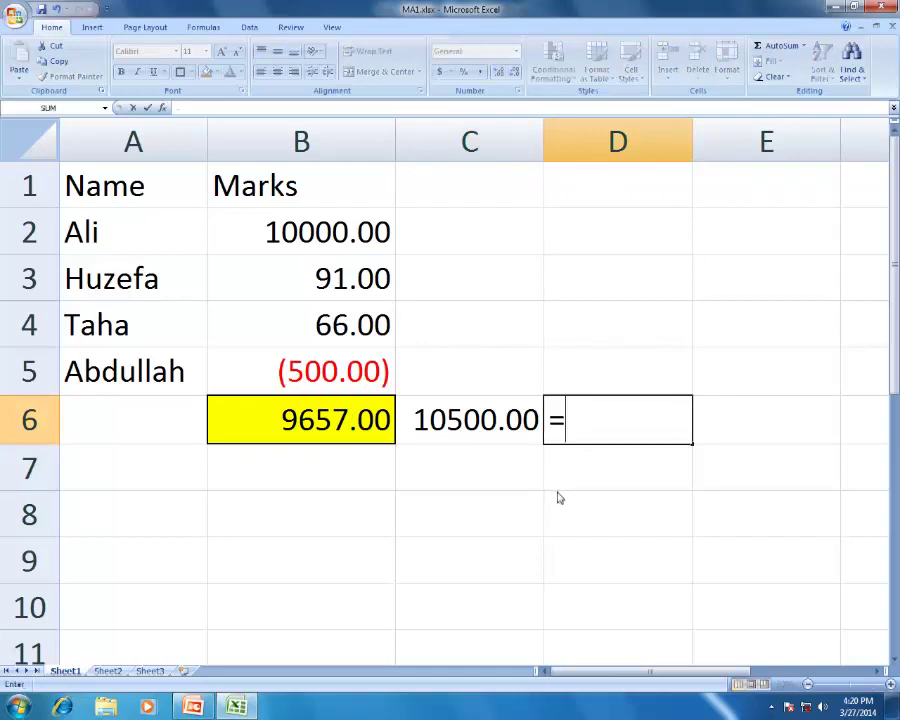
pyautogui.click(320, 278)
pyautogui.write('*')
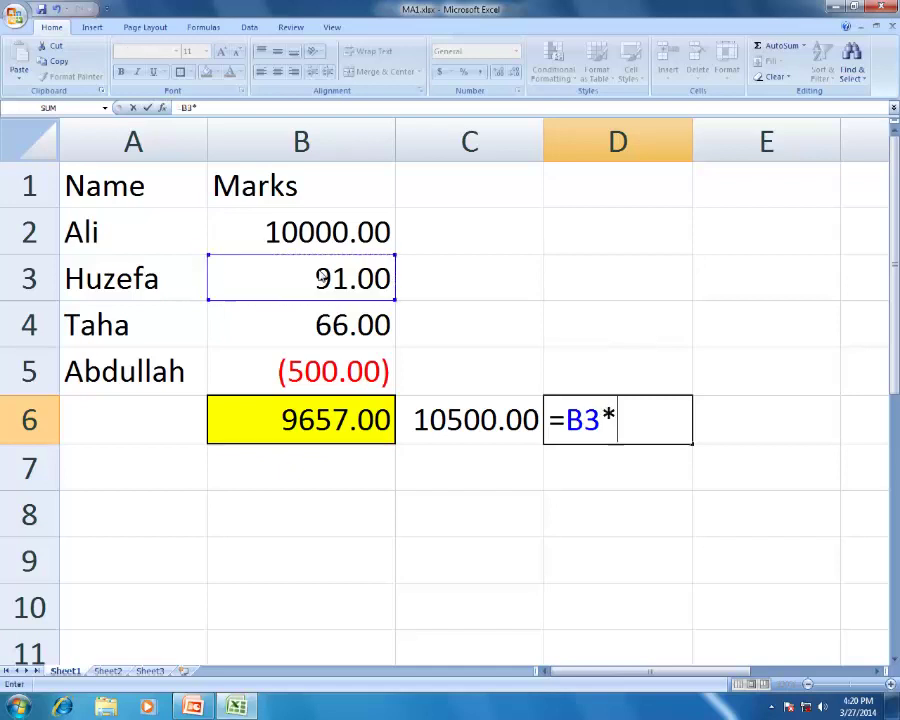
pyautogui.click(330, 336)
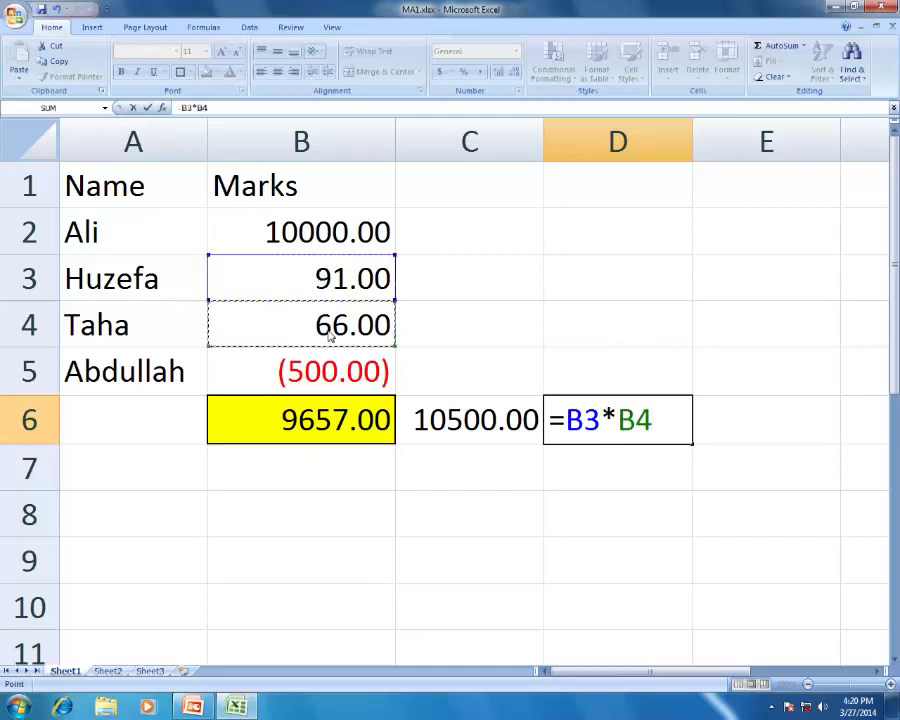
pyautogui.press('Return')
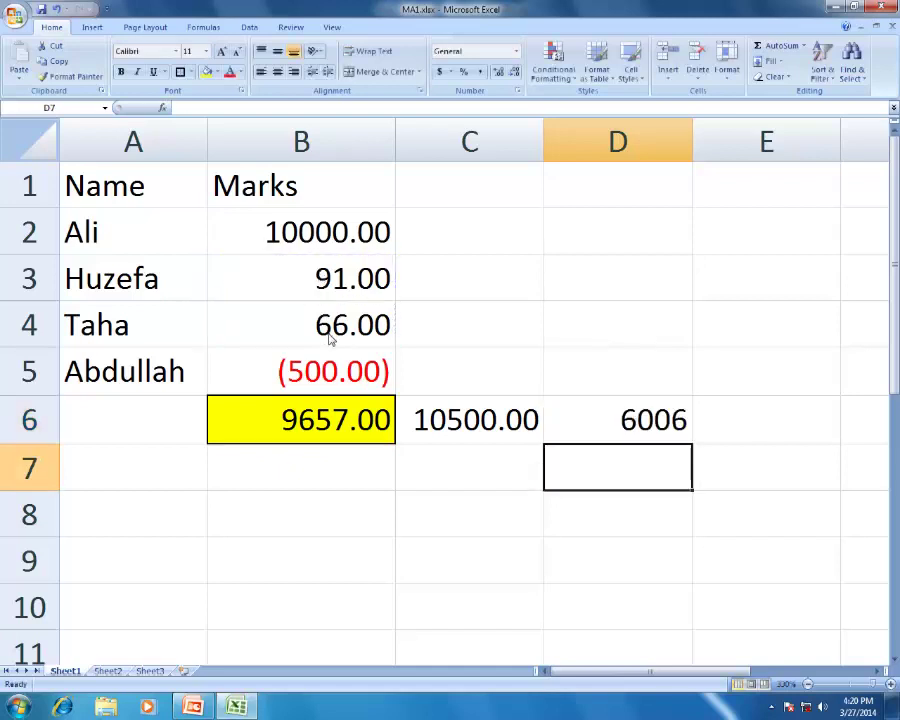
# - Enter the formula =B2/B4 in cell E6 to divide the first mark by the third
pyautogui.click(708, 440)
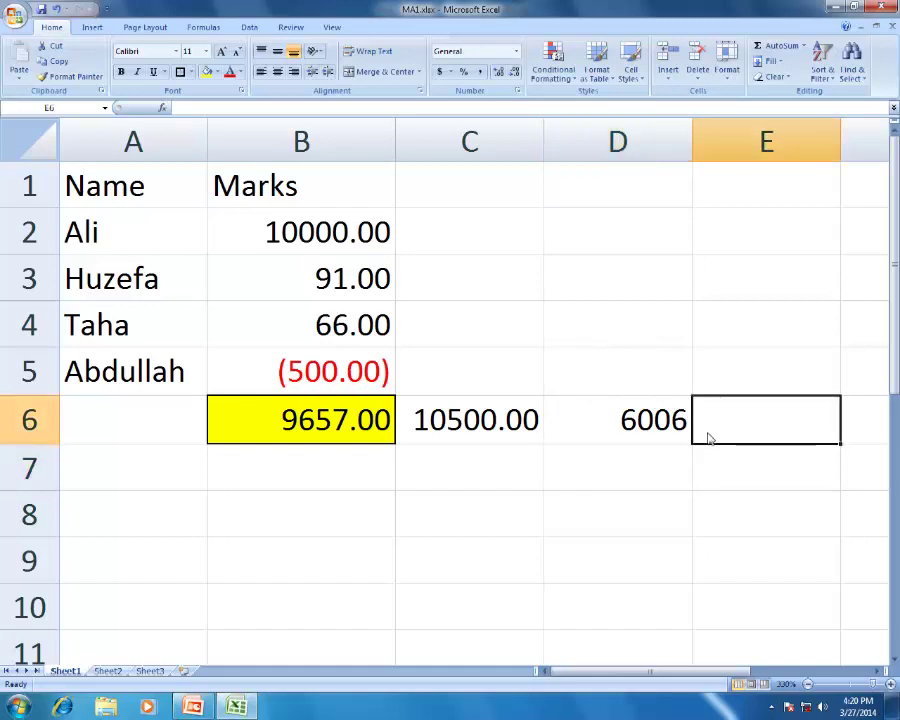
pyautogui.write('=')
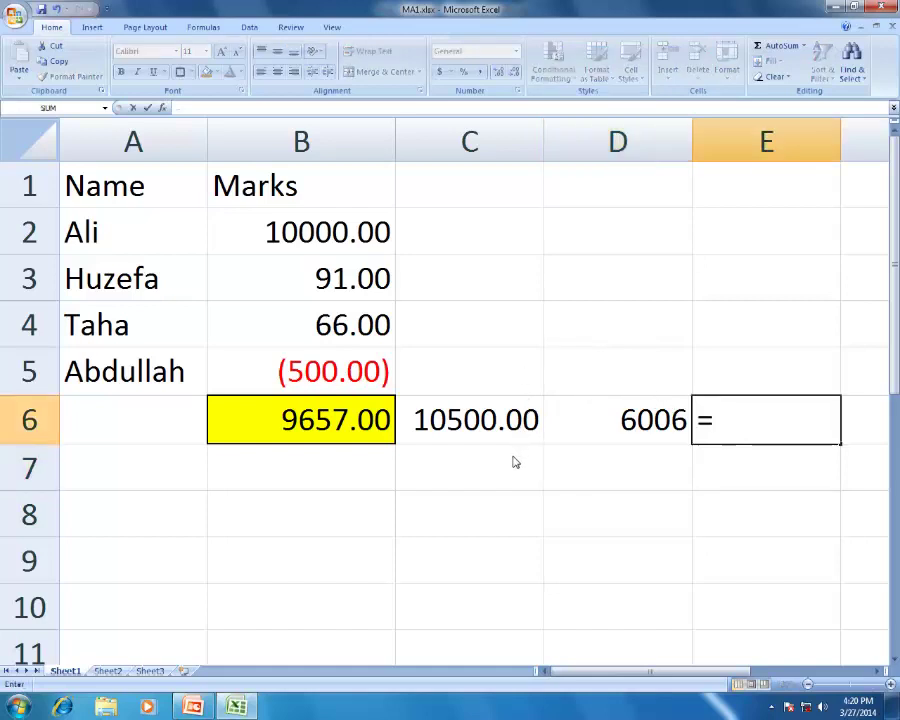
pyautogui.click(283, 241)
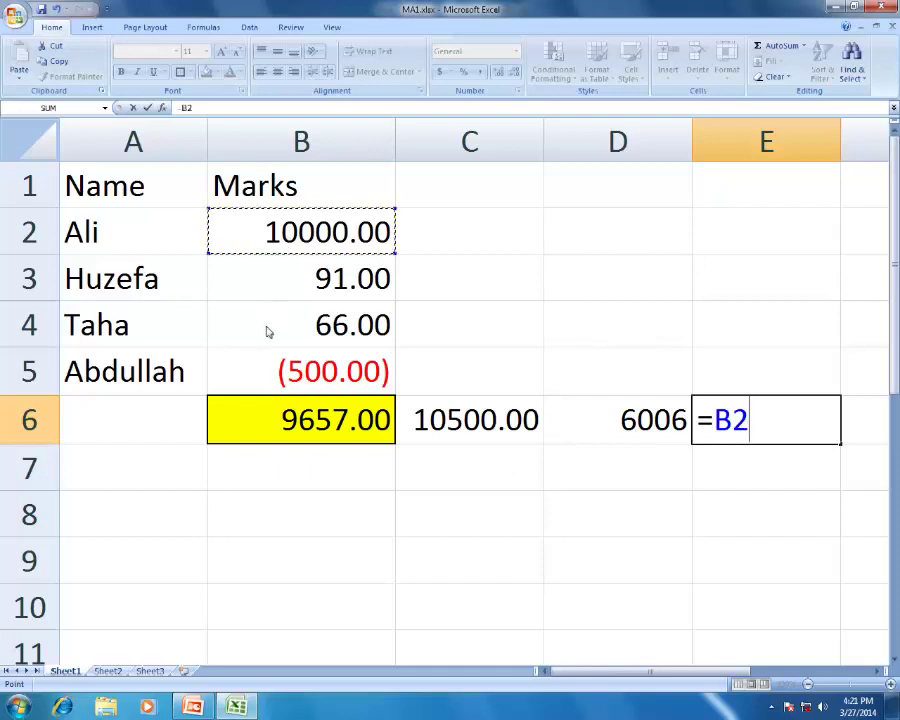
pyautogui.write('/')
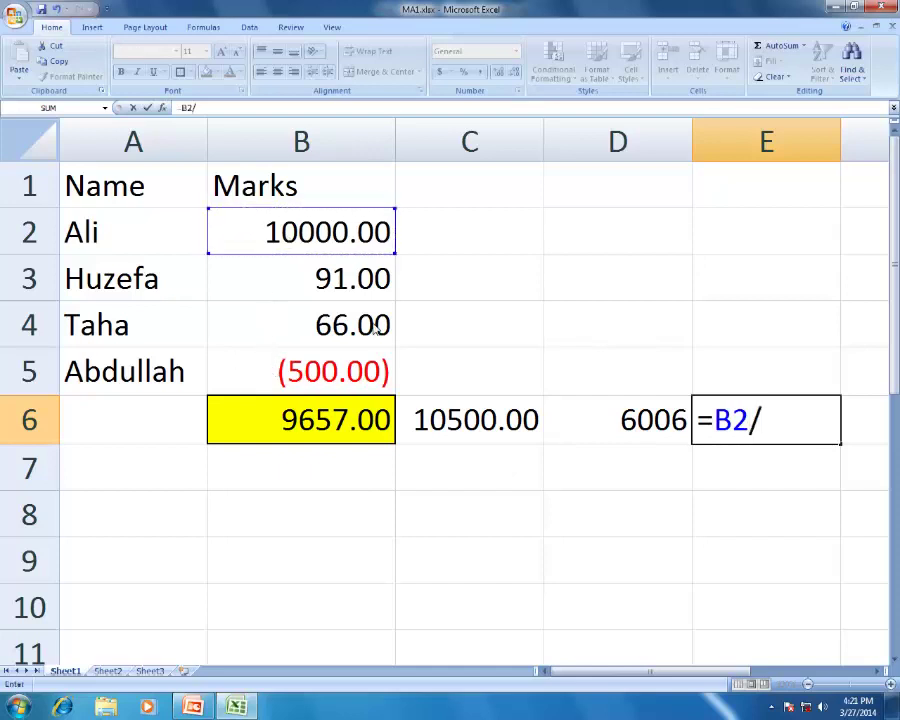
pyautogui.click(300, 328)
pyautogui.press('Return')
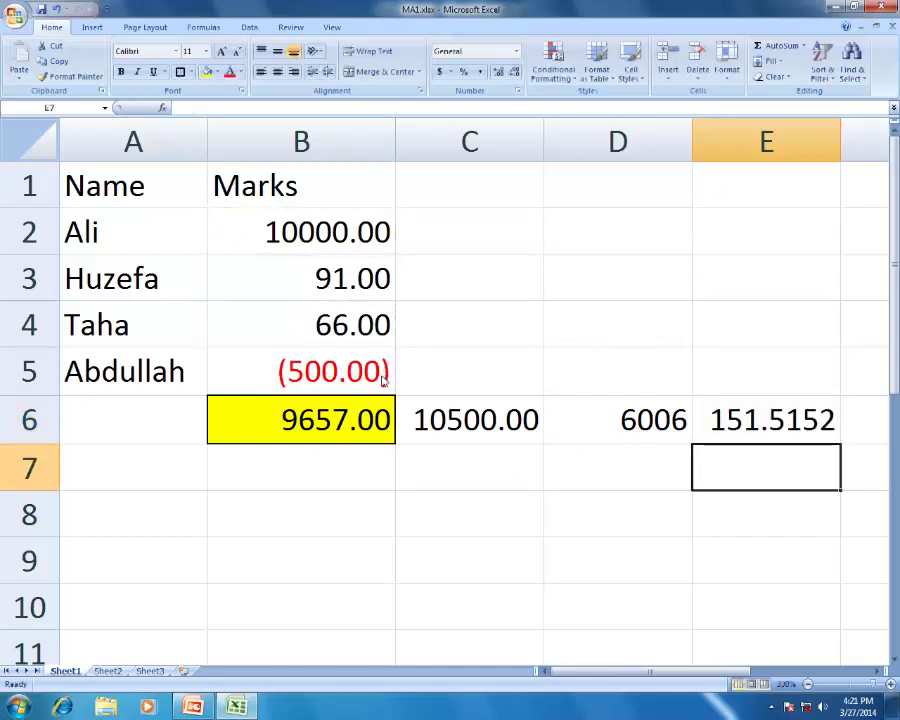
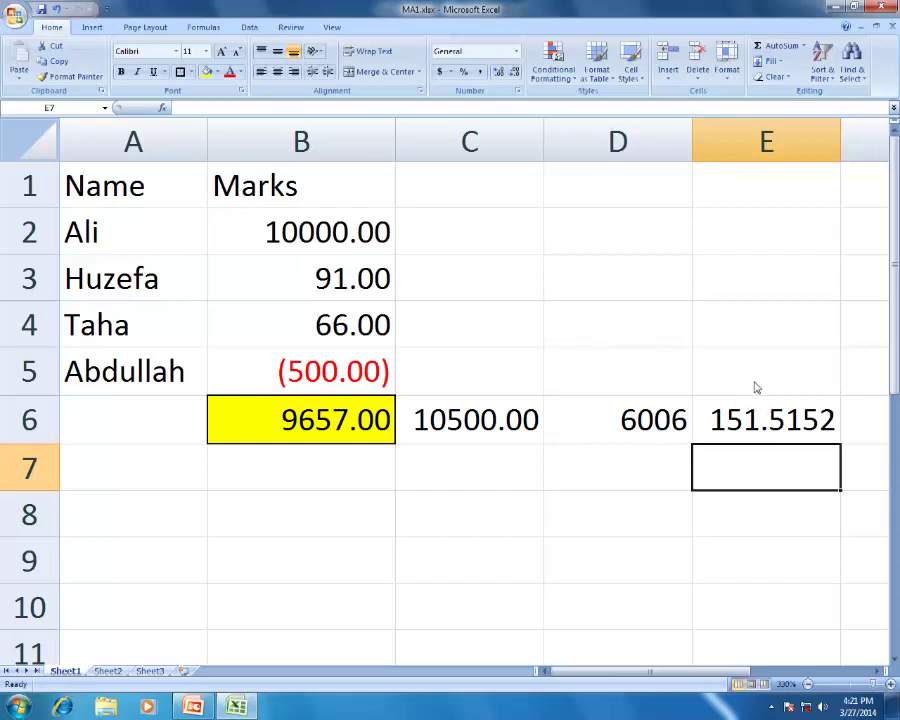
# - Enter the formula =round(E6,0) in cell E8 to round the division result to zero decimal places
pyautogui.click(735, 525)
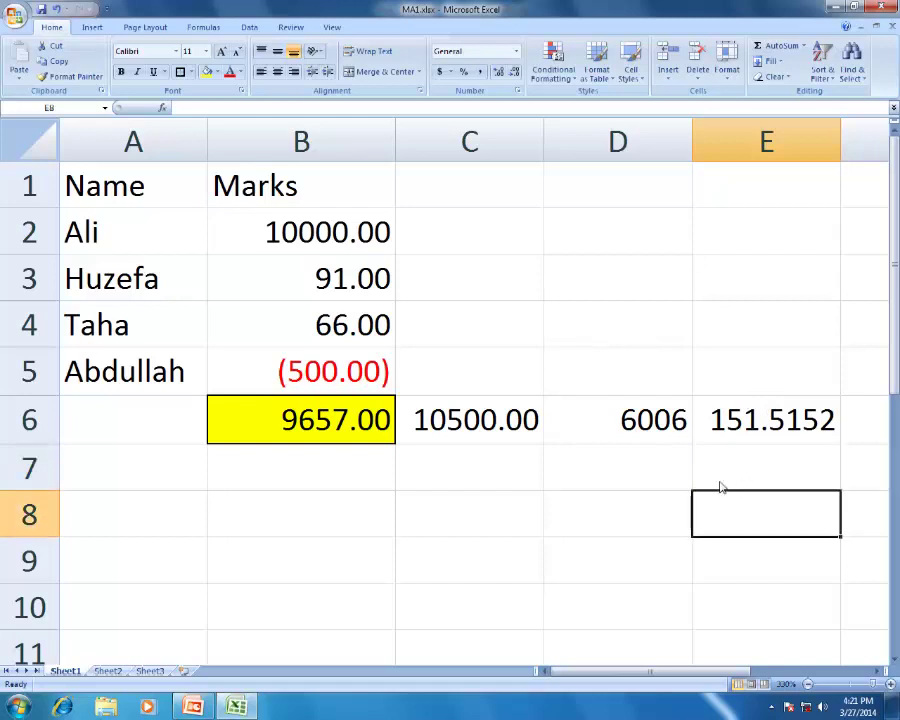
pyautogui.write('=round(')
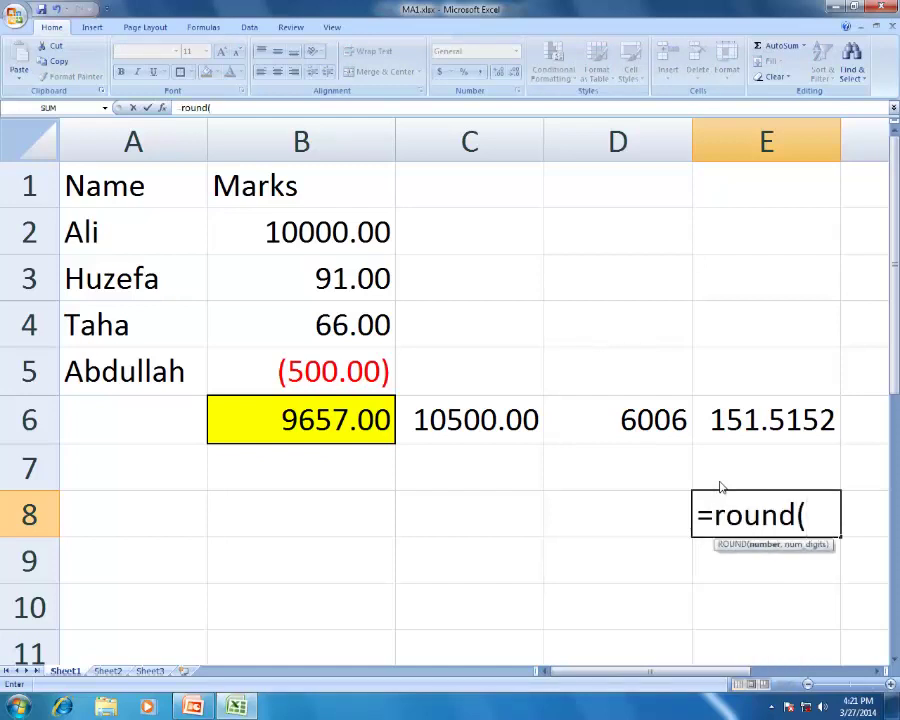
pyautogui.click(748, 432)
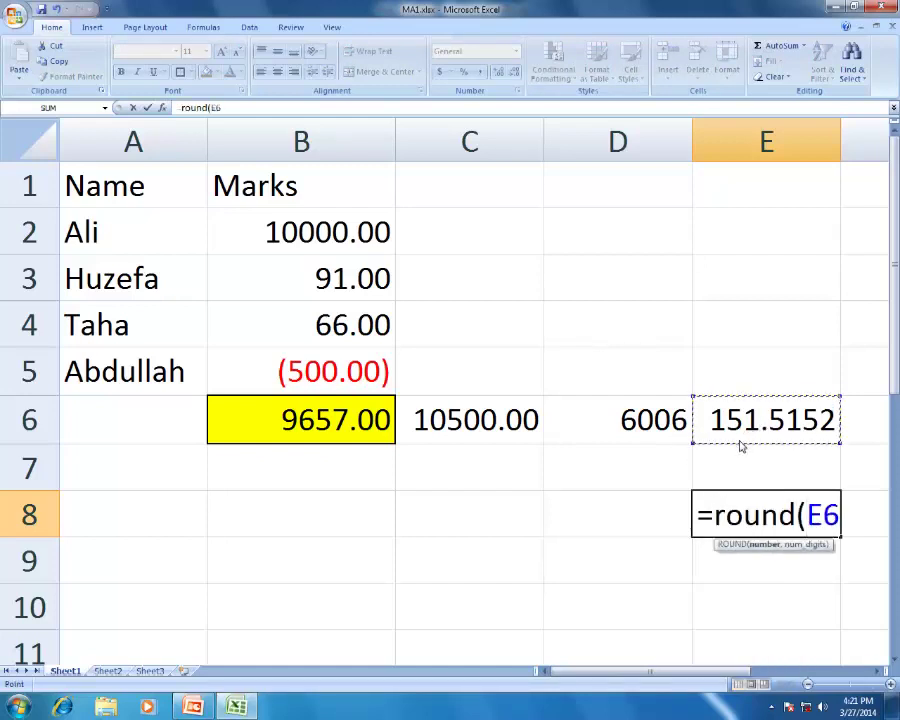
pyautogui.write(',')
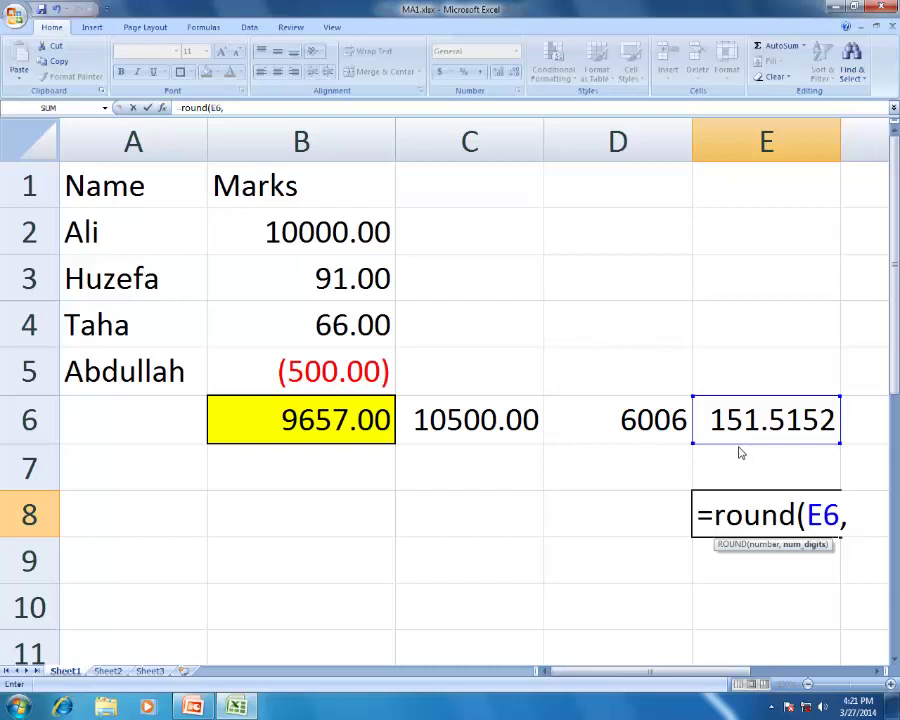
pyautogui.write('0)')
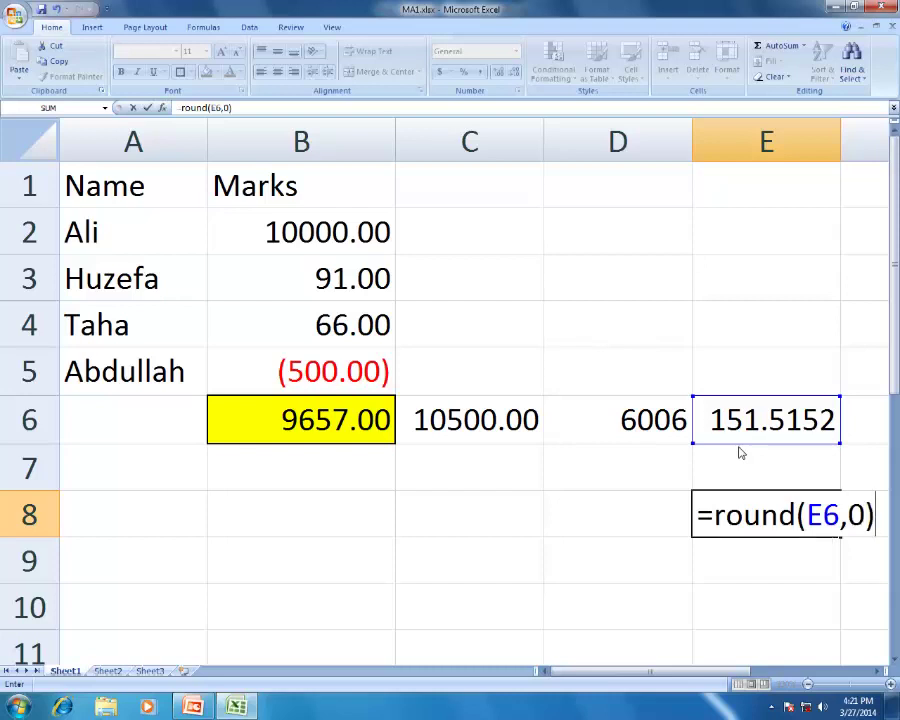
pyautogui.press('Return')
# - Widen column E and narrow column D so the ROUND formula in cell E8 fits on one line when shown
pyautogui.click(773, 526)
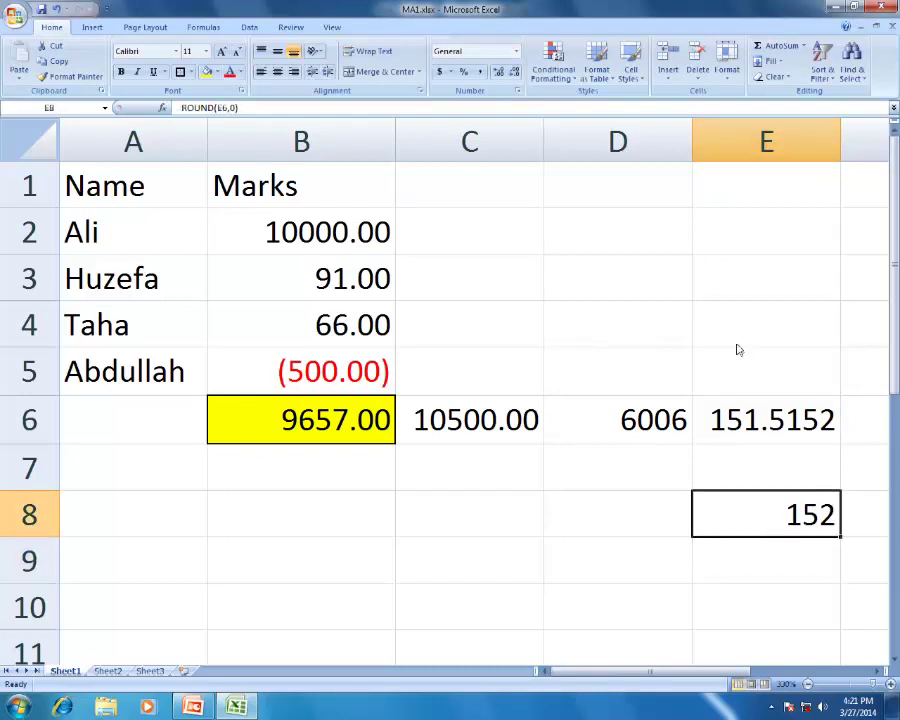
pyautogui.press('F2')
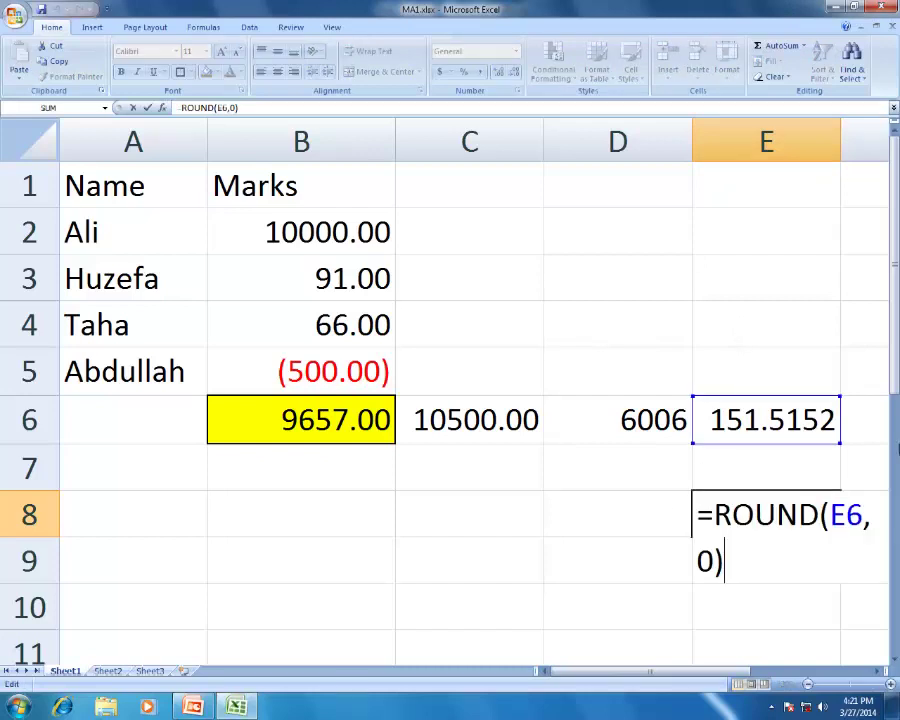
pyautogui.click(830, 141)
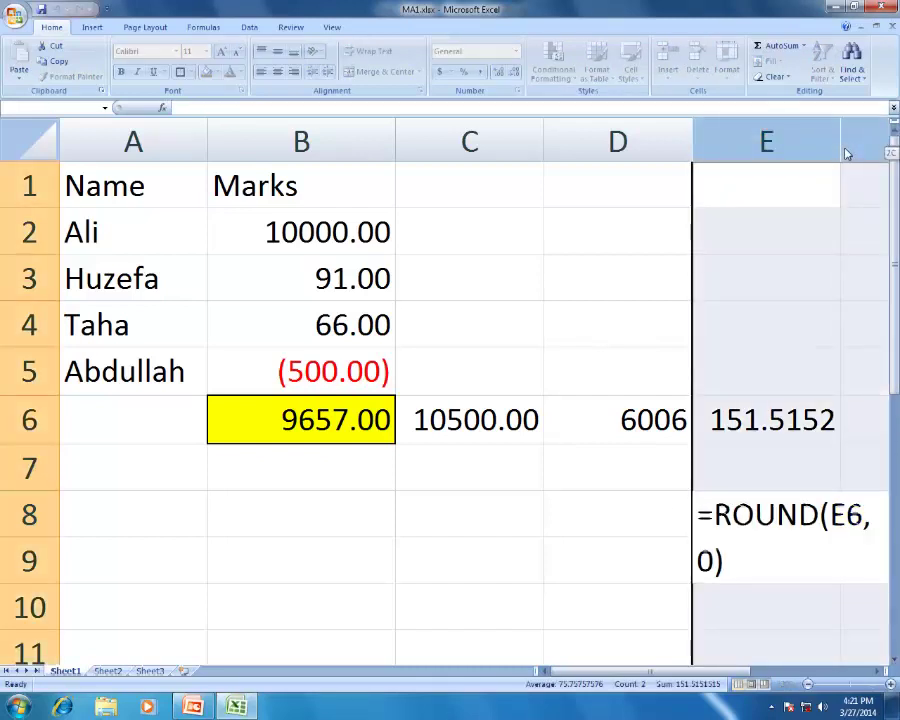
pyautogui.click(783, 530)
pyautogui.moveTo(840, 132); pyautogui.dragTo(880, 151)
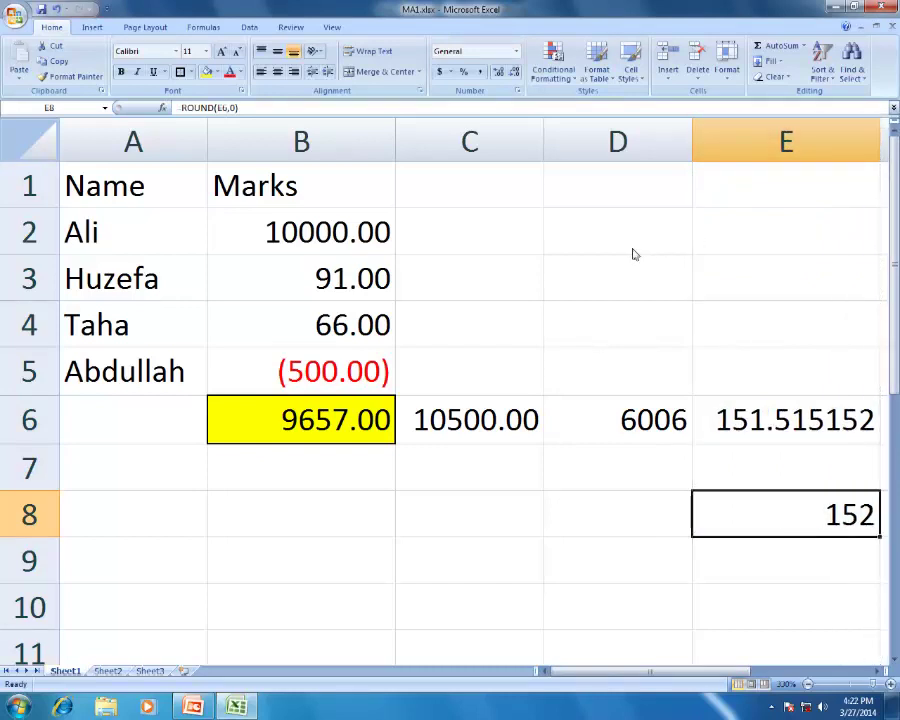
pyautogui.press('F2')
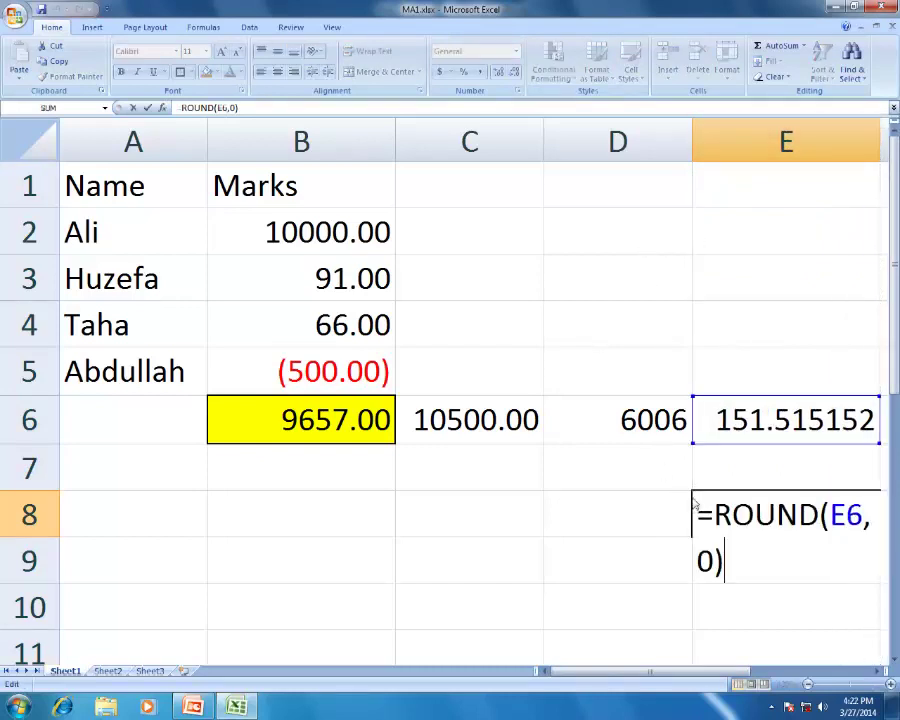
pyautogui.click(696, 141)
pyautogui.moveTo(696, 141); pyautogui.dragTo(653, 138)
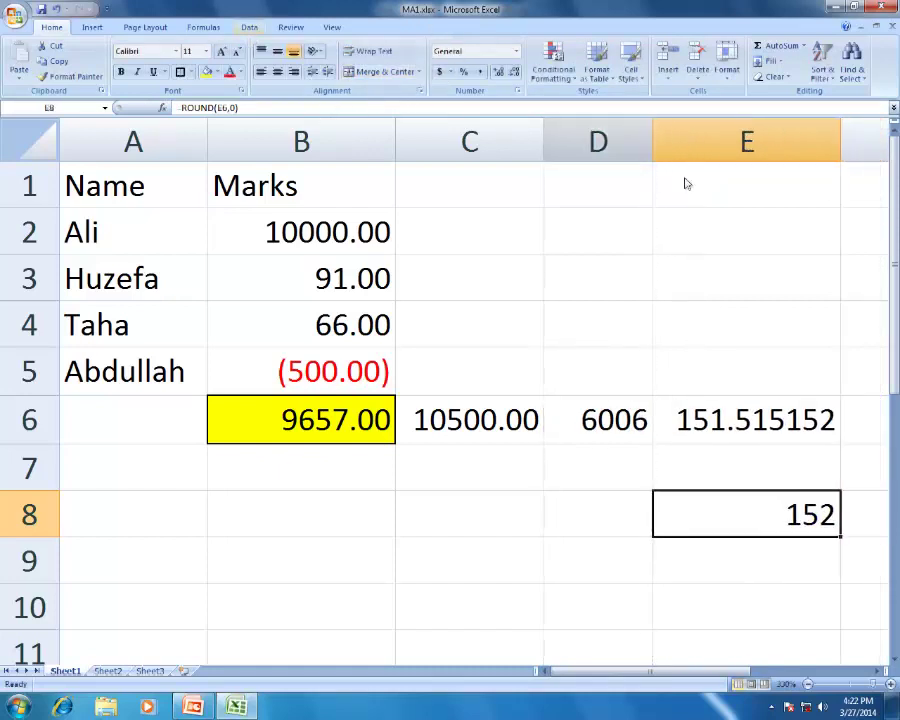
pyautogui.moveTo(837, 141); pyautogui.dragTo(874, 141)
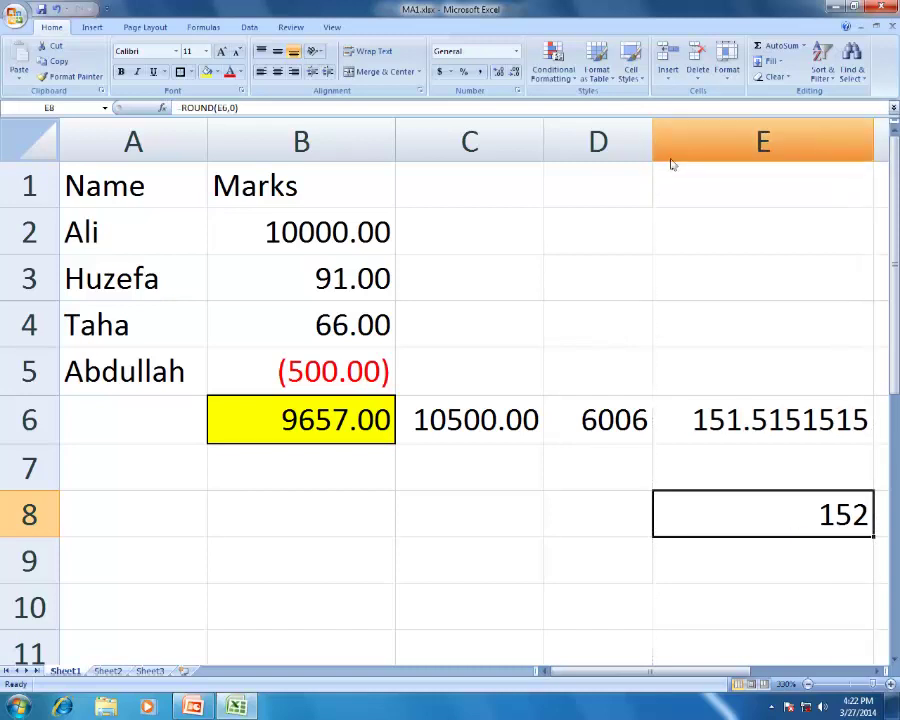
pyautogui.click(266, 110)
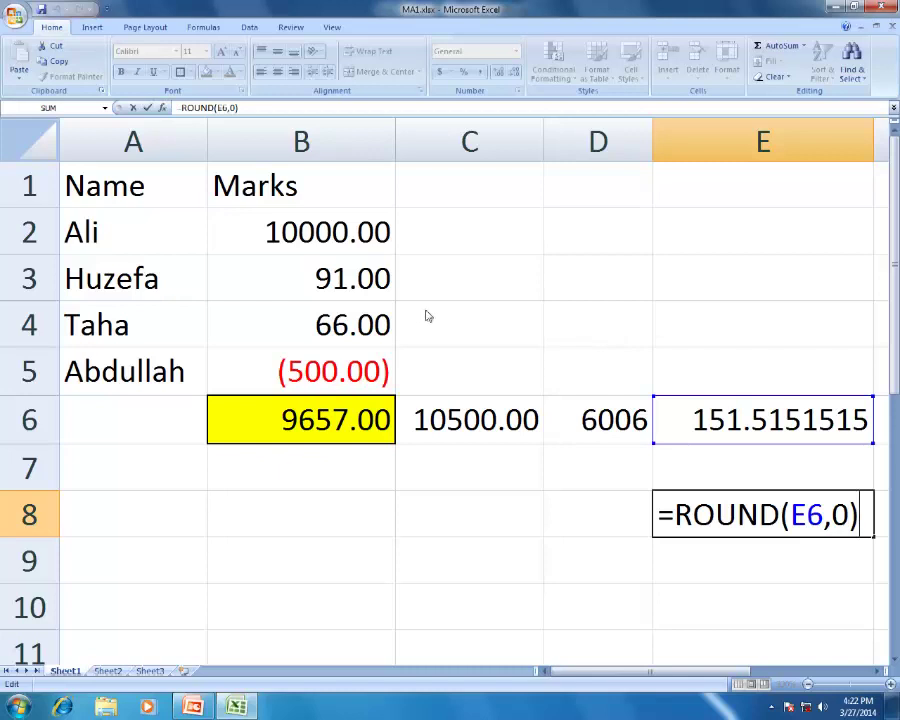
pyautogui.click(348, 486)
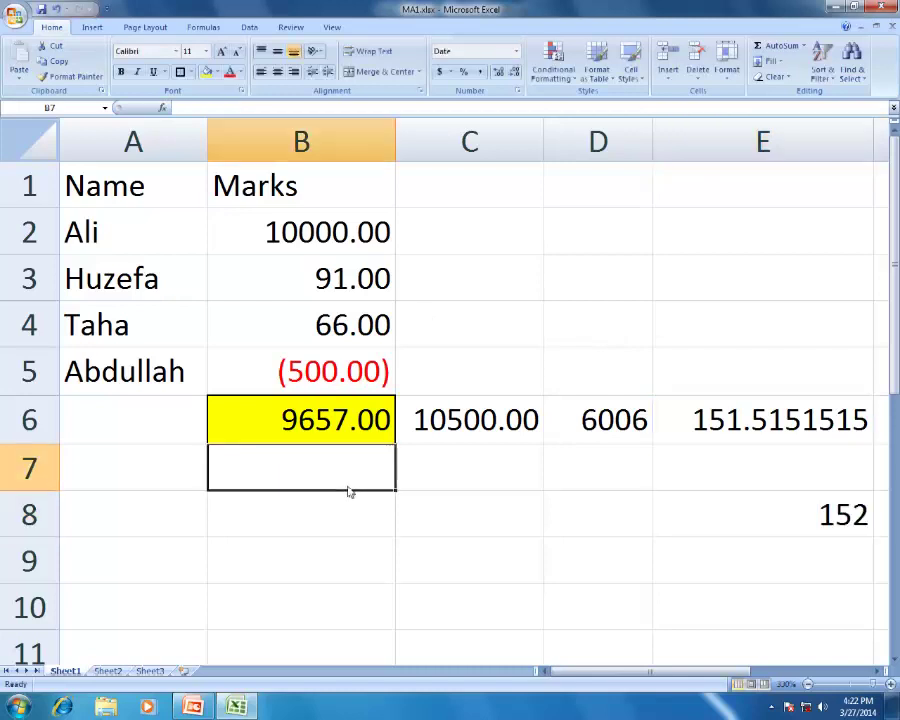
# - Enter the heading Grades in cell C1, beside the Marks heading
pyautogui.click(476, 229)
pyautogui.click(428, 191)
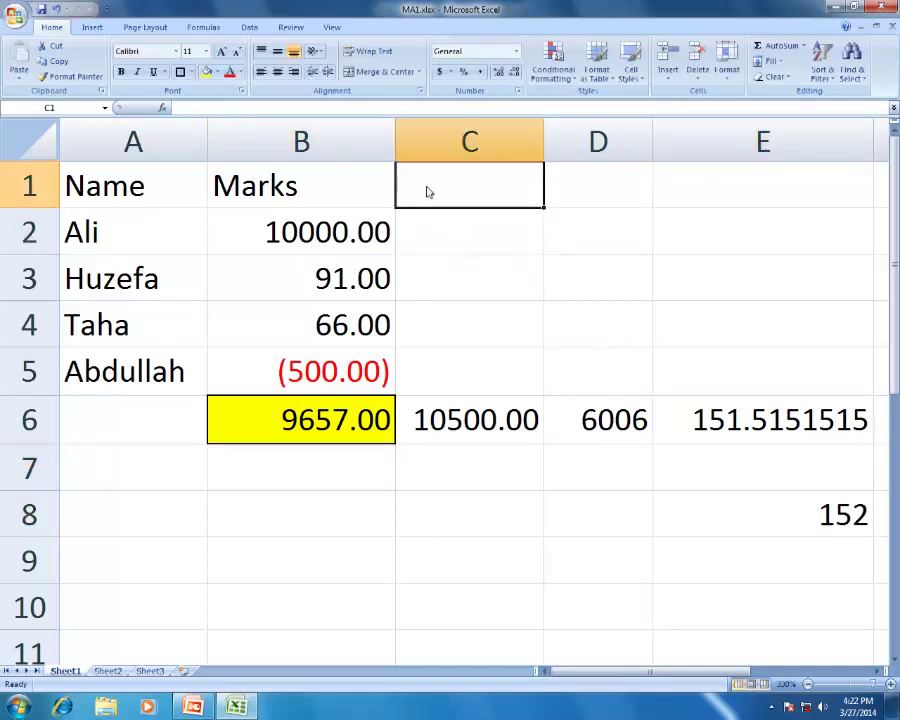
pyautogui.click(297, 248)
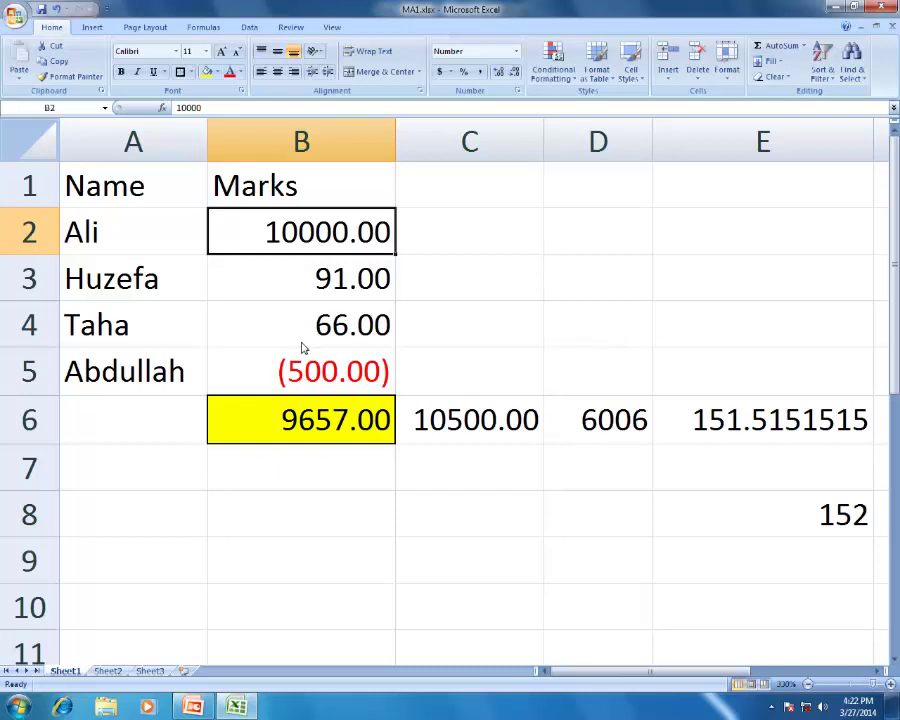
pyautogui.click(476, 191)
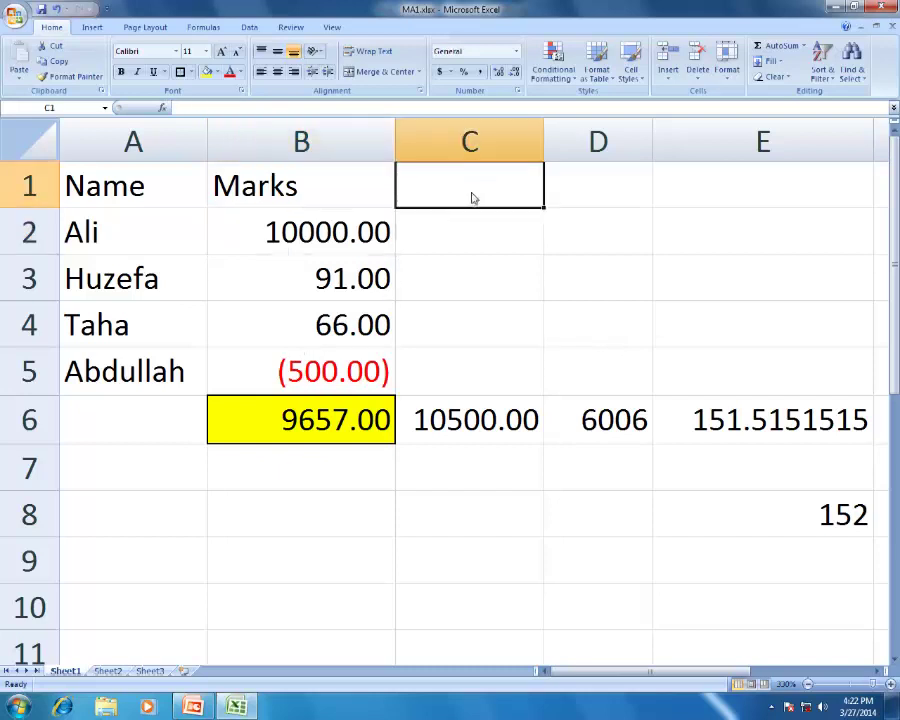
pyautogui.write('Grades')
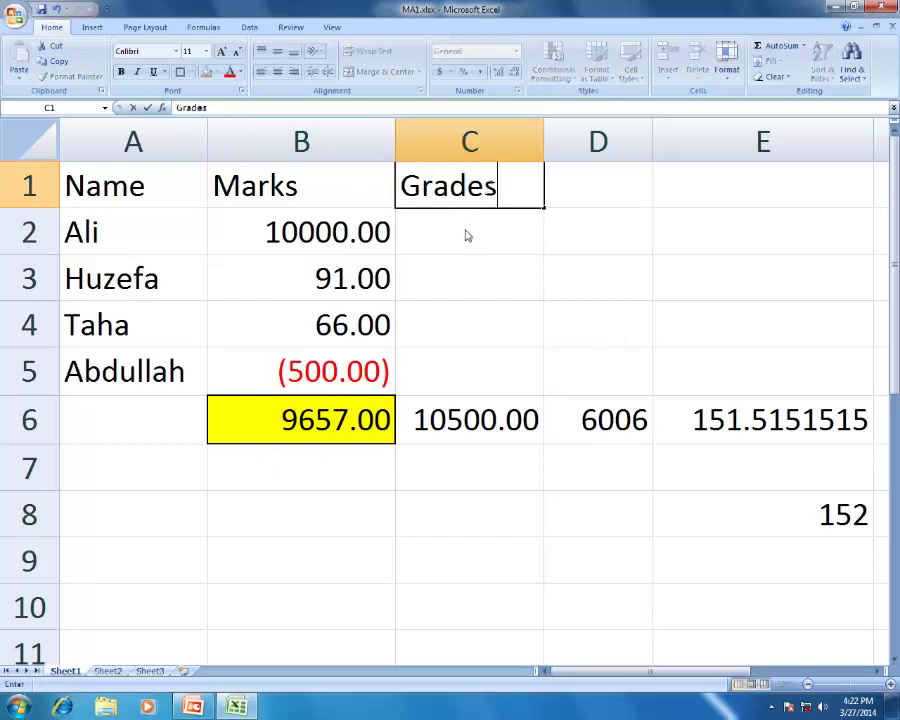
# - Replace the marks in cell B2 with 86 and in cell B5 with 75
pyautogui.click(380, 228)
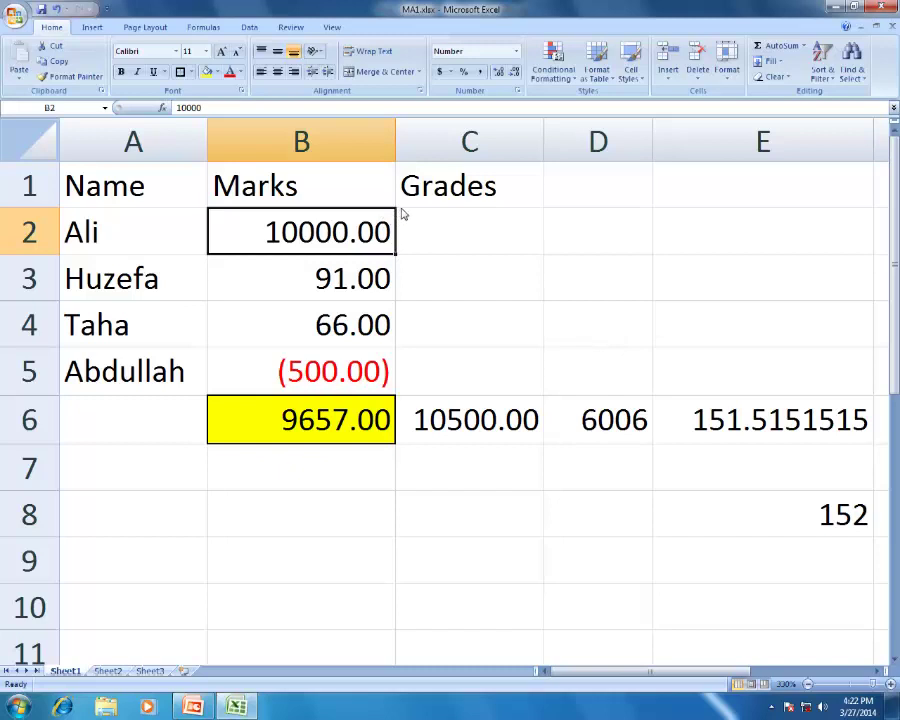
pyautogui.write('86')
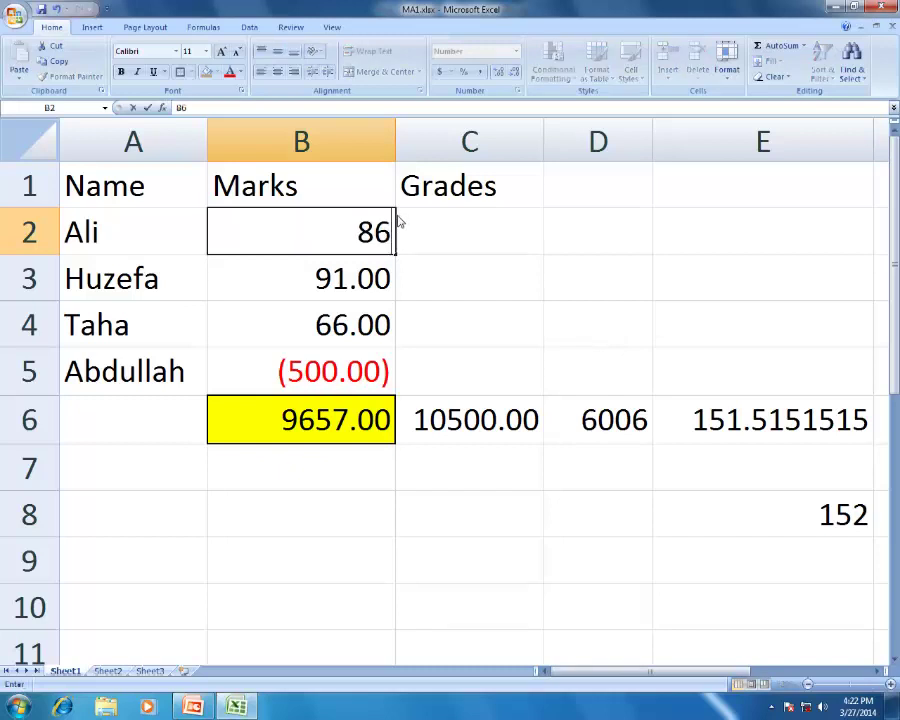
pyautogui.press('Return')
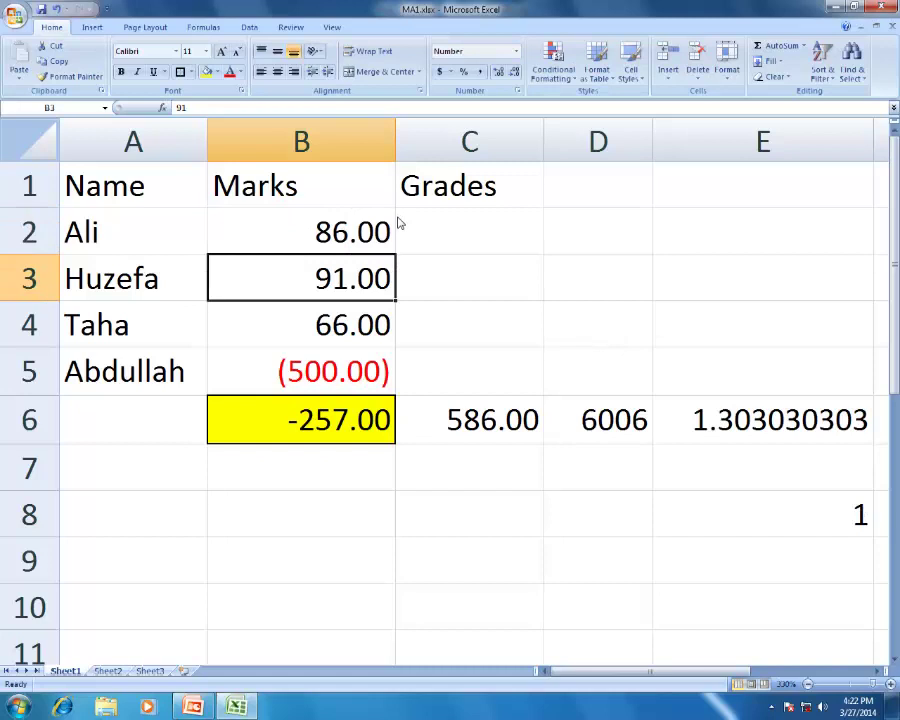
pyautogui.press('Return')
pyautogui.press('Return')
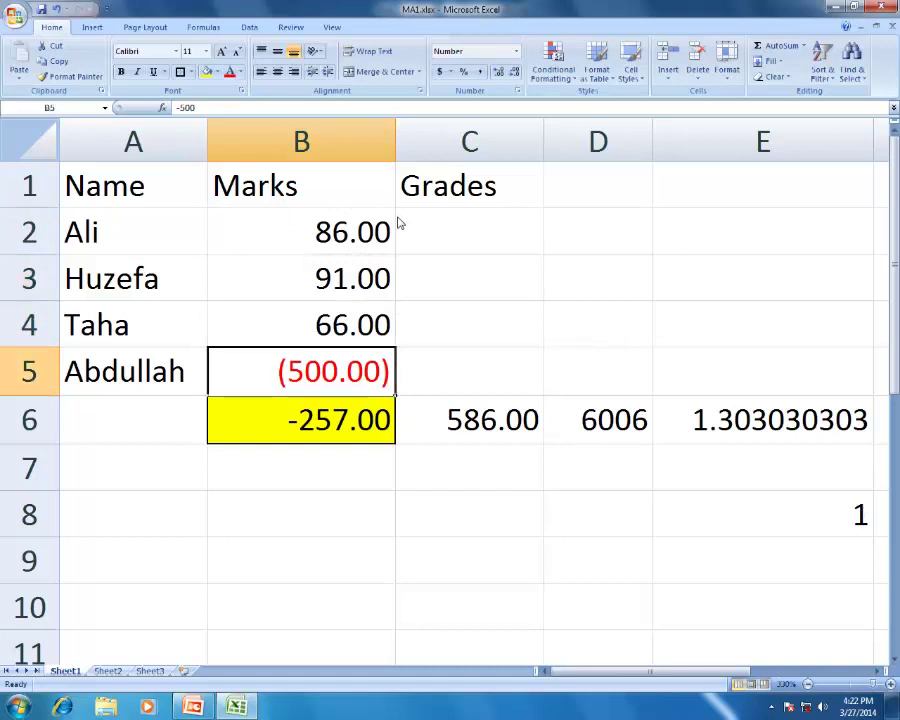
pyautogui.click(345, 235)
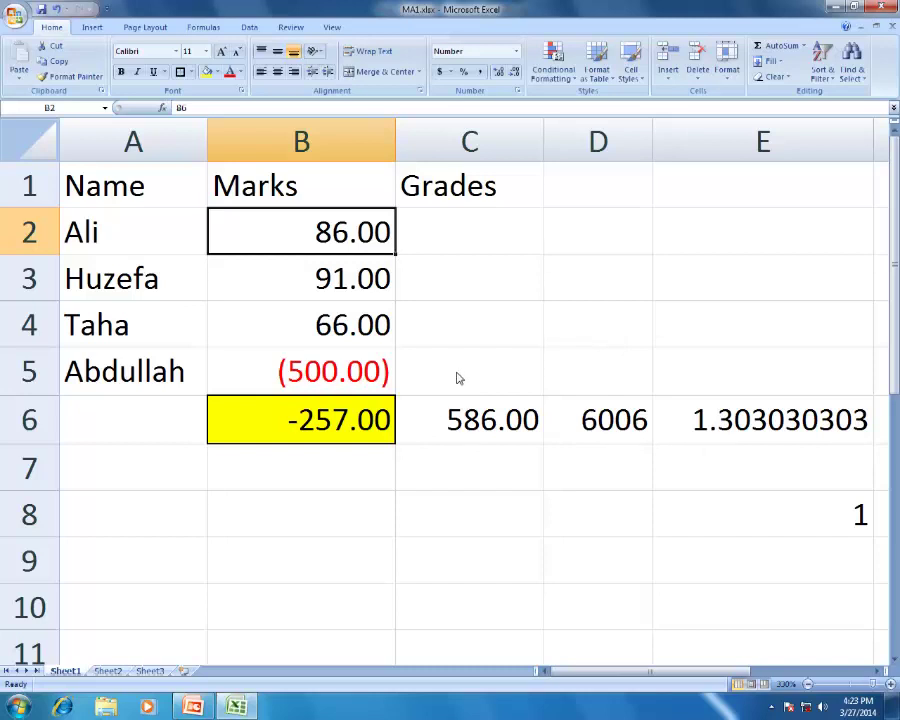
pyautogui.click(368, 388)
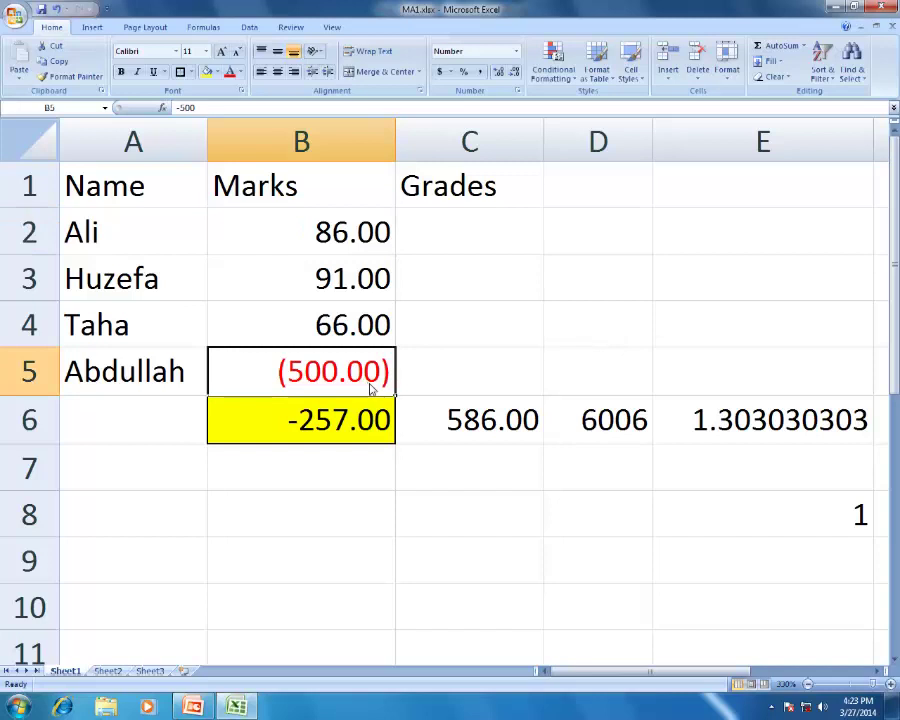
pyautogui.write('75')
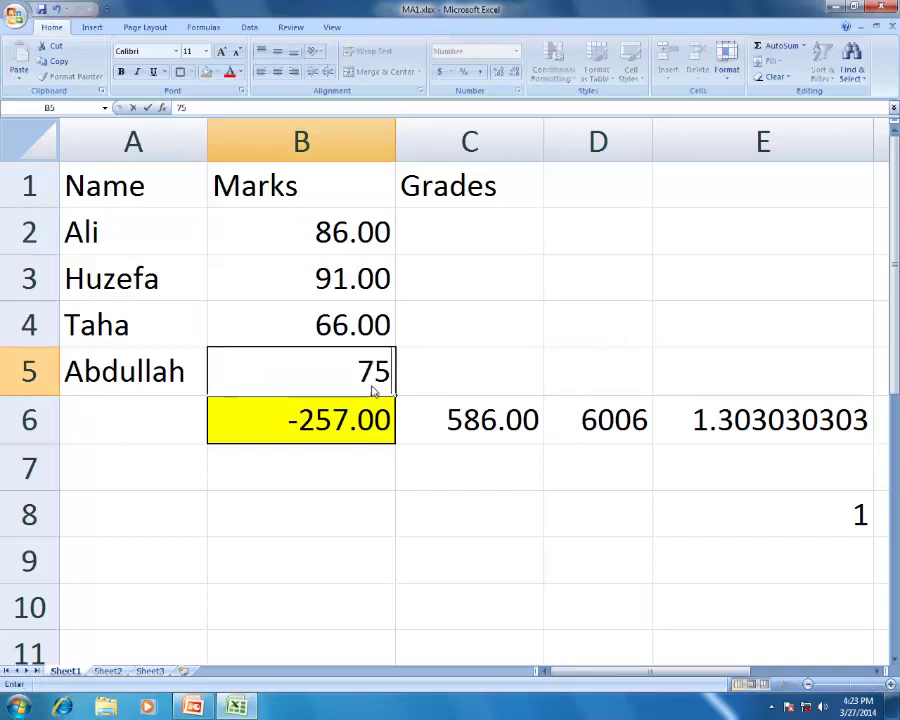
pyautogui.press('Return')
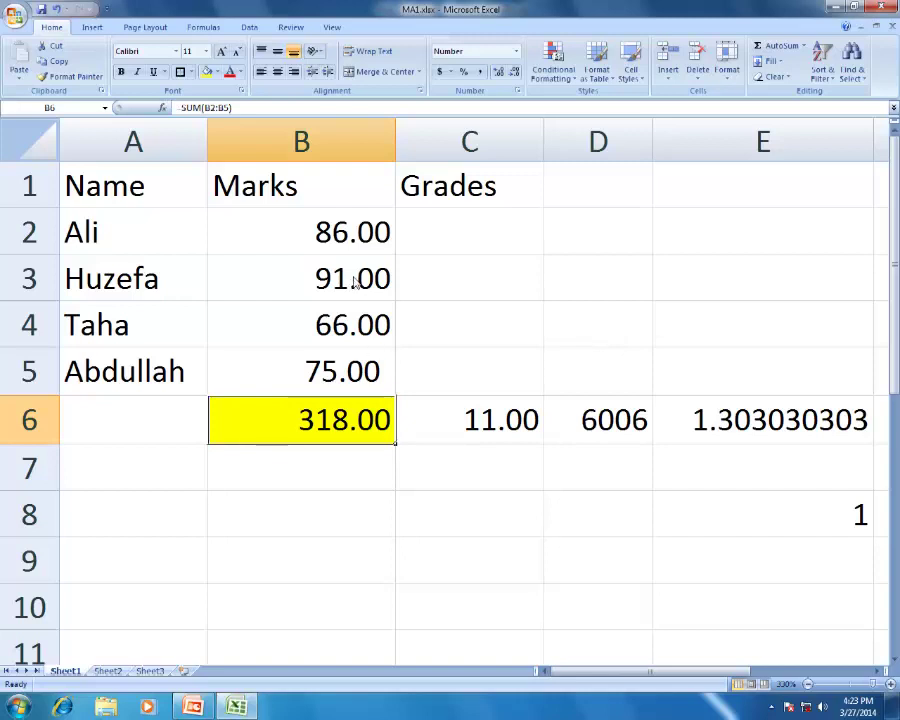
# - Enter the formula =B3+B4 in cell C7 to add the second and third marks
pyautogui.click(438, 488)
pyautogui.write('=')
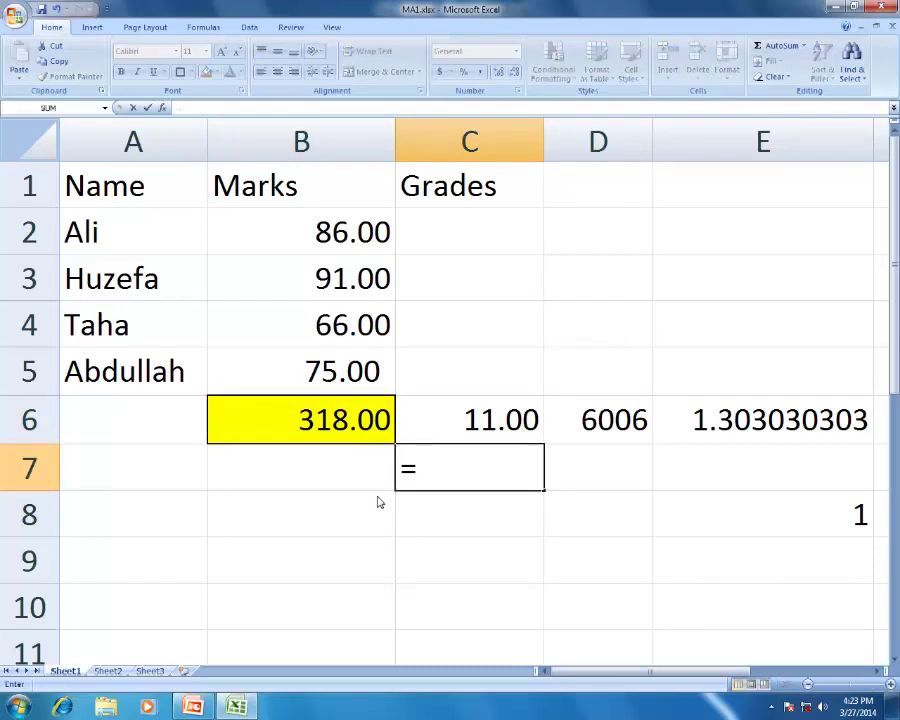
pyautogui.click(358, 295)
pyautogui.write('+')
pyautogui.click(330, 325)
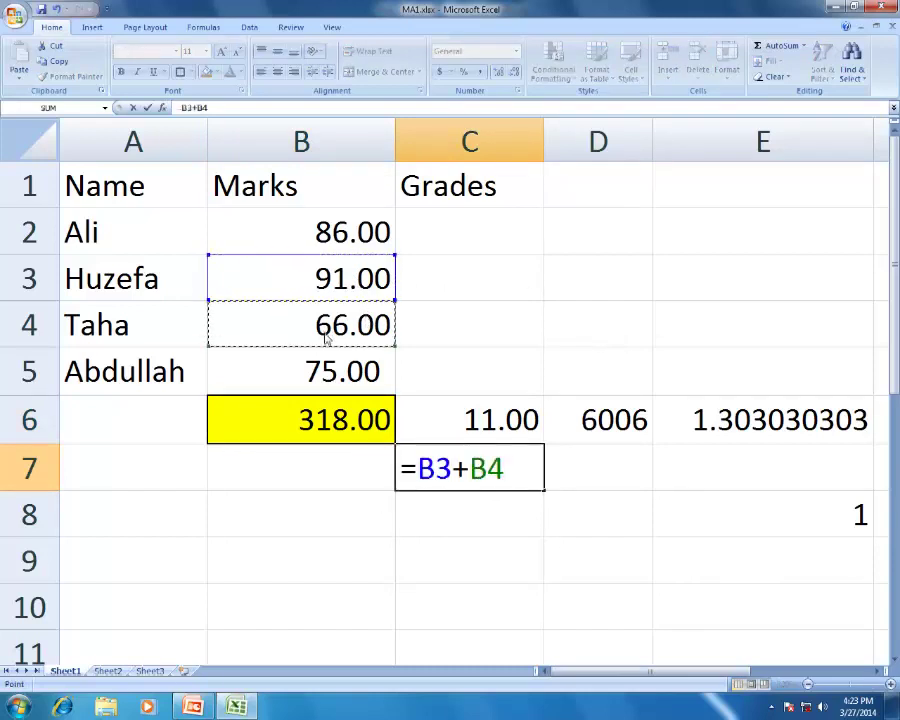
pyautogui.press('Return')
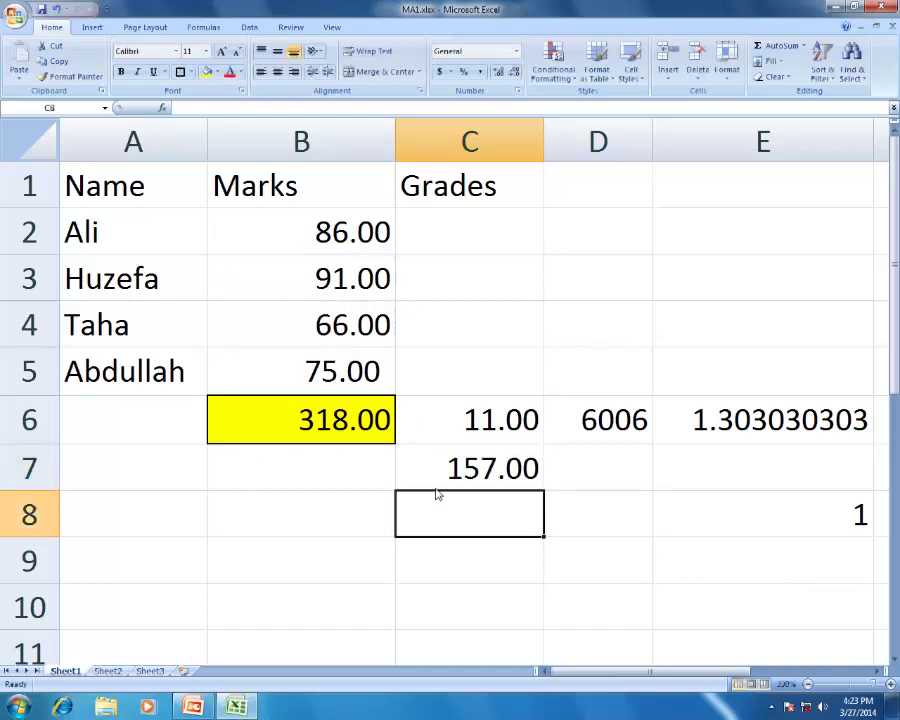
# - Set the mark in cell B3 to 50 to recalculate the formulas, and undo that change
pyautogui.click(371, 371)
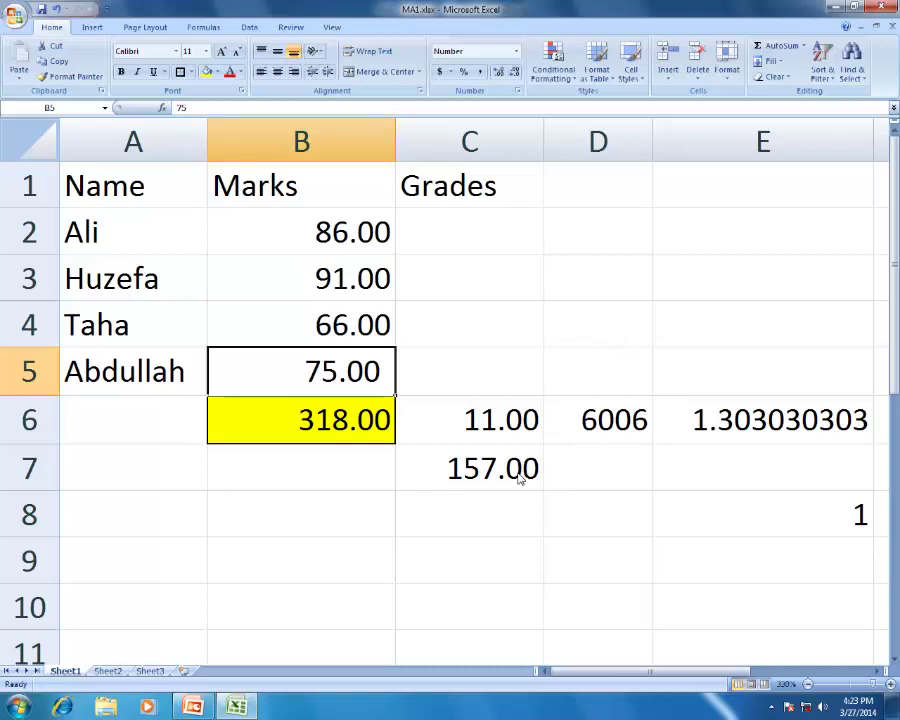
pyautogui.click(380, 236)
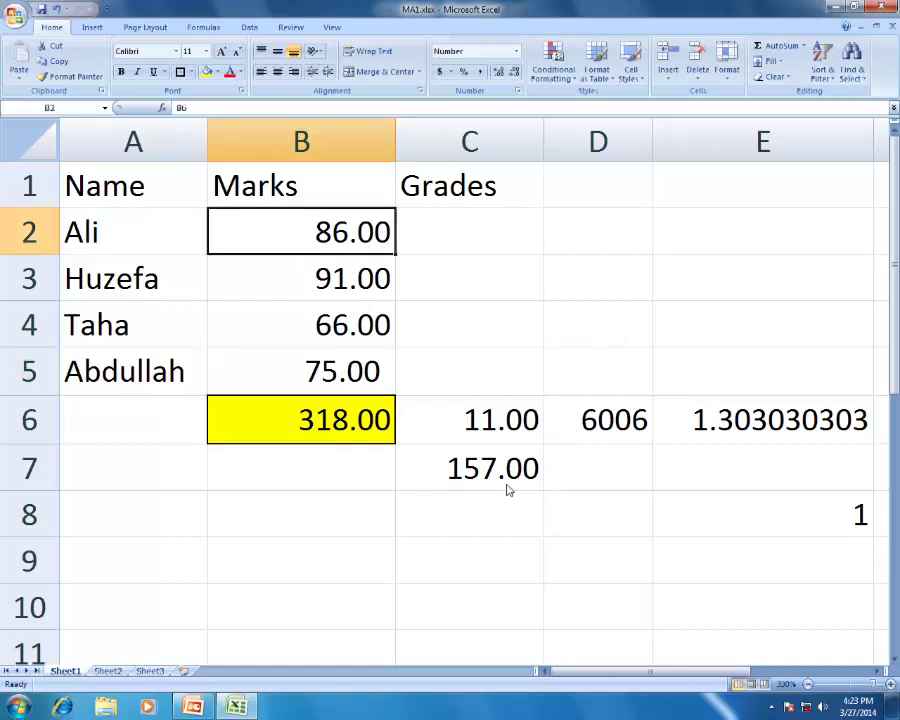
pyautogui.click(346, 295)
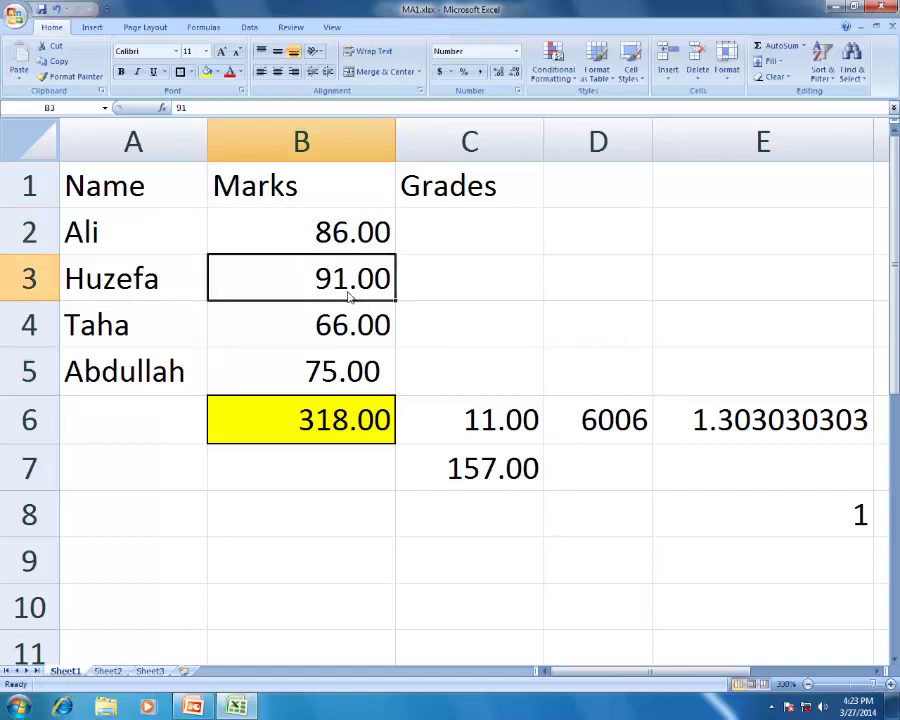
pyautogui.write('50')
pyautogui.press('Return')
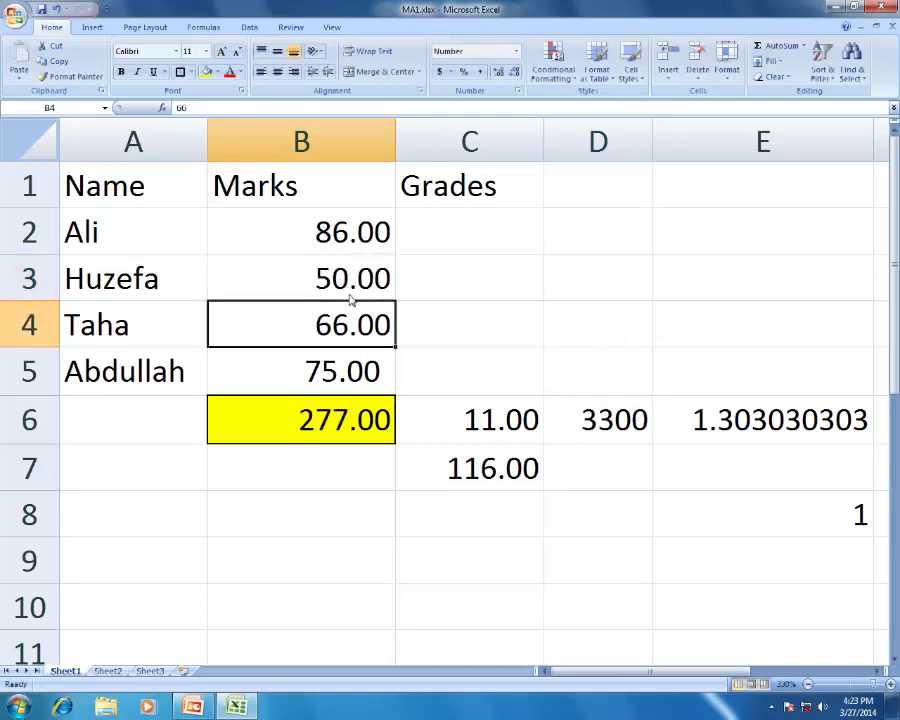
pyautogui.hotkey('ctrl', 'z')
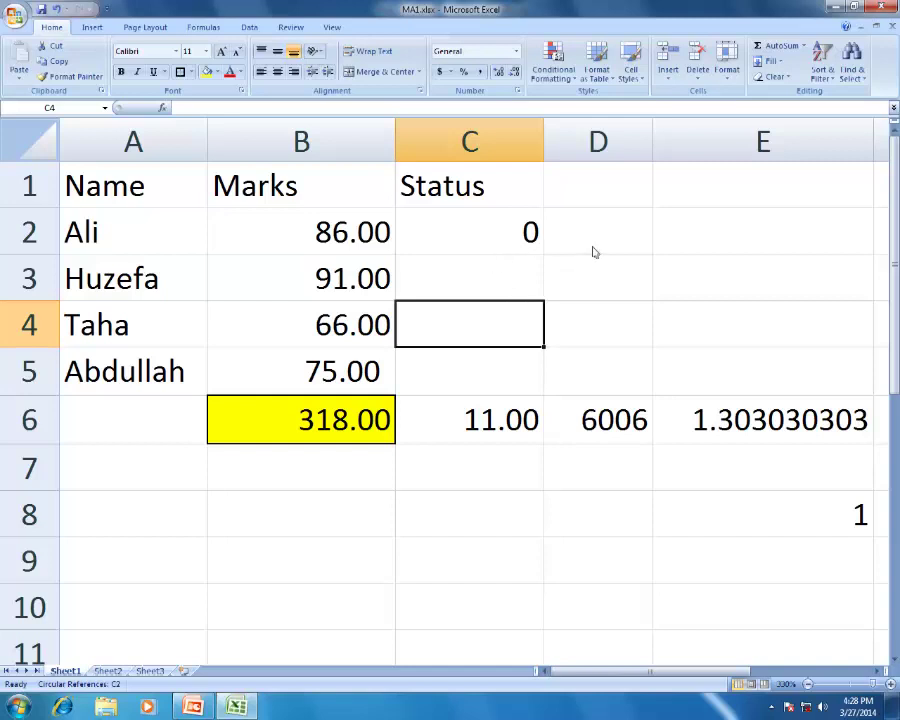
# - Sort only the marks in B2:B5 from largest to smallest, continuing with the current selection so the names stay in place
pyautogui.click(582, 292)
pyautogui.click(468, 252)
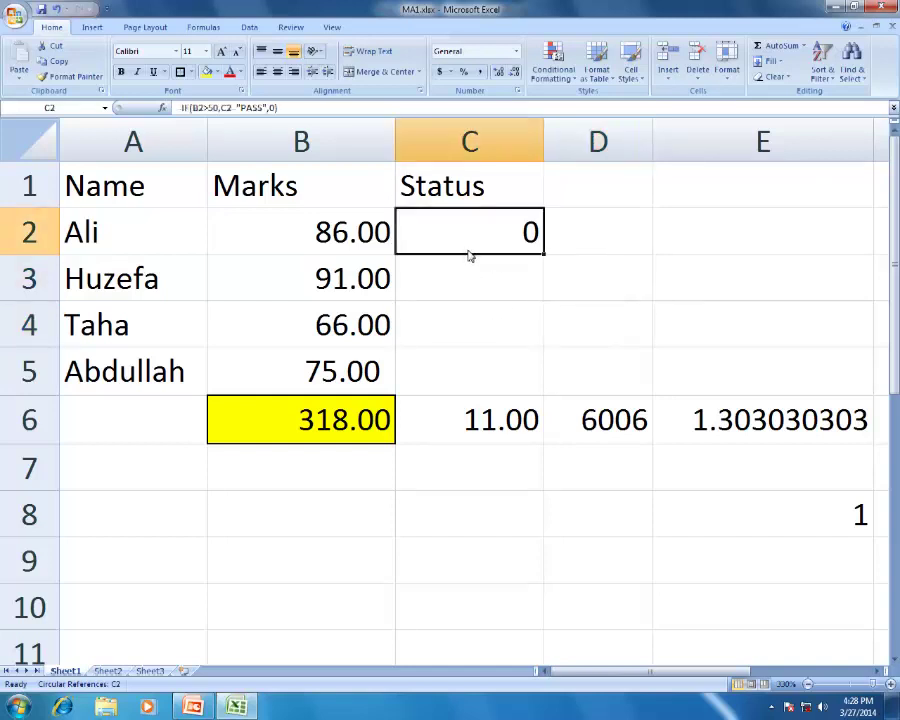
pyautogui.moveTo(311, 228); pyautogui.dragTo(327, 374)
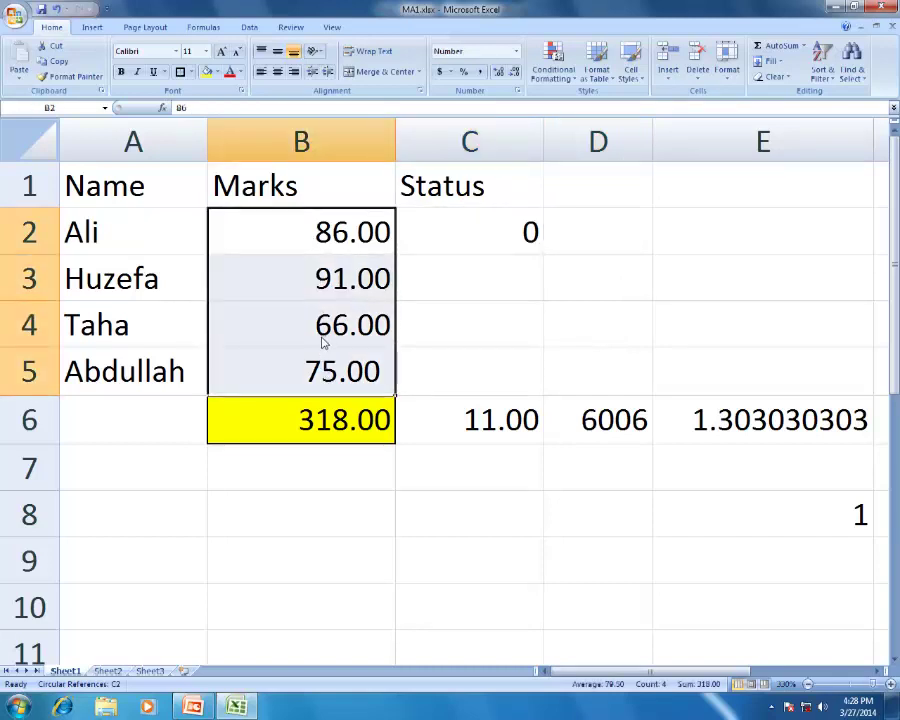
pyautogui.click(830, 76)
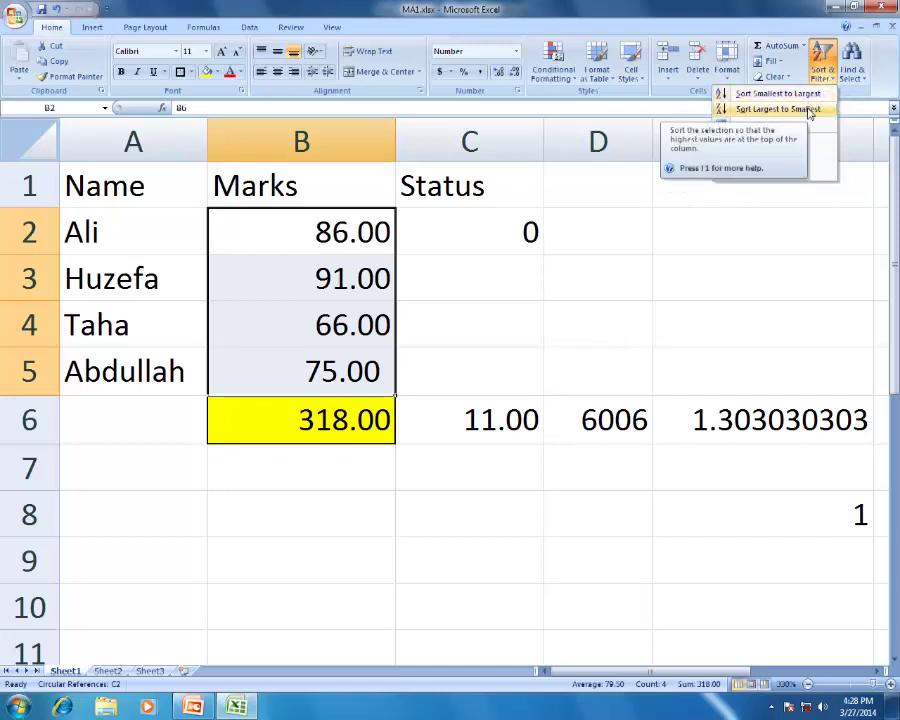
pyautogui.click(809, 113)
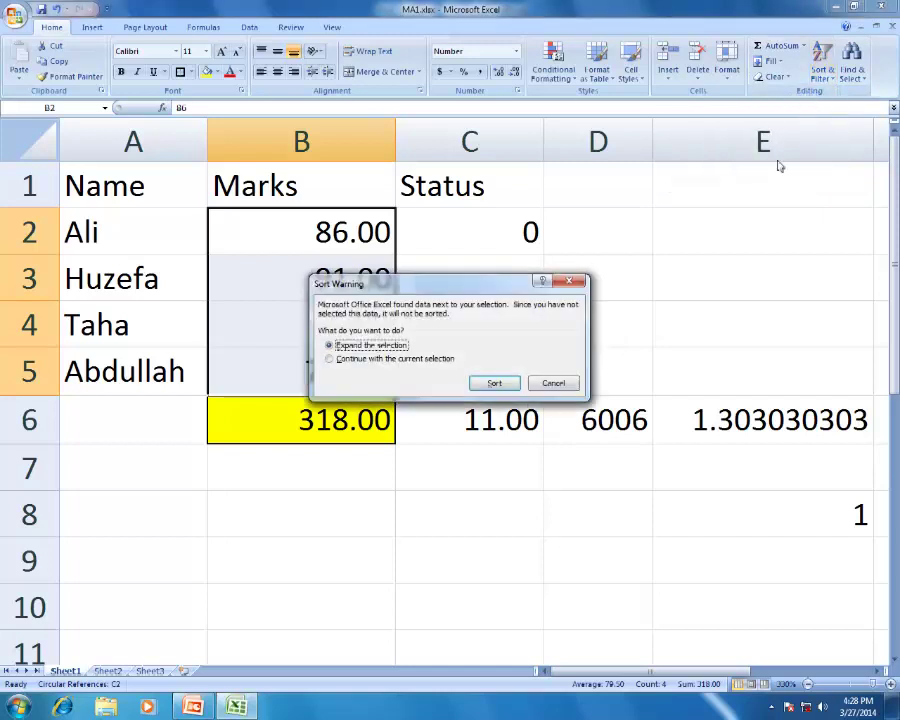
pyautogui.click(377, 360)
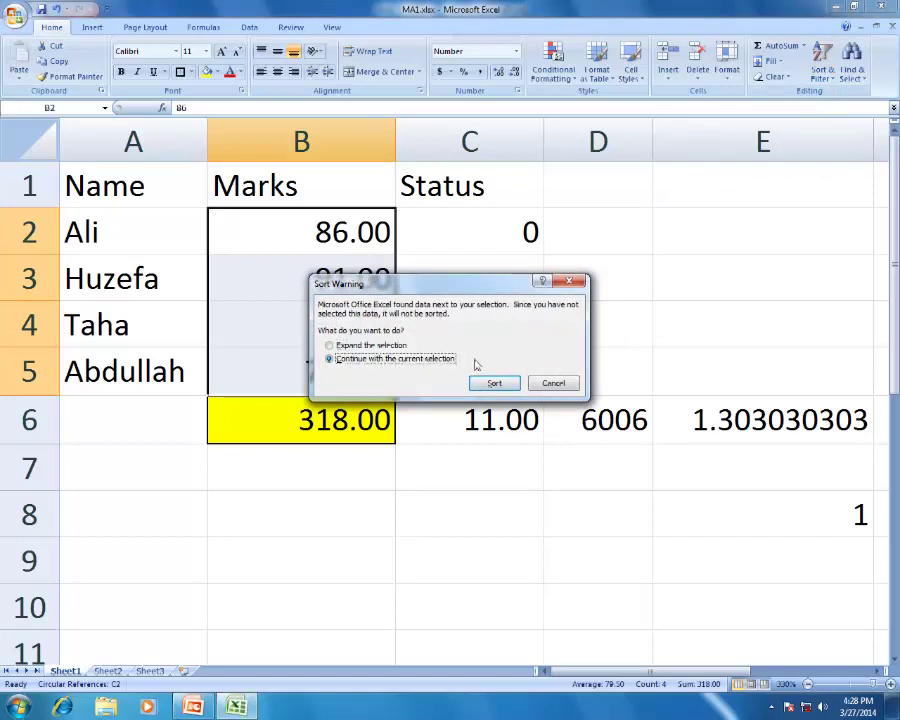
pyautogui.click(494, 384)
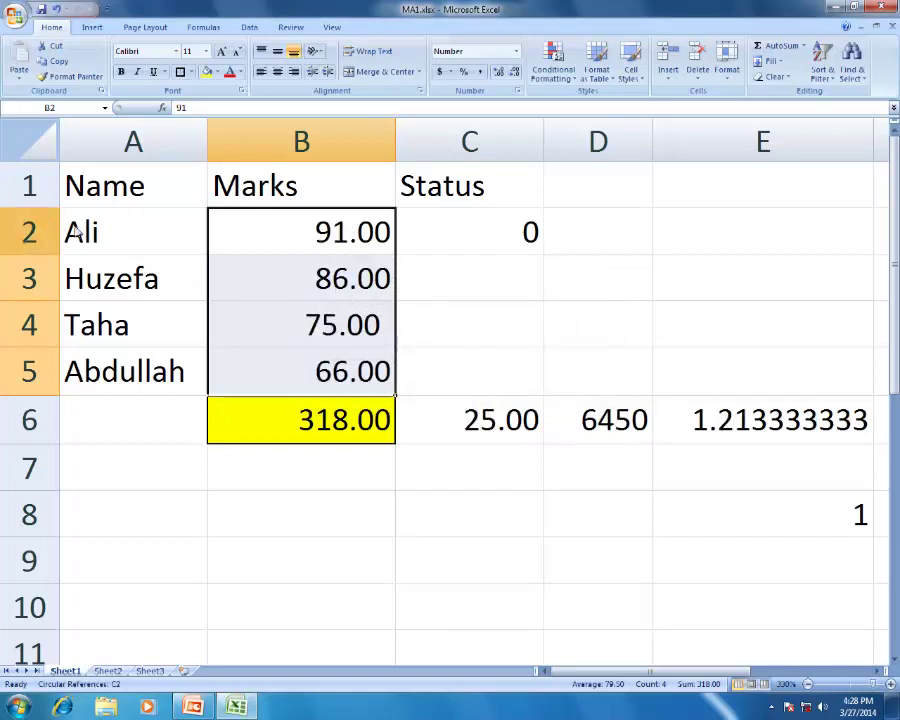
# - Apply a custom sort to the names and marks in A2:B5 by Marks, on values, from largest to smallest
pyautogui.moveTo(124, 229); pyautogui.dragTo(269, 376)
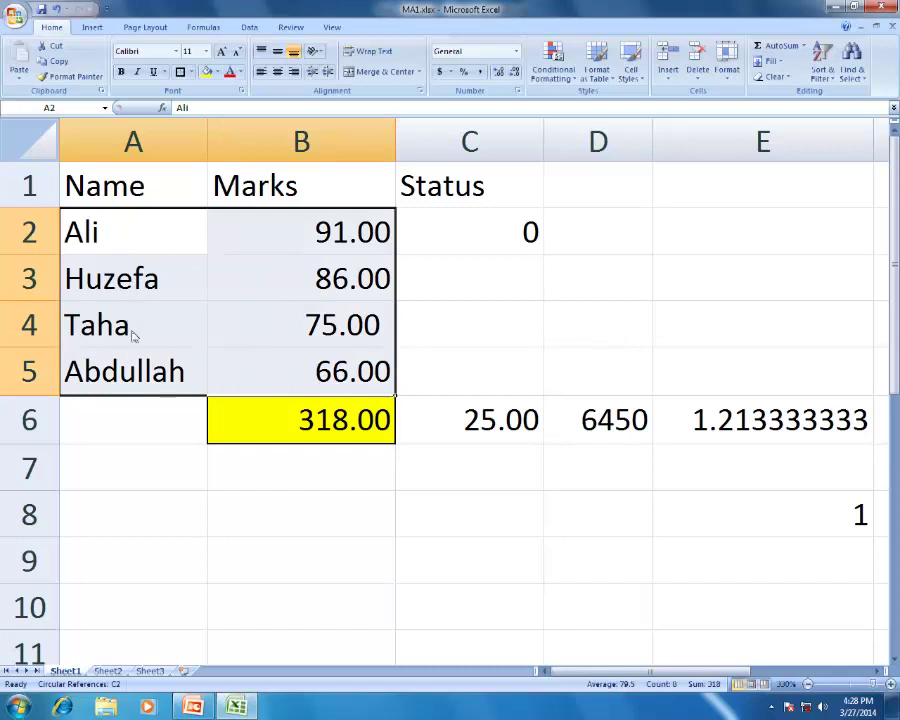
pyautogui.click(822, 62)
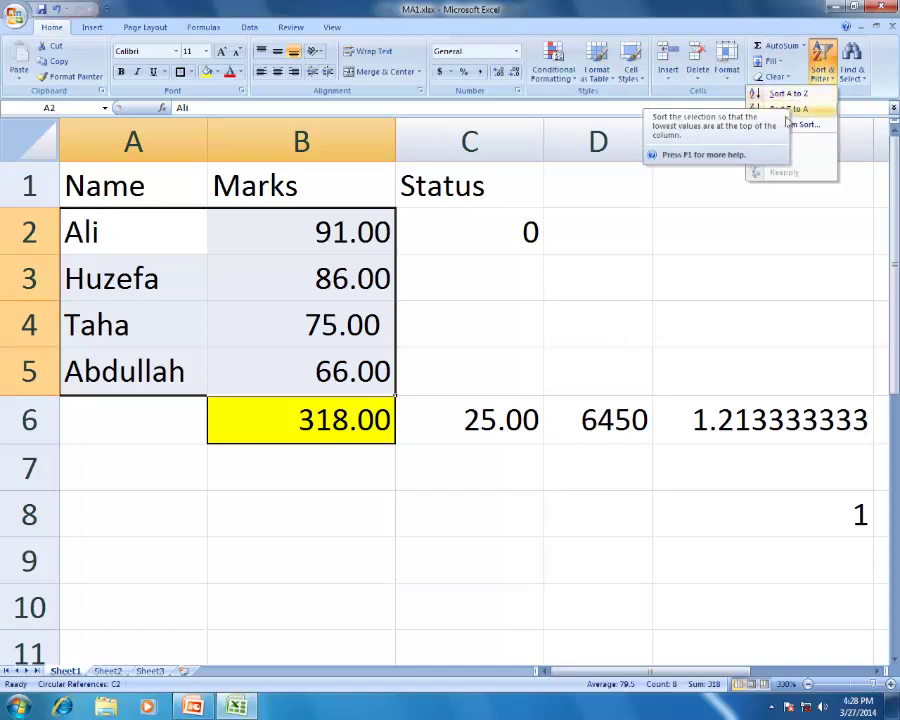
pyautogui.click(810, 125)
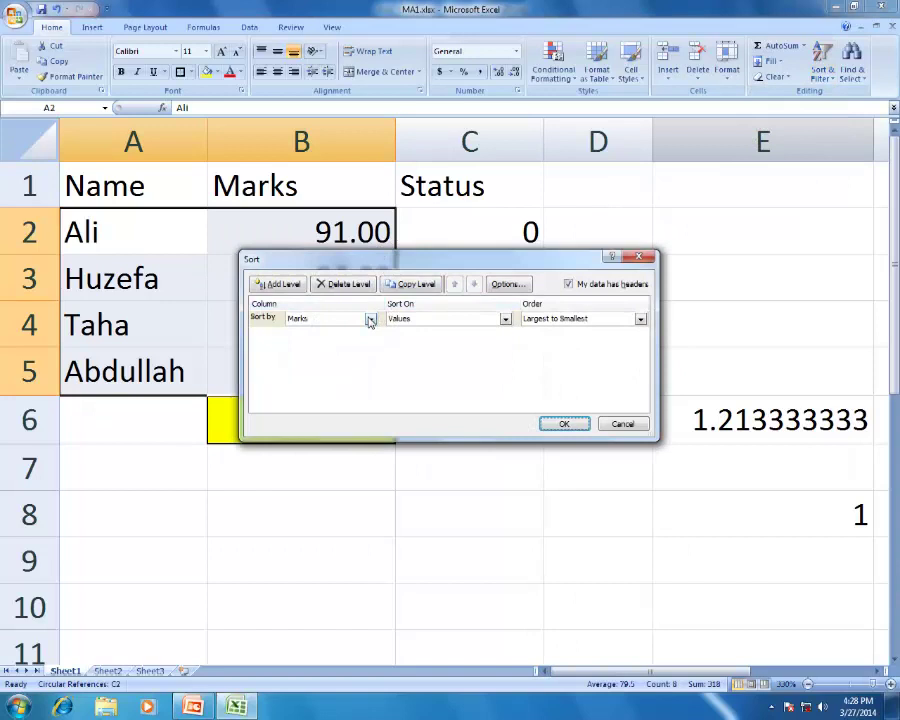
pyautogui.click(370, 320)
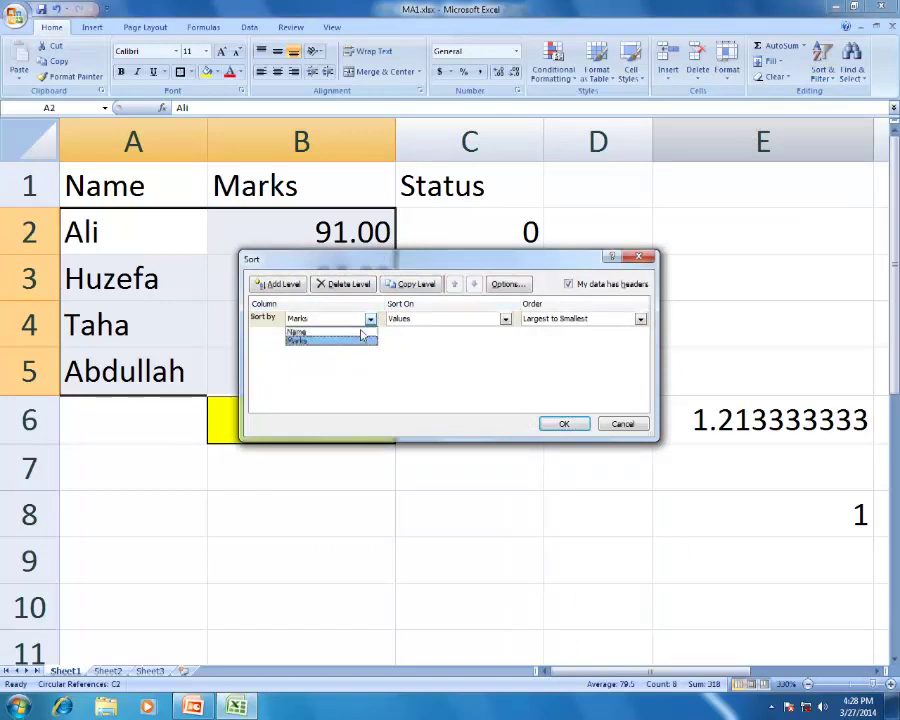
pyautogui.click(358, 341)
pyautogui.click(505, 318)
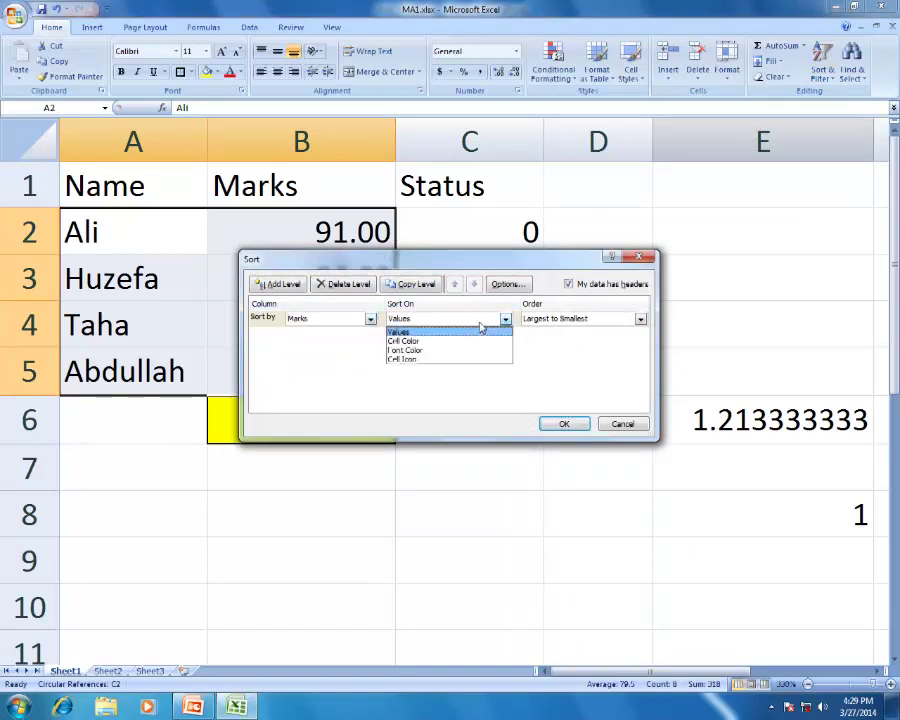
pyautogui.click(558, 412)
pyautogui.click(564, 422)
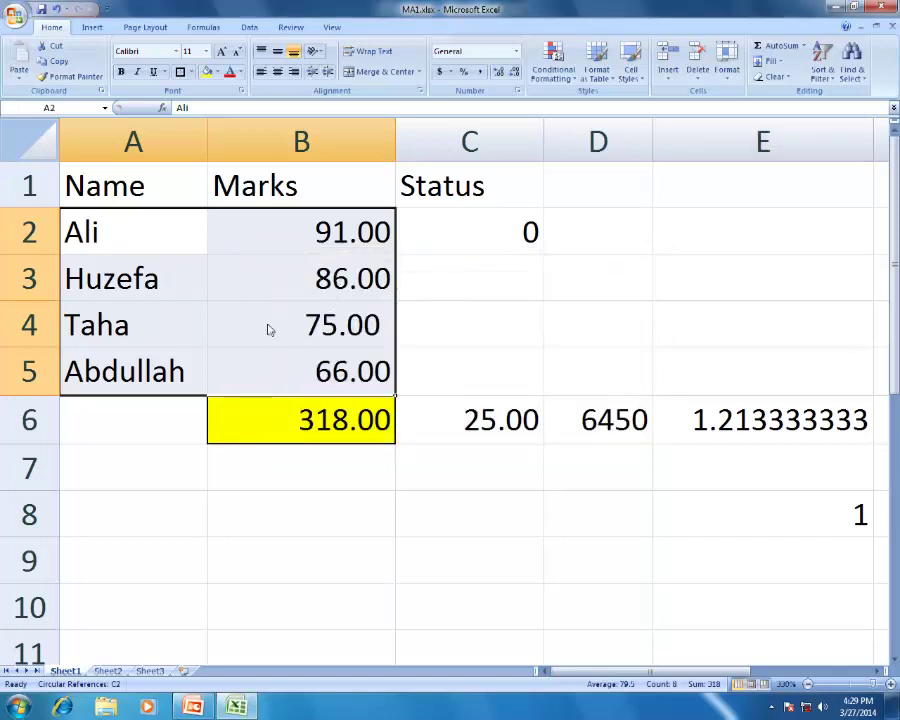
pyautogui.click(170, 312)
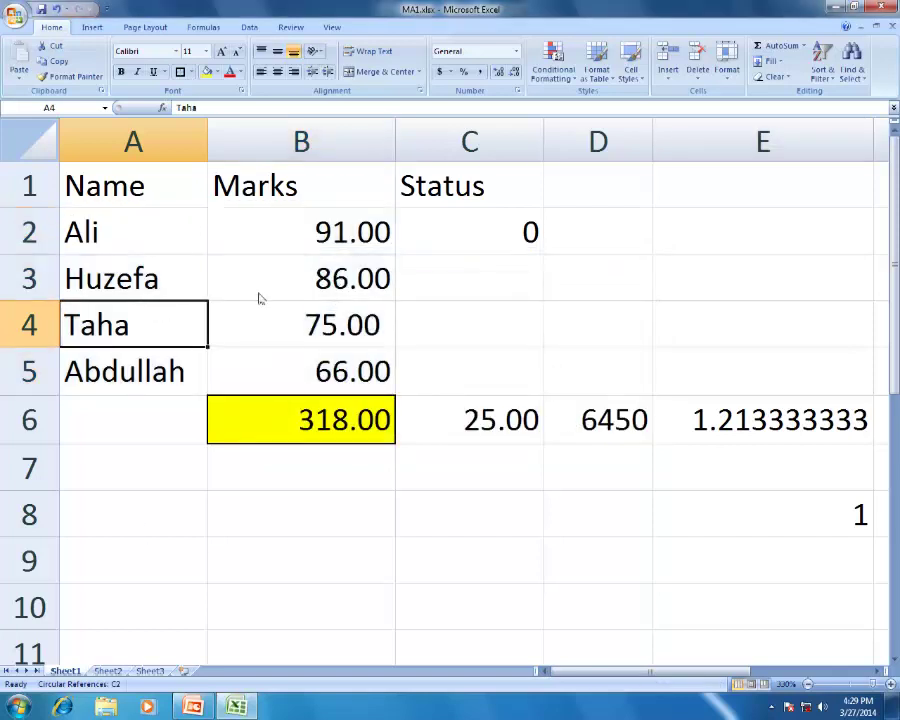
pyautogui.click(301, 243)
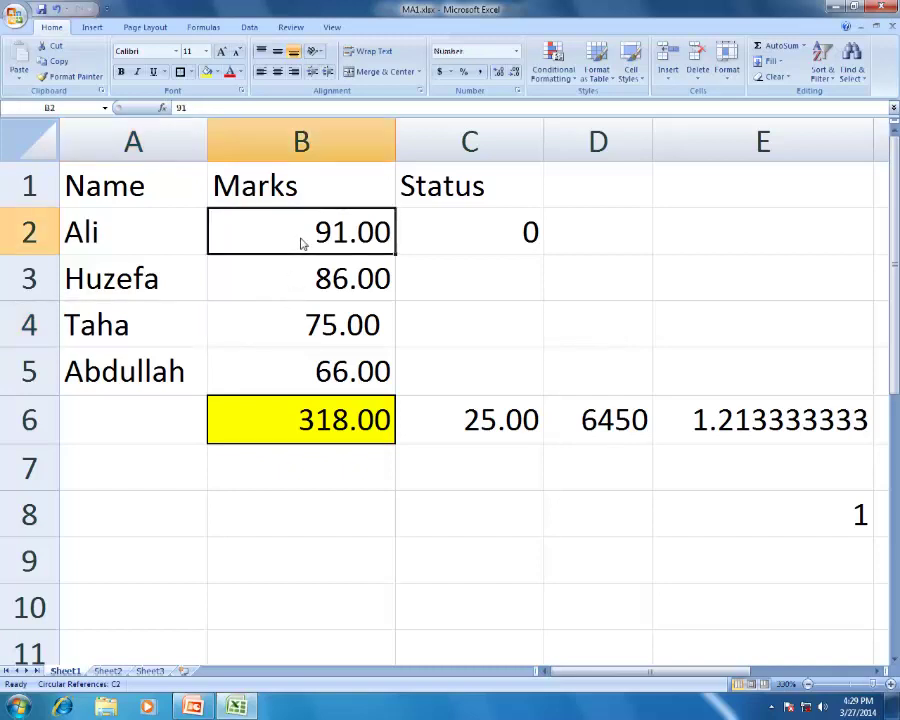
# - Apply a custom sort to A2:B5 by Marks from smallest to largest, keeping each name with its mark
pyautogui.moveTo(127, 231); pyautogui.dragTo(338, 390)
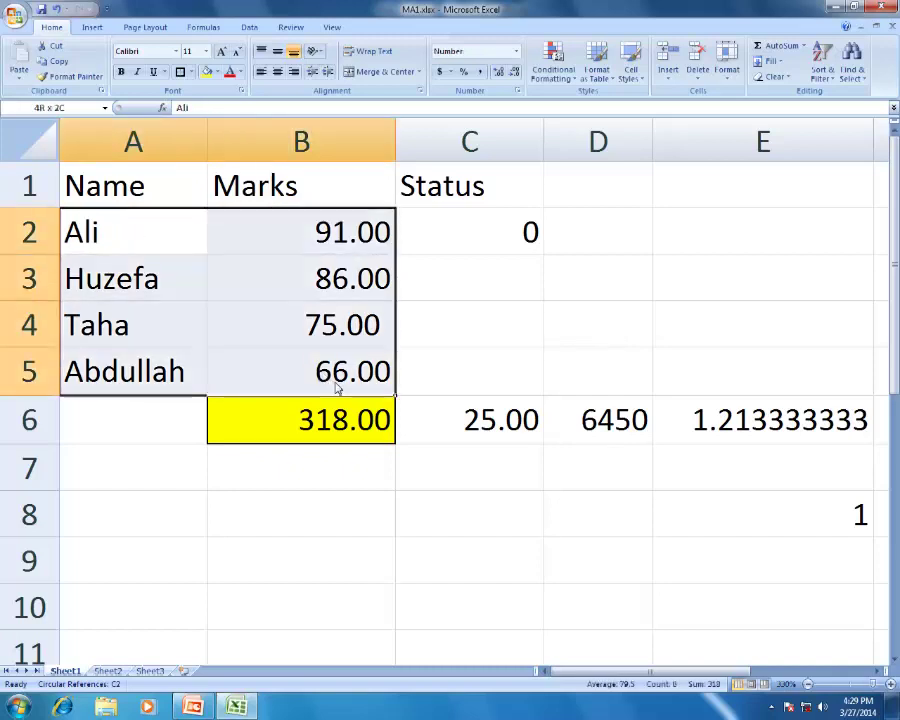
pyautogui.click(822, 66)
pyautogui.click(799, 130)
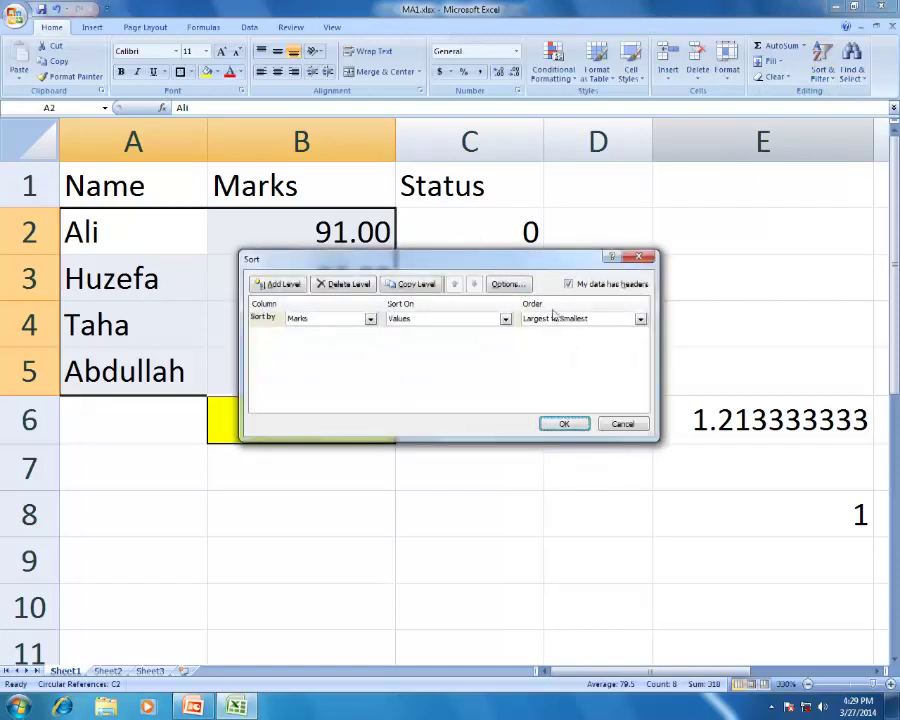
pyautogui.click(640, 318)
pyautogui.click(548, 332)
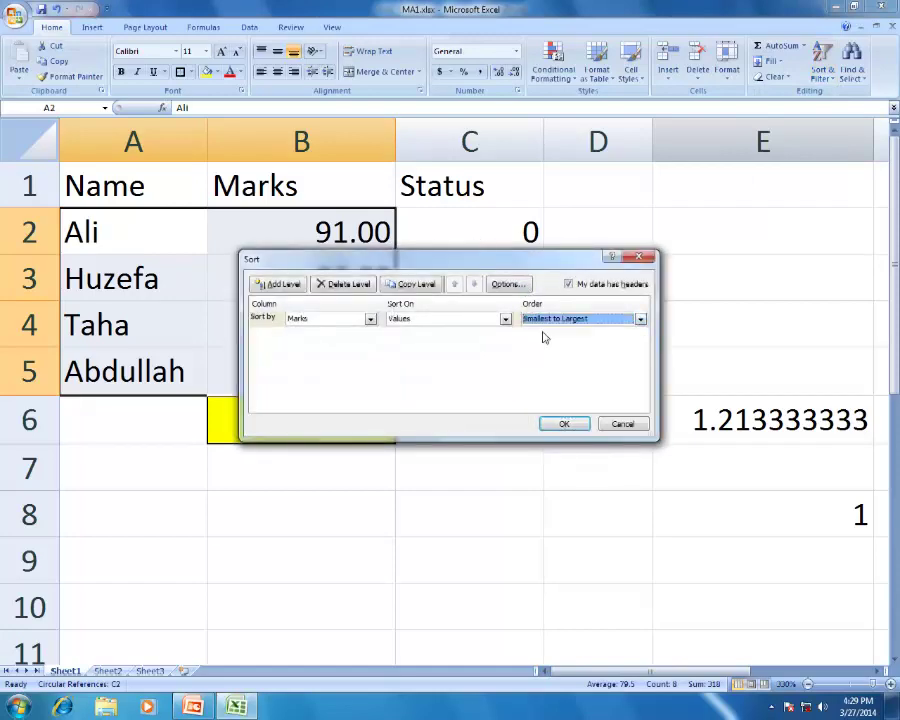
pyautogui.click(564, 424)
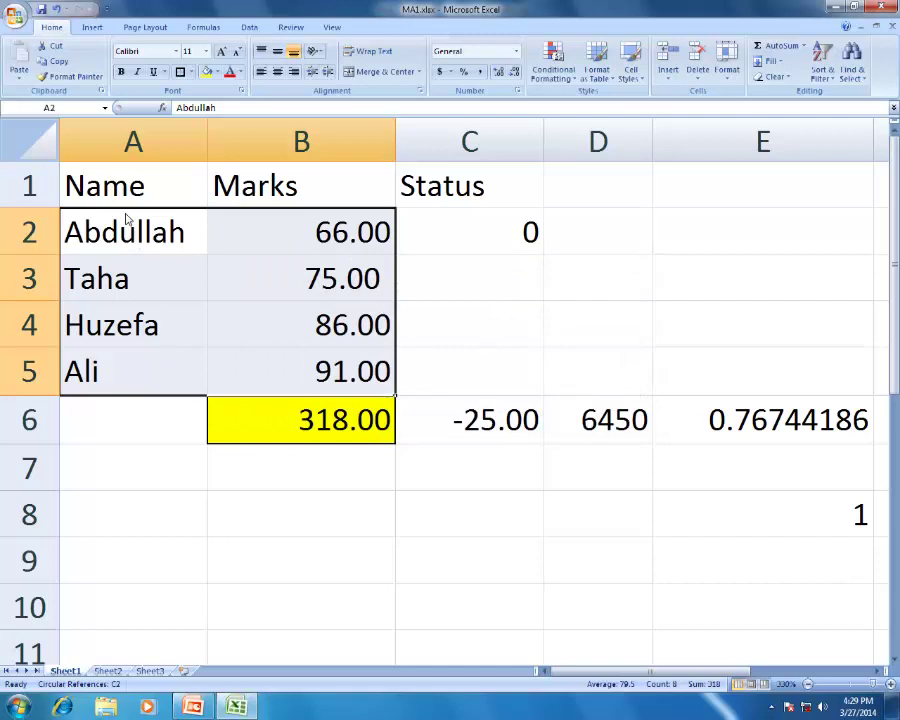
pyautogui.click(446, 262)
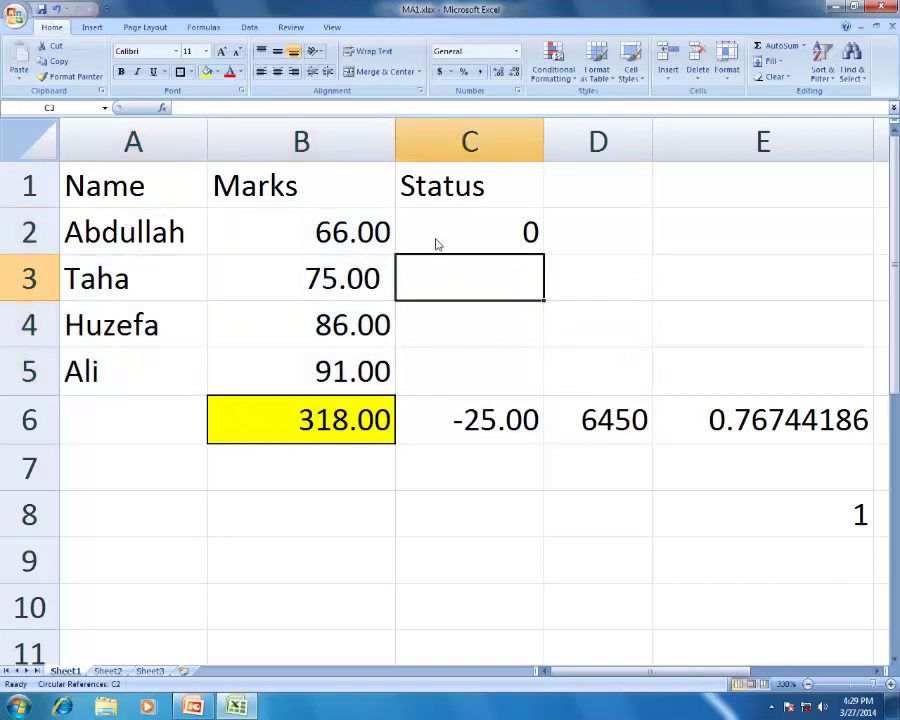
# - Turn on filtering for the header cells A1:C1
pyautogui.moveTo(100, 186); pyautogui.dragTo(485, 196)
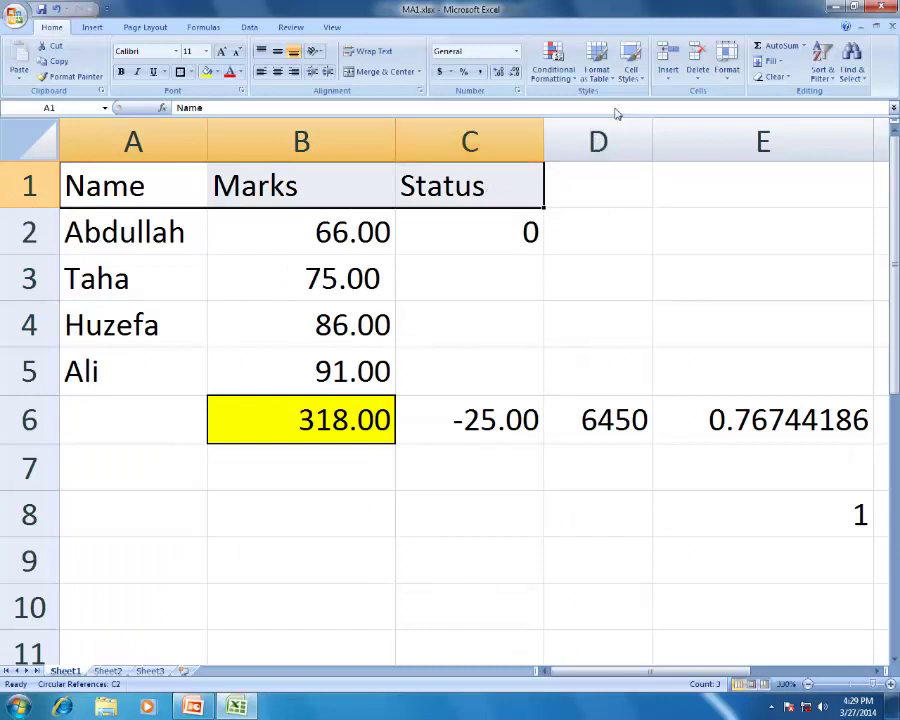
pyautogui.click(825, 72)
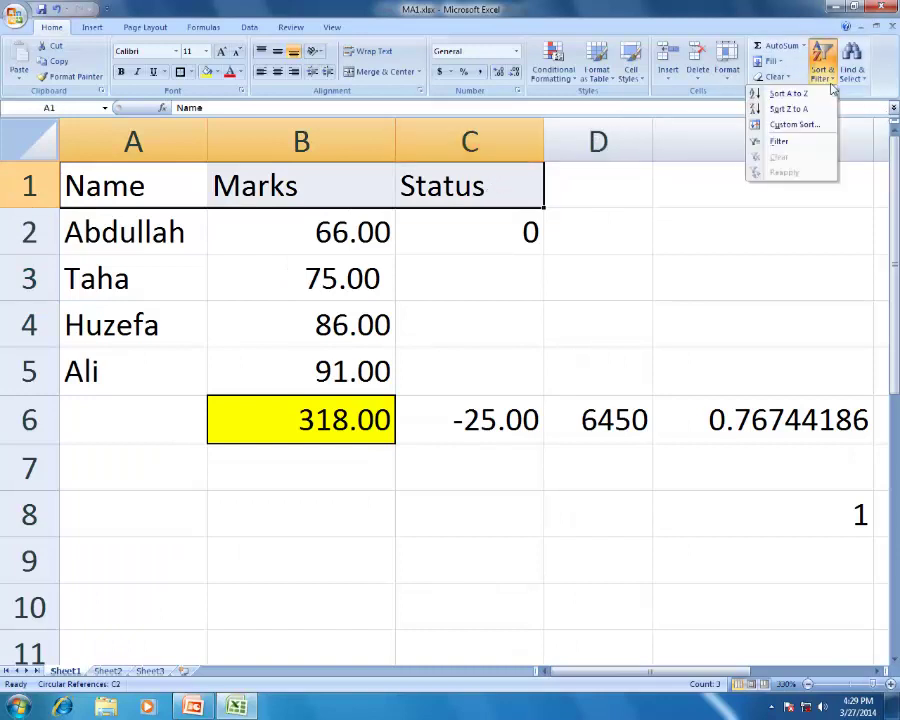
pyautogui.click(812, 144)
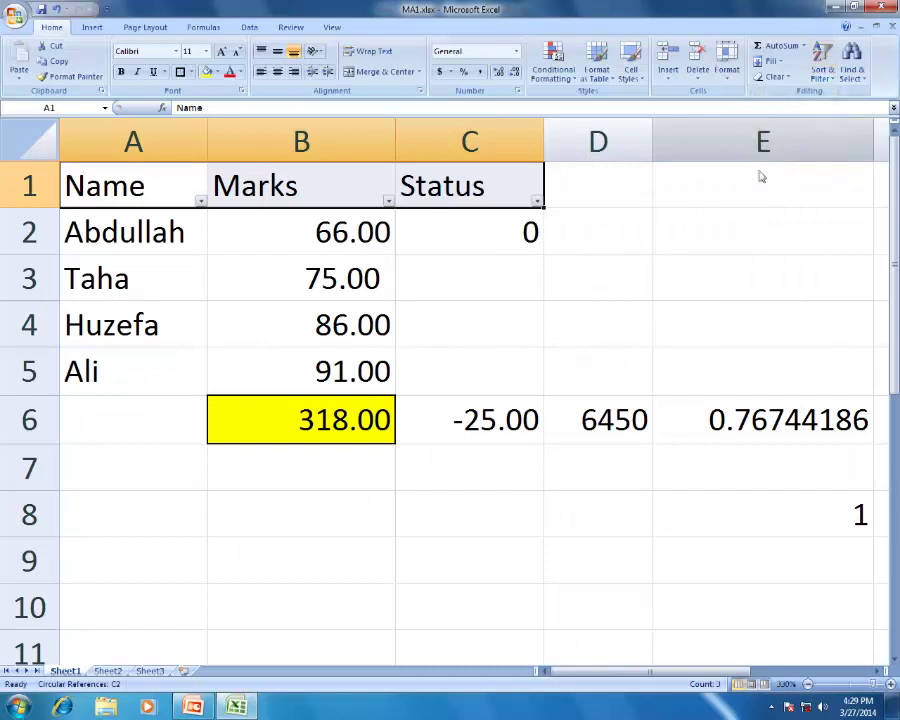
# - Filter the Name column to only the student in row 2, and restore all names
pyautogui.click(201, 202)
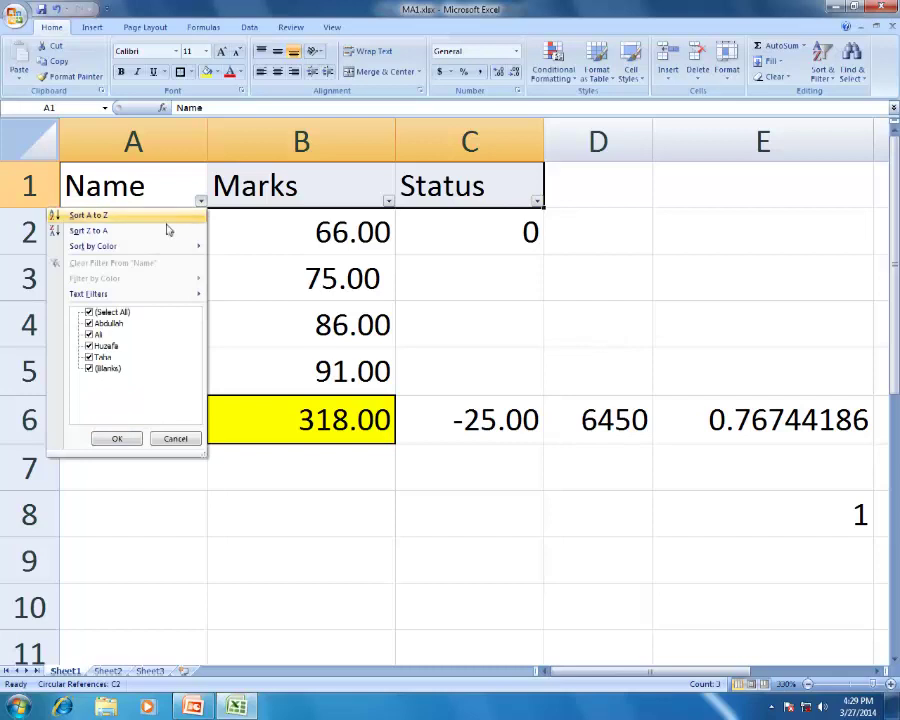
pyautogui.click(89, 313)
pyautogui.click(89, 323)
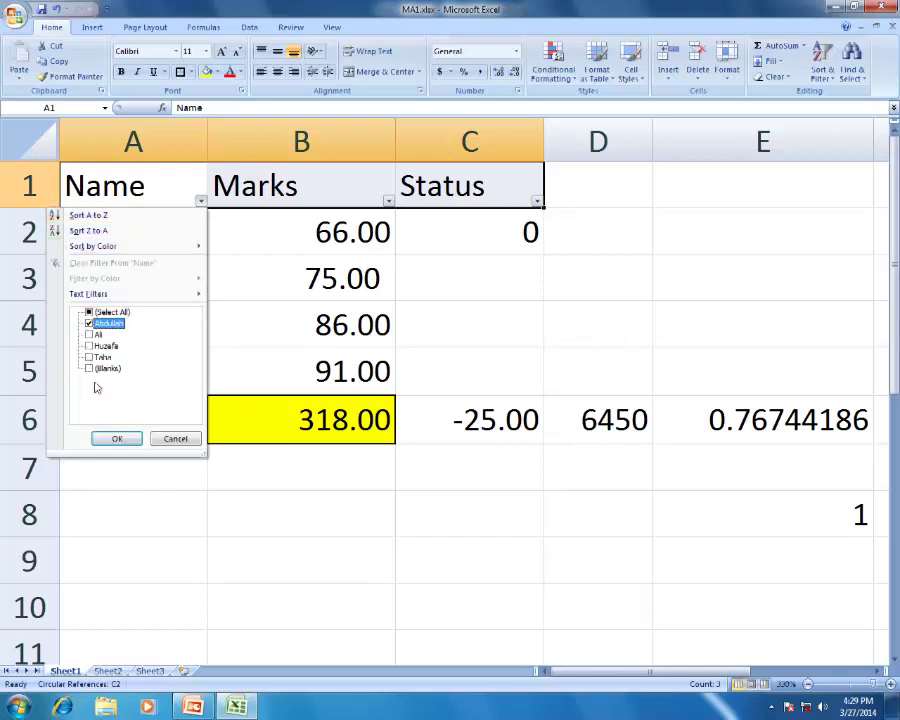
pyautogui.click(116, 438)
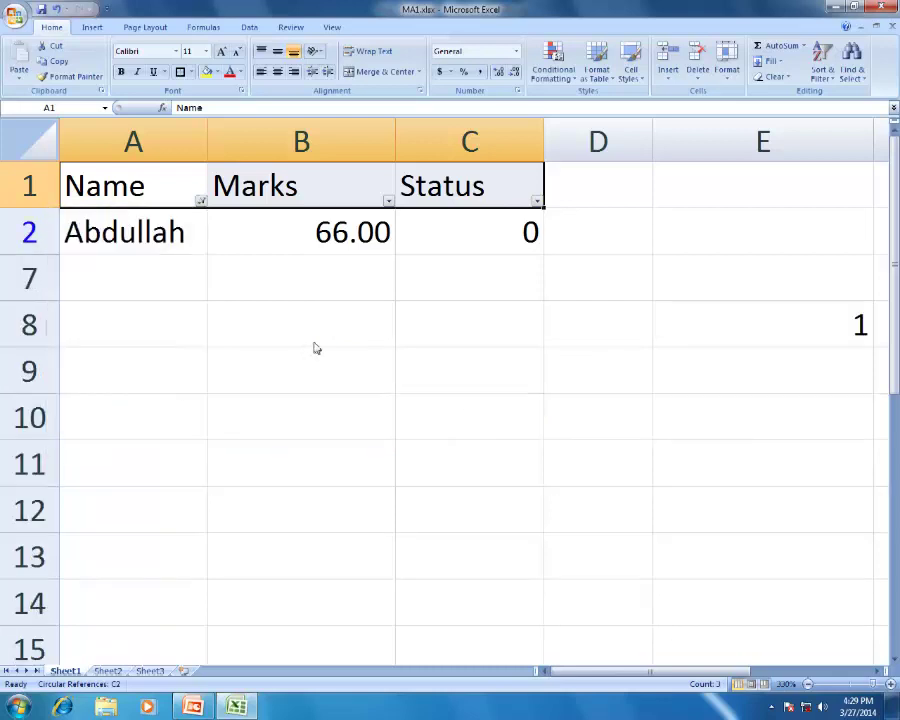
pyautogui.click(201, 201)
pyautogui.click(89, 312)
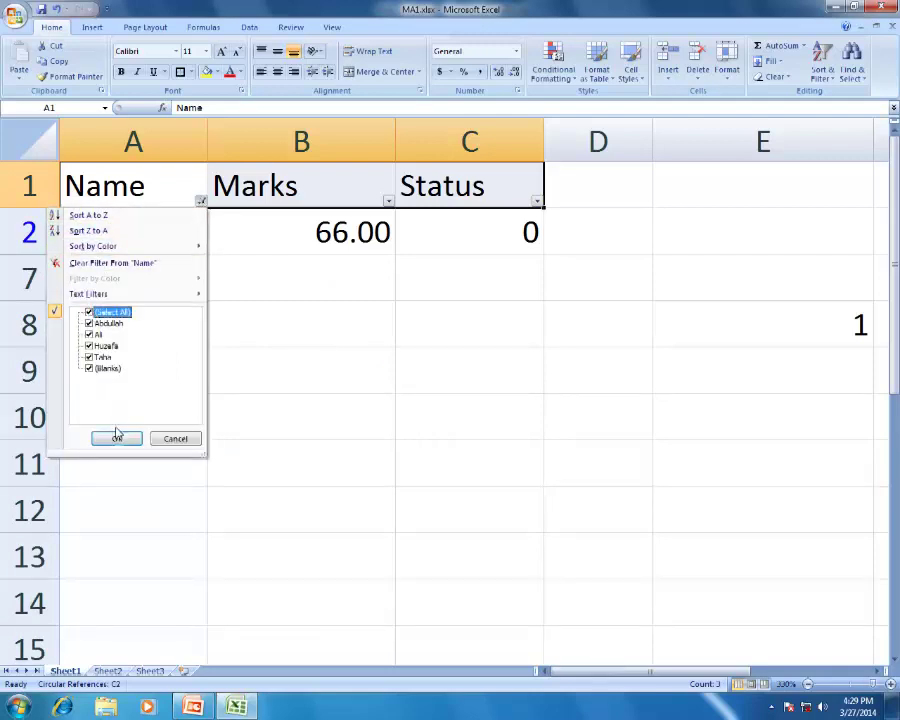
pyautogui.click(116, 438)
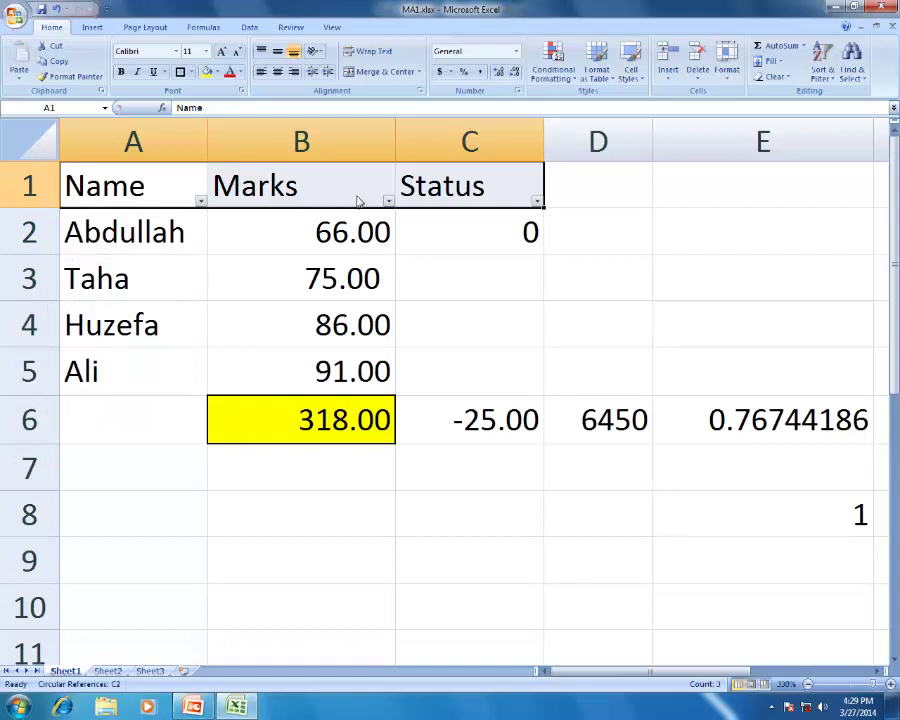
# - Filter the Marks column to only 91.00, and undo that filter
pyautogui.click(388, 201)
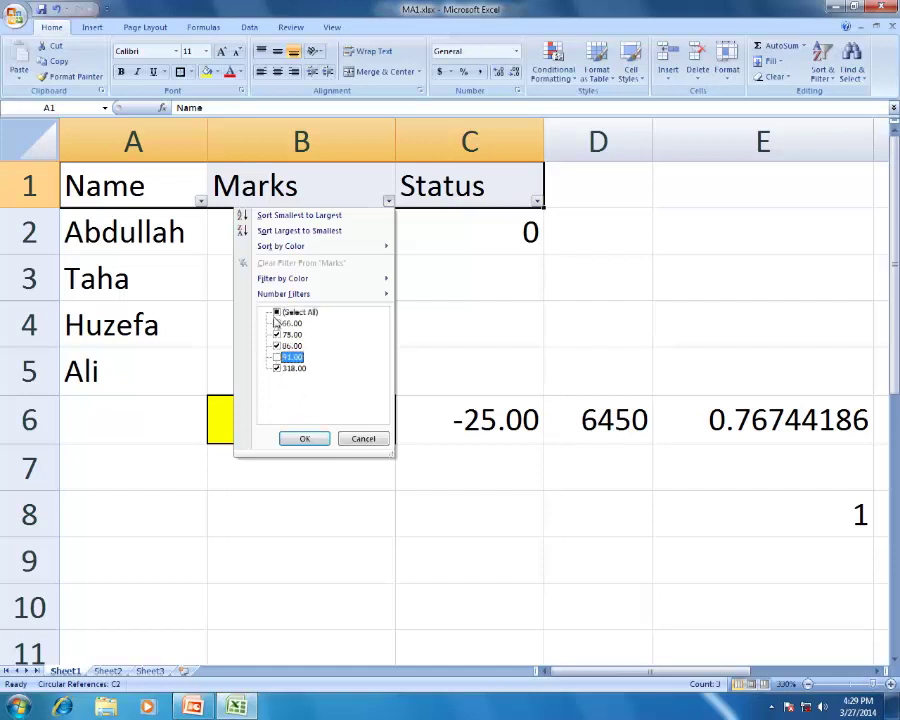
pyautogui.click(277, 313)
pyautogui.click(277, 357)
pyautogui.click(304, 438)
pyautogui.click(346, 354)
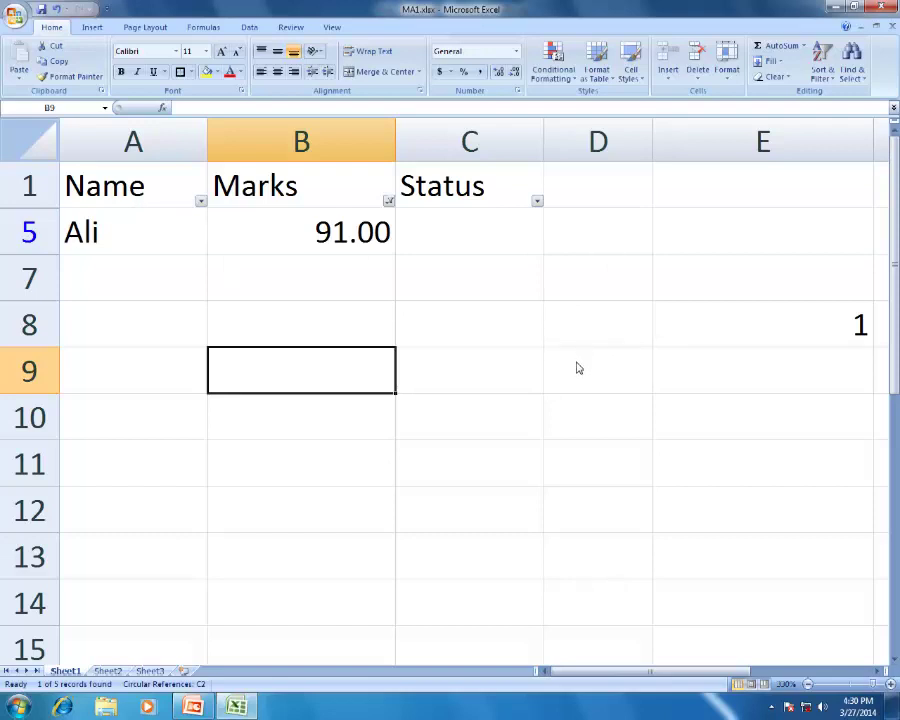
pyautogui.hotkey('ctrl', 'z')
# - Clear the contents of B6:E6, E7:E8 and the Status column cells C1:C5
pyautogui.moveTo(386, 410); pyautogui.dragTo(743, 428)
pyautogui.press('Delete')
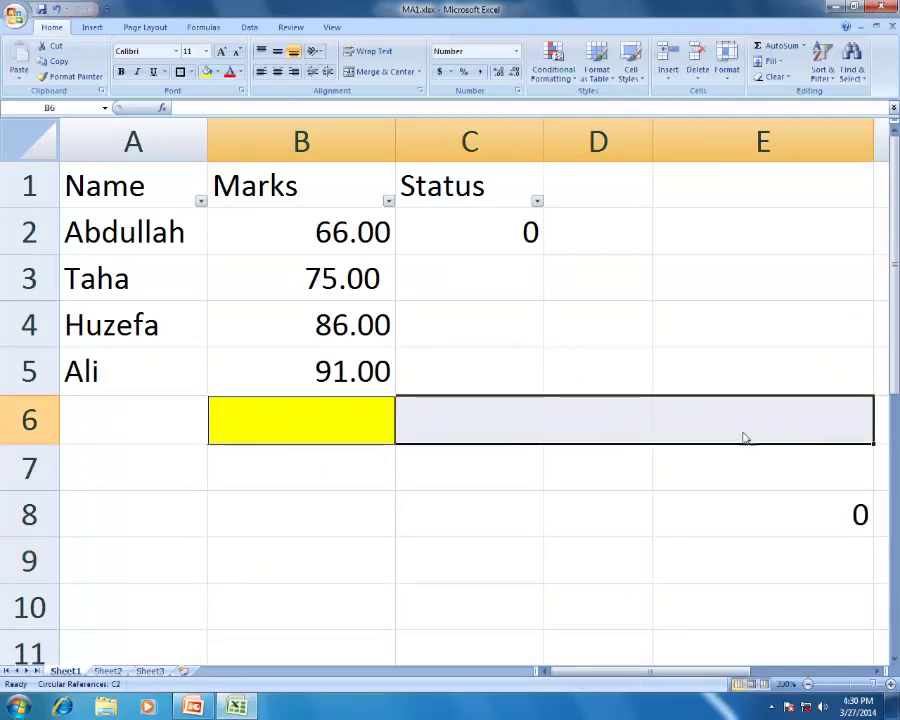
pyautogui.moveTo(790, 468); pyautogui.dragTo(822, 510)
pyautogui.click(404, 368)
pyautogui.moveTo(446, 204); pyautogui.dragTo(474, 374)
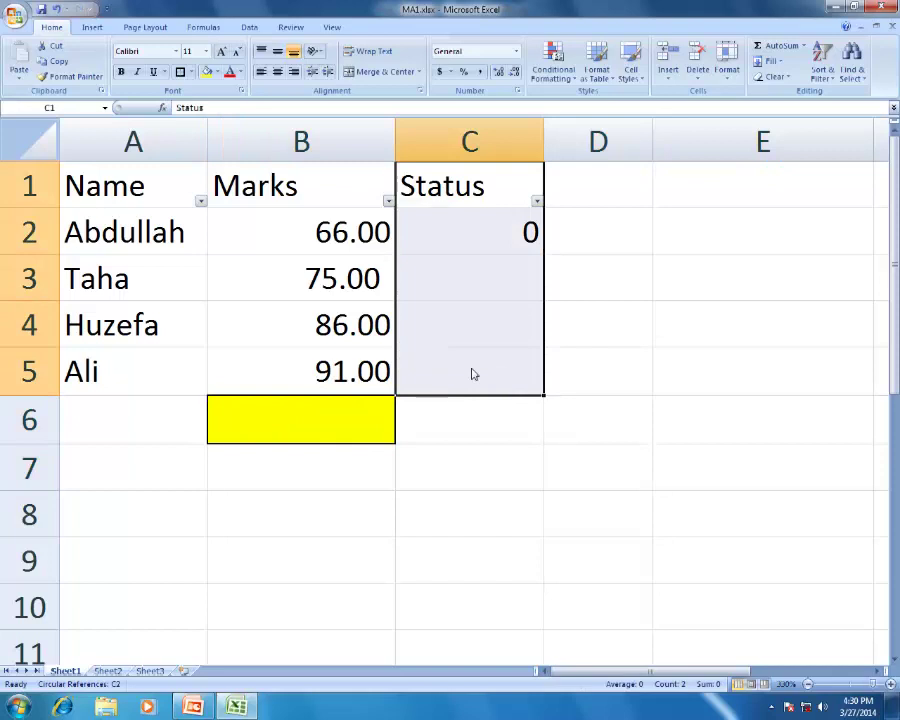
pyautogui.press('Delete')
pyautogui.click(442, 504)
pyautogui.click(320, 416)
pyautogui.press('Return')
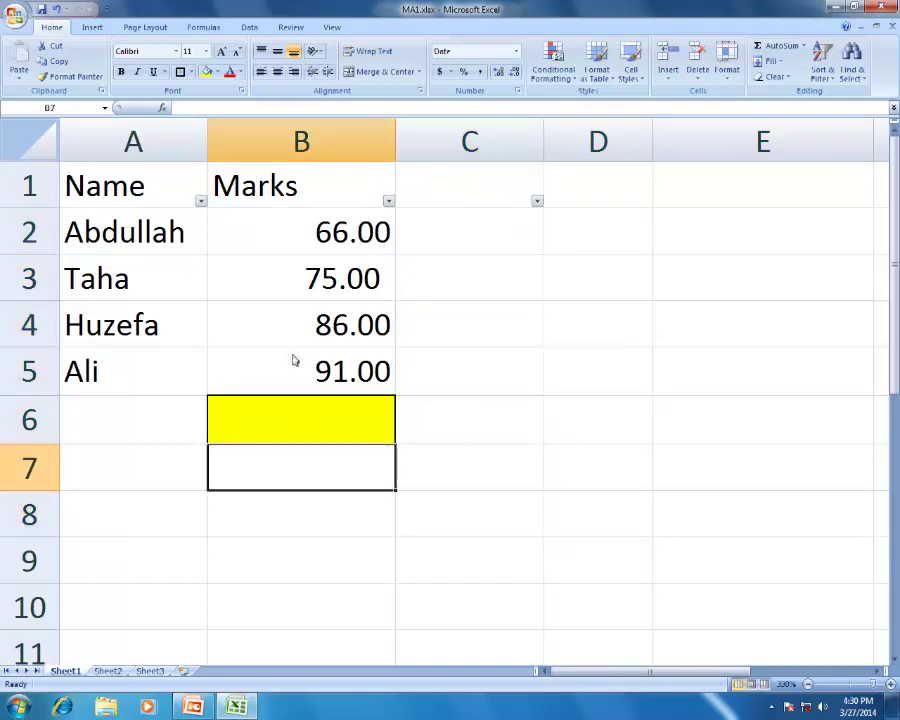
# - Insert a 2-D stacked column chart of the marks in B2:B5
pyautogui.click(292, 423)
pyautogui.moveTo(293, 243); pyautogui.dragTo(296, 374)
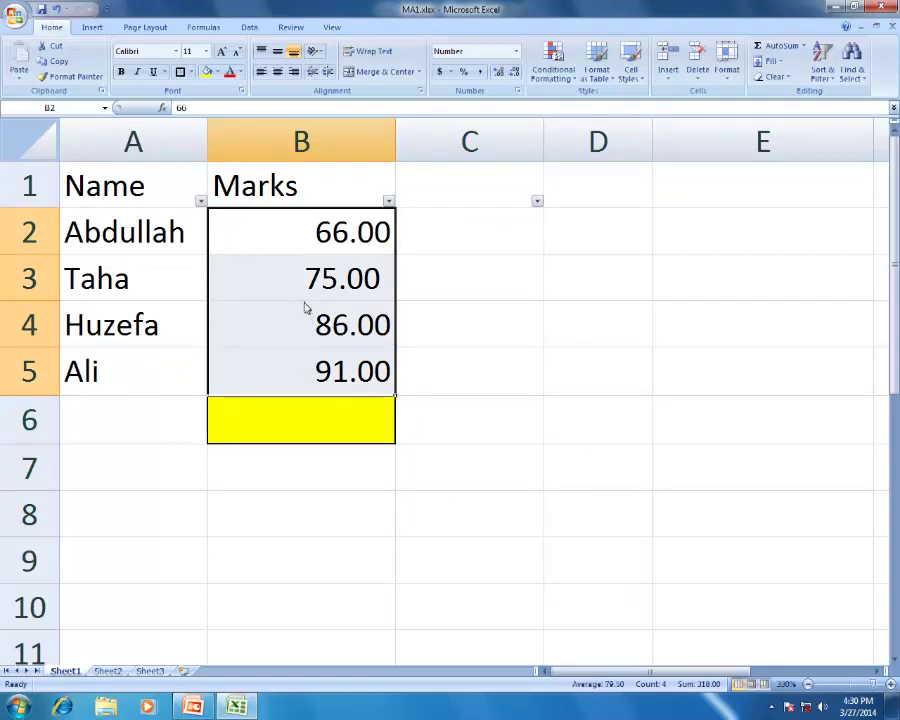
pyautogui.click(92, 27)
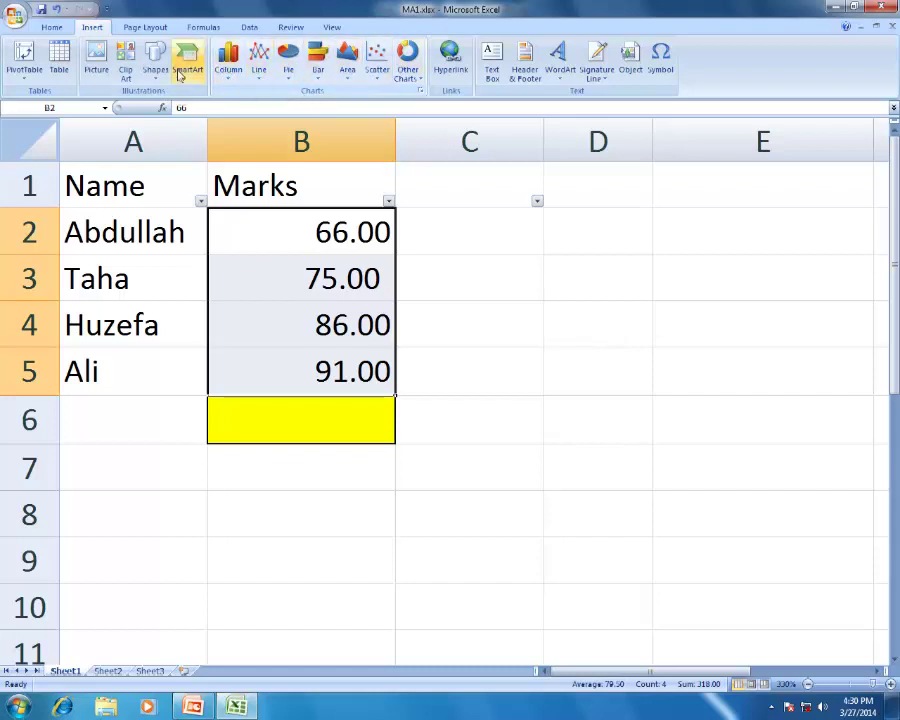
pyautogui.click(228, 62)
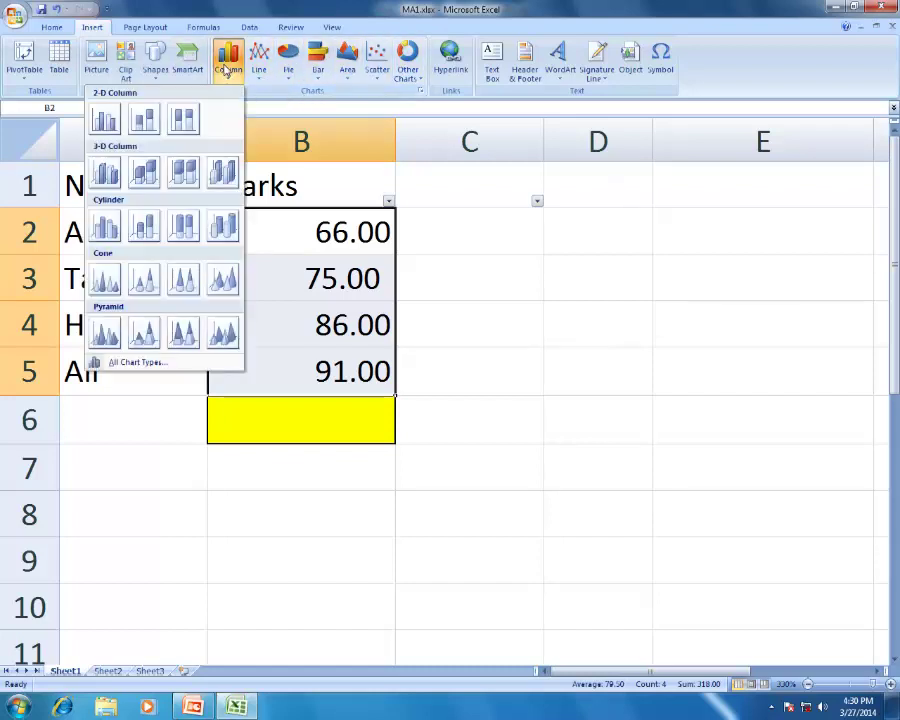
pyautogui.click(143, 119)
# - Move the chart off the data table, placing it over about columns E to L and rows 5 to 19
pyautogui.moveTo(506, 416)
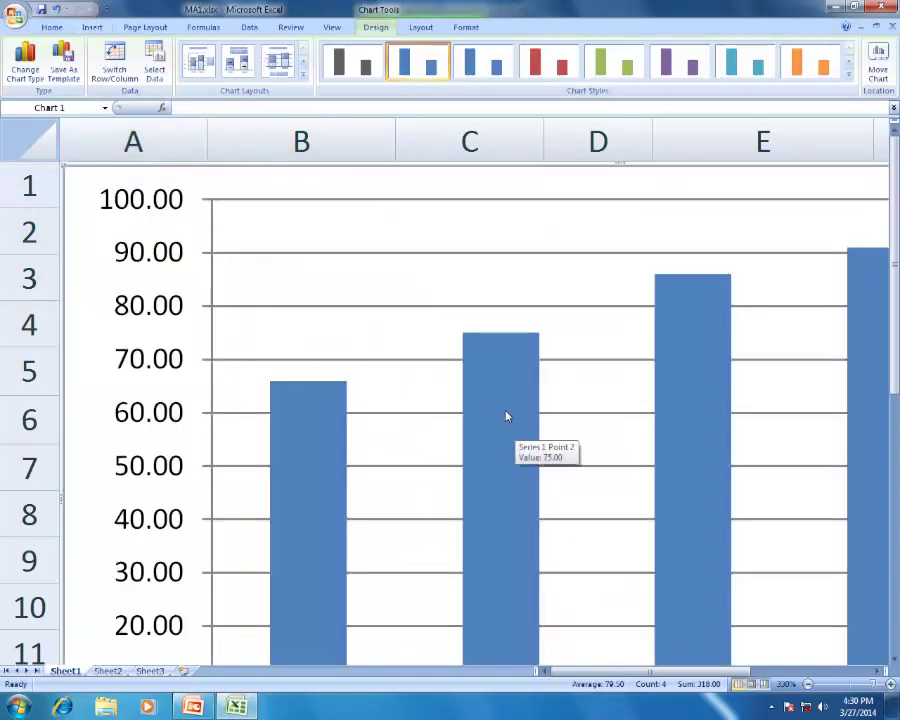
pyautogui.scroll(-5, 516, 374)
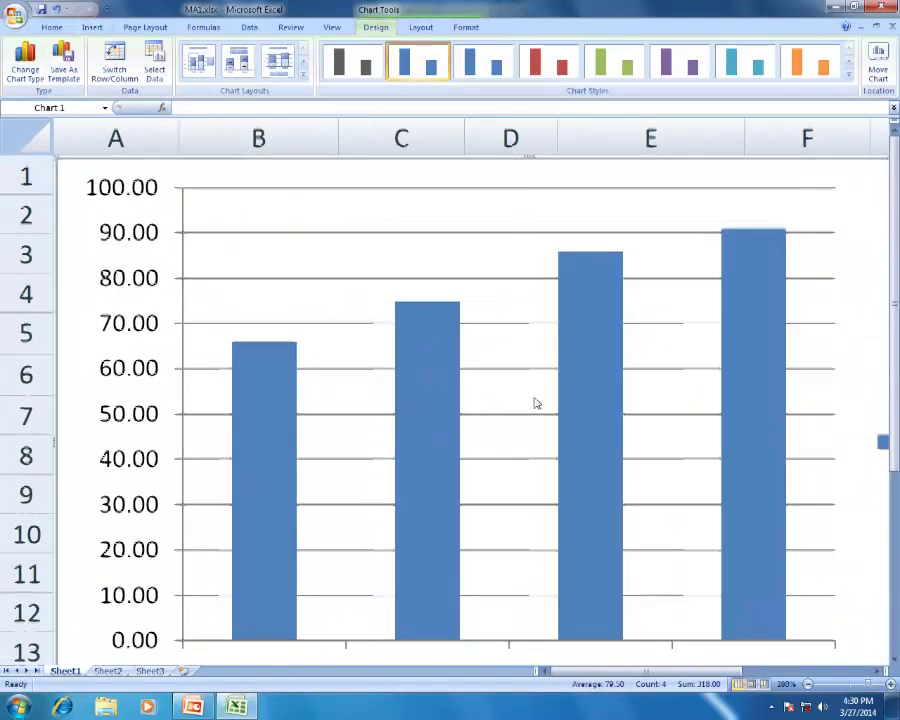
pyautogui.scroll(-12, 536, 403)
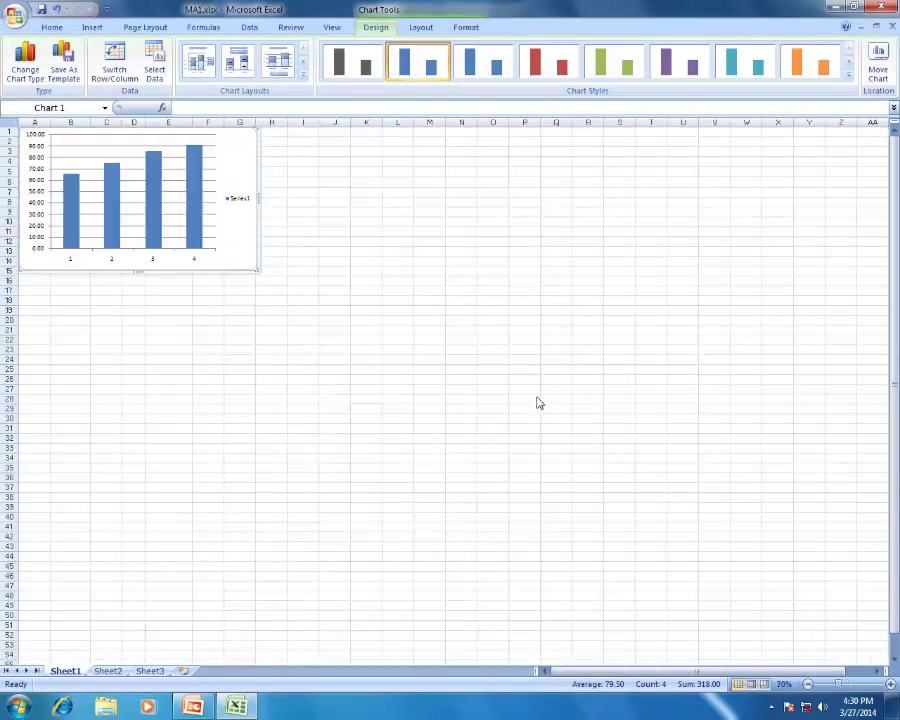
pyautogui.scroll(3, 208, 270)
pyautogui.click(260, 298)
pyautogui.moveTo(267, 333); pyautogui.dragTo(204, 268)
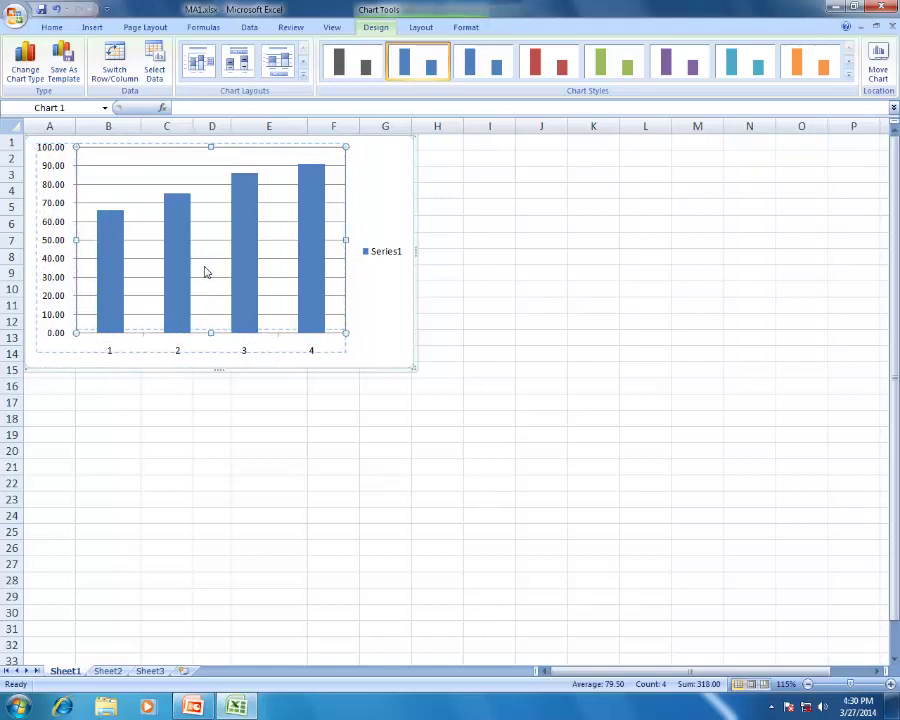
pyautogui.moveTo(410, 301); pyautogui.dragTo(655, 368)
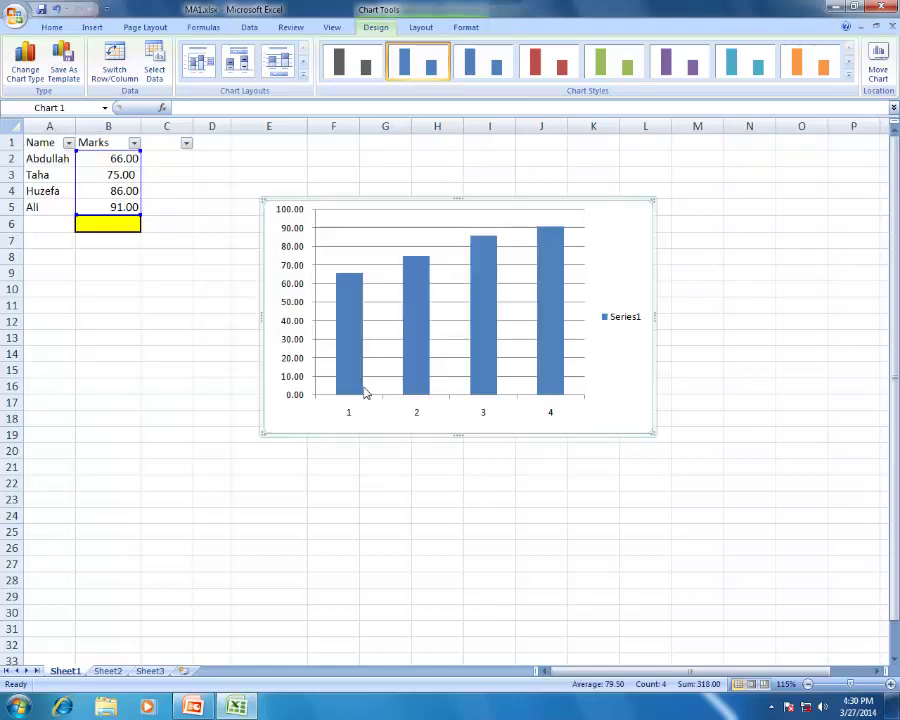
# - Apply the red chart style to the column chart
pyautogui.click(548, 62)
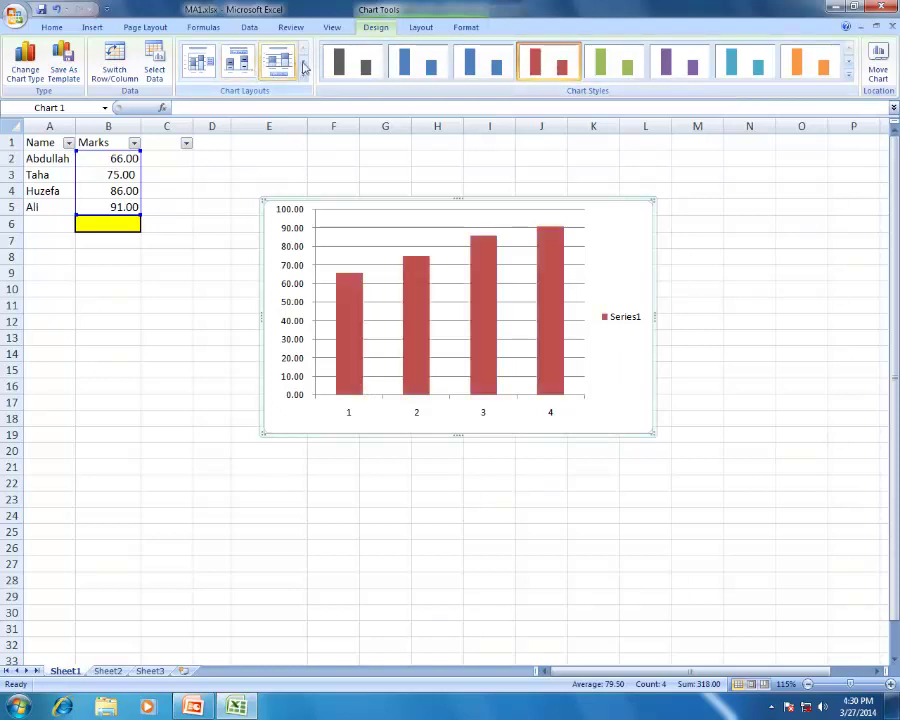
pyautogui.click(476, 194)
pyautogui.click(480, 205)
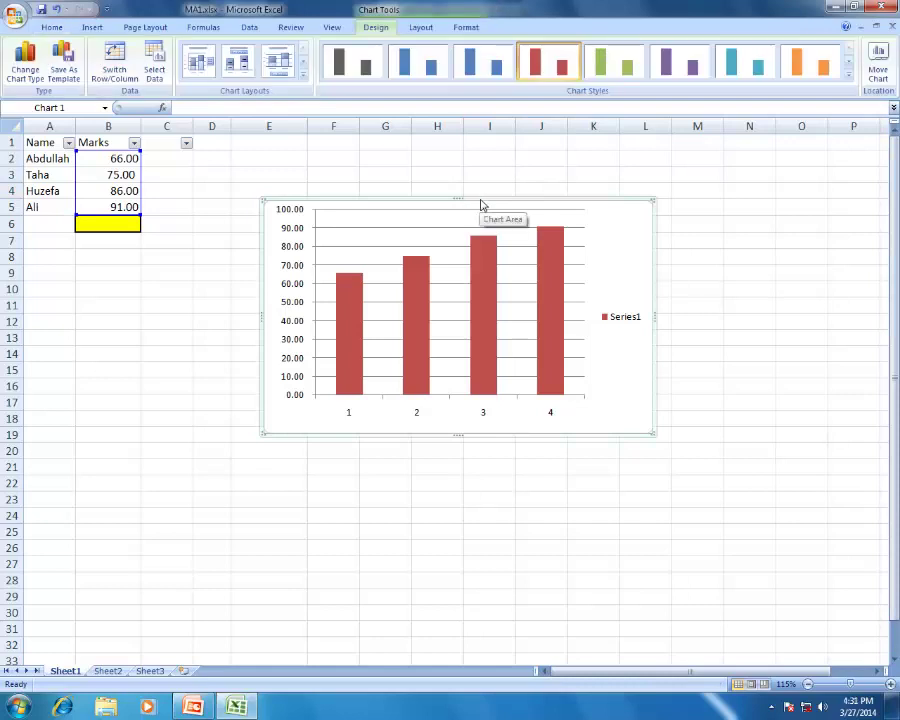
pyautogui.click(628, 320)
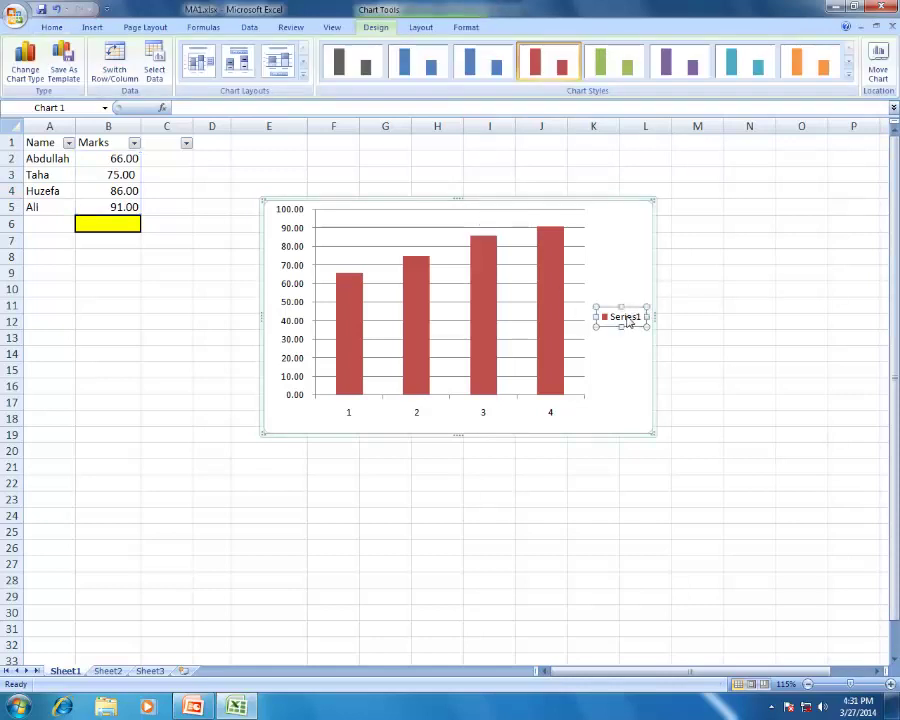
pyautogui.click(584, 354)
pyautogui.rightClick(620, 357)
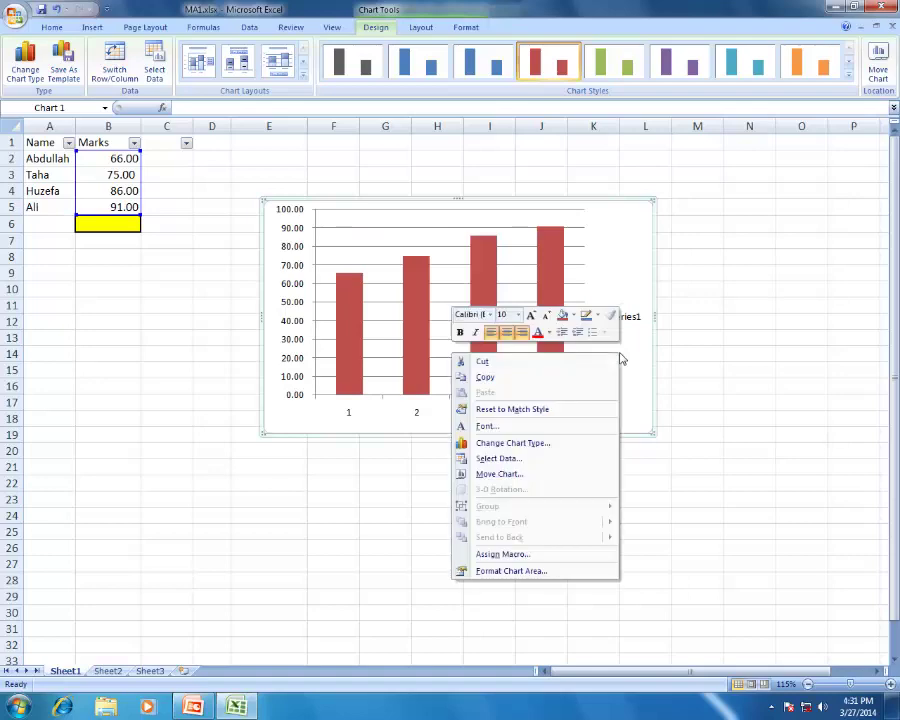
pyautogui.click(535, 473)
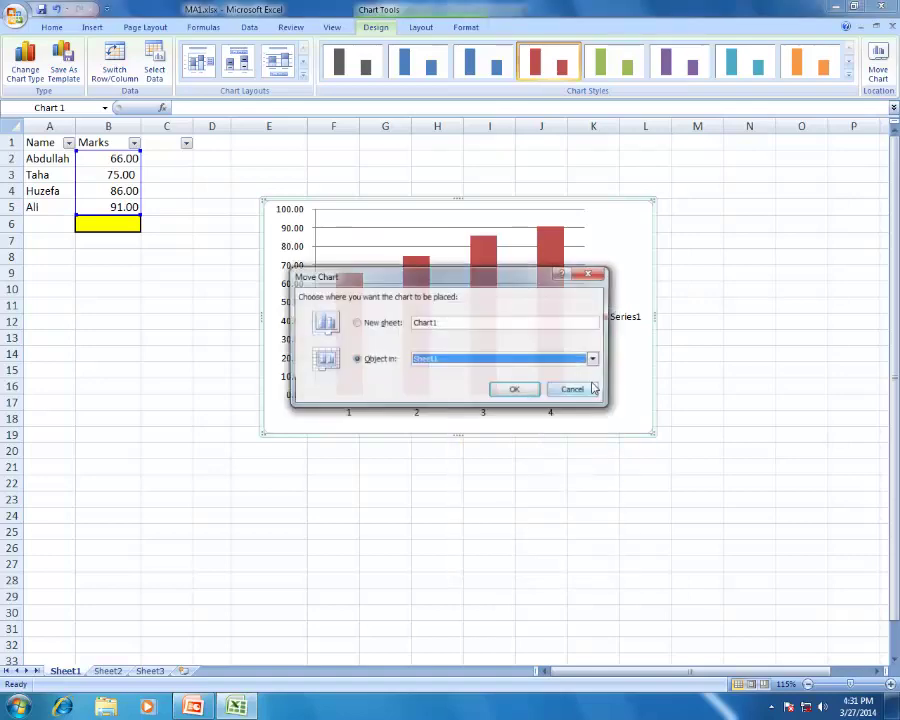
pyautogui.click(573, 391)
# - Set the chart's horizontal axis labels to the student names in A2:A5
pyautogui.rightClick(433, 384)
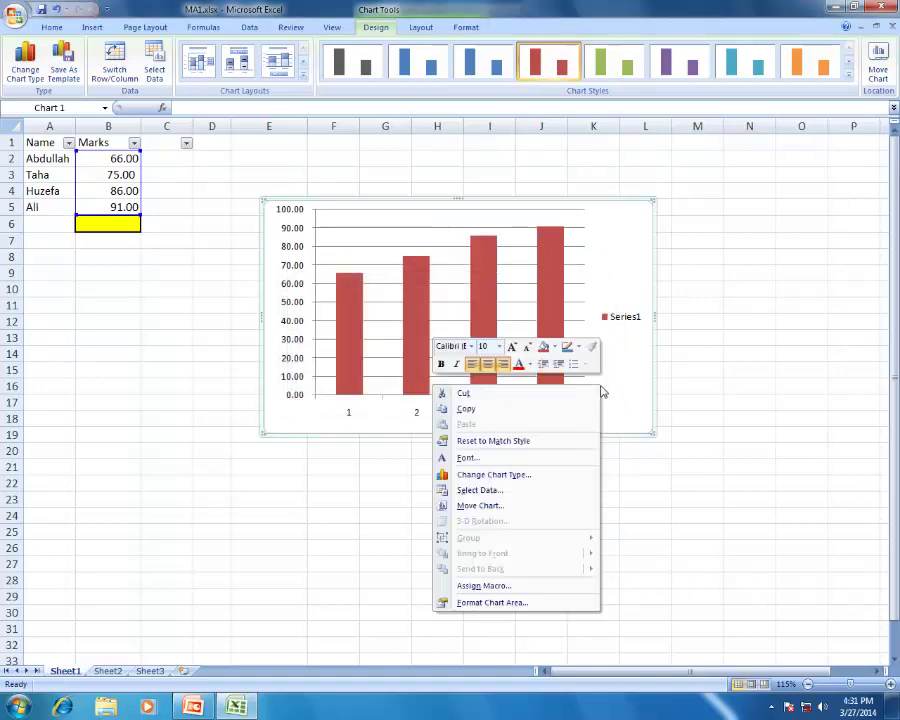
pyautogui.click(520, 491)
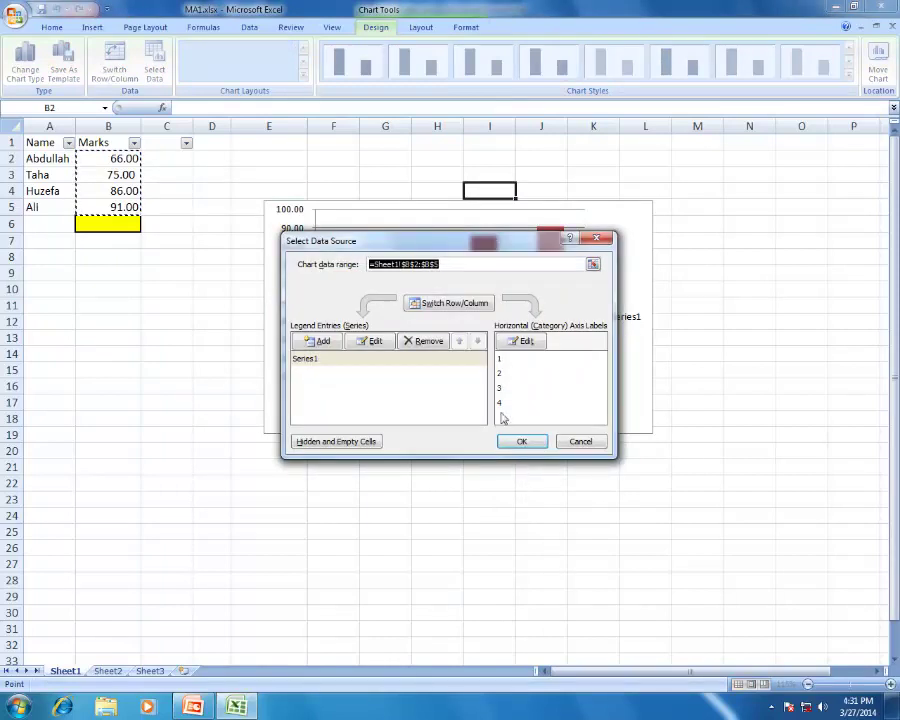
pyautogui.click(524, 342)
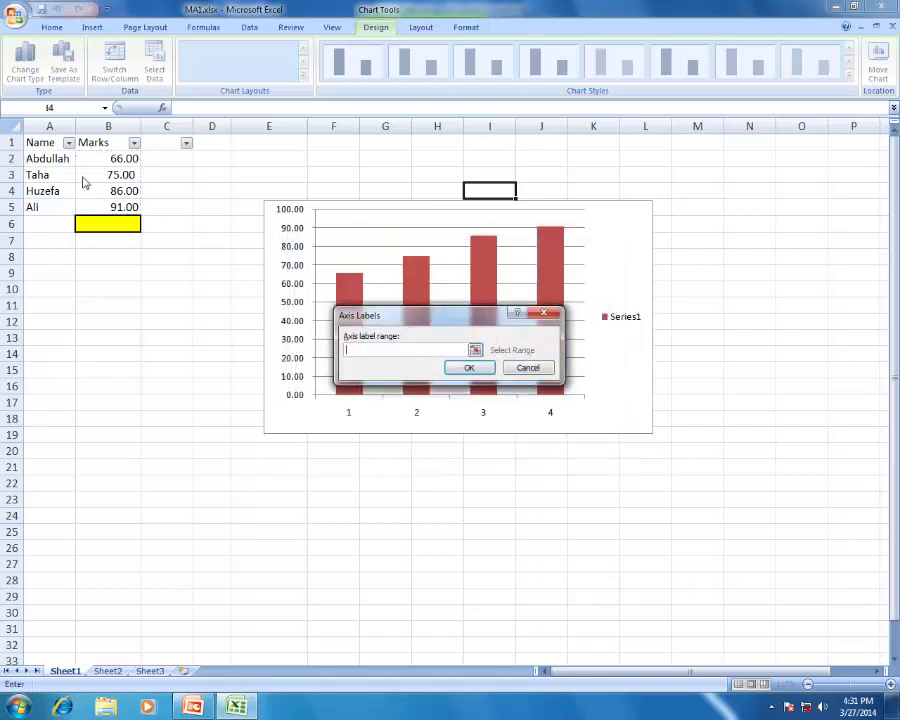
pyautogui.moveTo(48, 158); pyautogui.dragTo(58, 213)
pyautogui.click(466, 366)
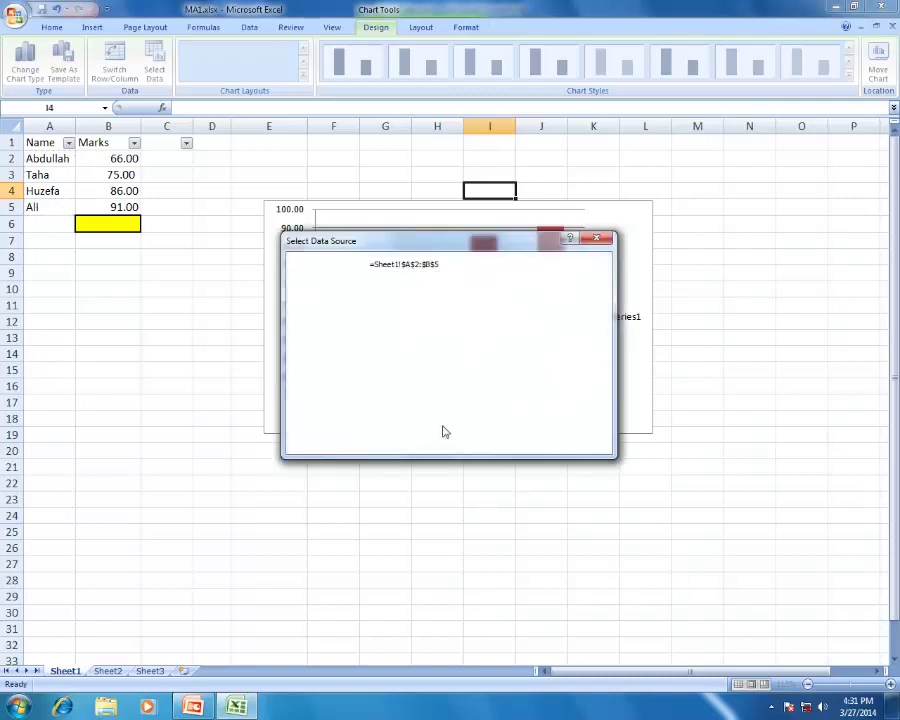
pyautogui.click(530, 440)
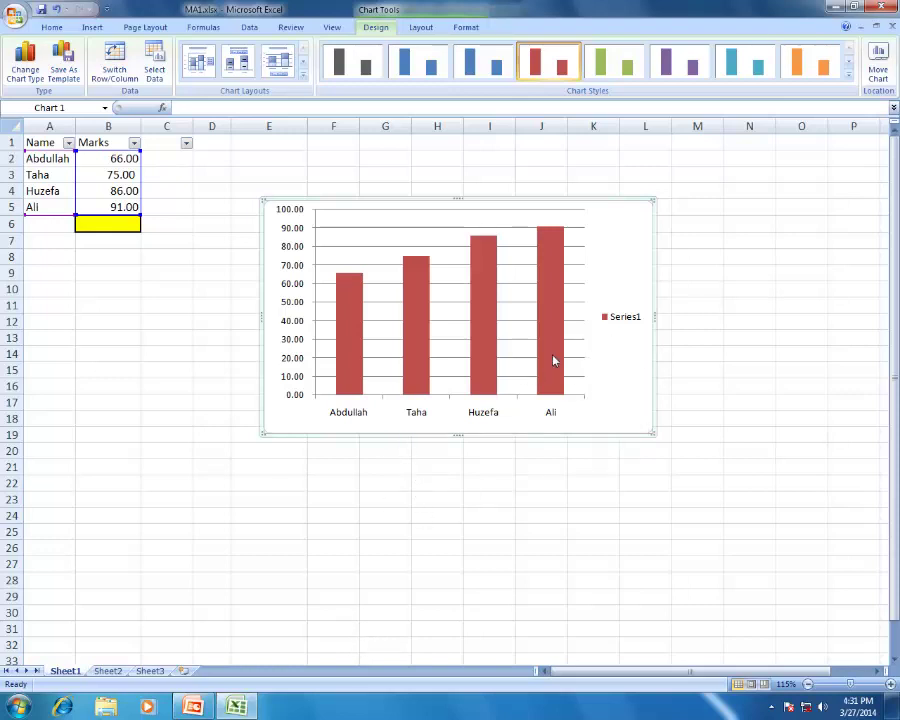
# - Review the chart's data source and its horizontal axis label range, keeping the existing settings
pyautogui.rightClick(630, 346)
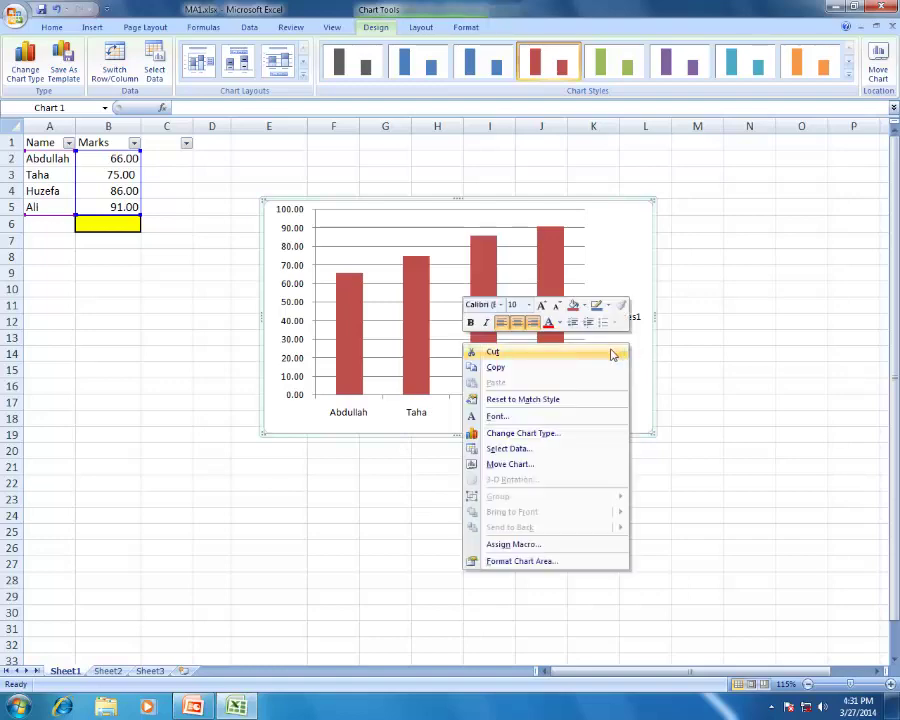
pyautogui.click(551, 449)
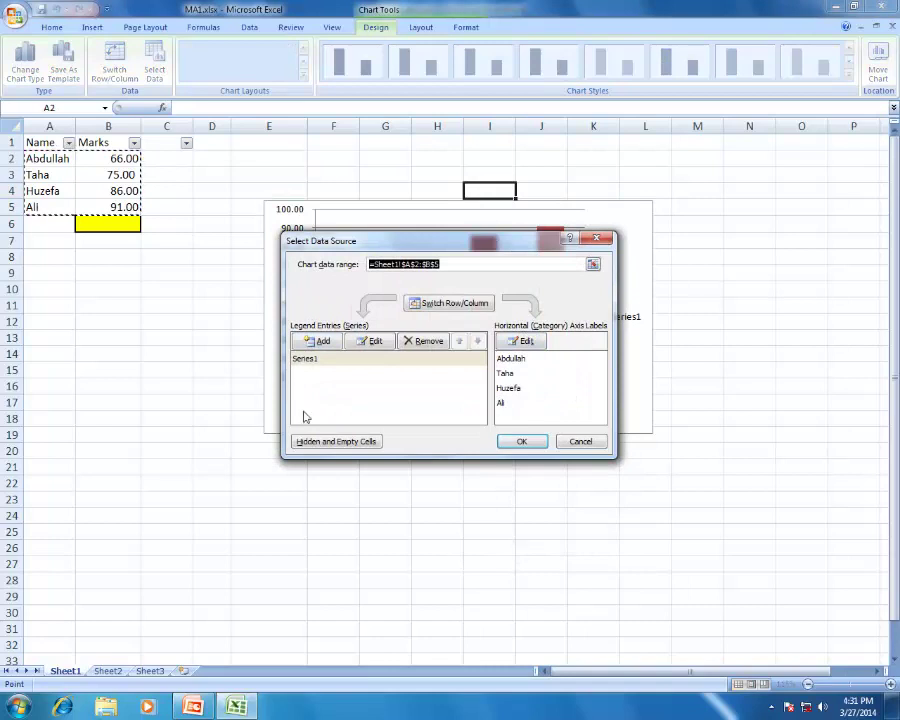
pyautogui.click(517, 342)
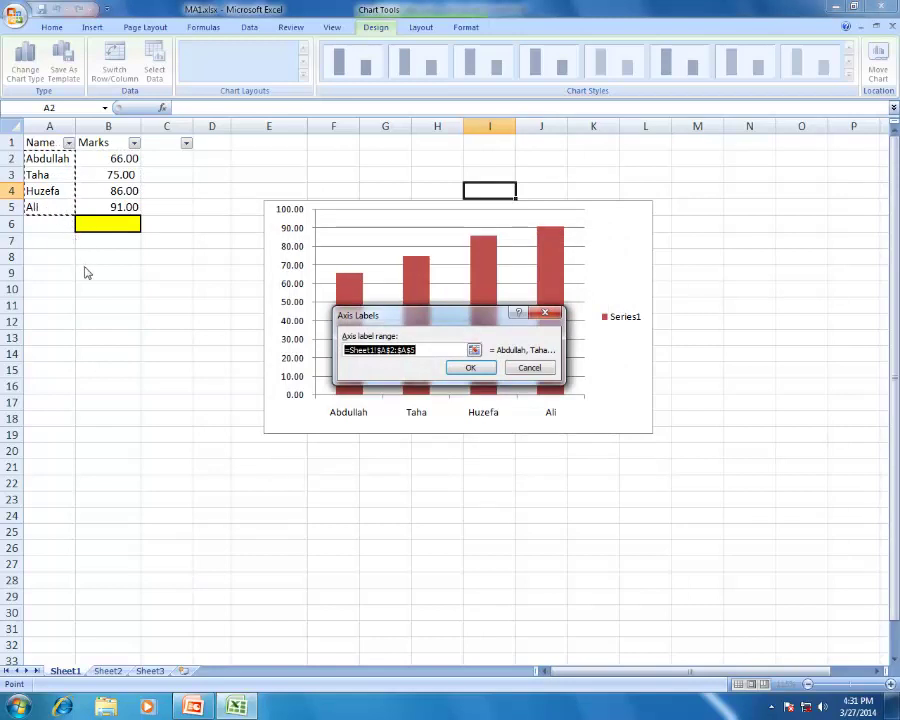
pyautogui.press('Return')
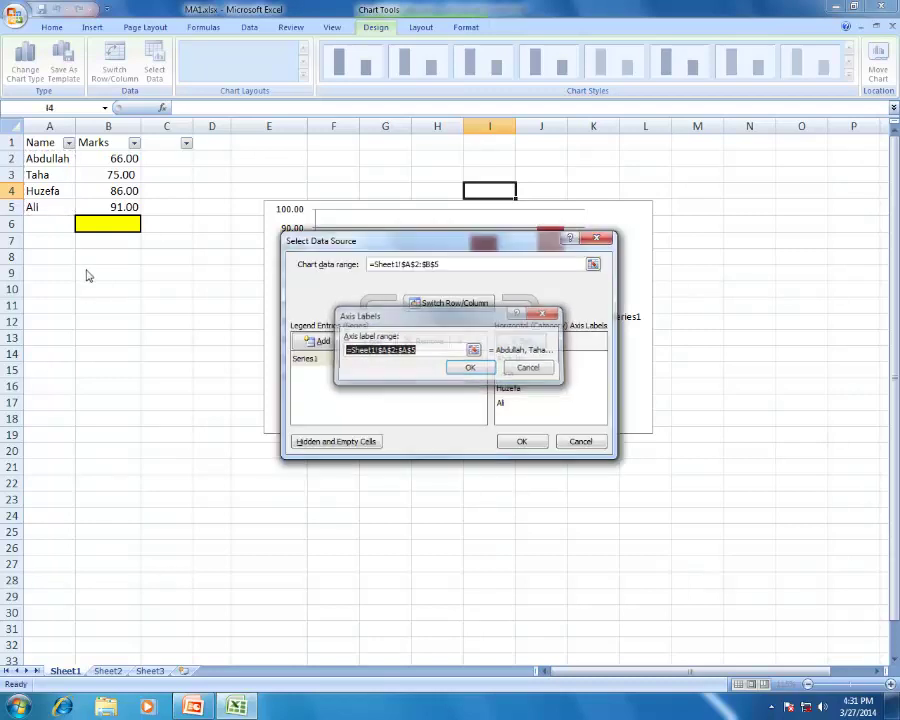
pyautogui.press('Return')
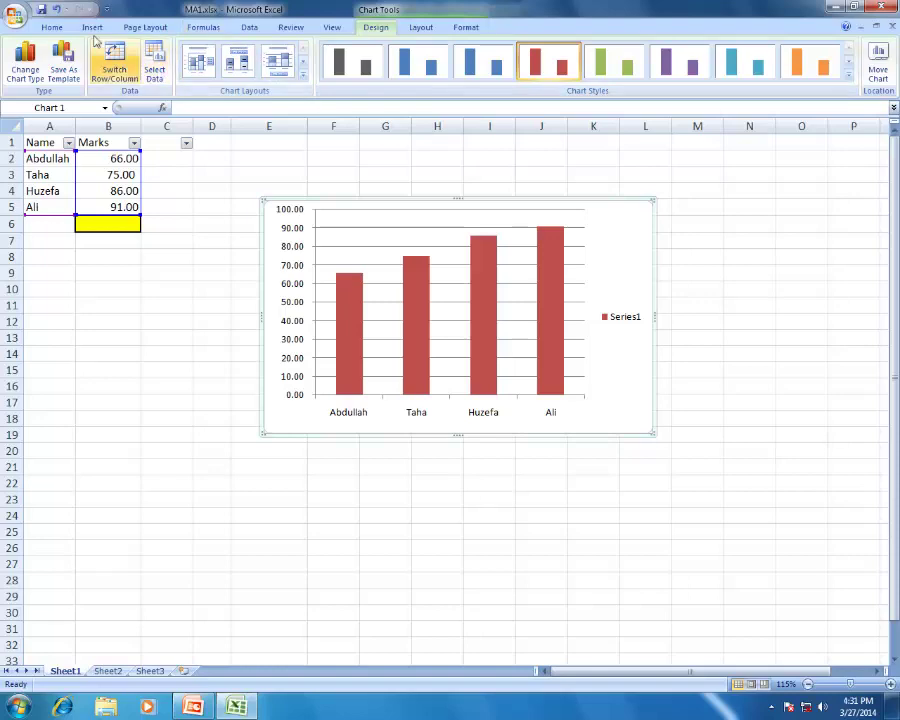
# - Change the marks chart to a stacked pyramid column chart
pyautogui.click(31, 73)
pyautogui.click(452, 350)
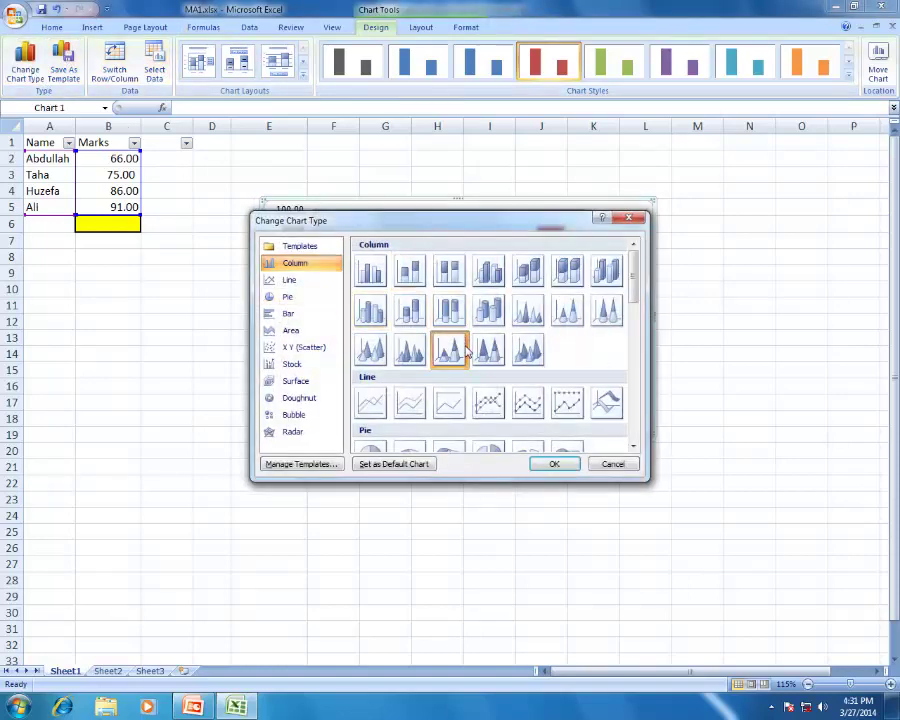
pyautogui.click(554, 463)
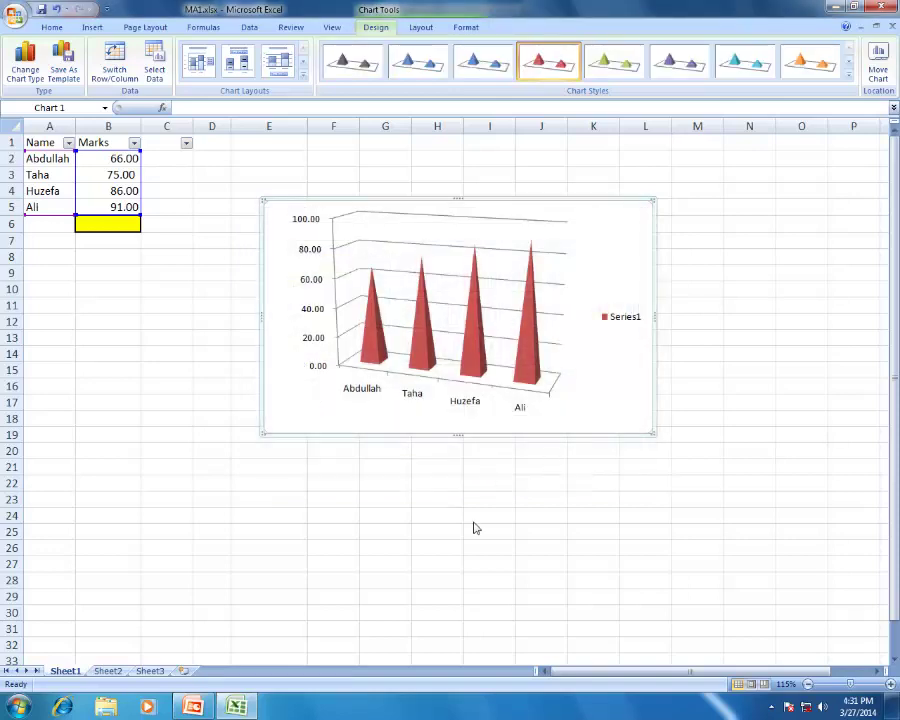
# - Change the marks chart to a stacked line chart with markers
pyautogui.click(26, 68)
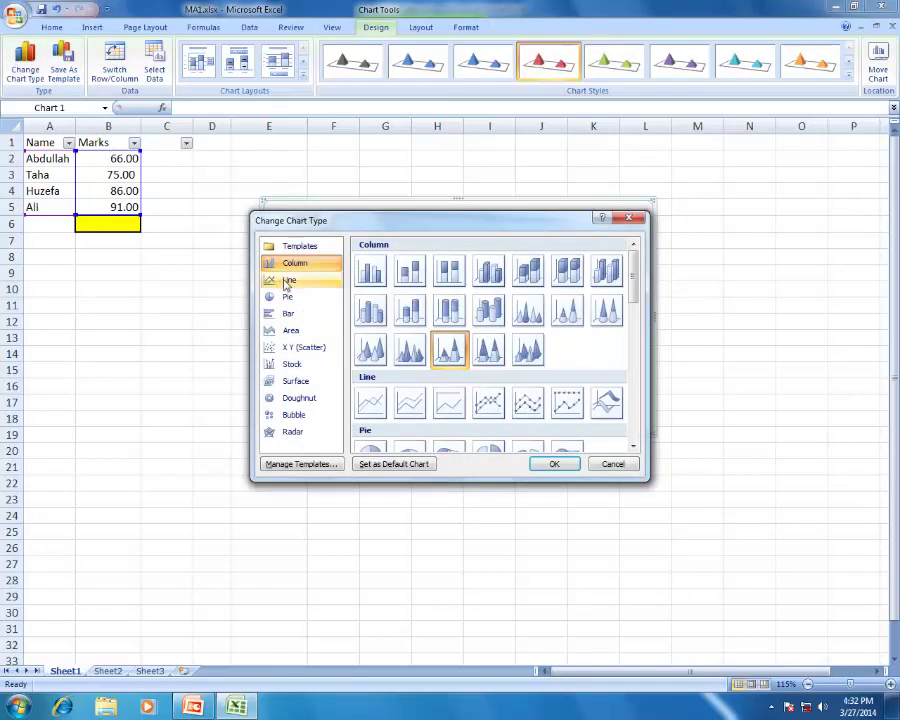
pyautogui.click(290, 282)
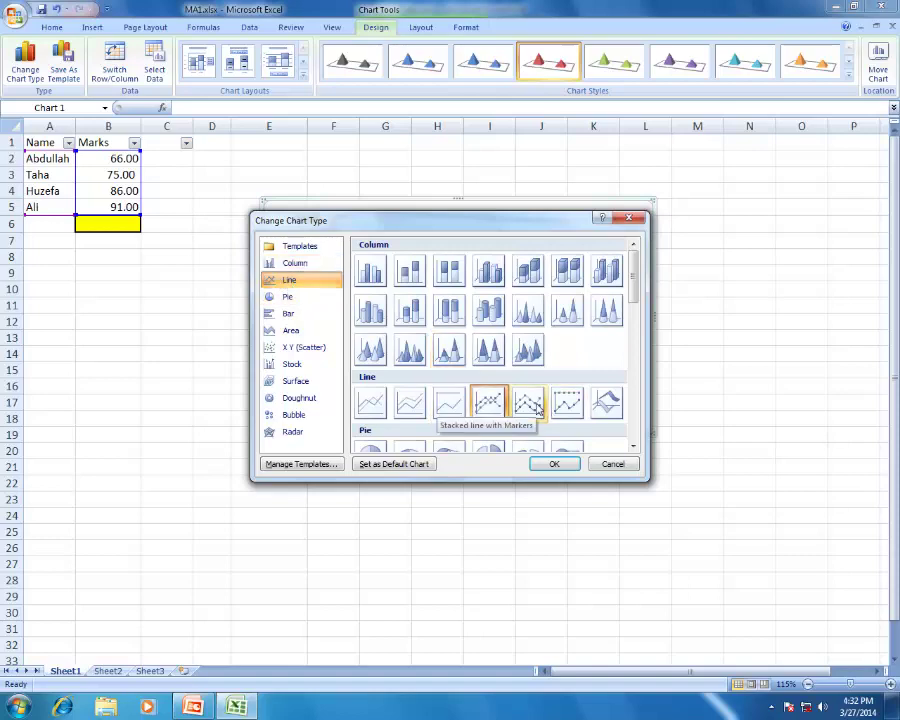
pyautogui.click(570, 463)
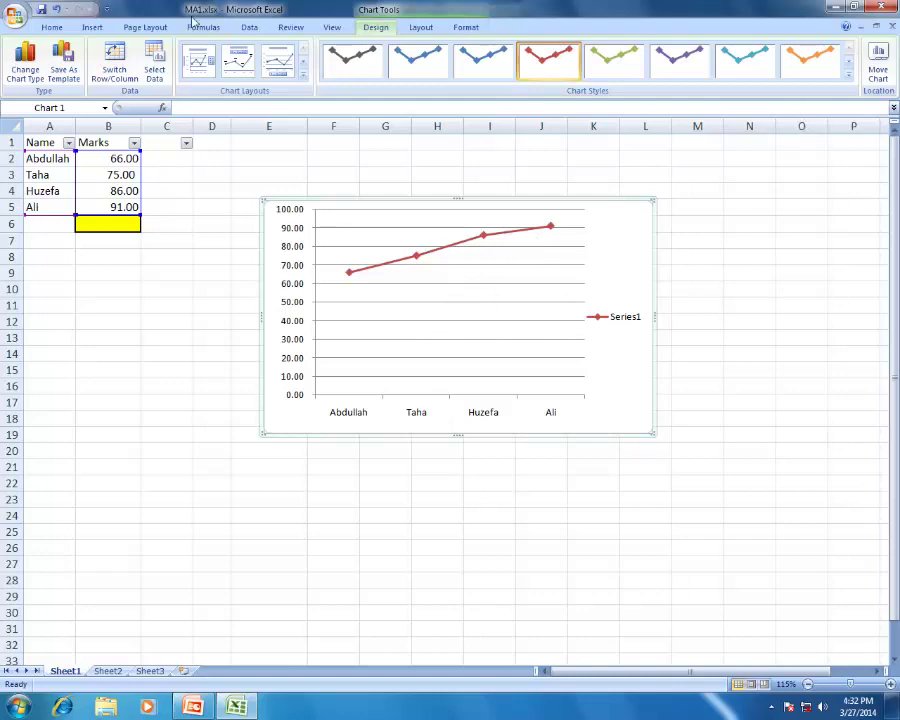
# - Change the marks chart to a basic pie chart and apply the multicoloured chart style with a black background
pyautogui.click(25, 60)
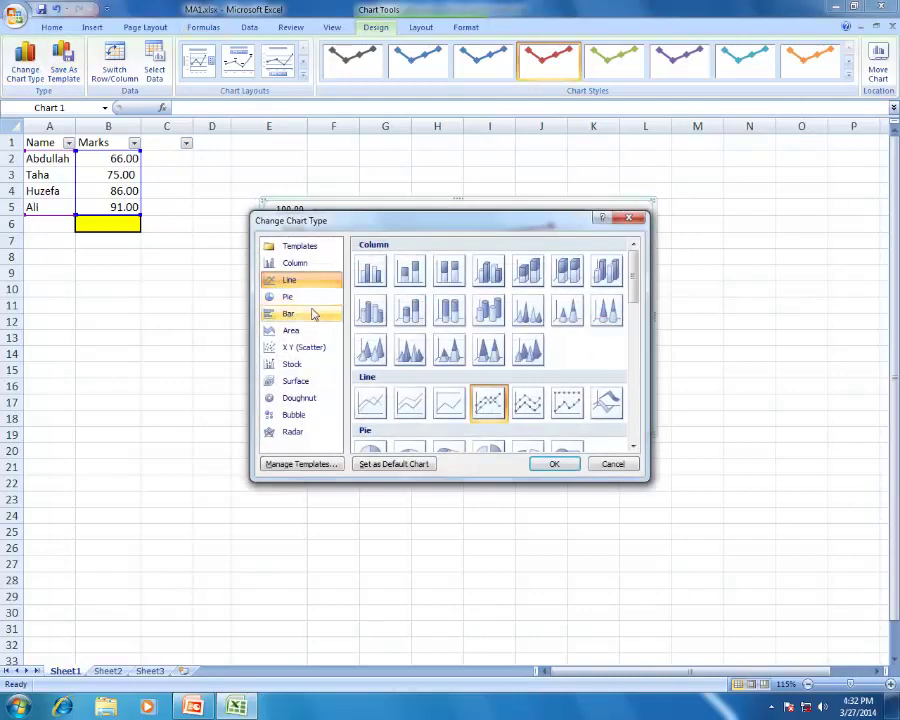
pyautogui.click(300, 297)
pyautogui.click(562, 463)
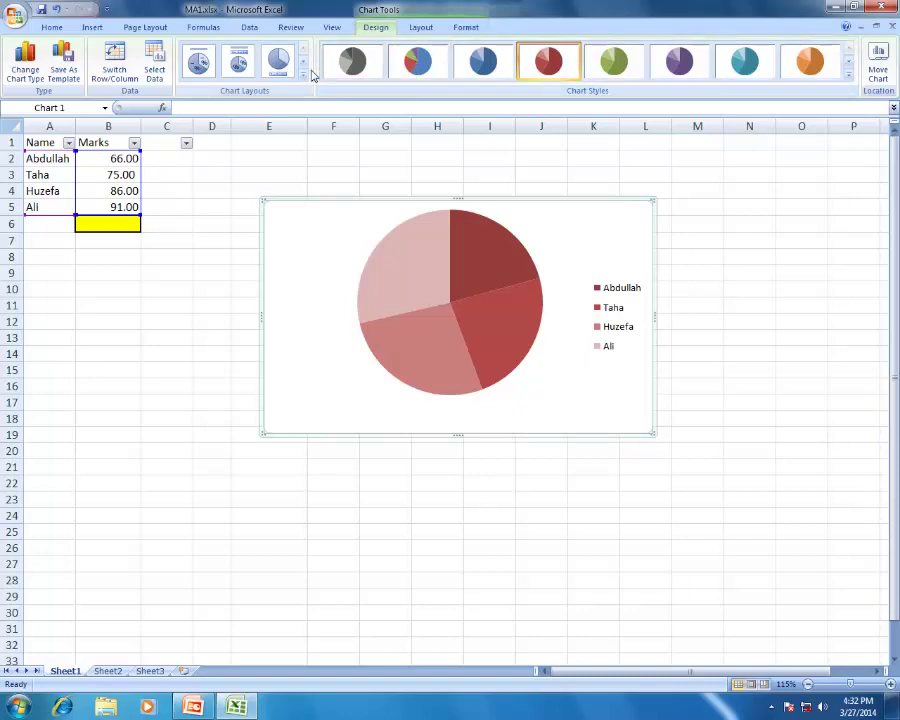
pyautogui.click(848, 76)
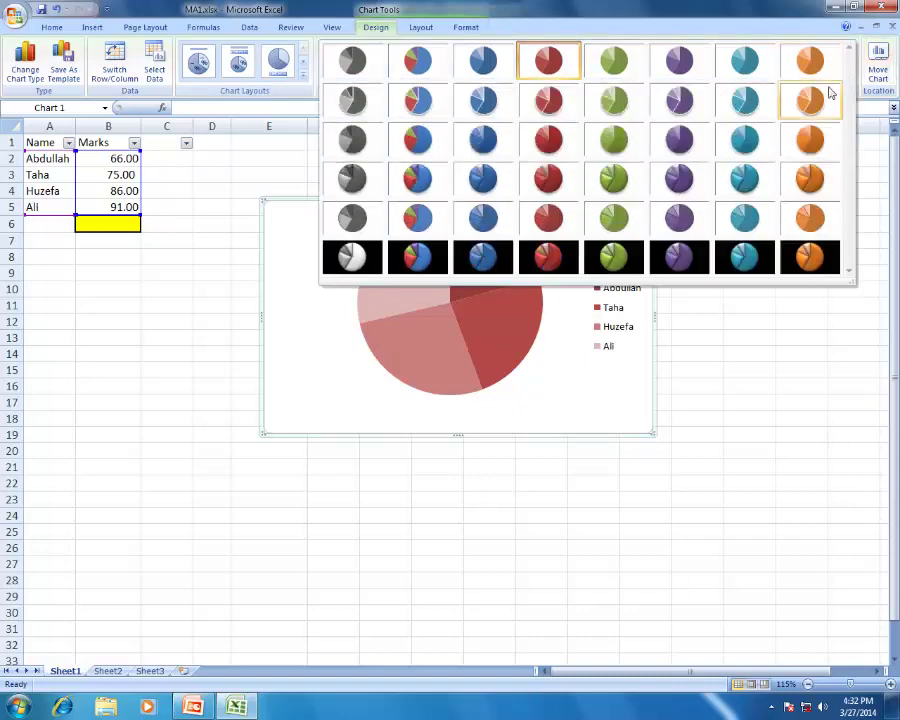
pyautogui.click(416, 254)
pyautogui.click(546, 486)
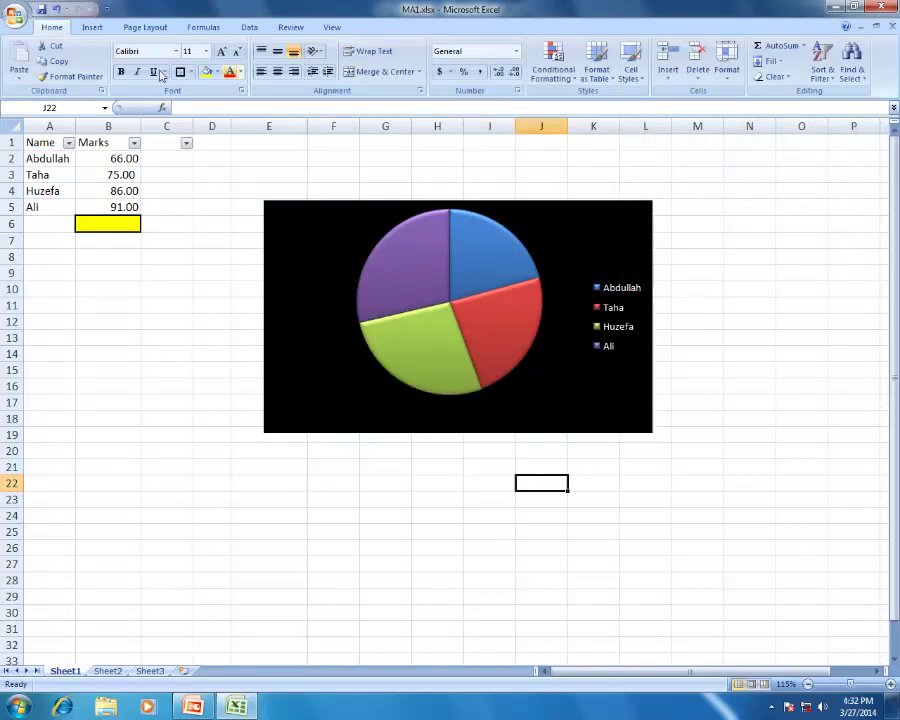
# - Change the pie chart to a 100% stacked bar chart in 3-D
pyautogui.click(374, 315)
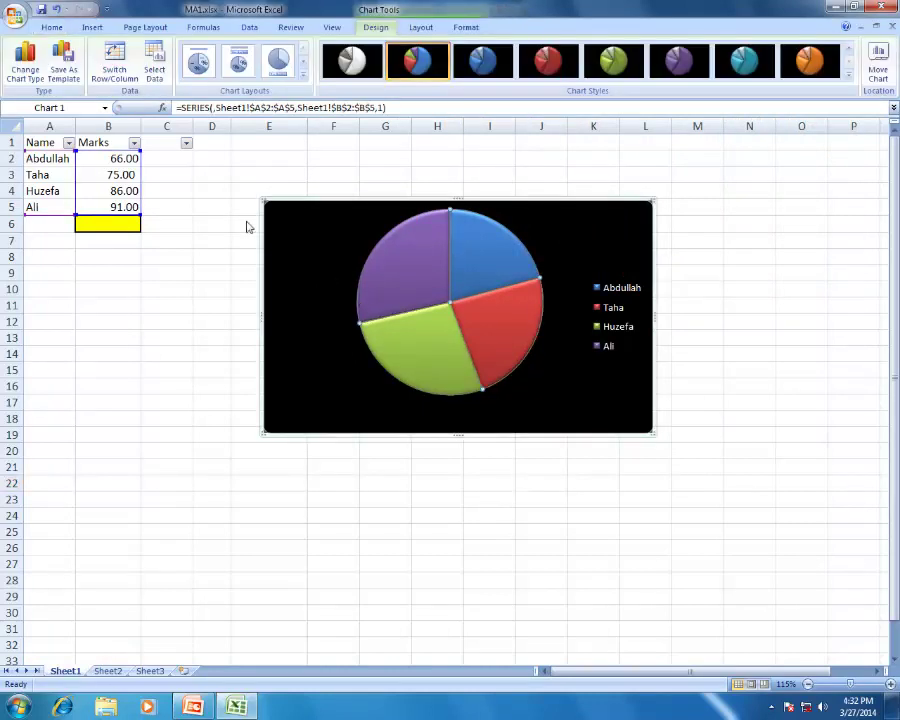
pyautogui.click(25, 68)
pyautogui.click(270, 314)
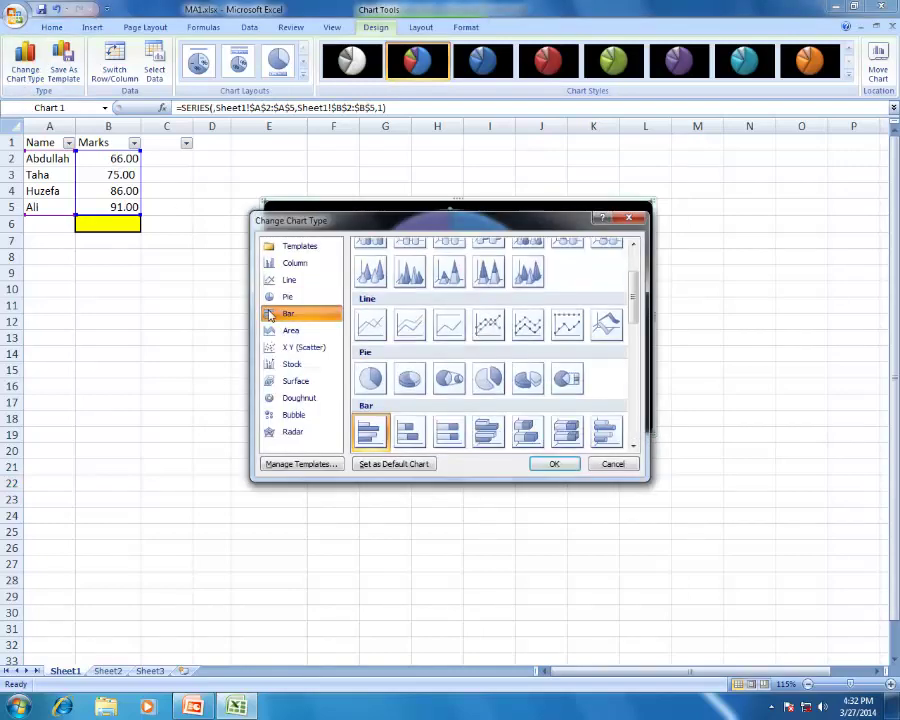
pyautogui.click(577, 437)
pyautogui.click(566, 465)
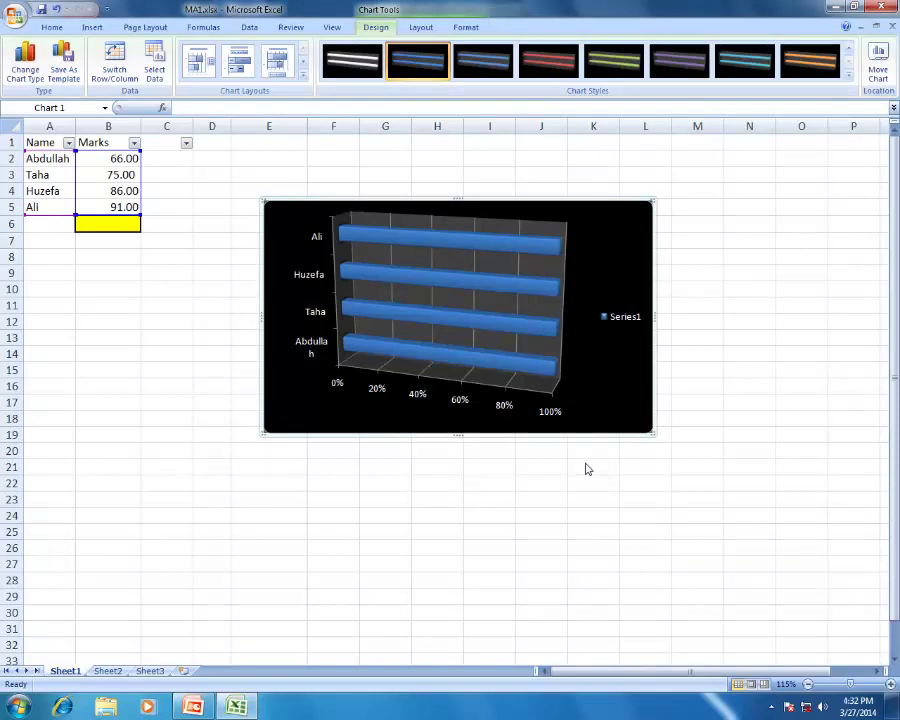
# - Change the marks chart to a 2-D stacked area chart
pyautogui.click(25, 66)
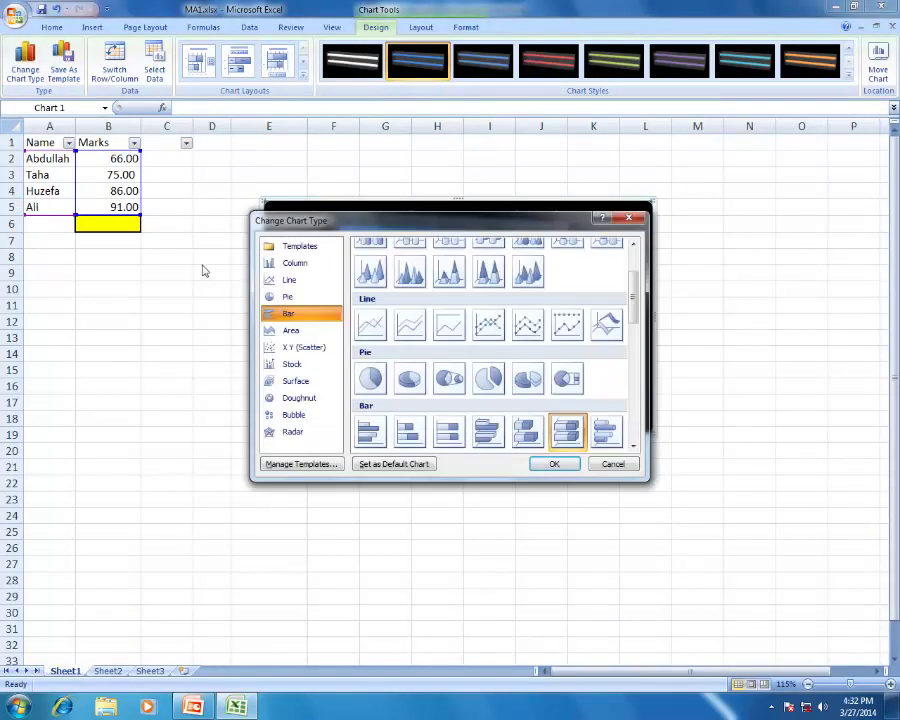
pyautogui.click(303, 334)
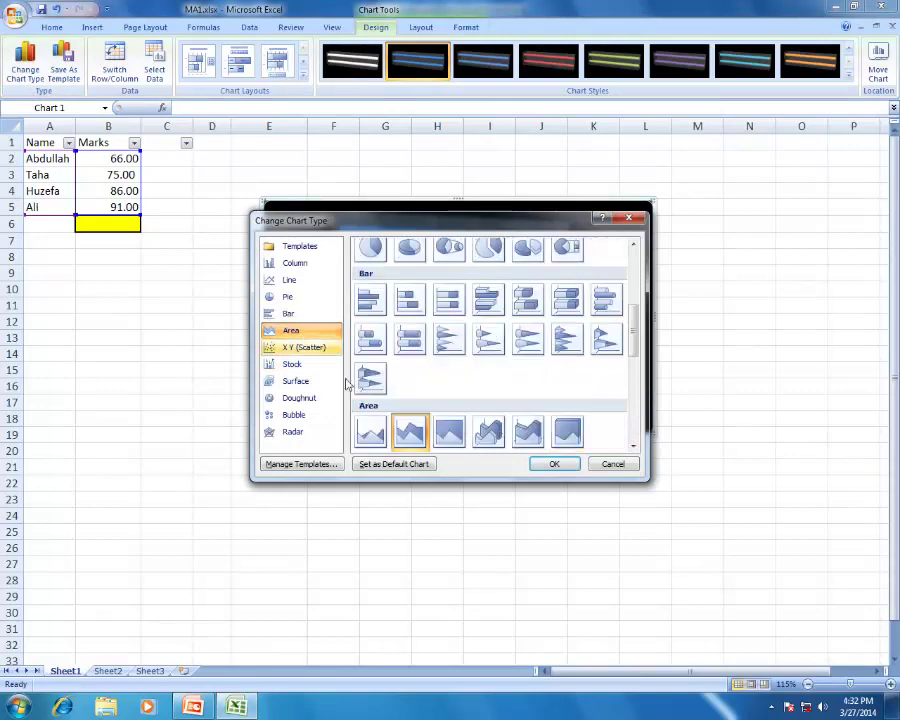
pyautogui.click(555, 464)
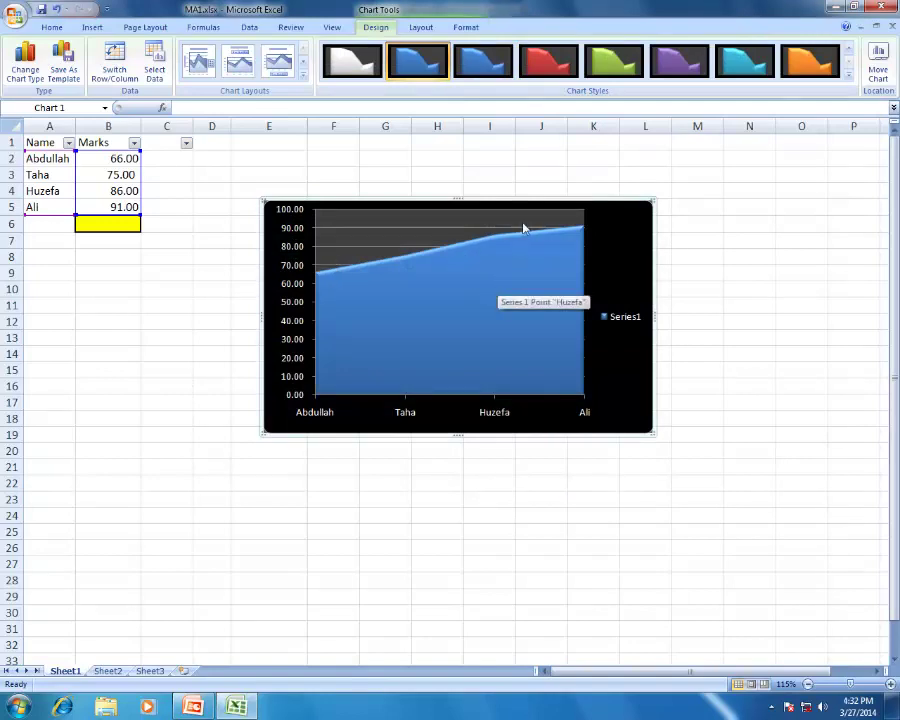
# - Change the chart to an XY scatter with only markers and apply the red style on a black background
pyautogui.click(20, 62)
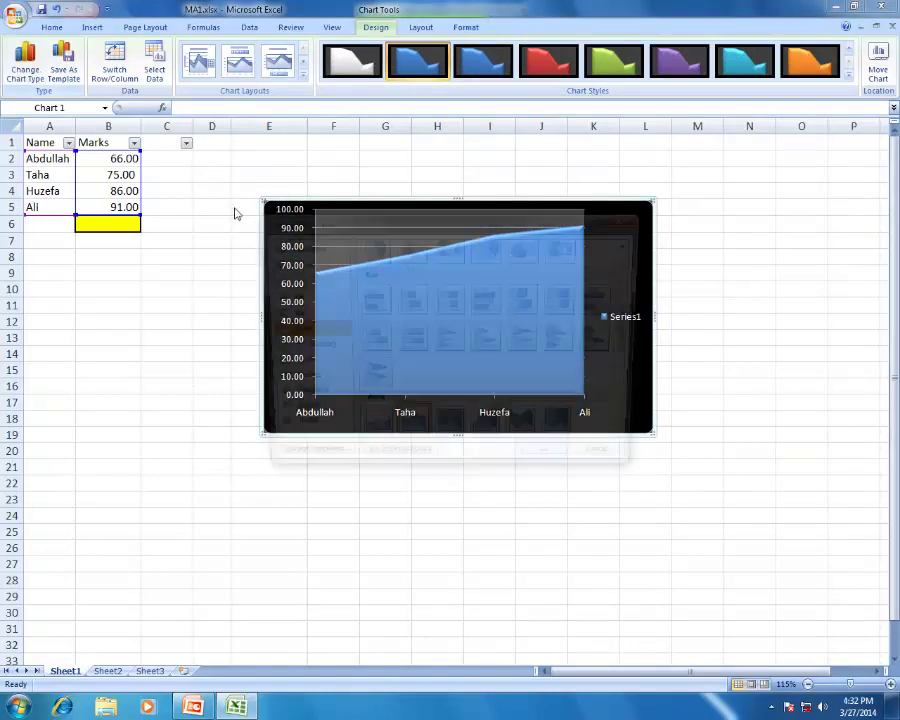
pyautogui.click(312, 350)
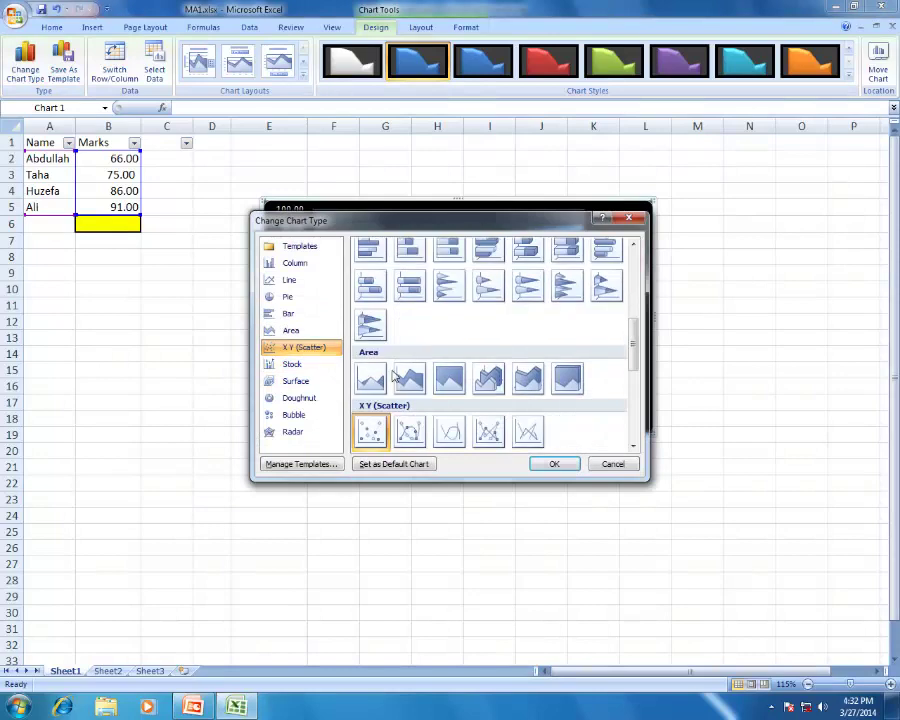
pyautogui.click(555, 464)
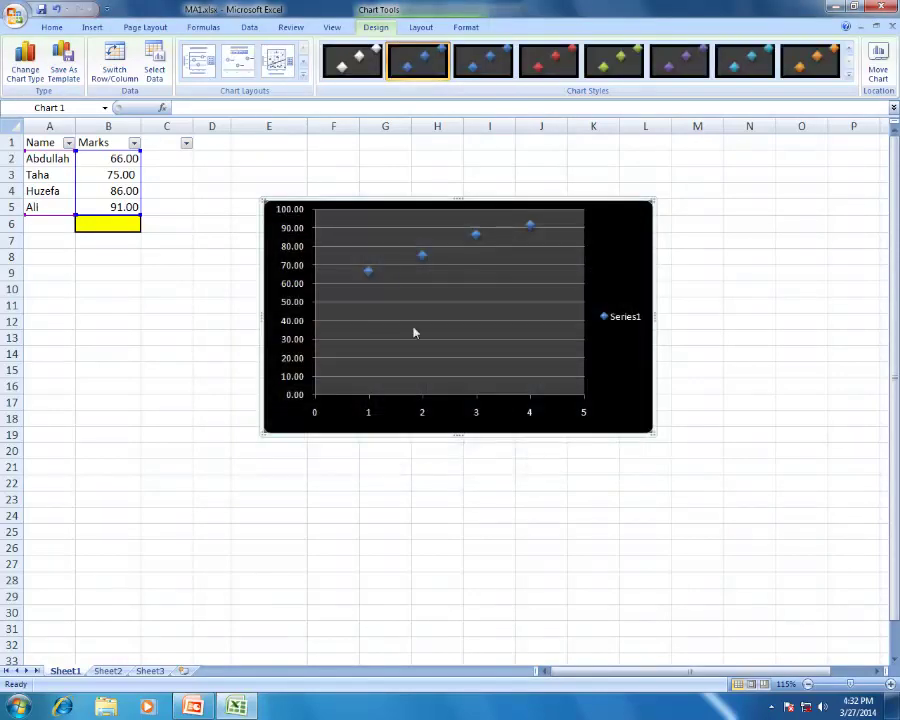
pyautogui.click(541, 59)
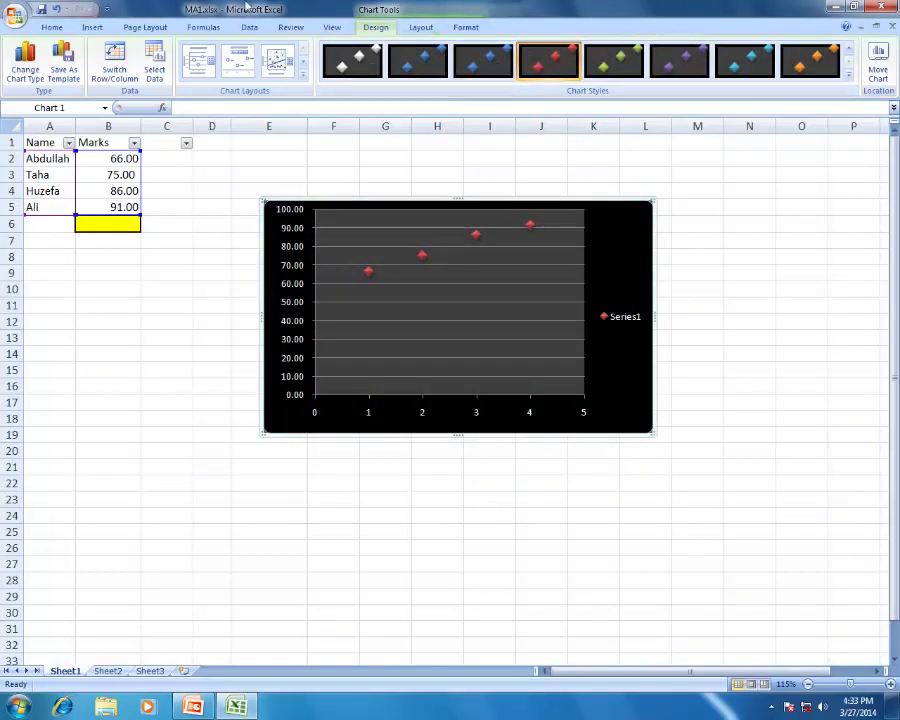
# - Change the scatter chart to a bubble chart with a 3-D effect
pyautogui.click(9, 63)
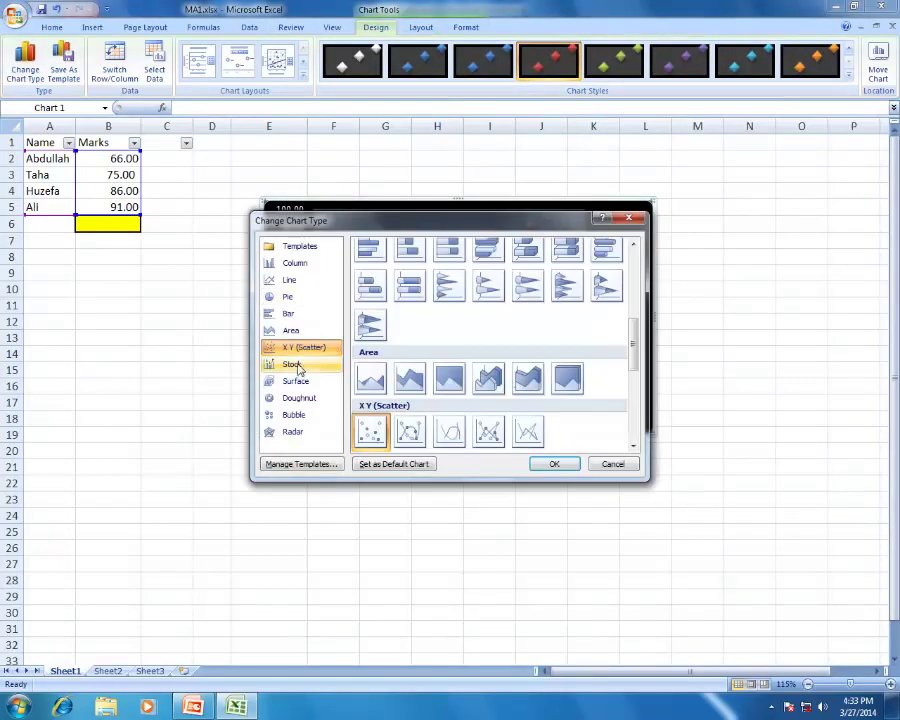
pyautogui.scroll(-5, 410, 407)
pyautogui.click(370, 431)
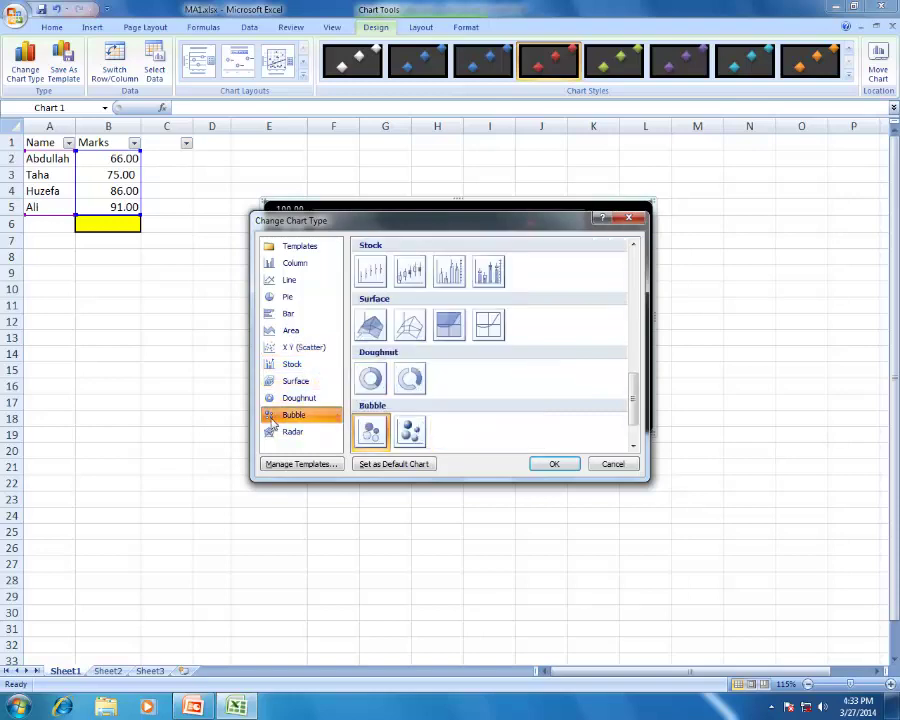
pyautogui.click(424, 444)
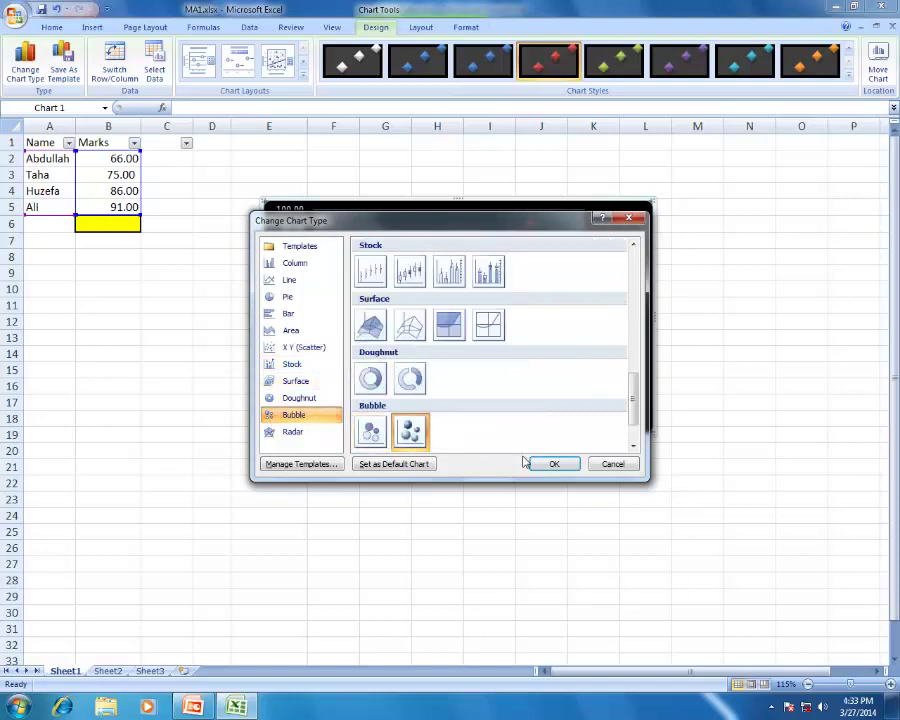
pyautogui.click(540, 464)
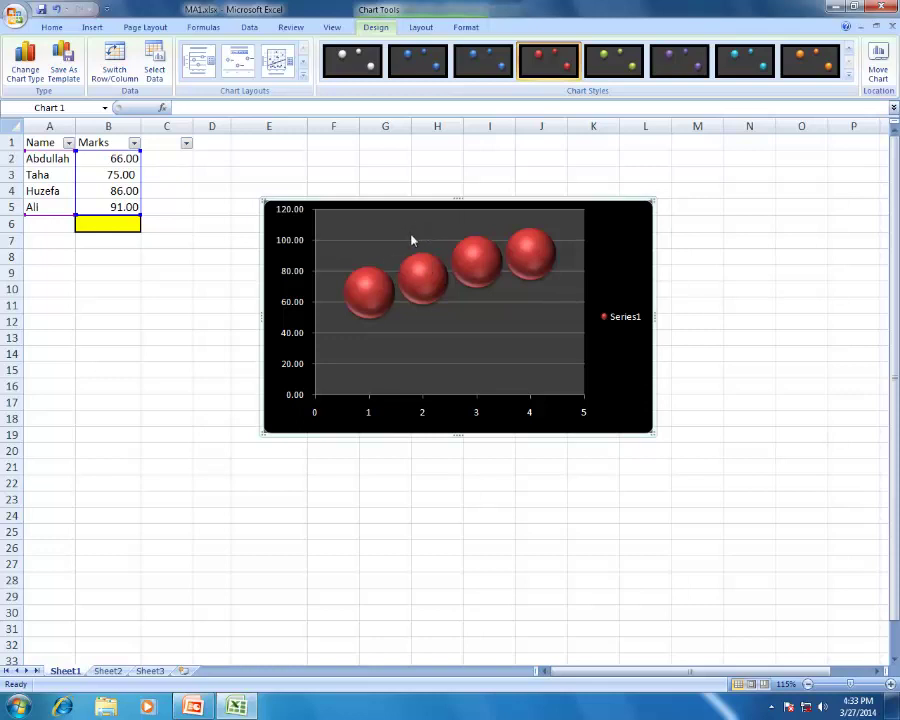
pyautogui.click(188, 311)
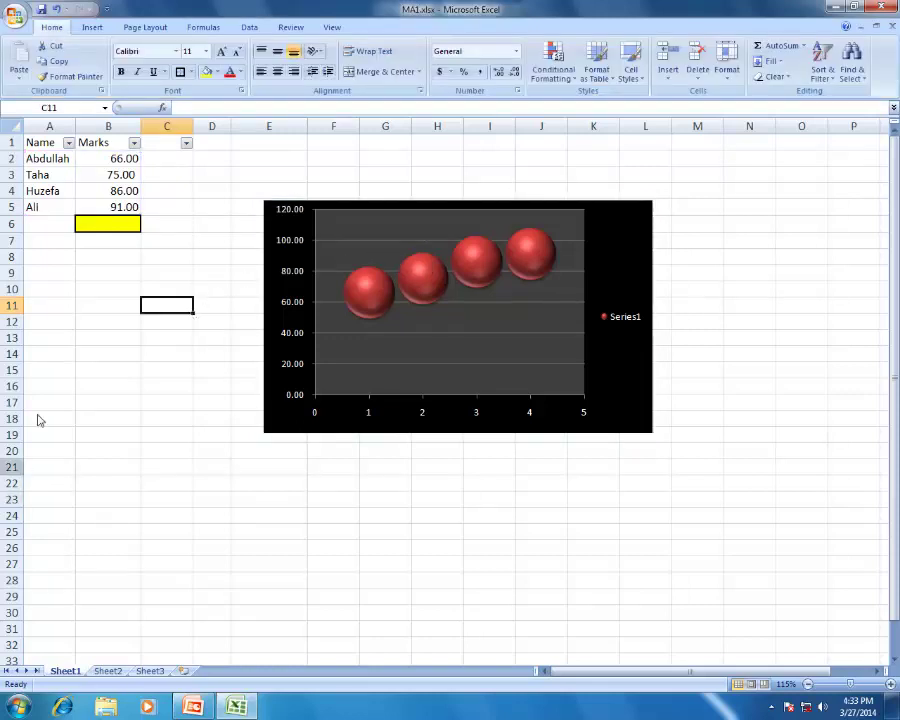
# - Rename the worksheet Sheet1 as MA1
pyautogui.doubleClick(66, 672)
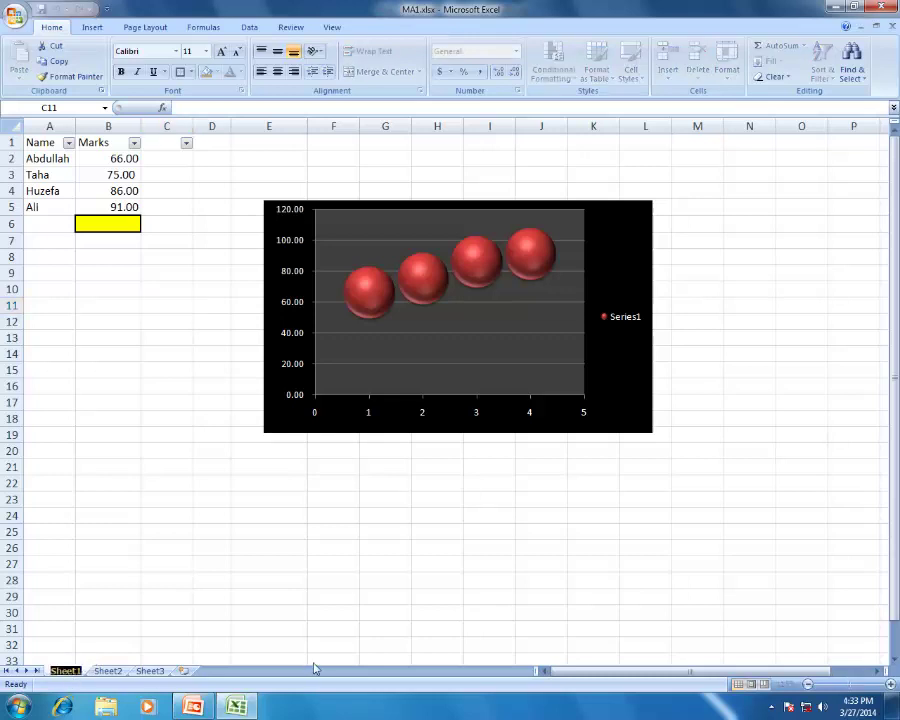
pyautogui.write('MA1')
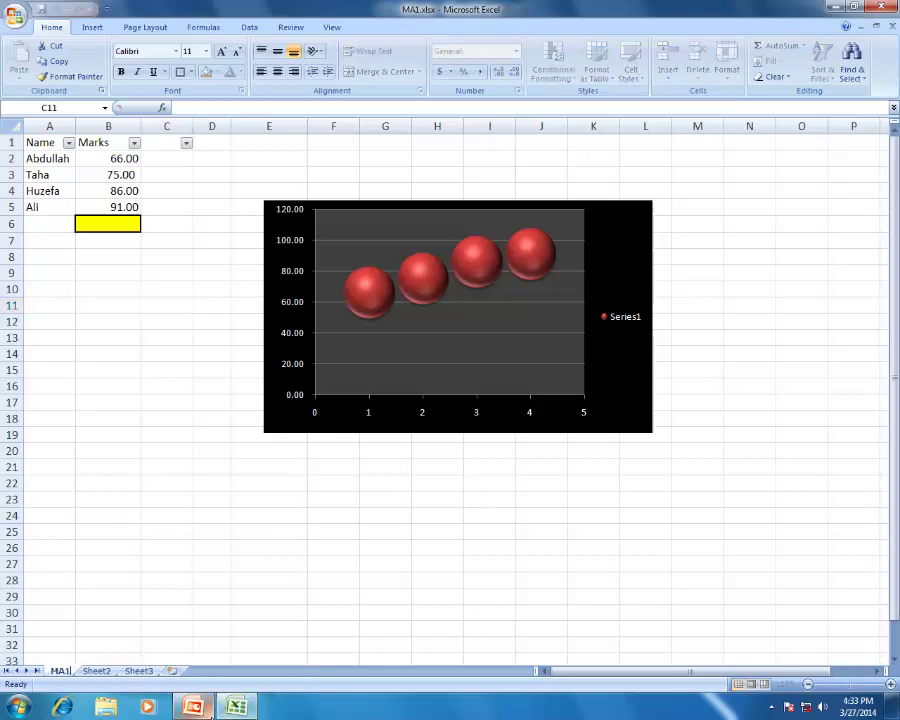
pyautogui.moveTo(212, 708)
pyautogui.click(9, 460)
pyautogui.click(88, 628)
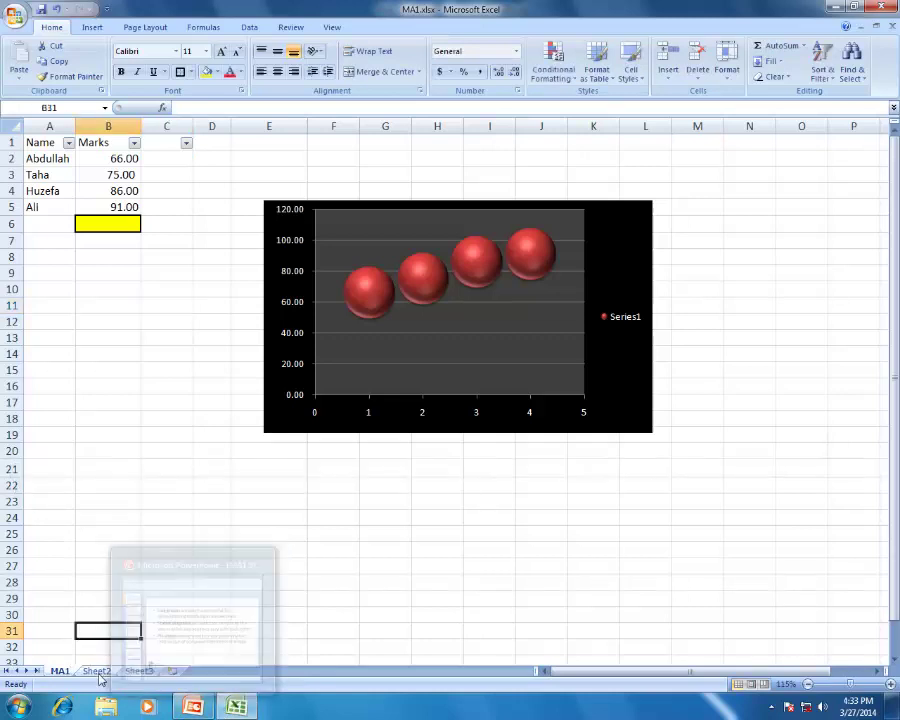
# - Rename the worksheet Sheet2 as MA2 and select cell B3 on it
pyautogui.click(97, 671)
pyautogui.doubleClick(96, 671)
pyautogui.write('MA2')
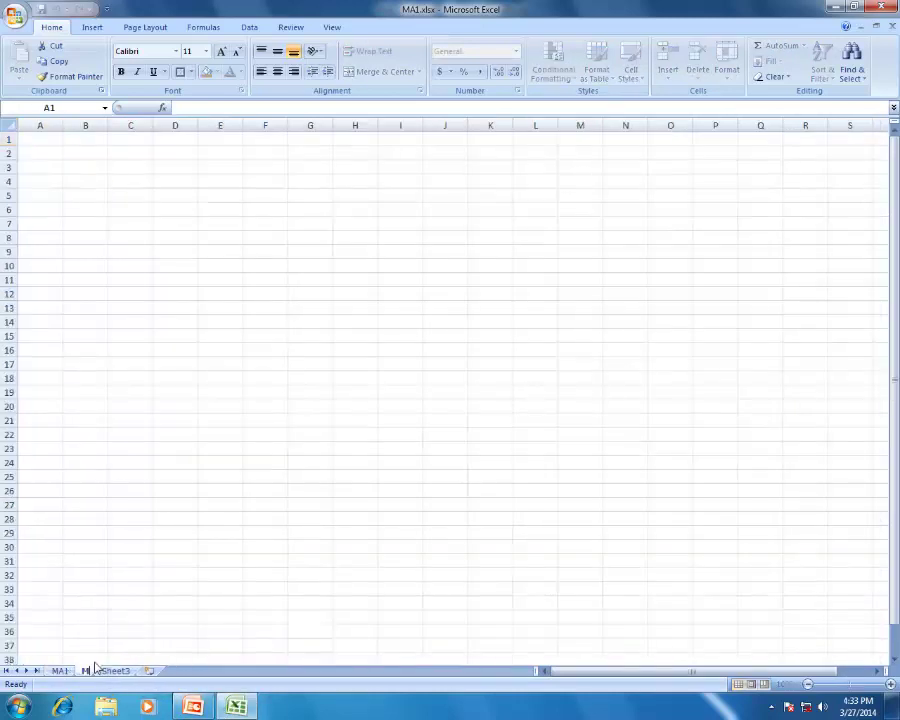
pyautogui.click(112, 438)
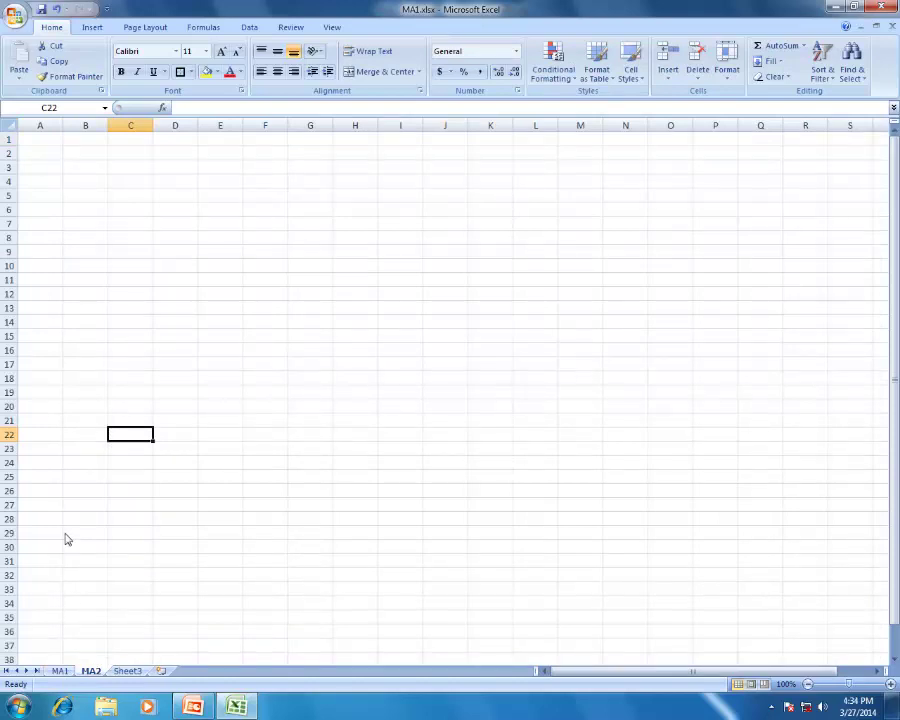
pyautogui.click(83, 169)
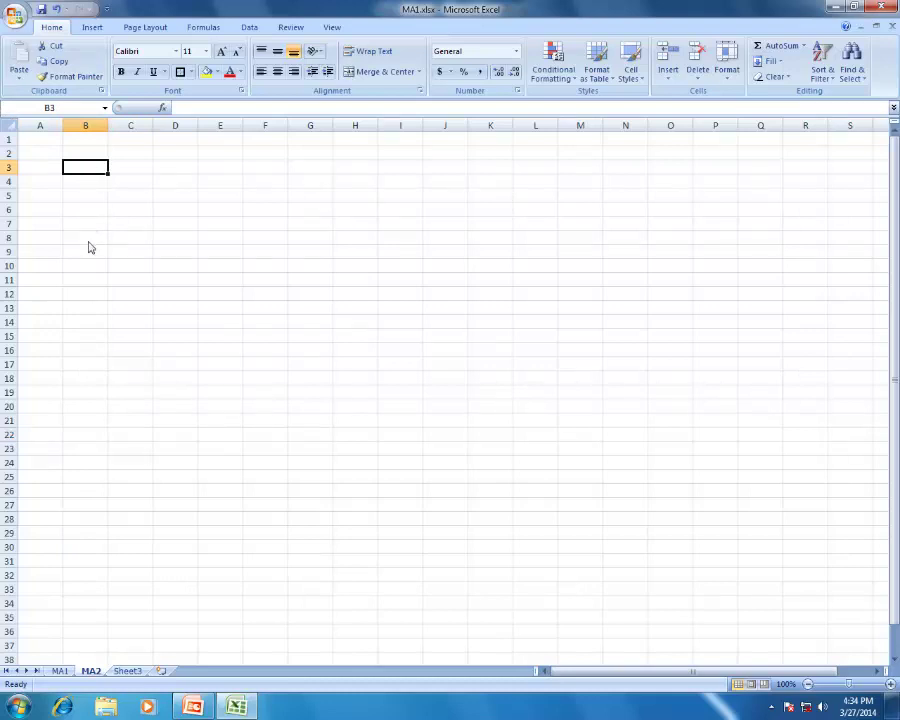
# - Link cell B3 on sheet MA2 to the first student's name with the formula ='MA1'!A2
pyautogui.write('=')
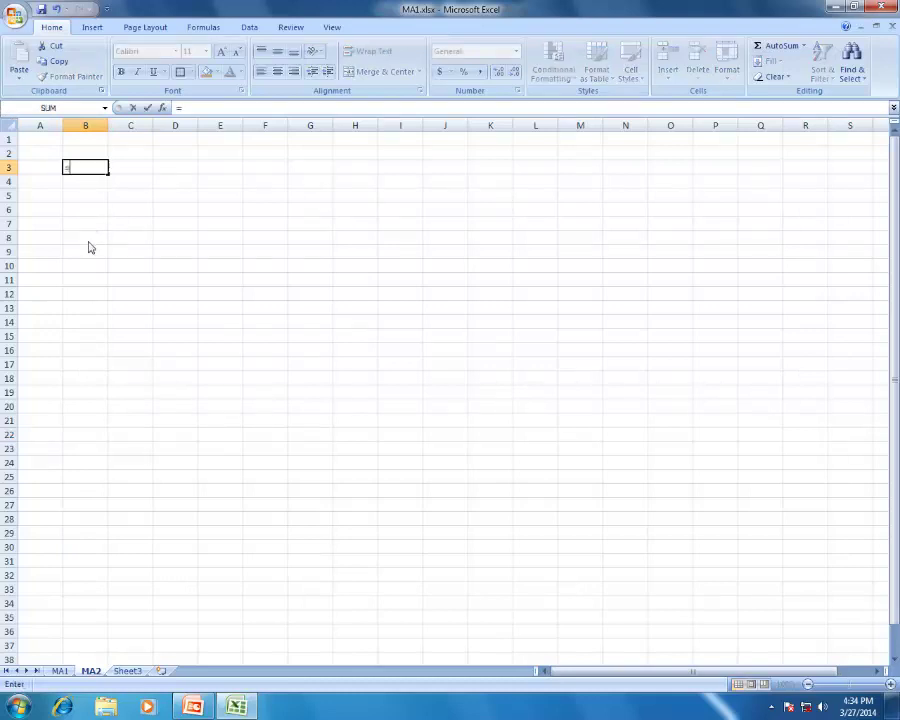
pyautogui.click(62, 671)
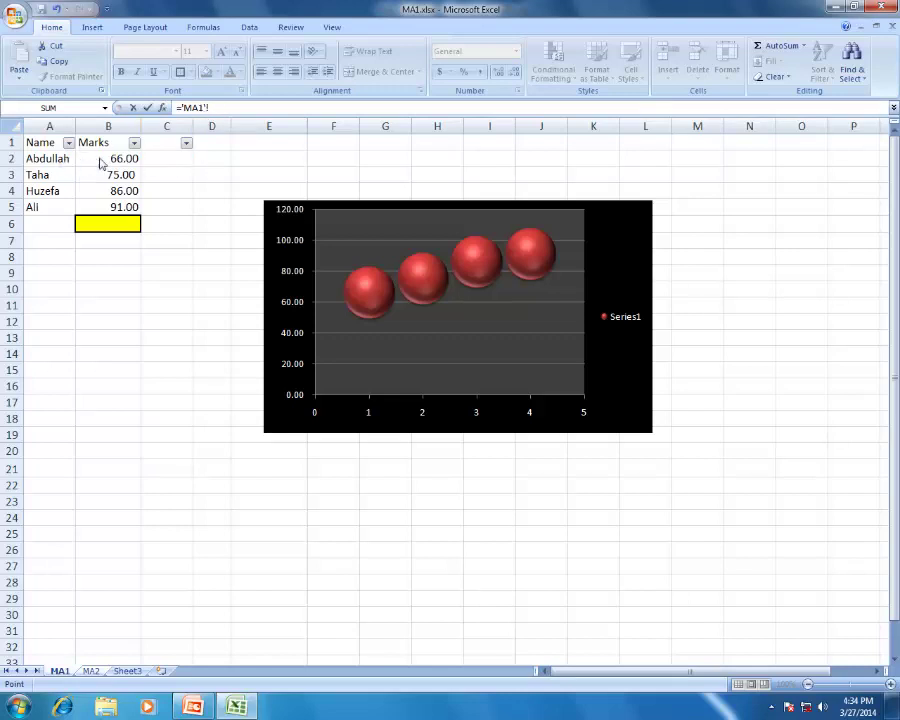
pyautogui.click(59, 164)
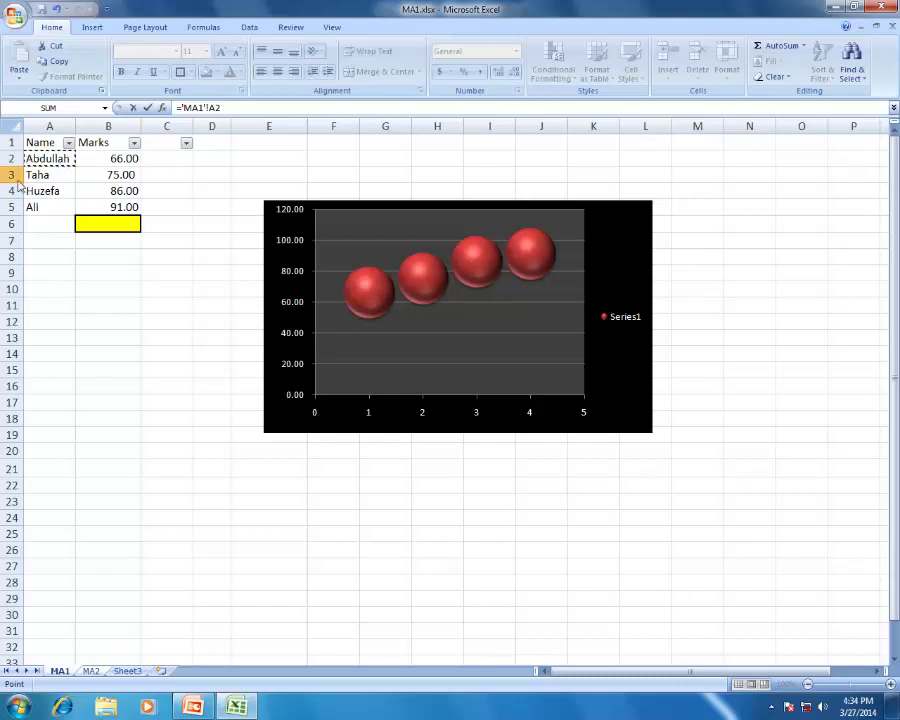
pyautogui.press('Return')
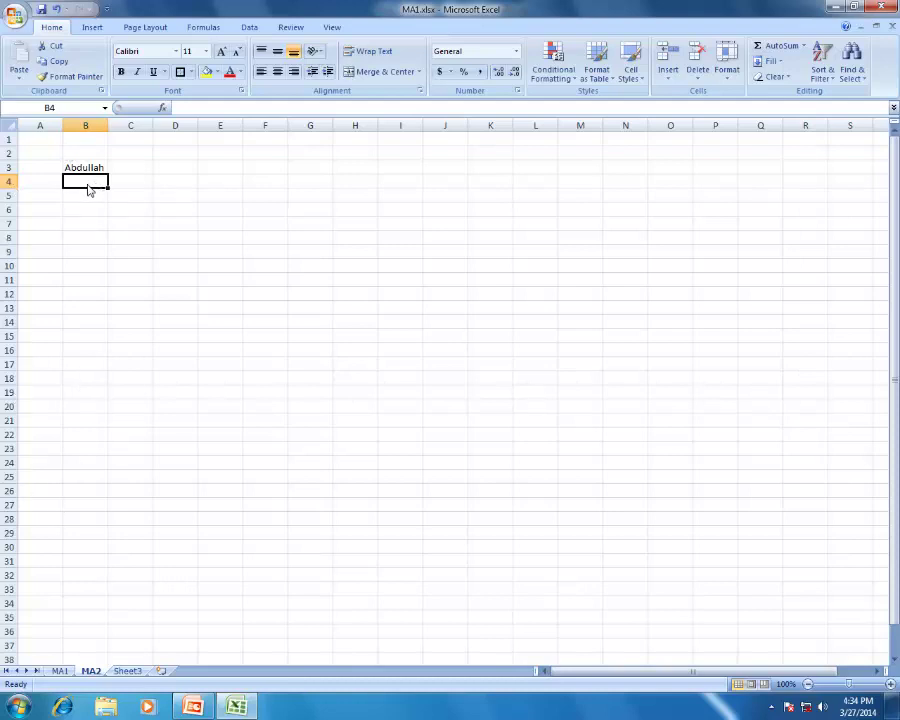
# - Link cell B4 to the next name with the formula ='MA1'!A3 and fill it down to B6
pyautogui.write('=')
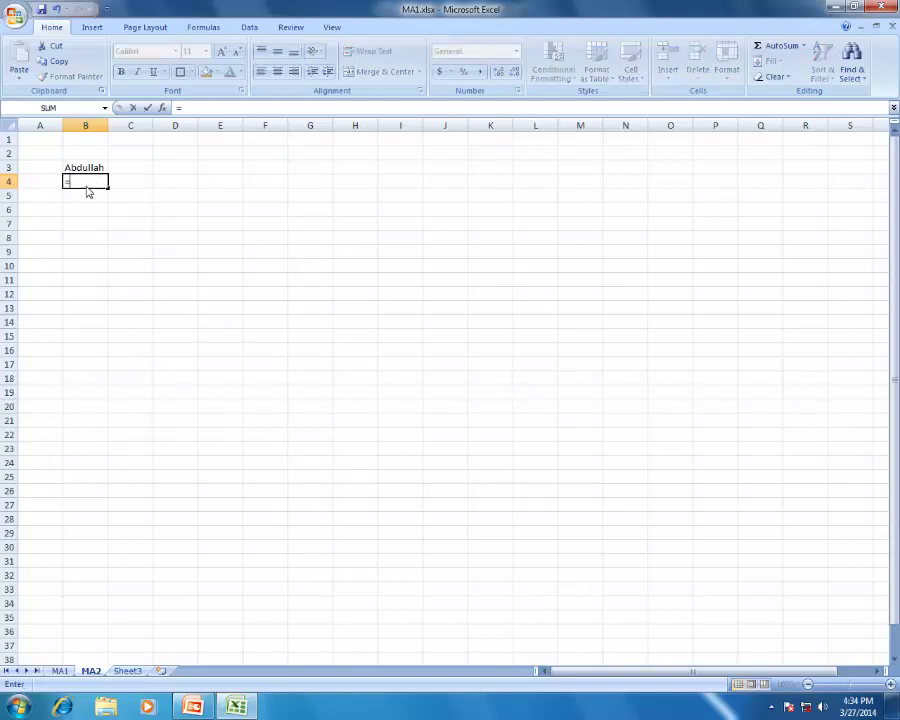
pyautogui.click(59, 671)
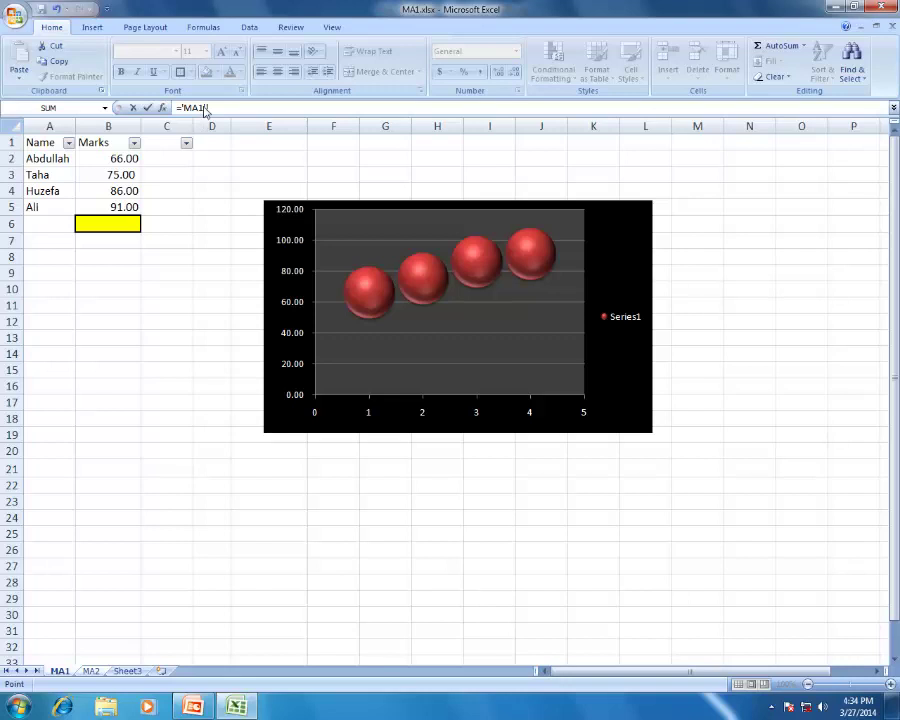
pyautogui.click(63, 180)
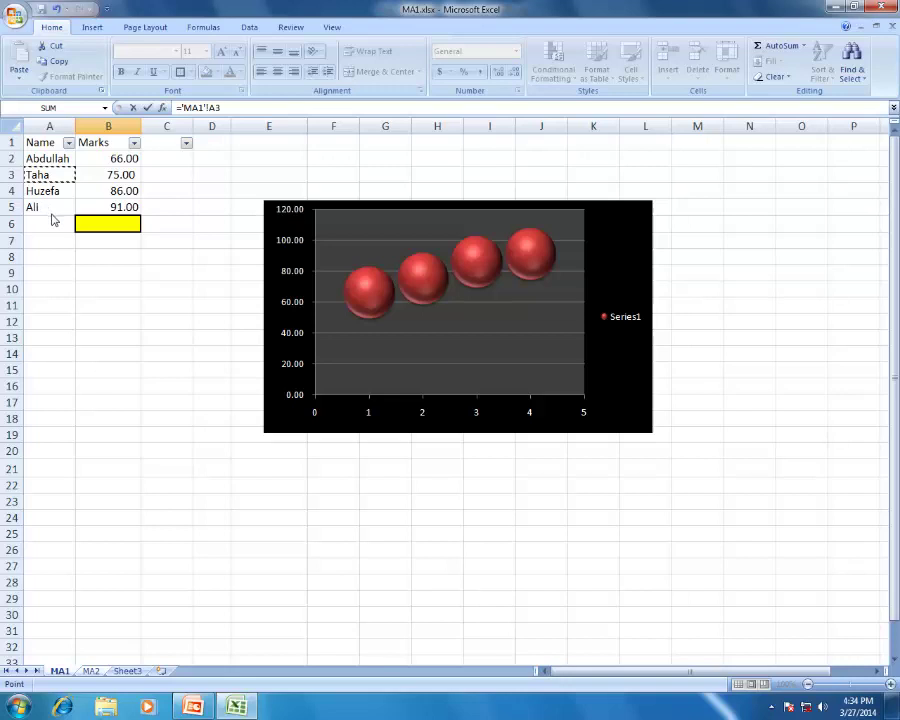
pyautogui.press('Return')
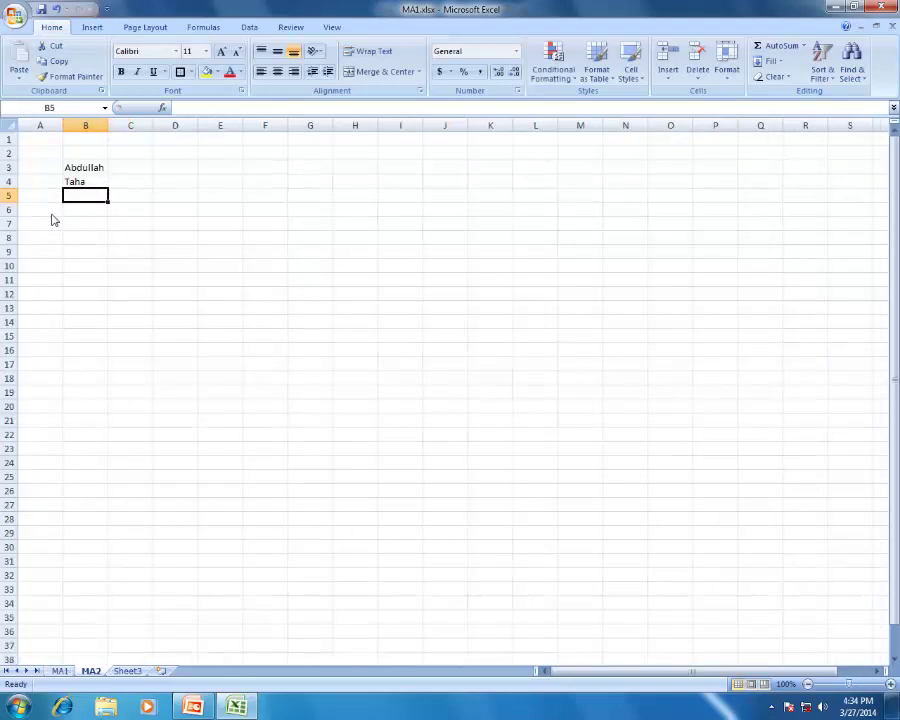
pyautogui.click(100, 183)
pyautogui.moveTo(108, 188); pyautogui.dragTo(110, 216)
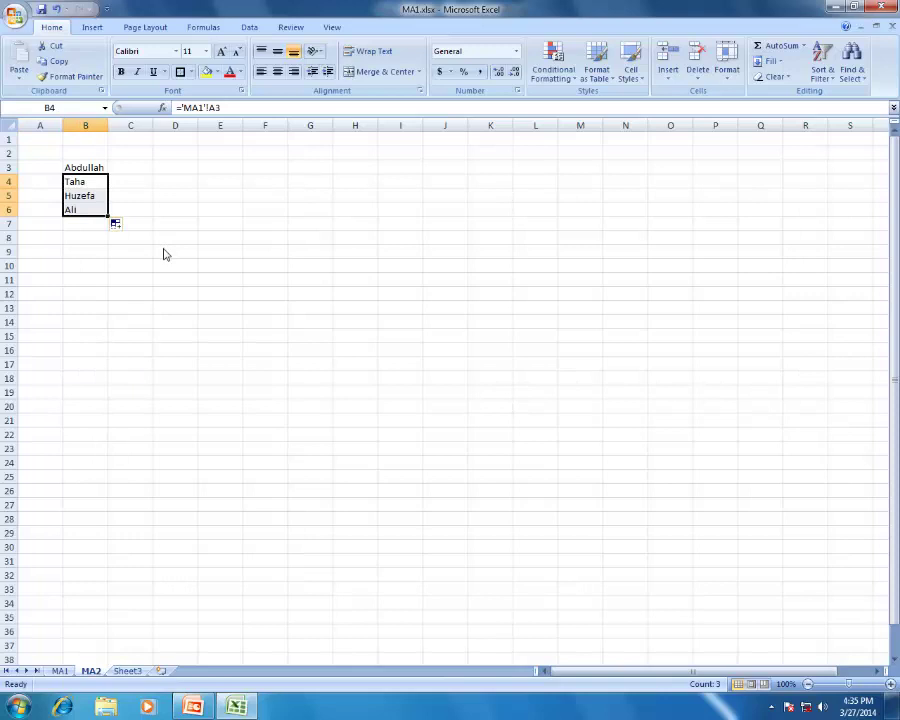
# - Link cell C3 to the first mark with the formula ='MA1'!B2 and fill it down to C6
pyautogui.click(126, 168)
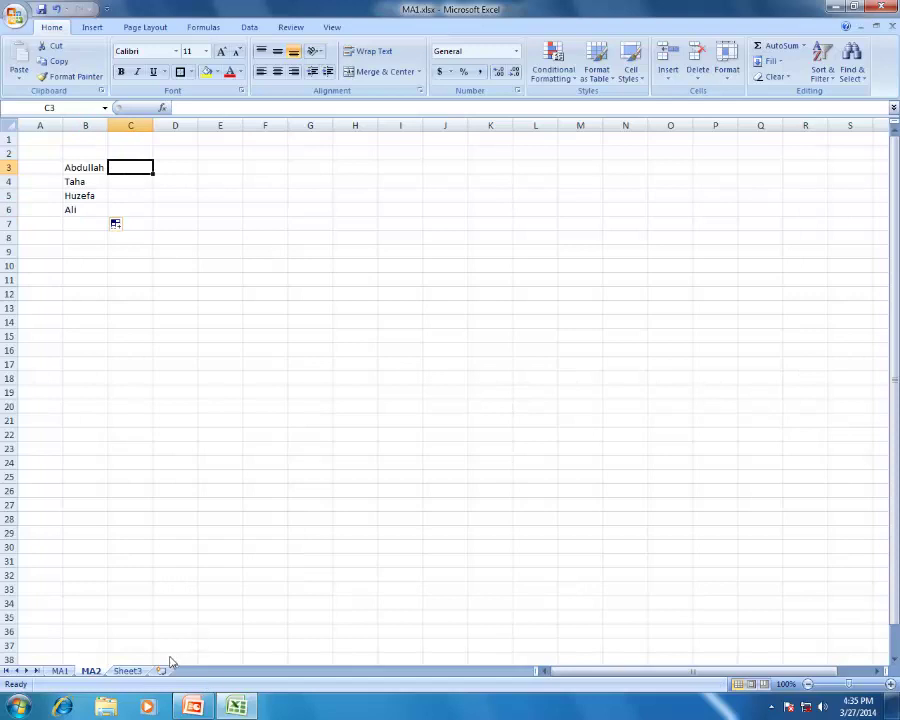
pyautogui.write('=')
pyautogui.click(58, 671)
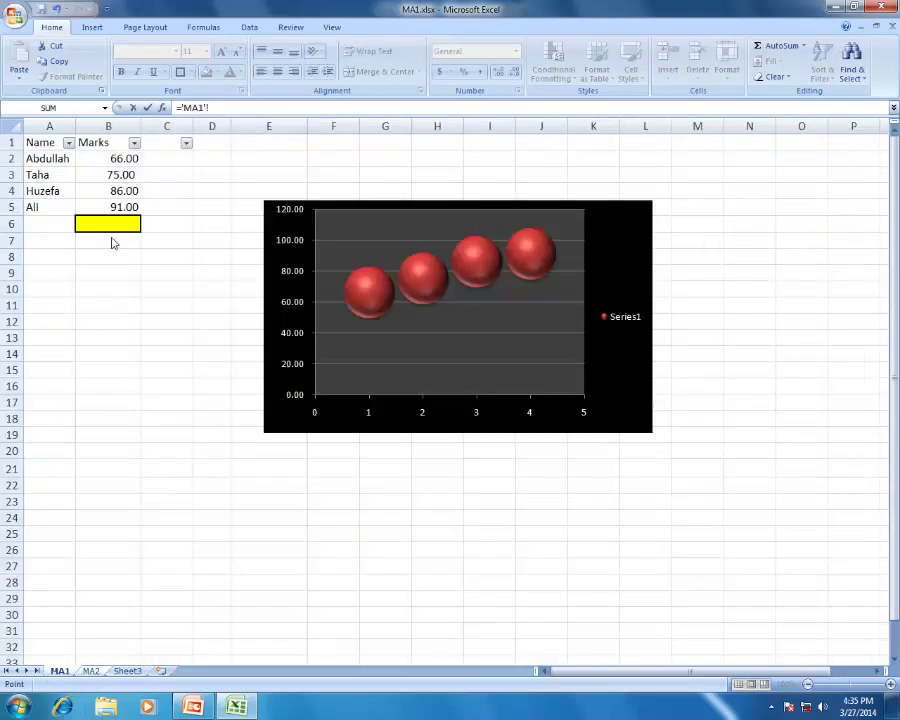
pyautogui.click(124, 160)
pyautogui.press('Return')
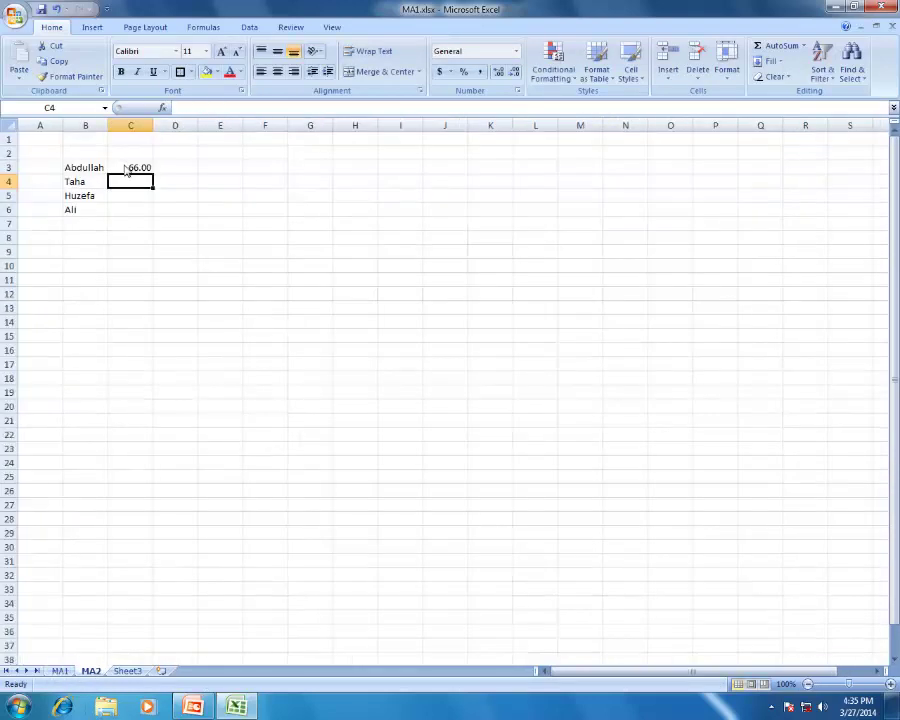
pyautogui.click(130, 170)
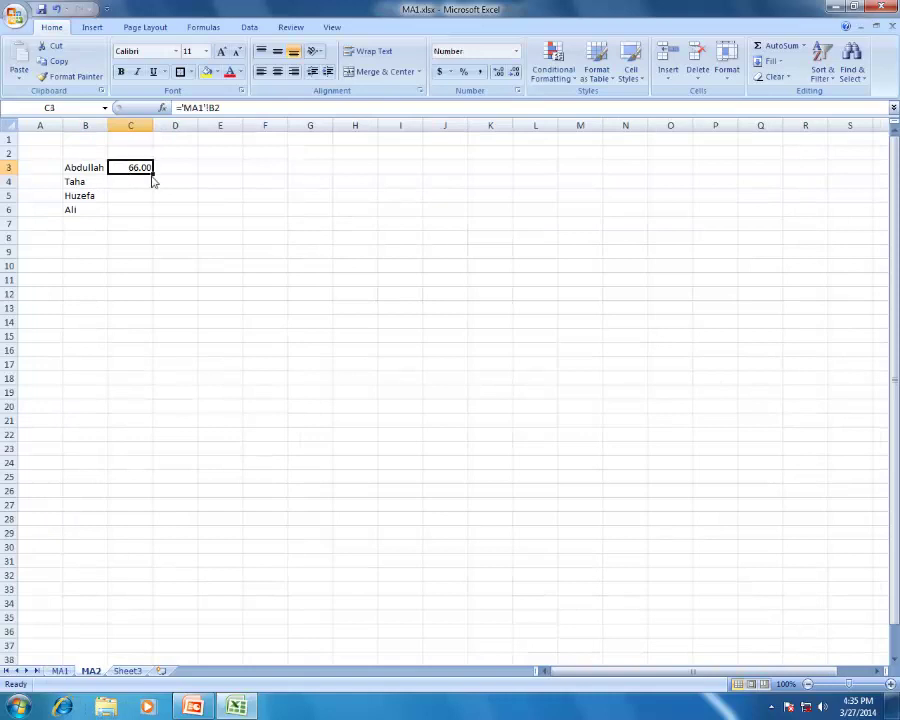
pyautogui.moveTo(153, 174); pyautogui.dragTo(150, 221)
pyautogui.click(168, 296)
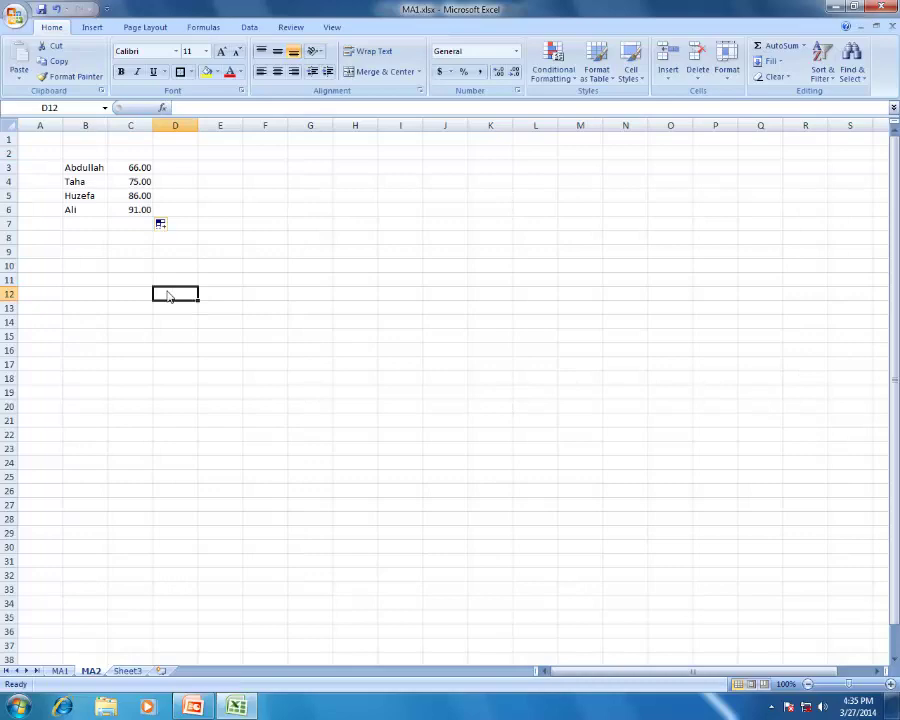
# - Enlarge the view of sheet MA2 to 190% zoom
pyautogui.click(890, 684)
pyautogui.click(890, 684)
pyautogui.click(890, 684)
pyautogui.click(890, 684)
pyautogui.click(890, 684)
pyautogui.click(890, 684)
pyautogui.click(890, 684)
pyautogui.click(890, 684)
pyautogui.click(890, 684)
pyautogui.click(890, 684)
pyautogui.click(890, 684)
pyautogui.click(890, 684)
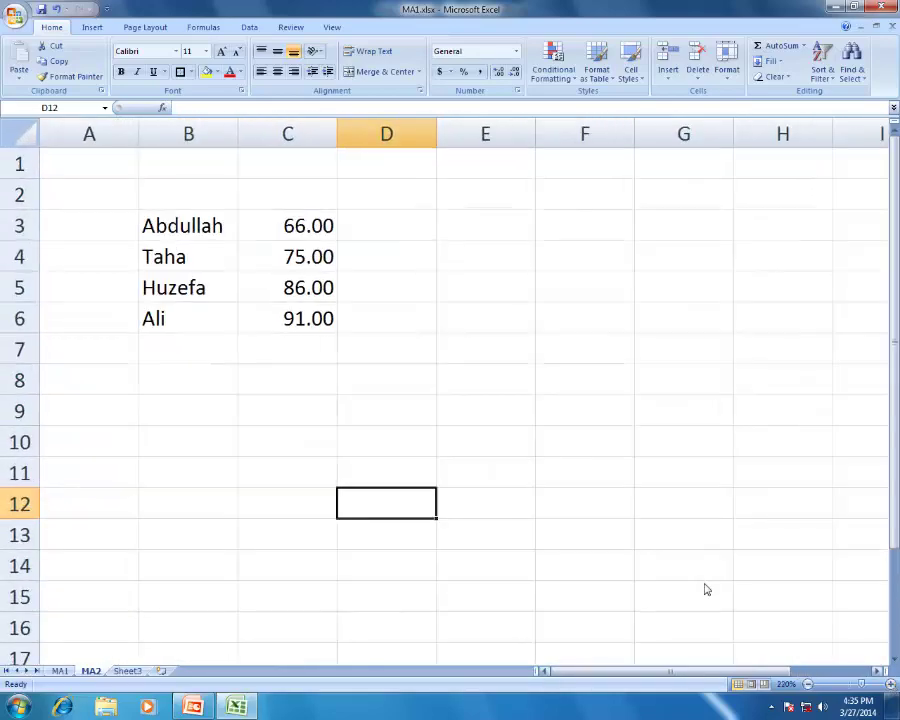
pyautogui.click(810, 684)
pyautogui.click(810, 684)
pyautogui.click(810, 684)
pyautogui.click(405, 427)
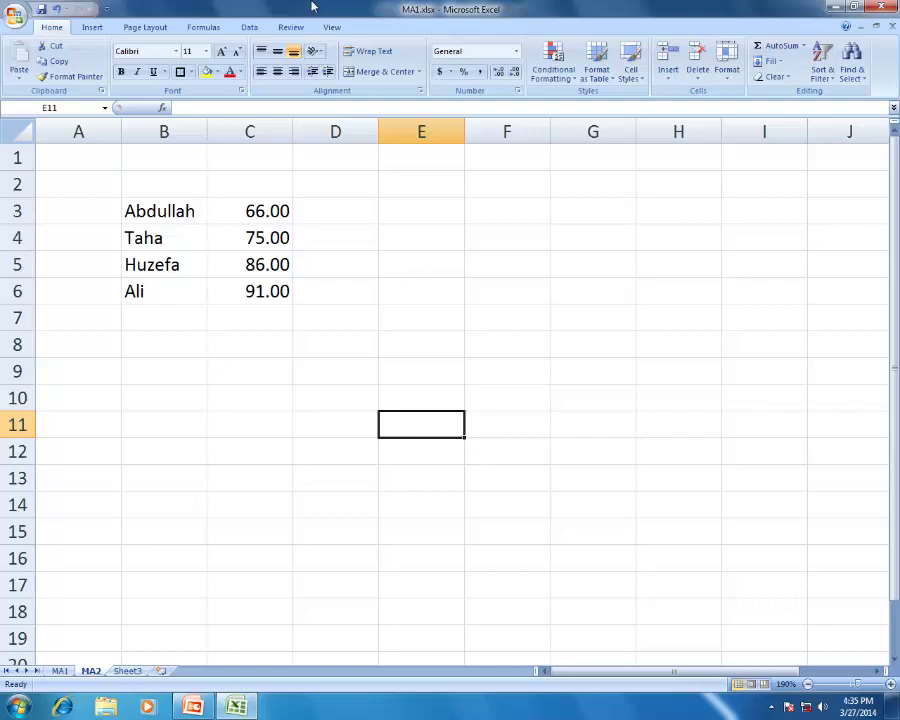
# - Enter 5 and 6 in cells E4 and F4, and 4 and 6 in cells E5 and F5
pyautogui.click(440, 245)
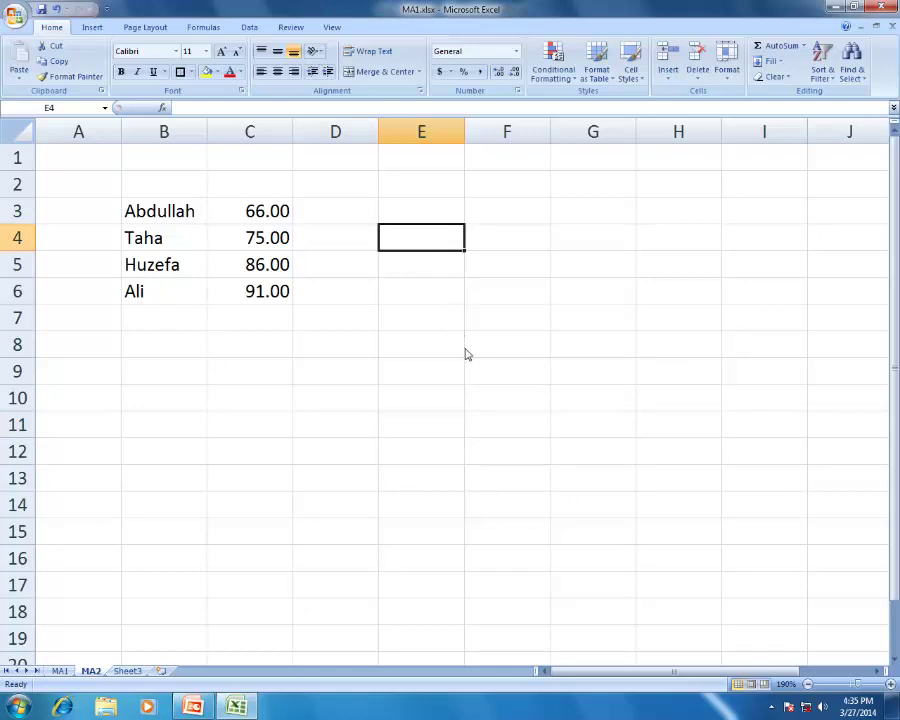
pyautogui.write('5')
pyautogui.press('Tab')
pyautogui.write('6')
pyautogui.press('Down')
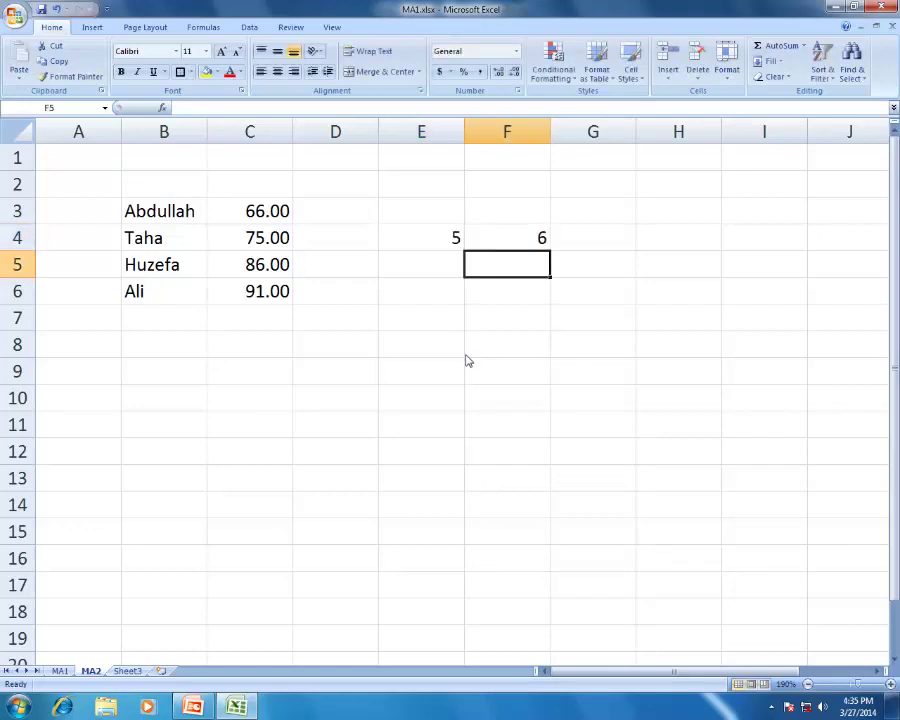
pyautogui.press('Left')
pyautogui.write('4')
pyautogui.press('Tab')
pyautogui.write('6')
pyautogui.press('Return')
# - Enter 4 and 5 in cells E6 and F6, and 7 and 9 in cells E7 and F7
pyautogui.write('4')
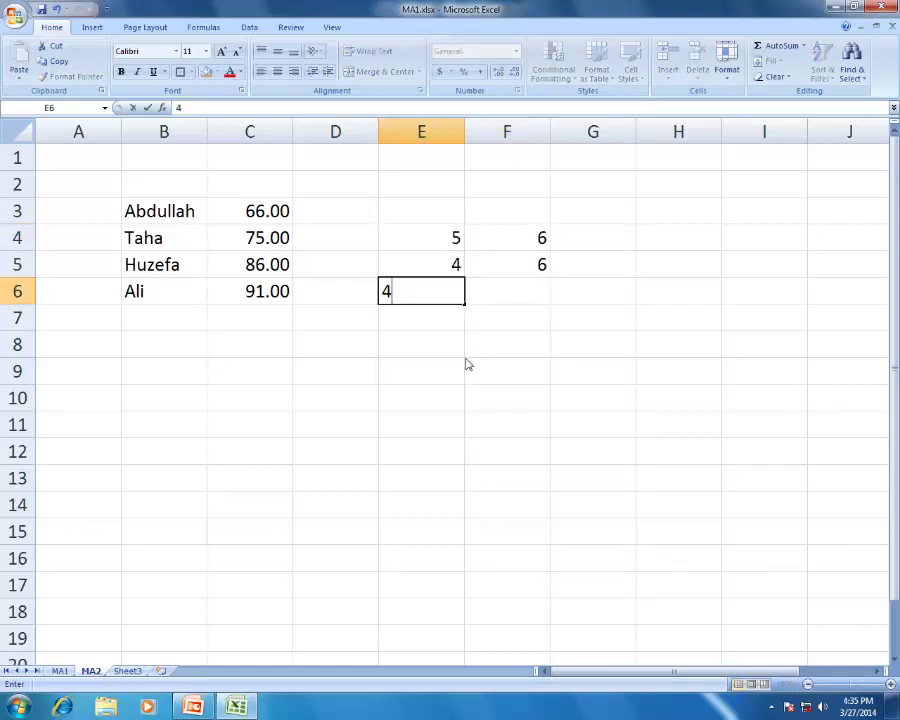
pyautogui.press('Tab')
pyautogui.write('5')
pyautogui.press('Return')
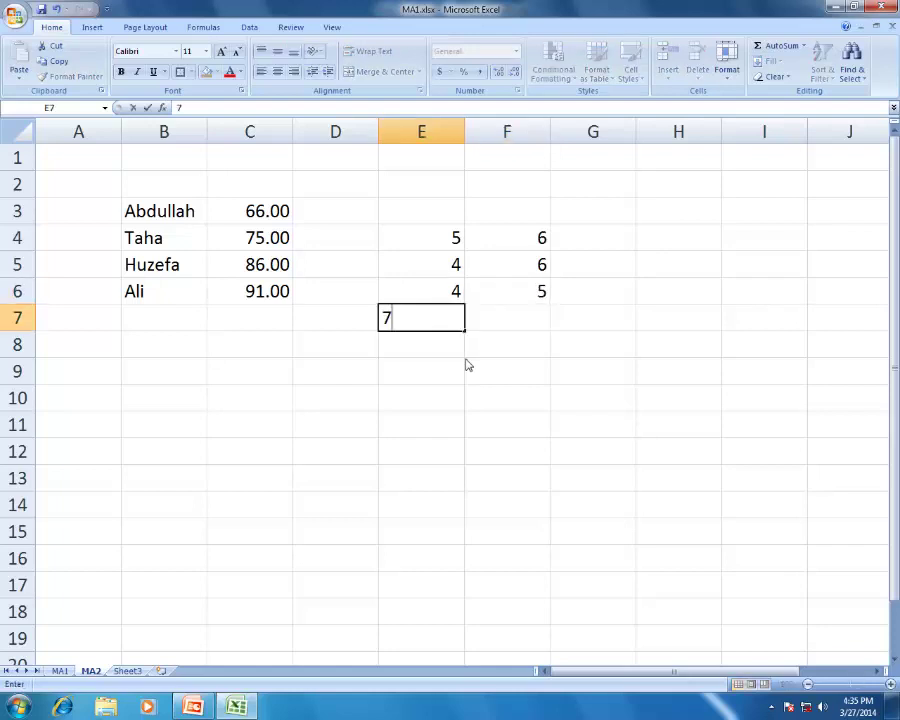
pyautogui.write('7')
pyautogui.press('Tab')
pyautogui.write('9')
pyautogui.press('Return')
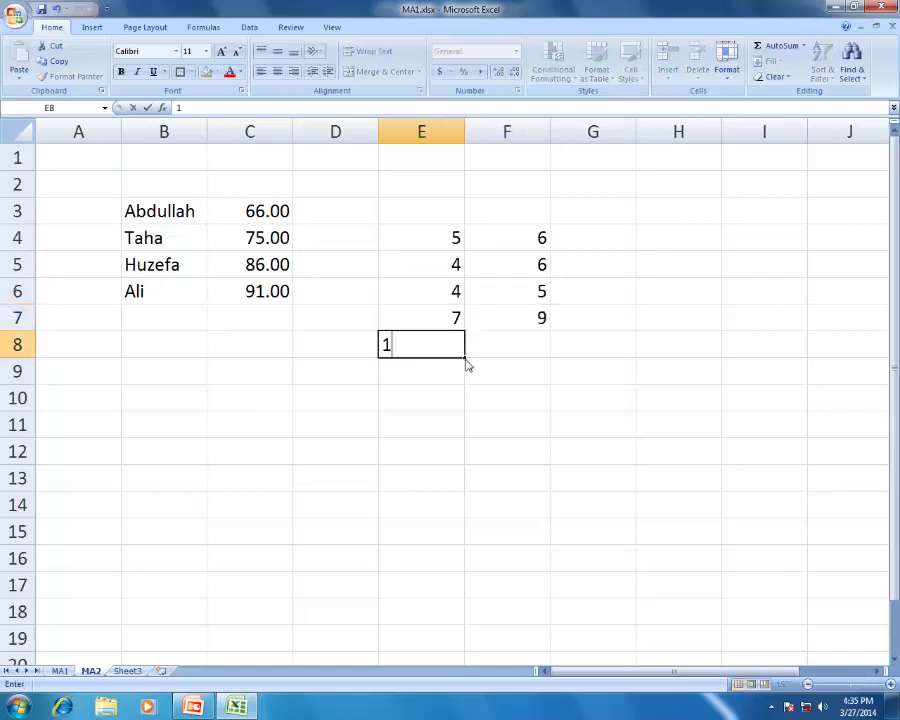
# - Enter 1 and 3 in cells E8 and F8, and 4 and 5 in cells E9 and F9
pyautogui.write('1')
pyautogui.press('Tab')
pyautogui.write('3')
pyautogui.press('Return')
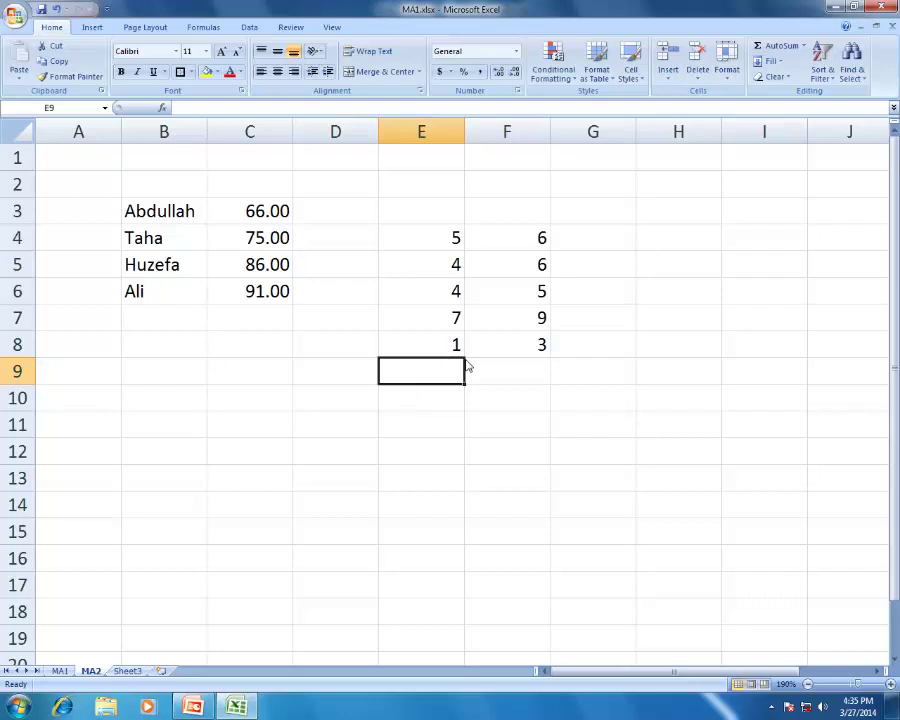
pyautogui.write('4')
pyautogui.press('Tab')
pyautogui.write('5')
pyautogui.press('Tab')
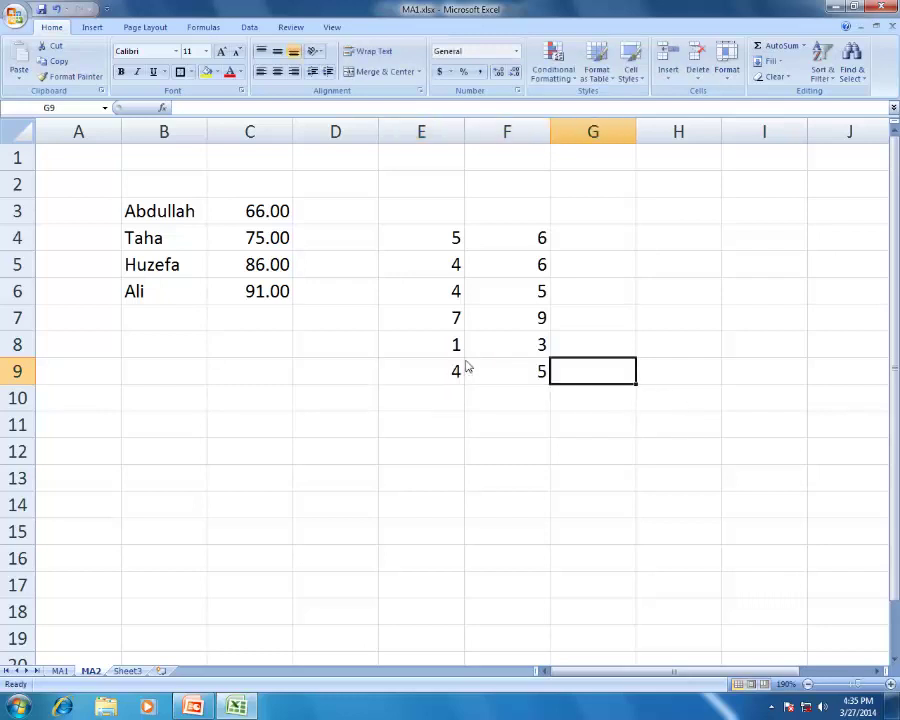
# - Add the heading Result in cell G3 above the column next to the numbers
pyautogui.click(607, 210)
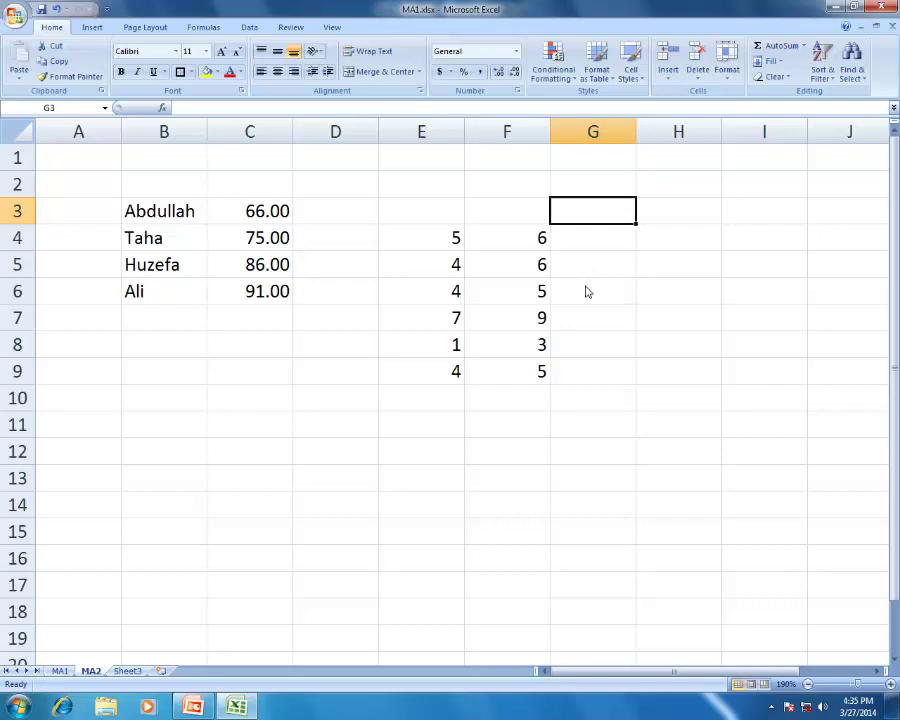
pyautogui.write('Result')
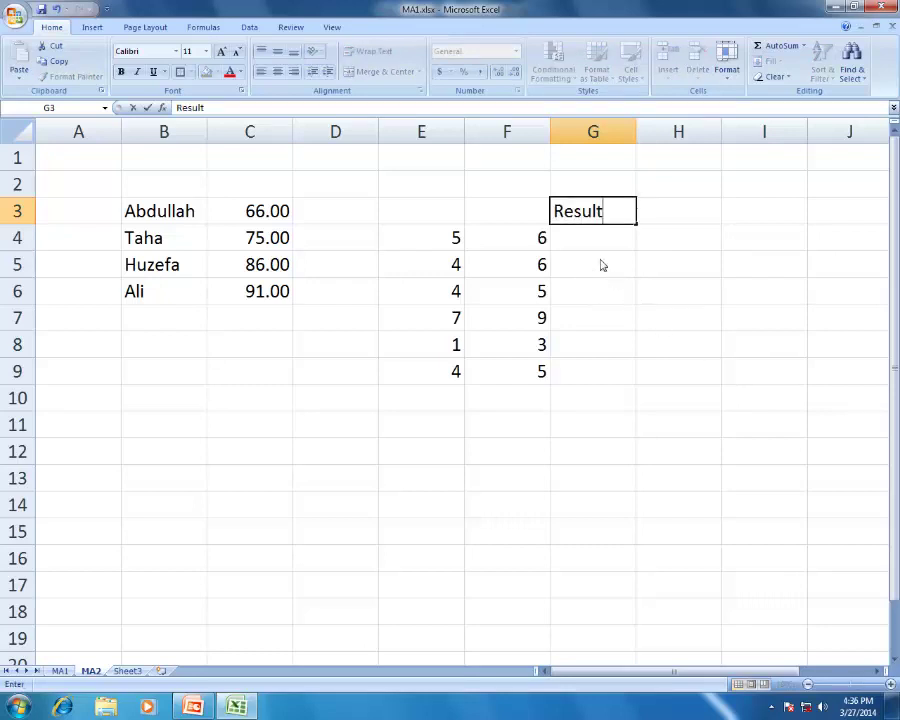
pyautogui.press('Return')
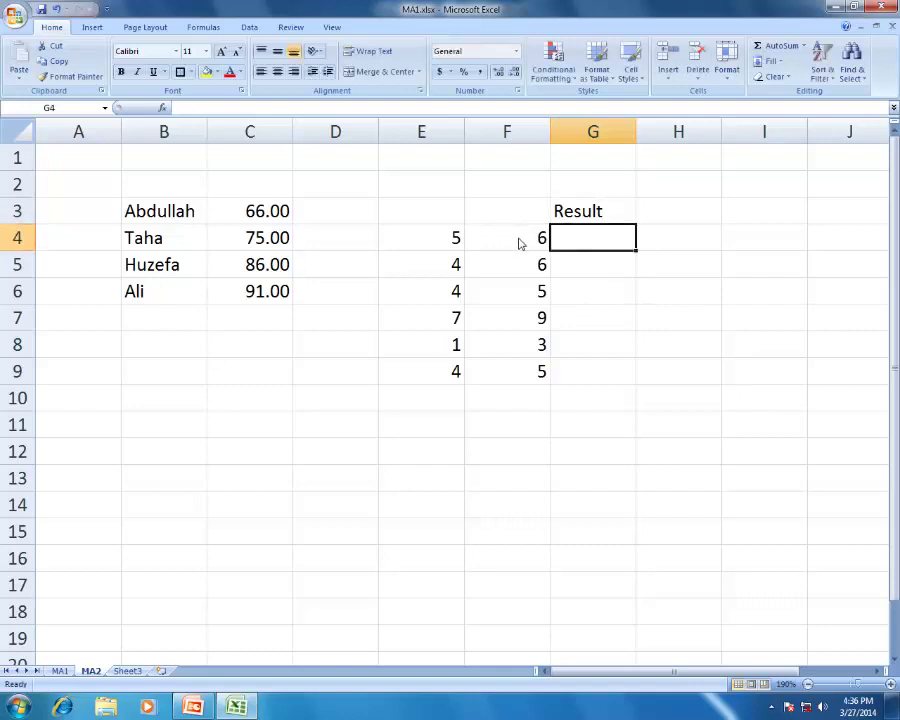
# - Multiply the first pair of numbers with =E4*F4 in cell G4 and fill the formula down to G9
pyautogui.write('=')
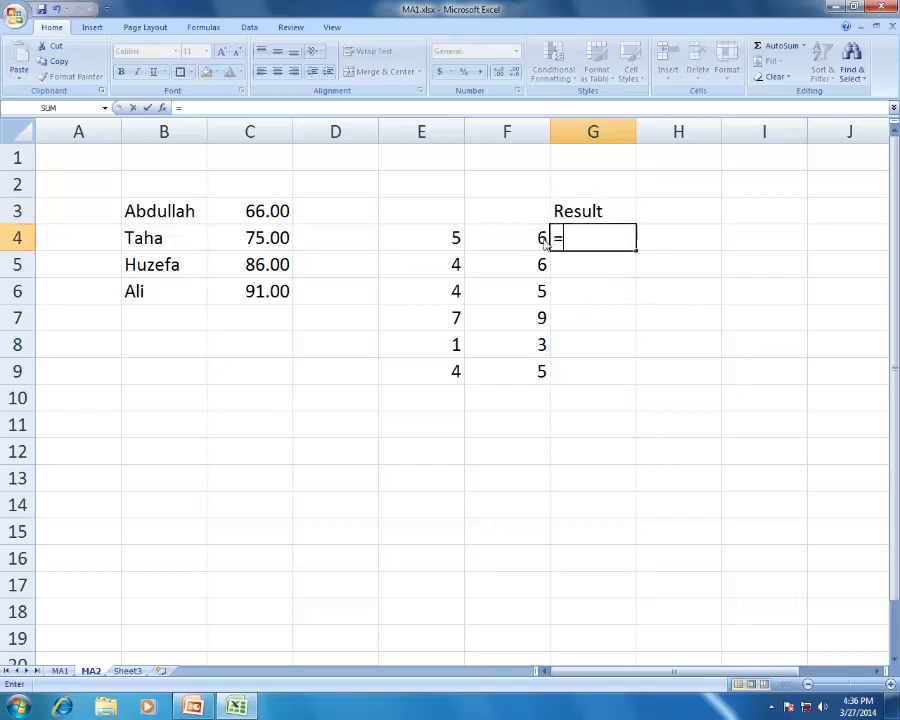
pyautogui.click(456, 238)
pyautogui.write('*')
pyautogui.click(502, 236)
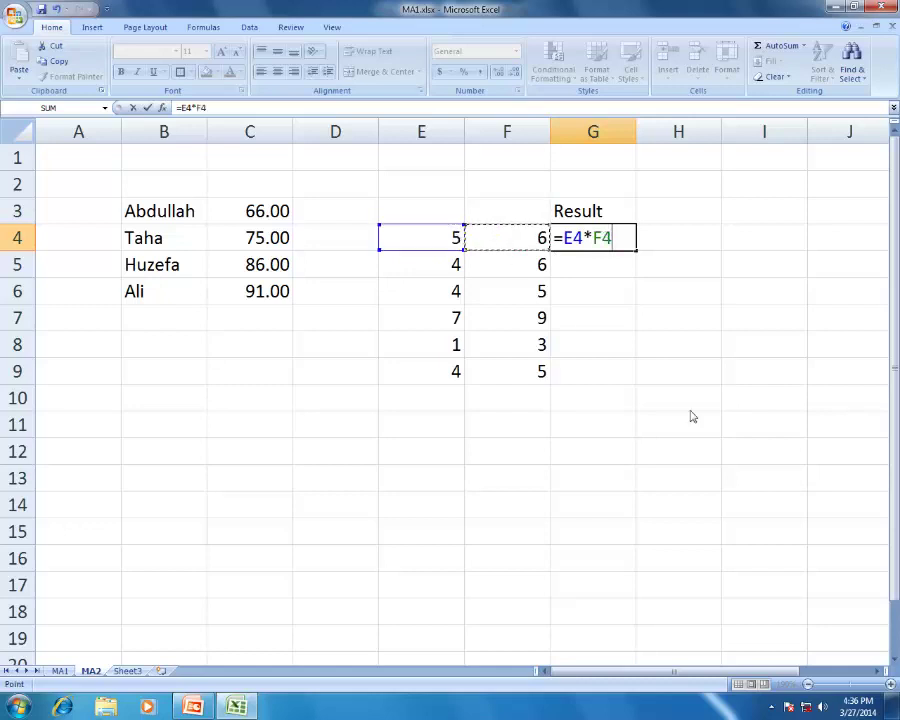
pyautogui.press('Return')
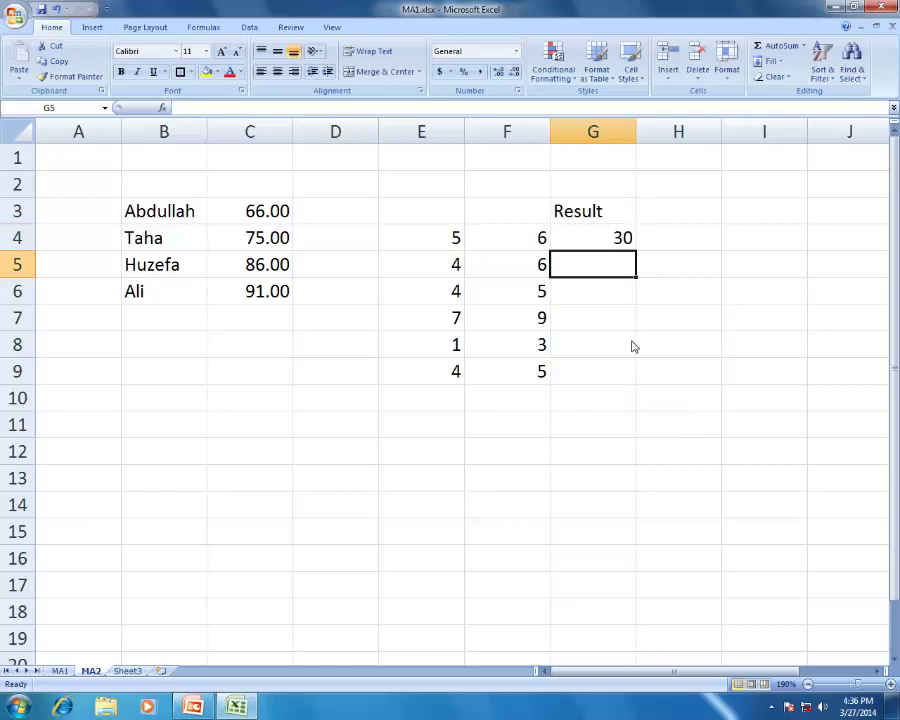
pyautogui.click(609, 237)
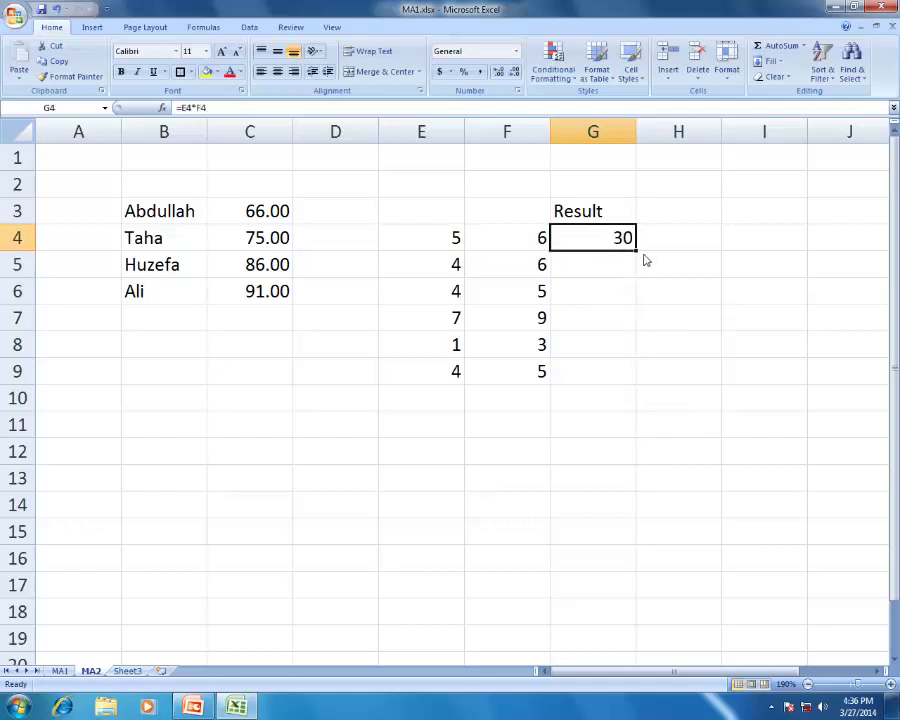
pyautogui.moveTo(636, 252); pyautogui.dragTo(640, 388)
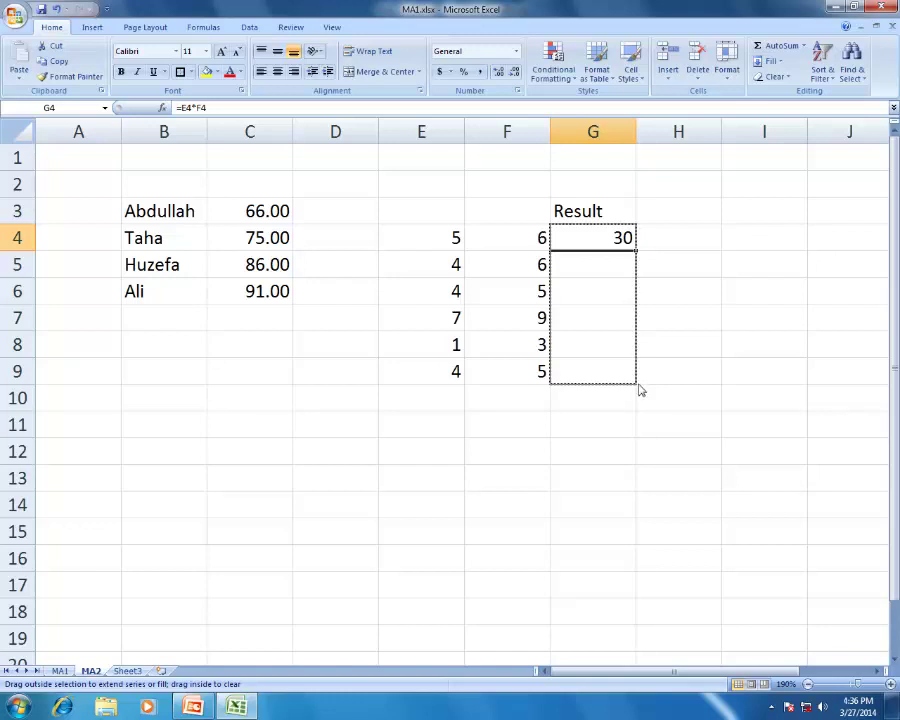
pyautogui.moveTo(640, 390); pyautogui.dragTo(641, 388)
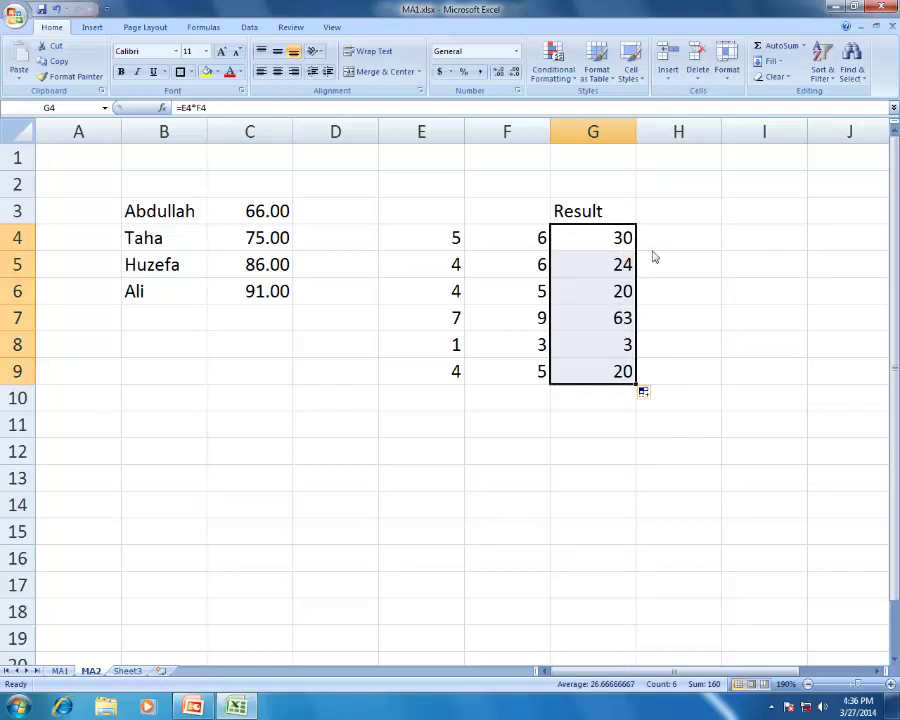
# - Examine the multiplication formulas in cells G4 through G7 to compare which cells in columns E and F each one references
pyautogui.click(448, 231)
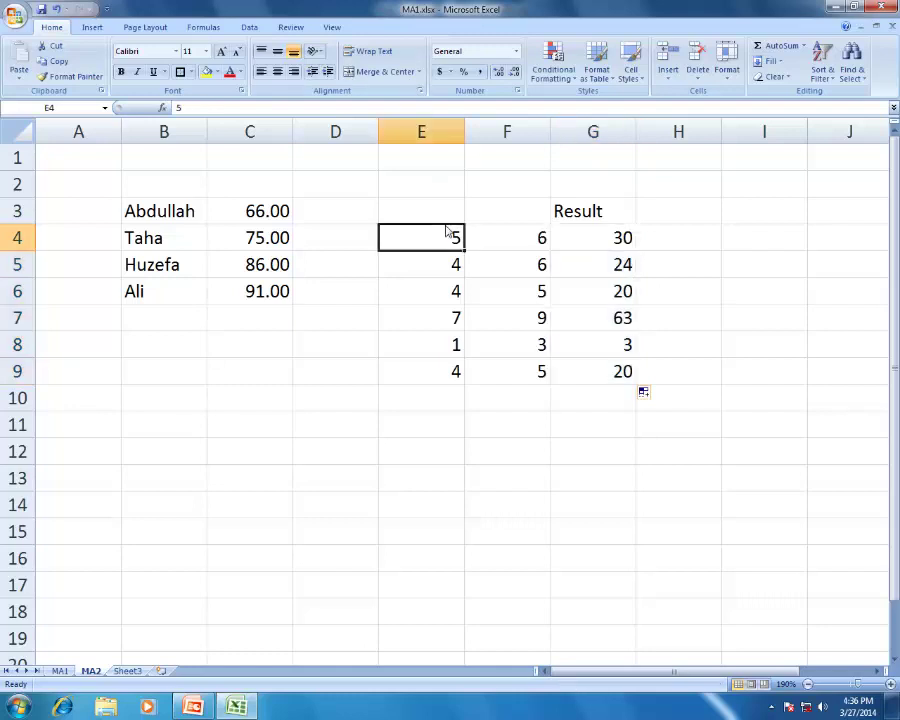
pyautogui.press('Right')
pyautogui.press('Right')
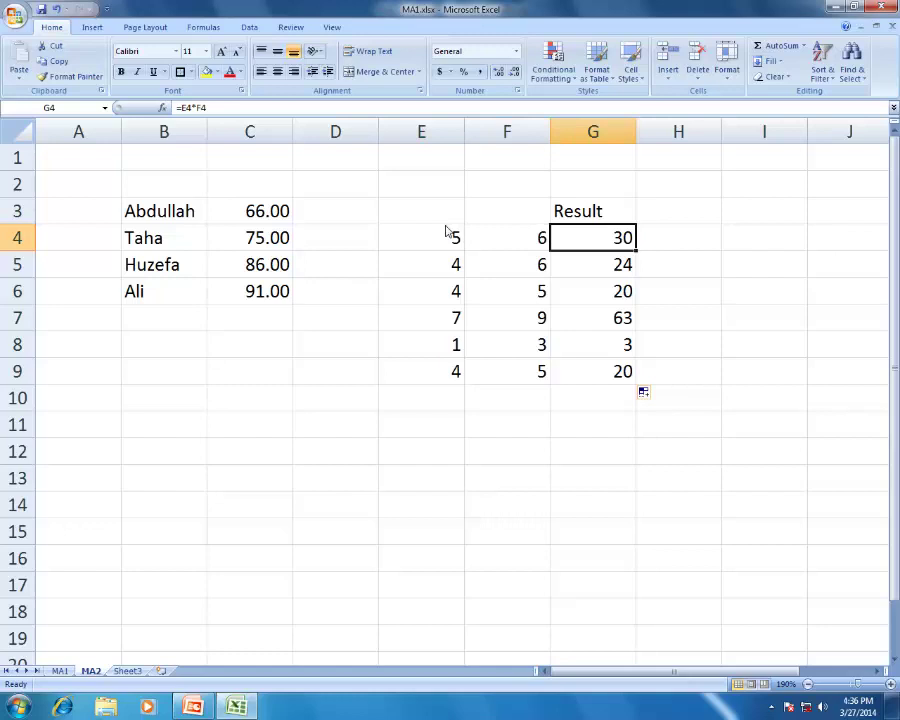
pyautogui.press('F2')
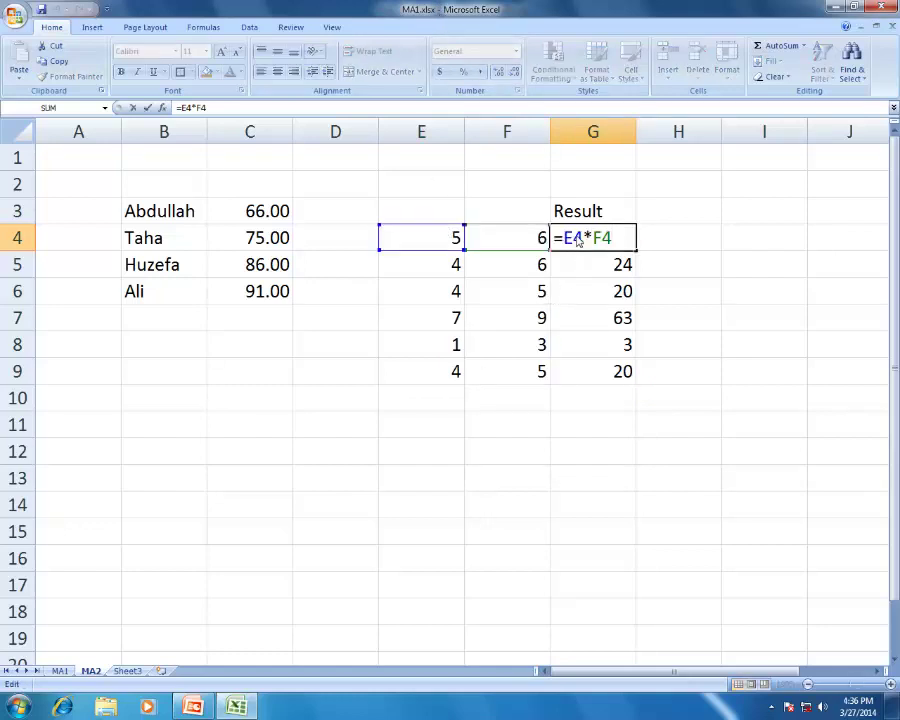
pyautogui.hotkey('ctrl', 'Return')
pyautogui.click(597, 268)
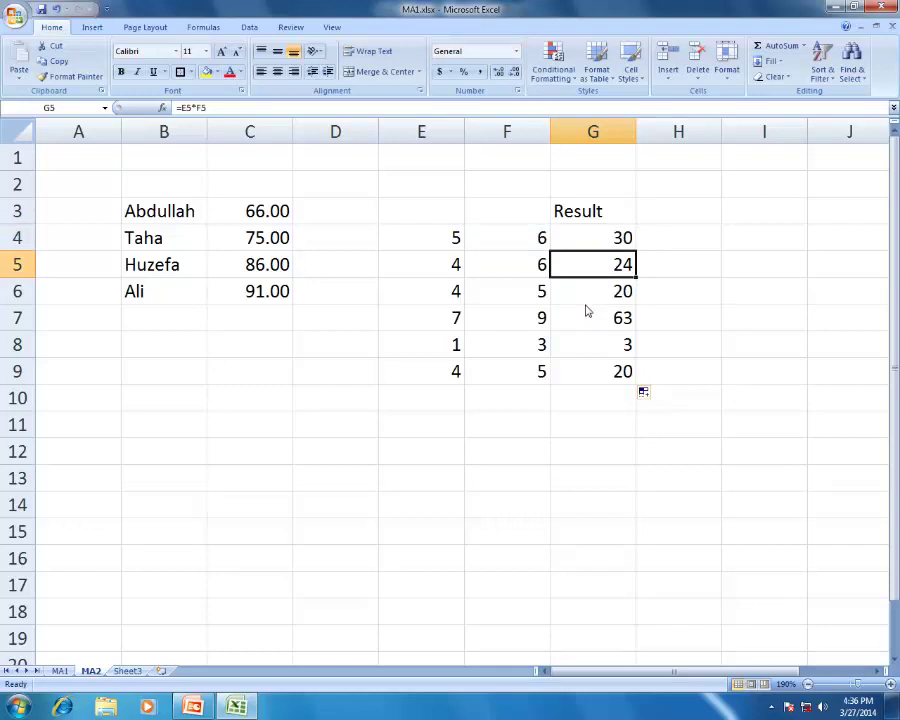
pyautogui.press('Down')
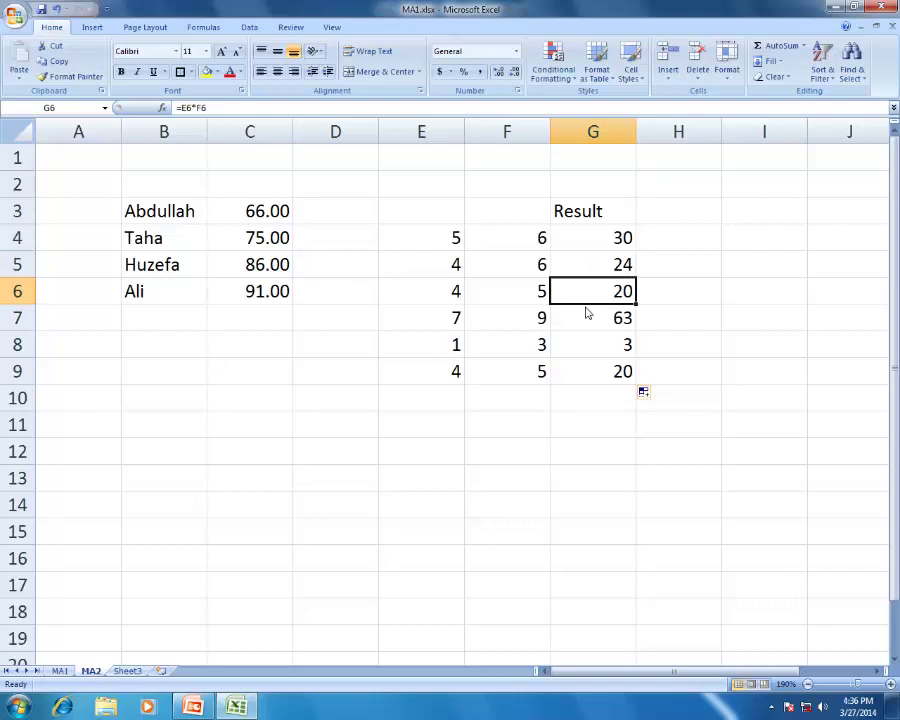
pyautogui.press('Down')
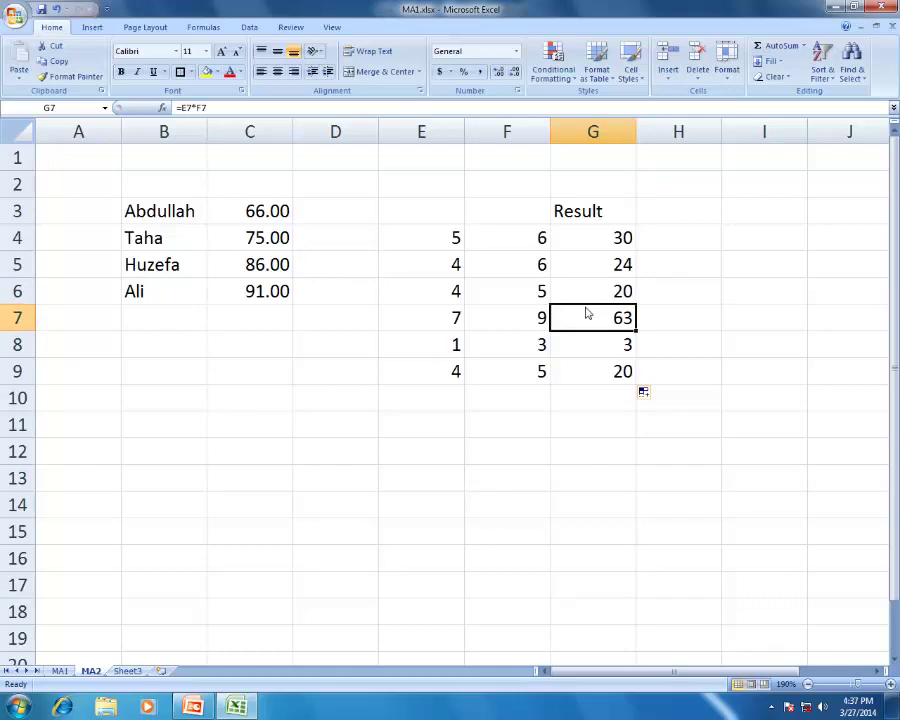
# - Set the first number in cell E4 to 10
pyautogui.moveTo(496, 235); pyautogui.dragTo(532, 356)
pyautogui.click(412, 204)
pyautogui.click(421, 234)
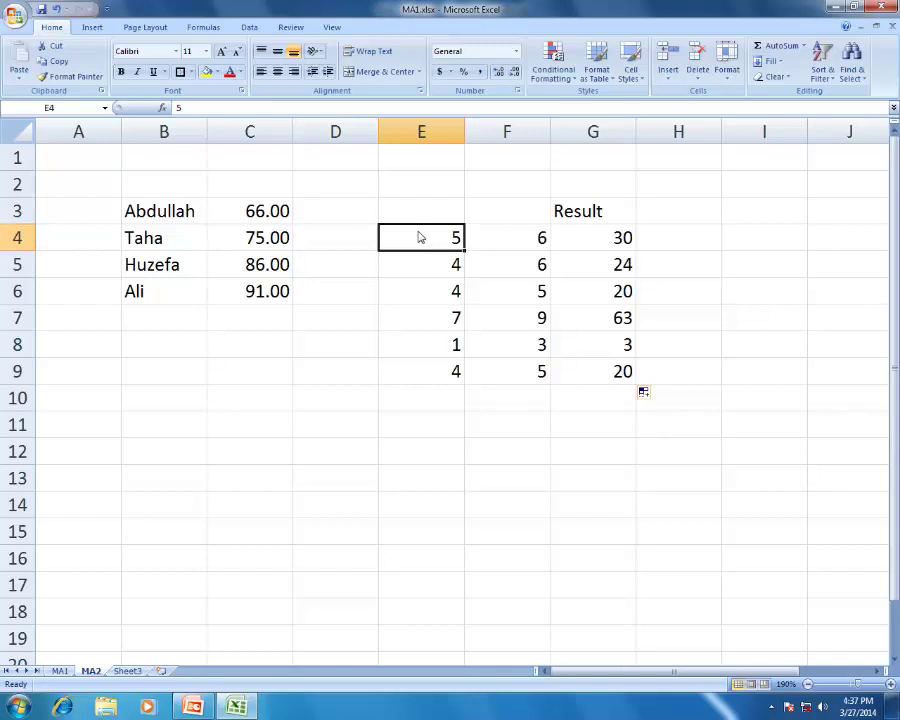
pyautogui.write('10')
pyautogui.press('Return')
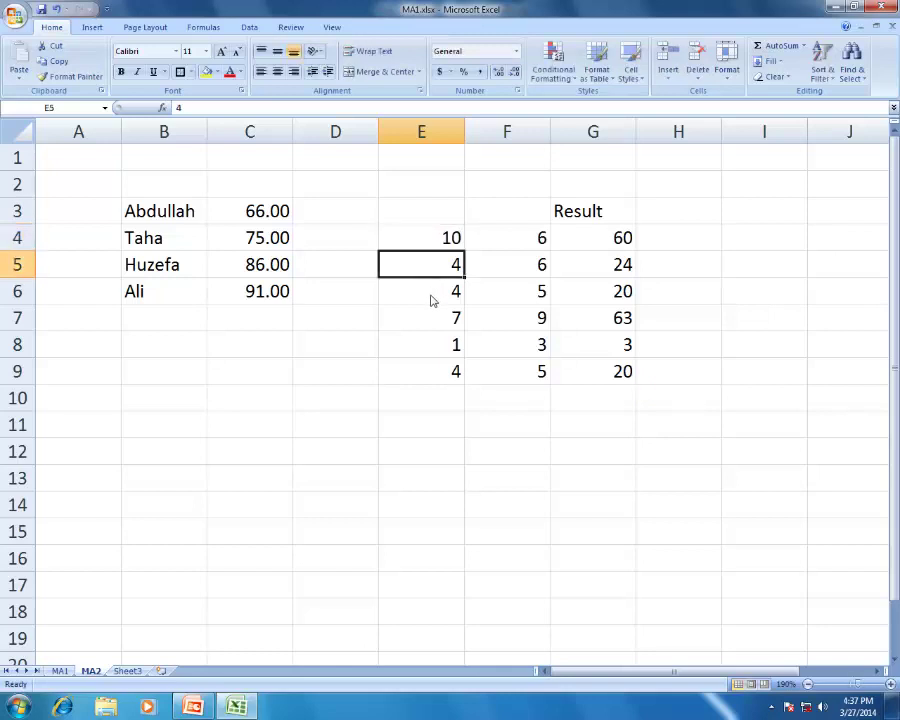
# - Make the E4 reference absolute in the formula in cell G4, so that it reads =$E$4*F4
pyautogui.moveTo(508, 238); pyautogui.dragTo(532, 370)
pyautogui.click(438, 248)
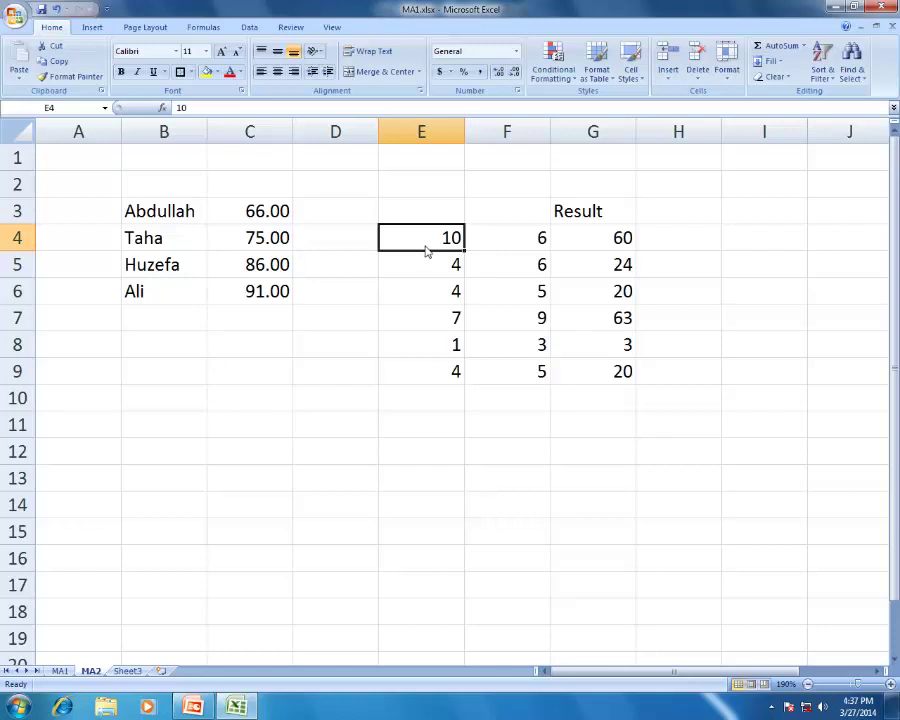
pyautogui.click(630, 247)
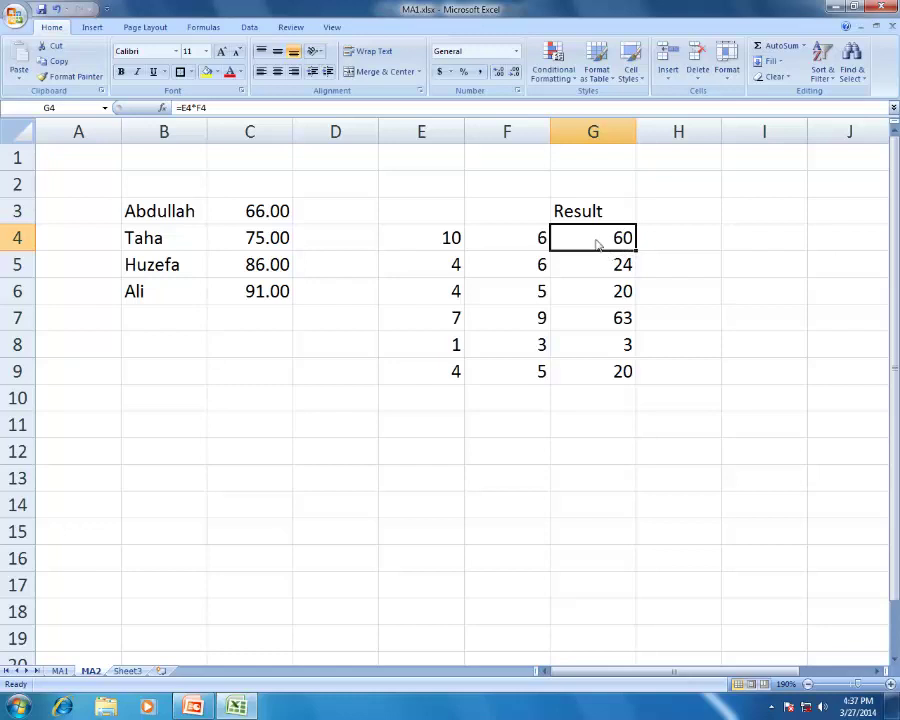
pyautogui.click(458, 243)
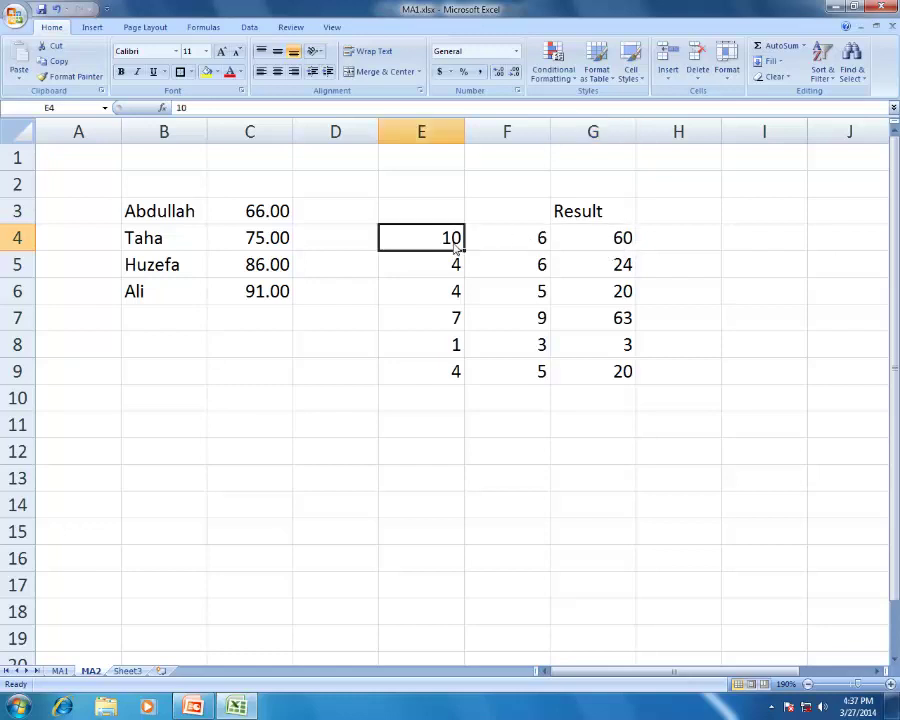
pyautogui.click(595, 240)
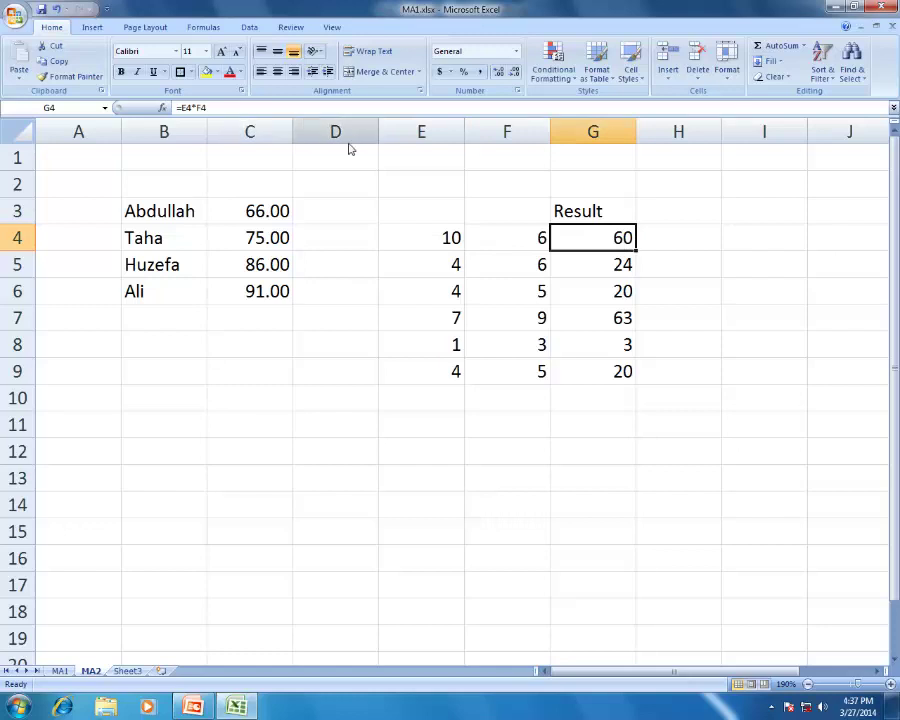
pyautogui.press('F2')
pyautogui.press('Left')
pyautogui.press('Left')
pyautogui.press('Left')
pyautogui.write('$')
pyautogui.press('Right')
pyautogui.write('$')
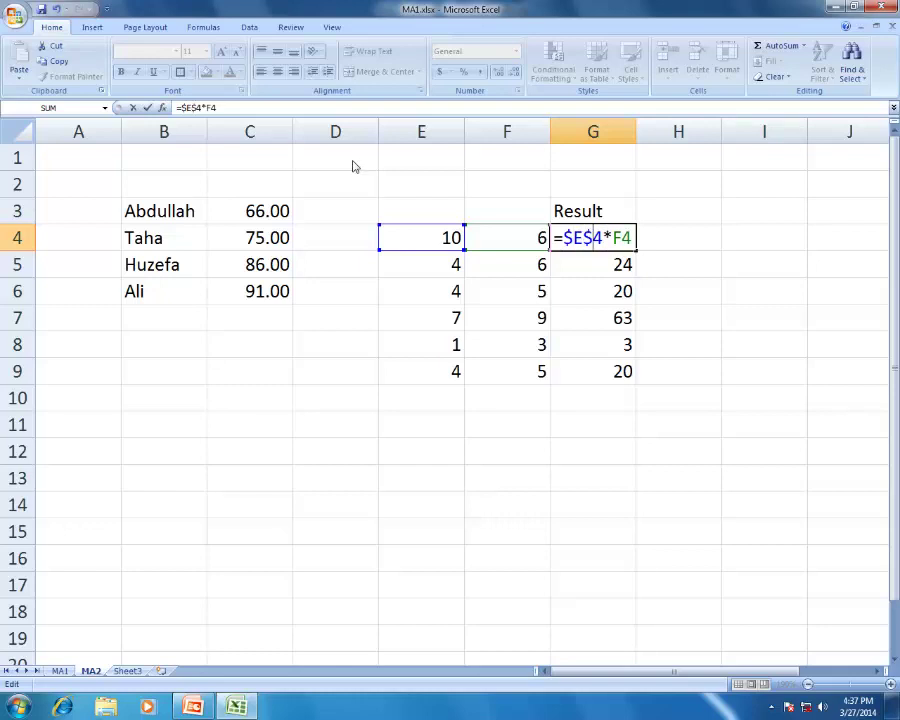
pyautogui.press('Return')
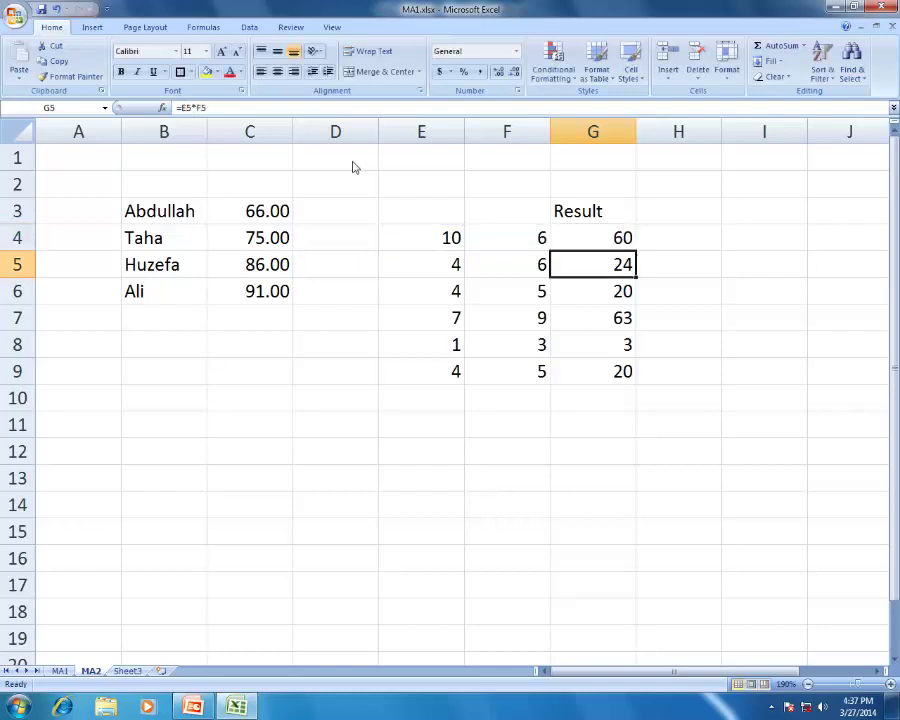
# - Fill the absolute-reference formula from cell G4 down the Result column to G9
pyautogui.click(590, 244)
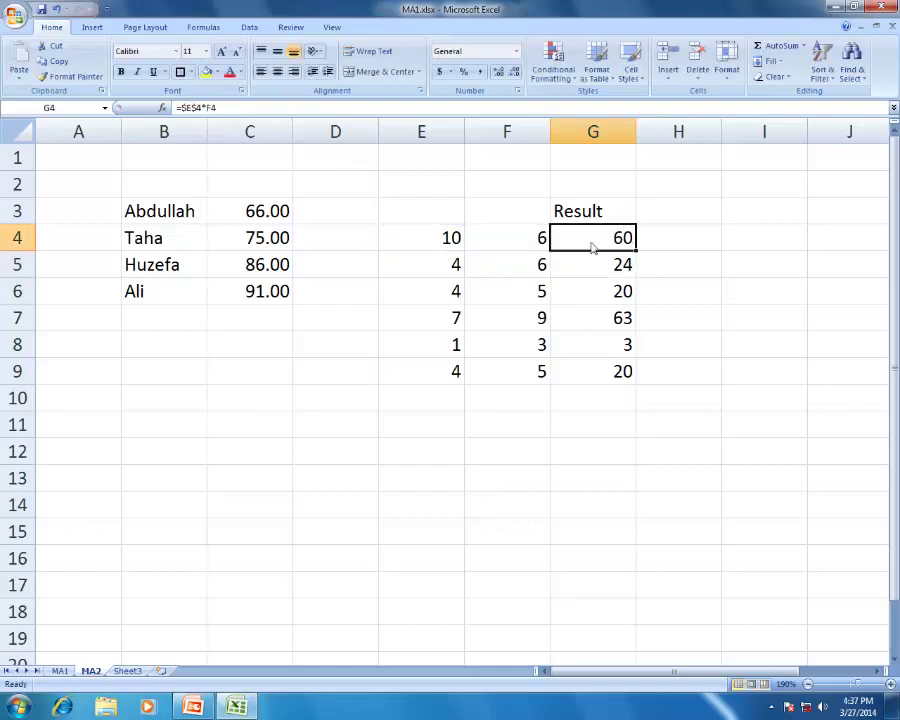
pyautogui.moveTo(637, 259); pyautogui.dragTo(641, 382)
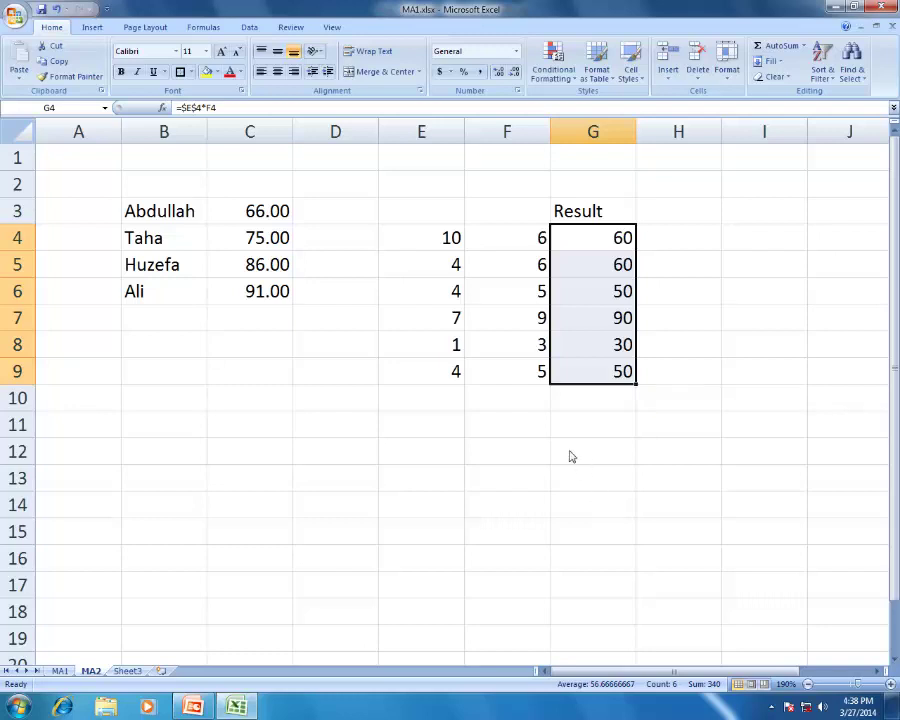
pyautogui.click(678, 374)
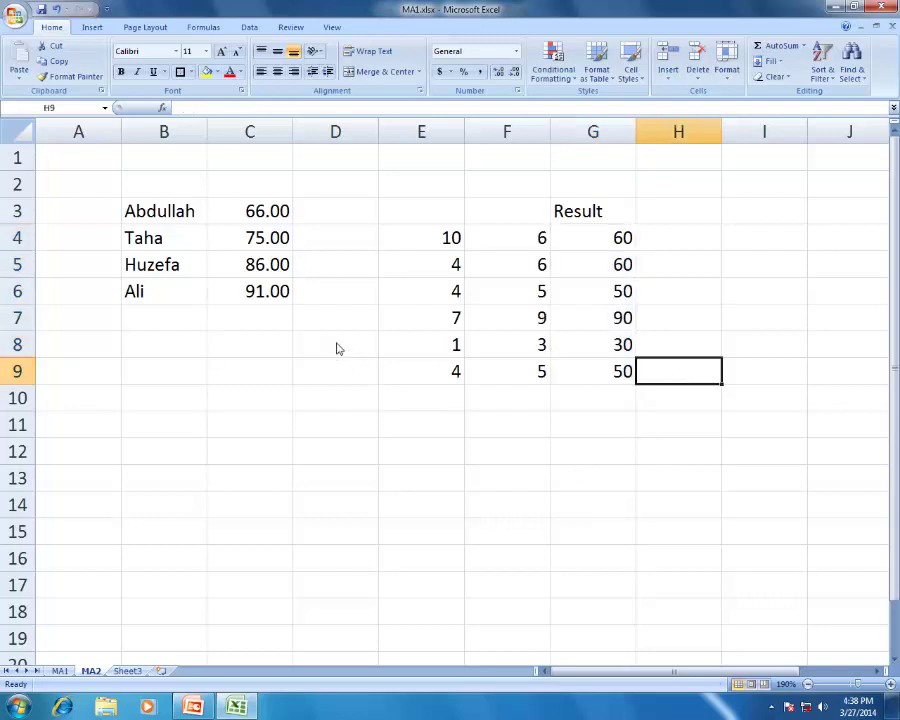